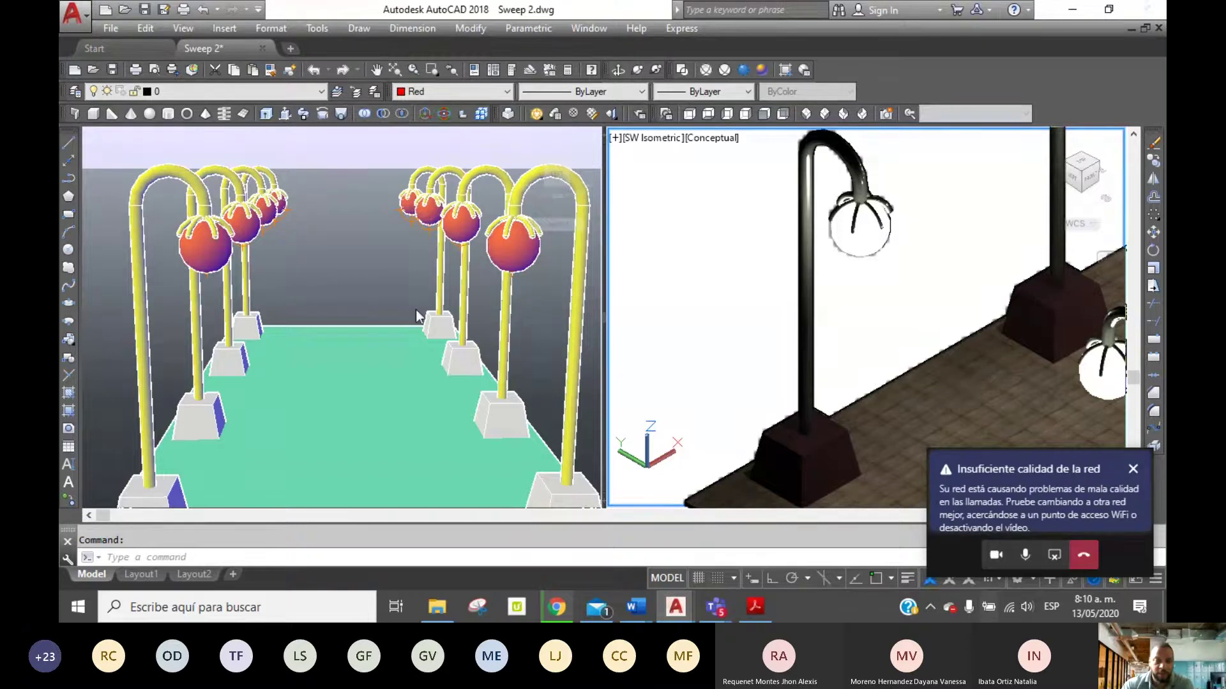
# Create a new blank drawing from the acadiso.dwt template.
pyautogui.hotkey('ctrl', 'n')
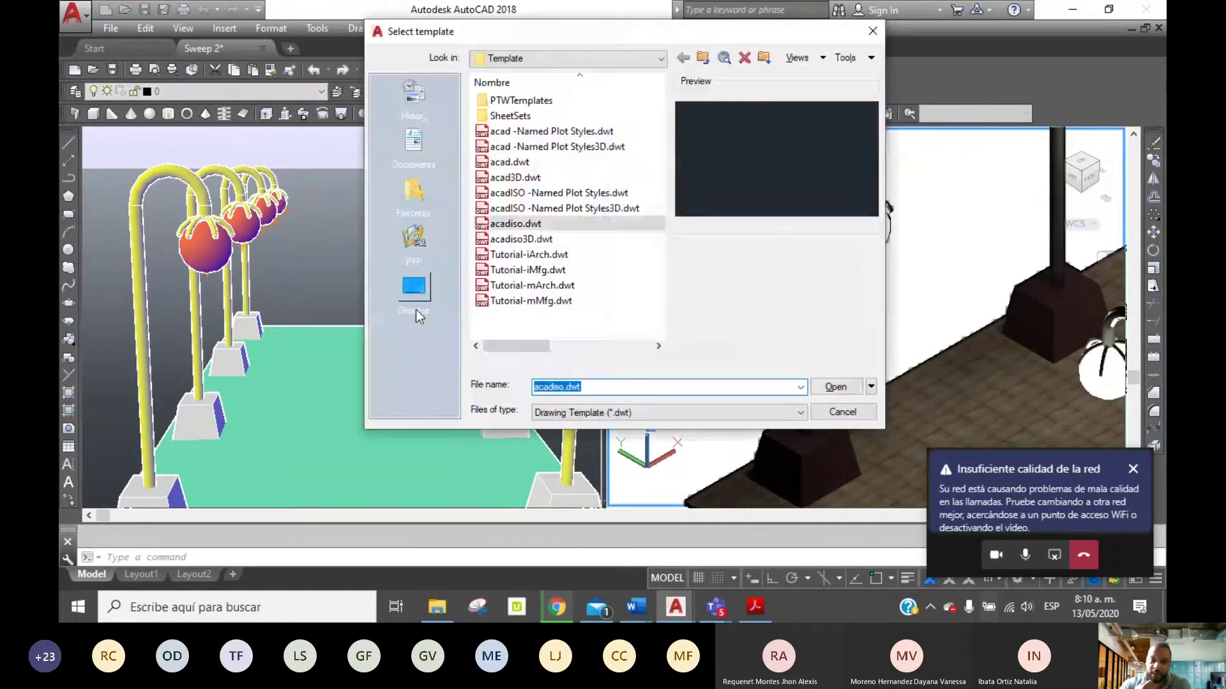
pyautogui.click(827, 389)
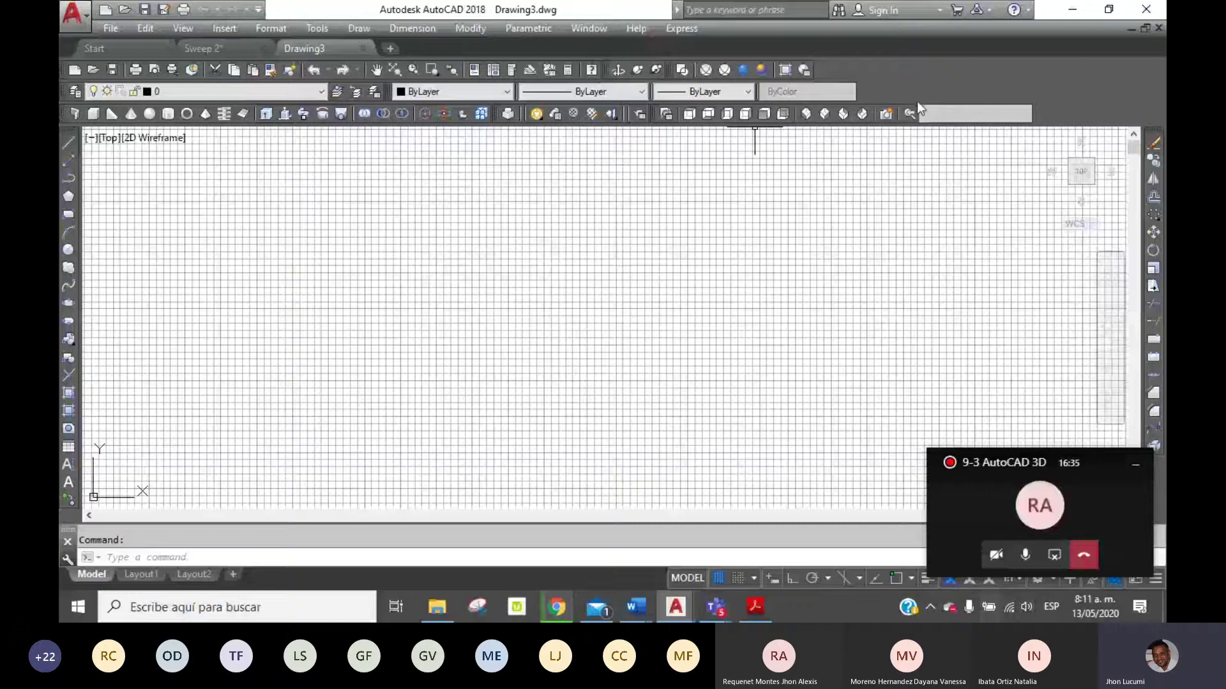
pyautogui.click(782, 70)
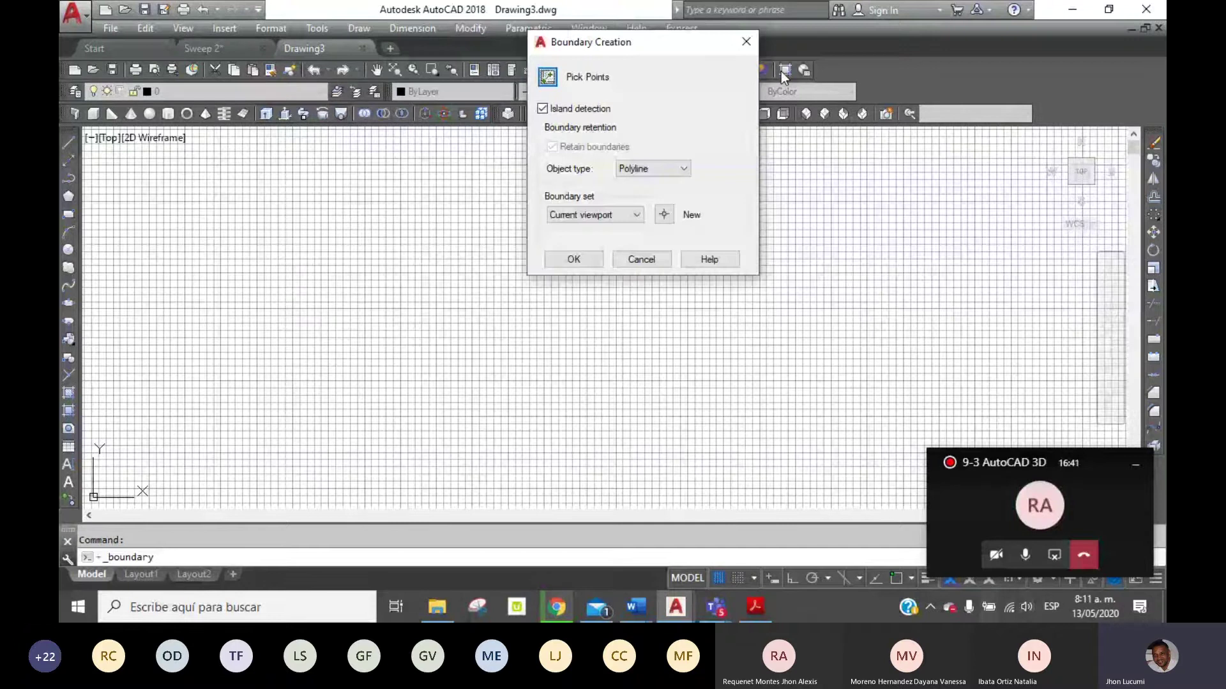
pyautogui.click(751, 41)
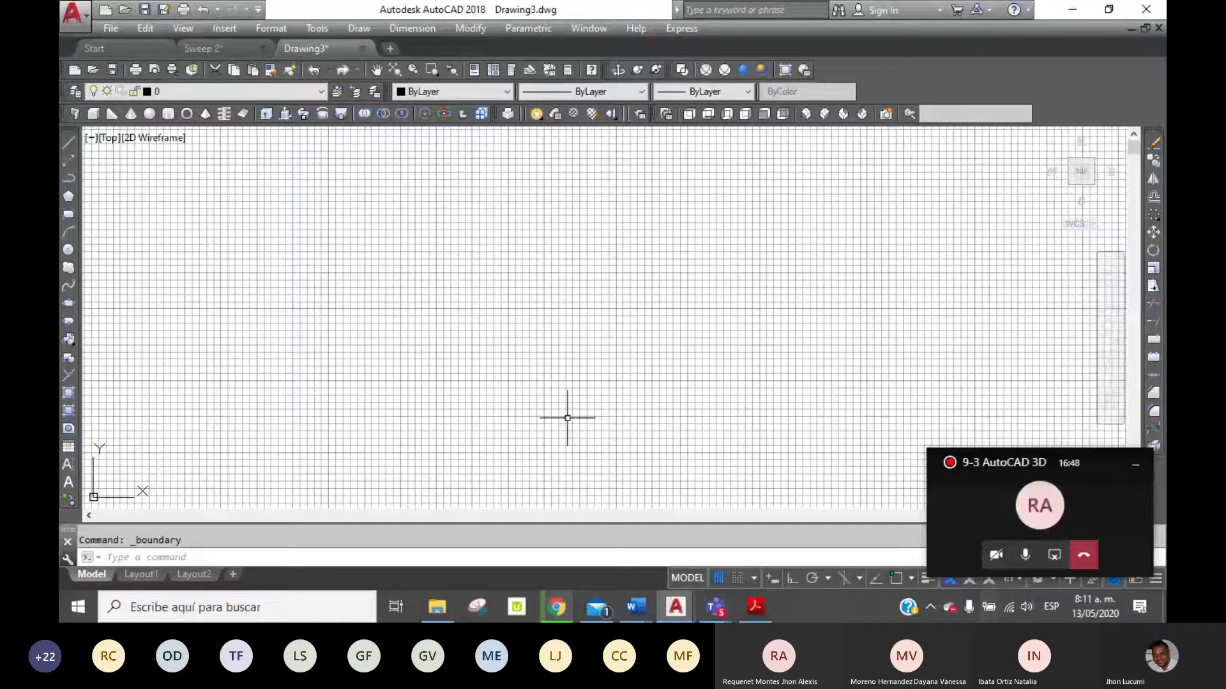
pyautogui.click(479, 503)
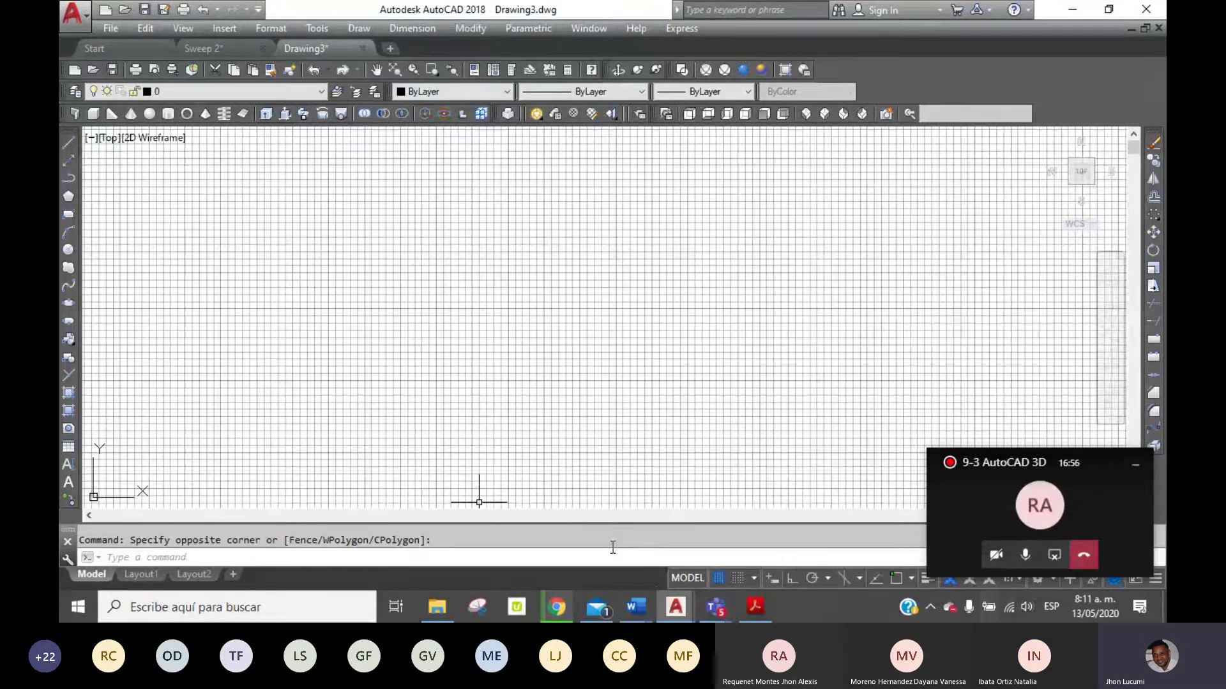
pyautogui.rightClick(612, 547)
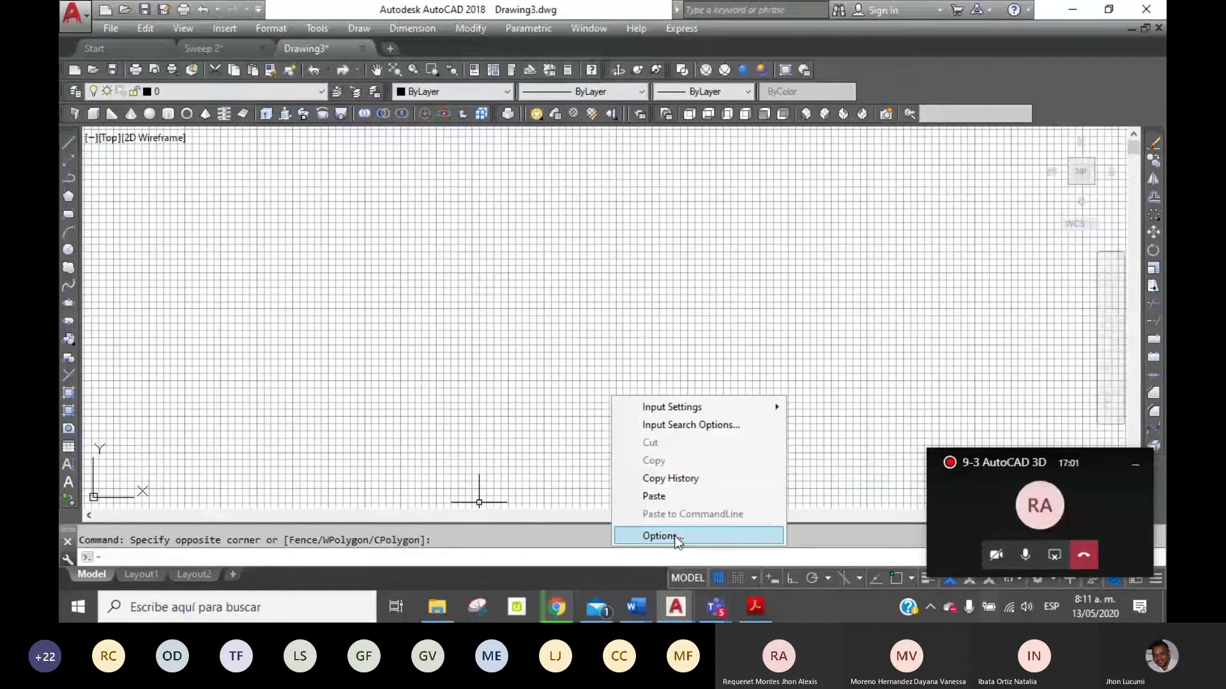
pyautogui.press('Escape')
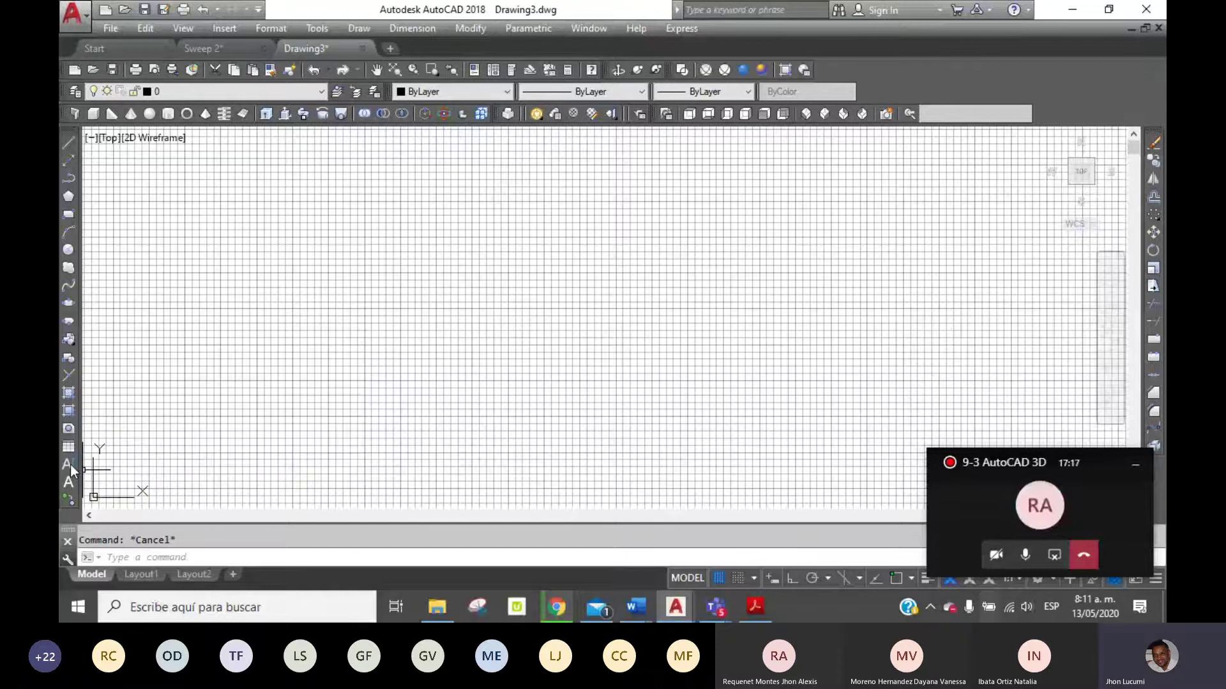
pyautogui.click(359, 29)
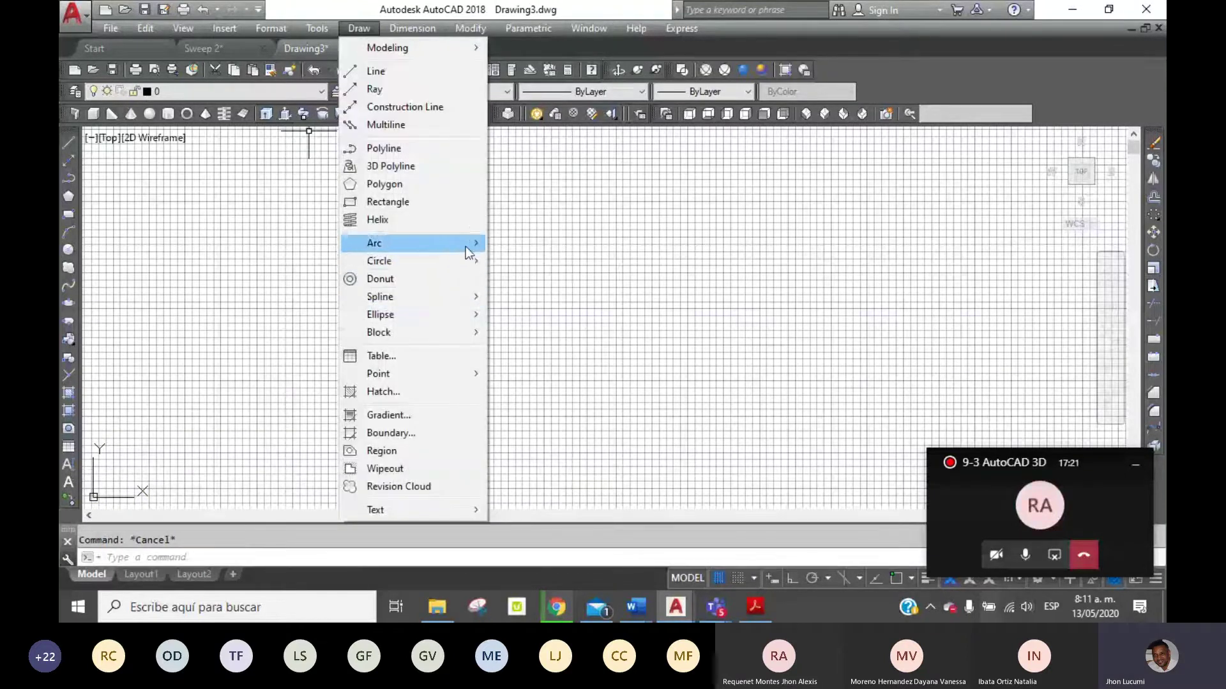
pyautogui.moveTo(402, 509)
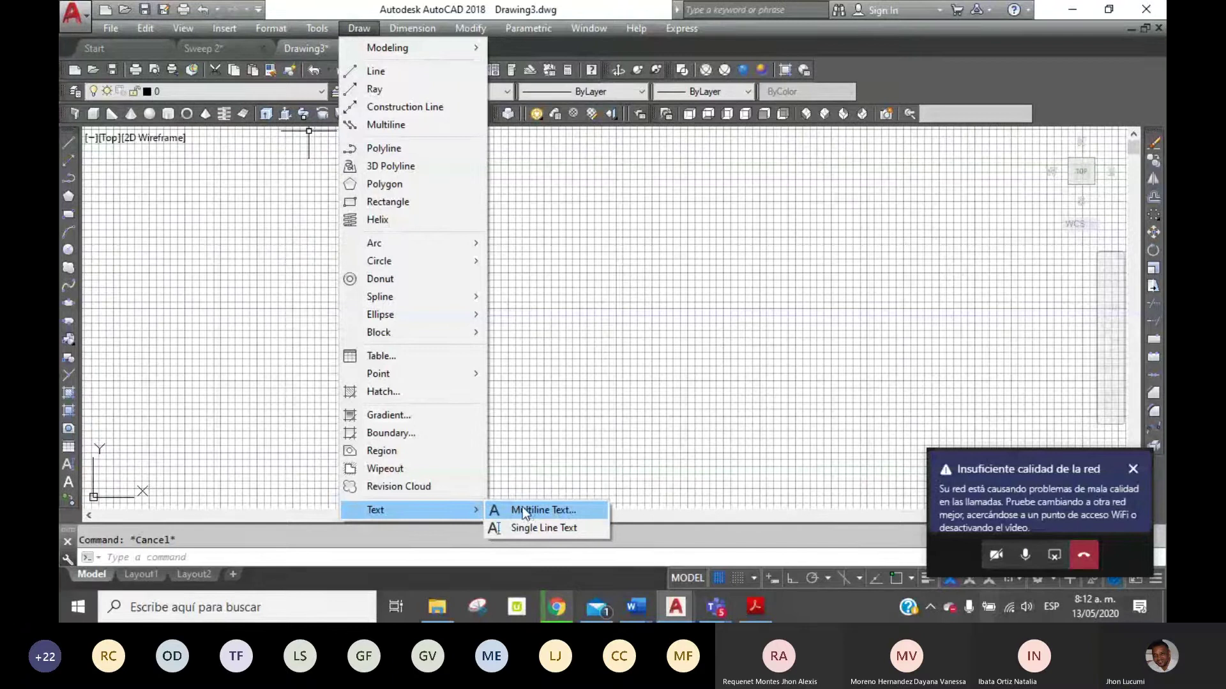
pyautogui.click(602, 333)
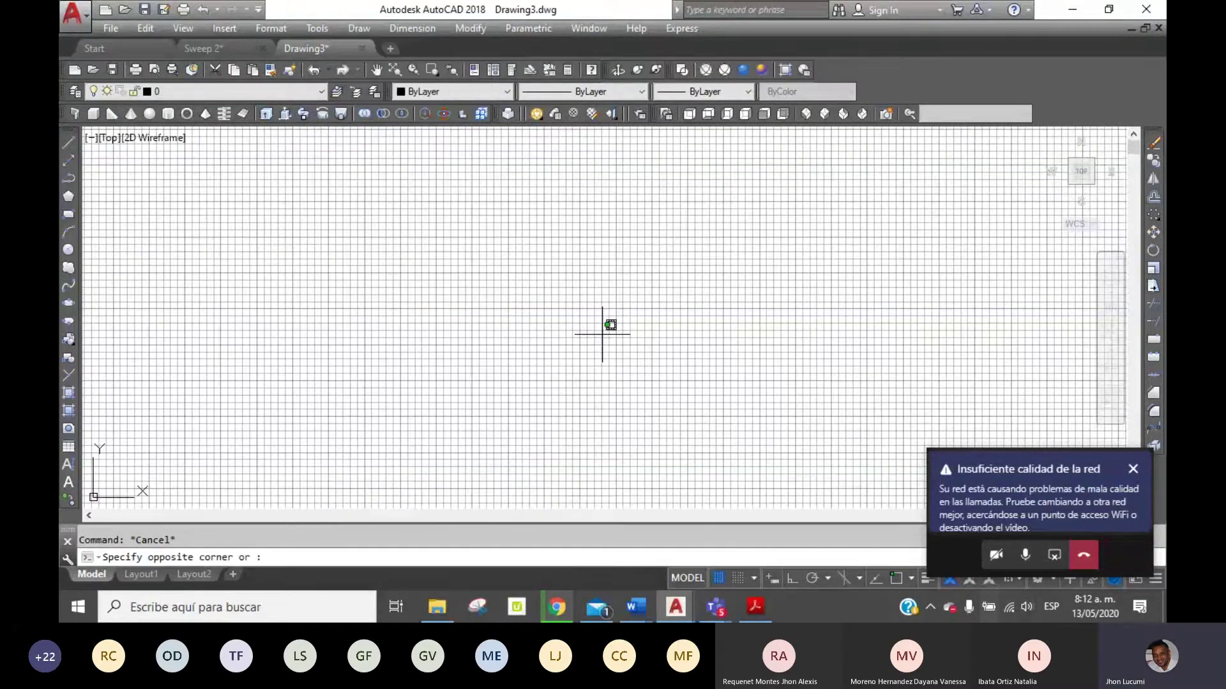
pyautogui.click(548, 296)
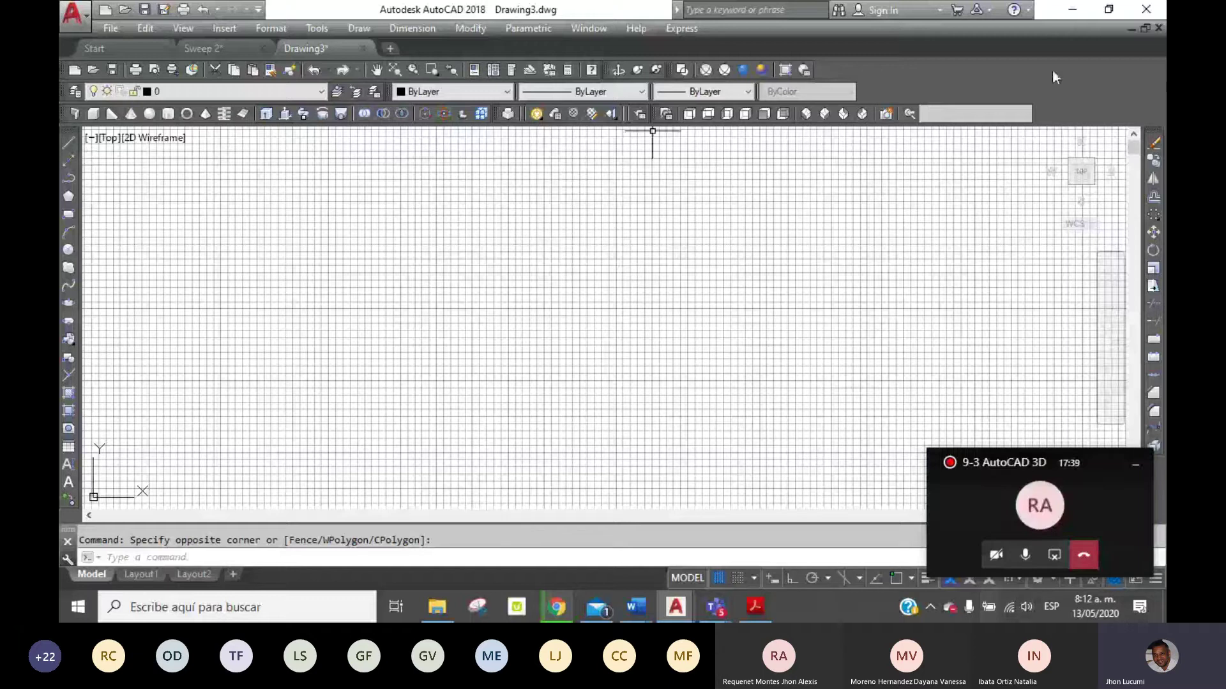
# Open the Customize User Interface window and filter its command list by 'edit'.
pyautogui.rightClick(721, 111)
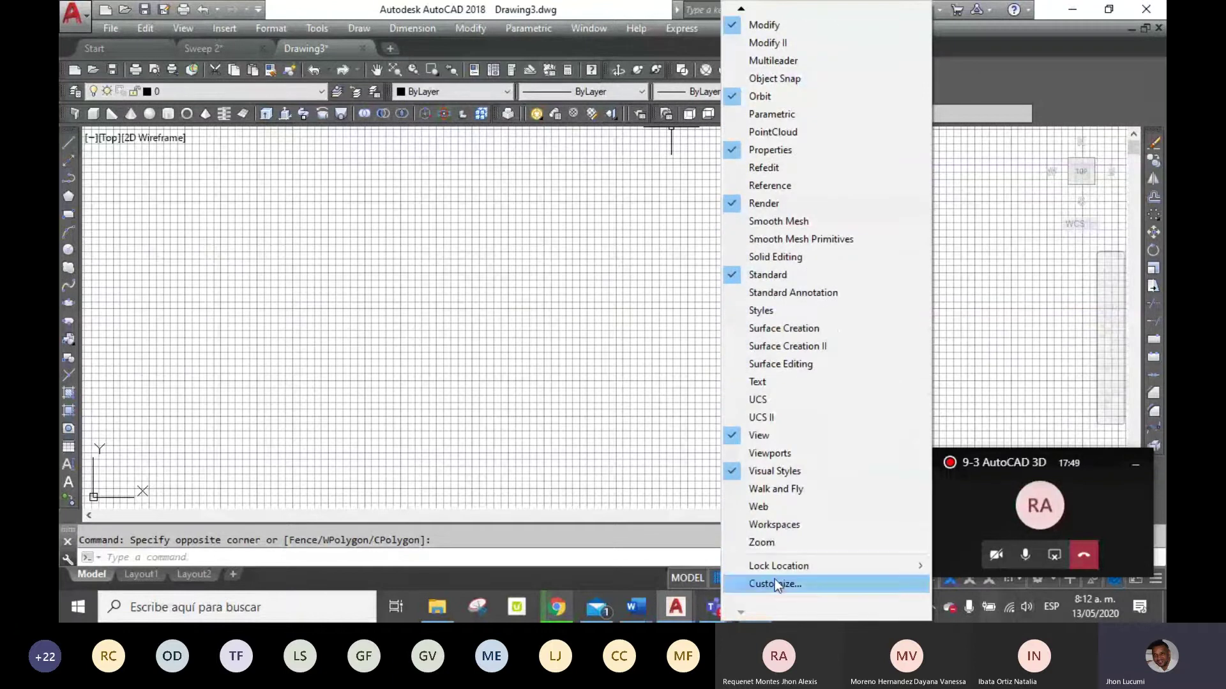
pyautogui.click(775, 584)
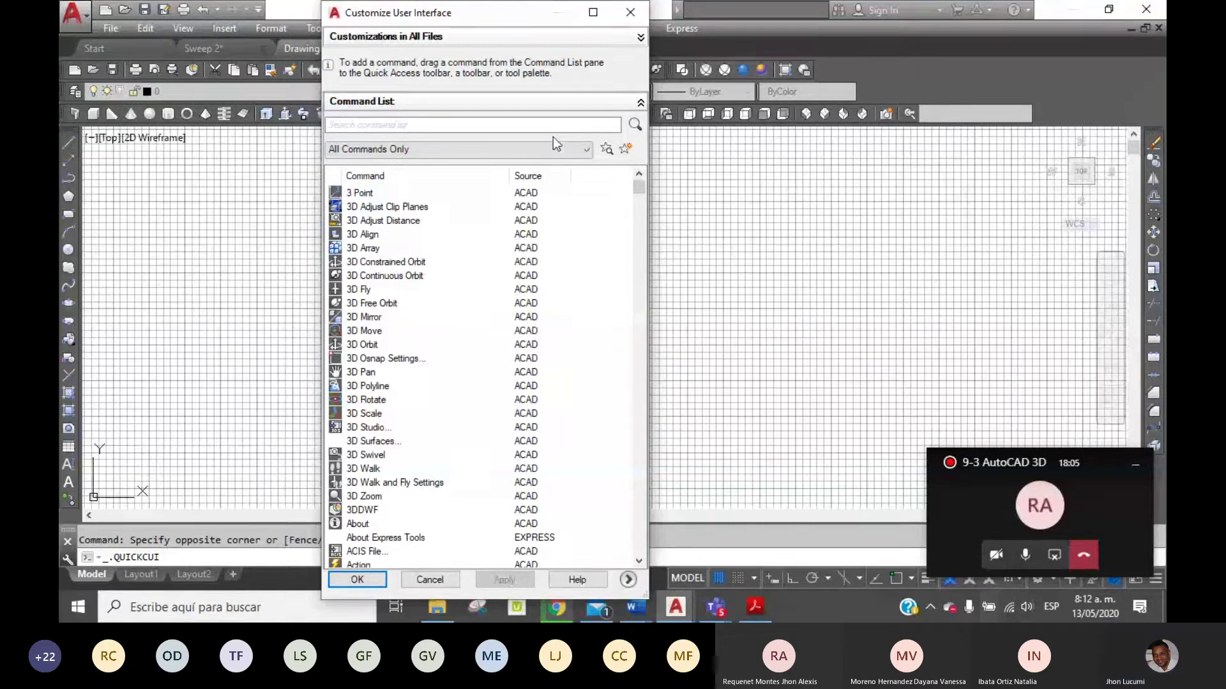
pyautogui.click(393, 123)
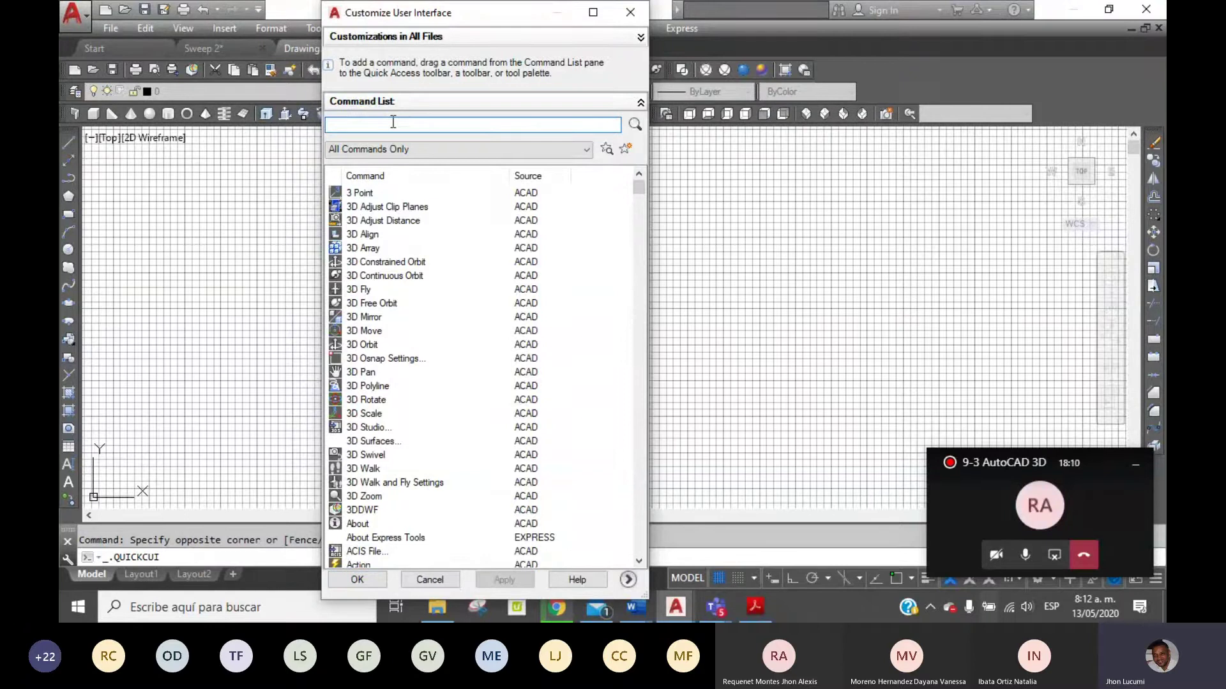
pyautogui.write('pedit')
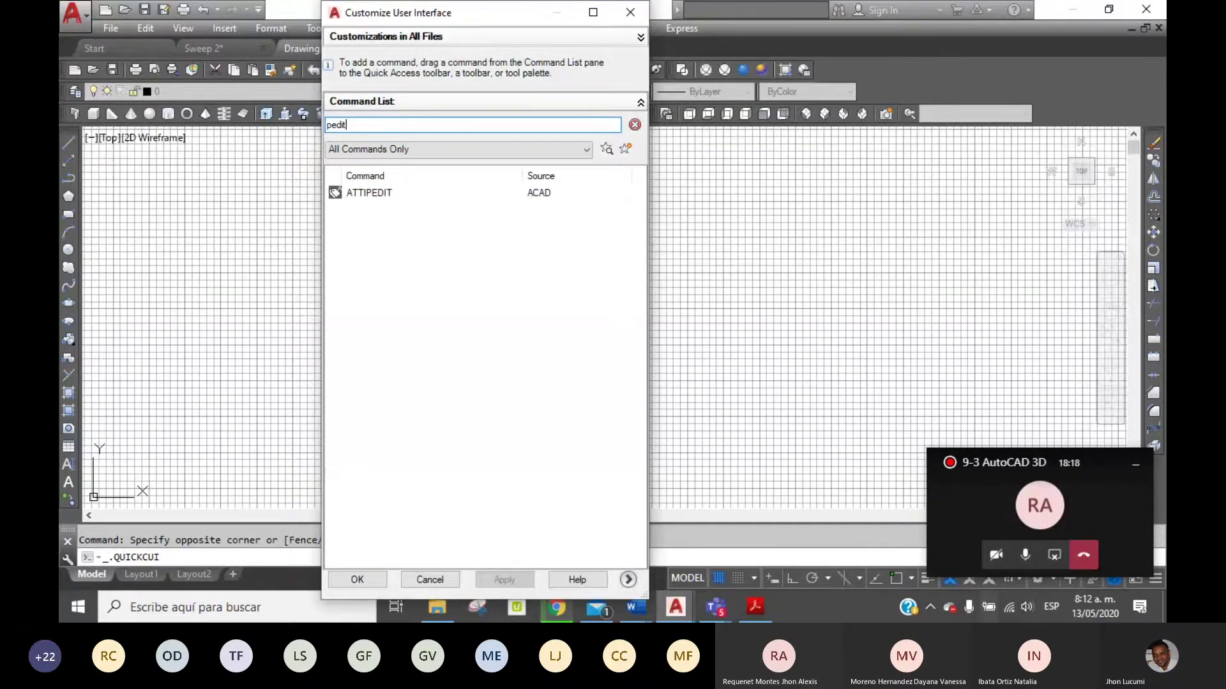
pyautogui.press('BackSpace')
pyautogui.press('BackSpace')
pyautogui.press('BackSpace')
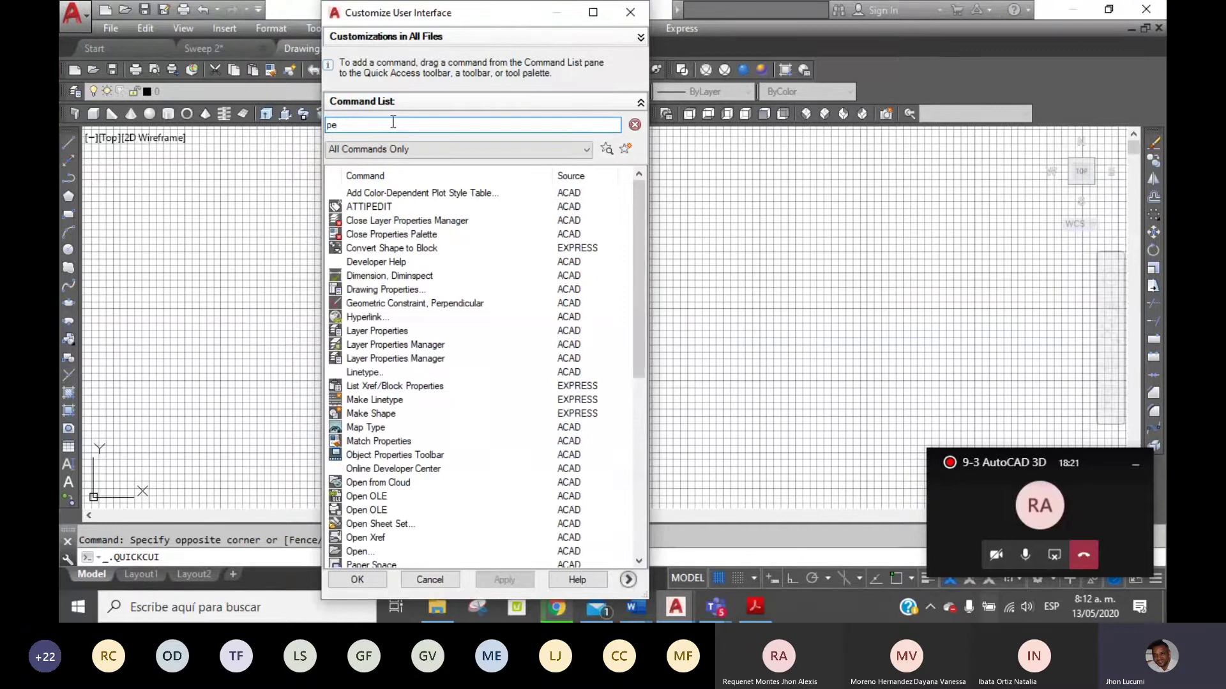
pyautogui.press('BackSpace')
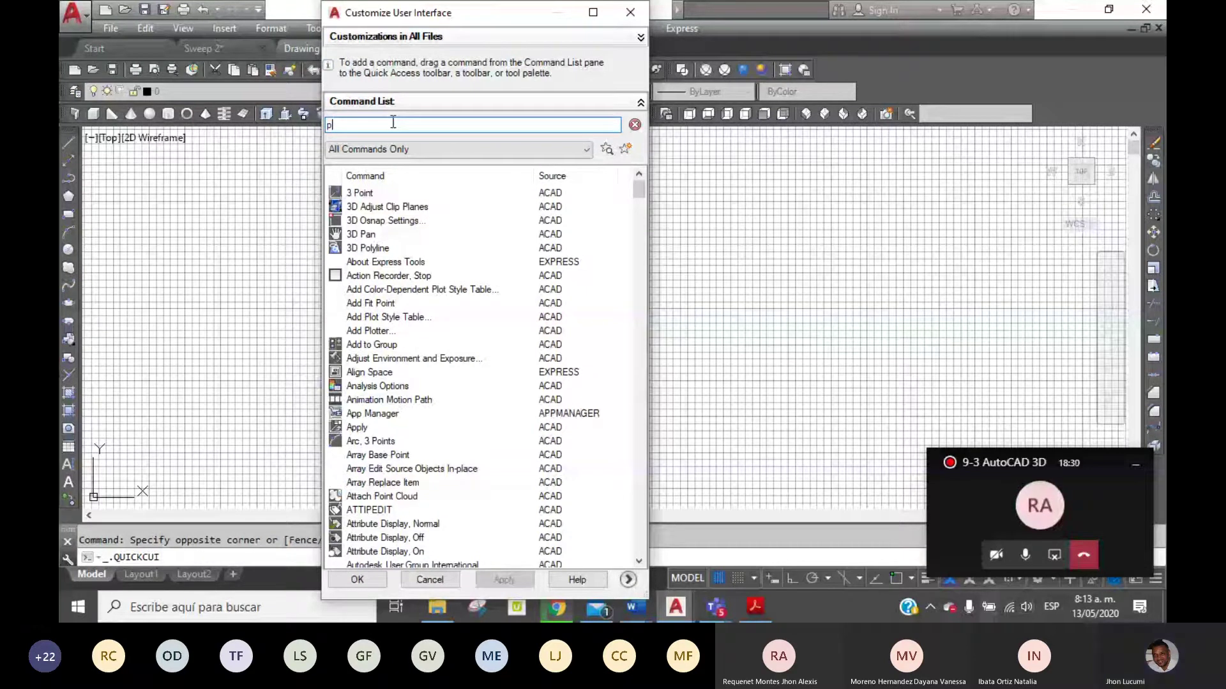
pyautogui.write('e')
pyautogui.press('BackSpace')
pyautogui.press('BackSpace')
pyautogui.write('edit')
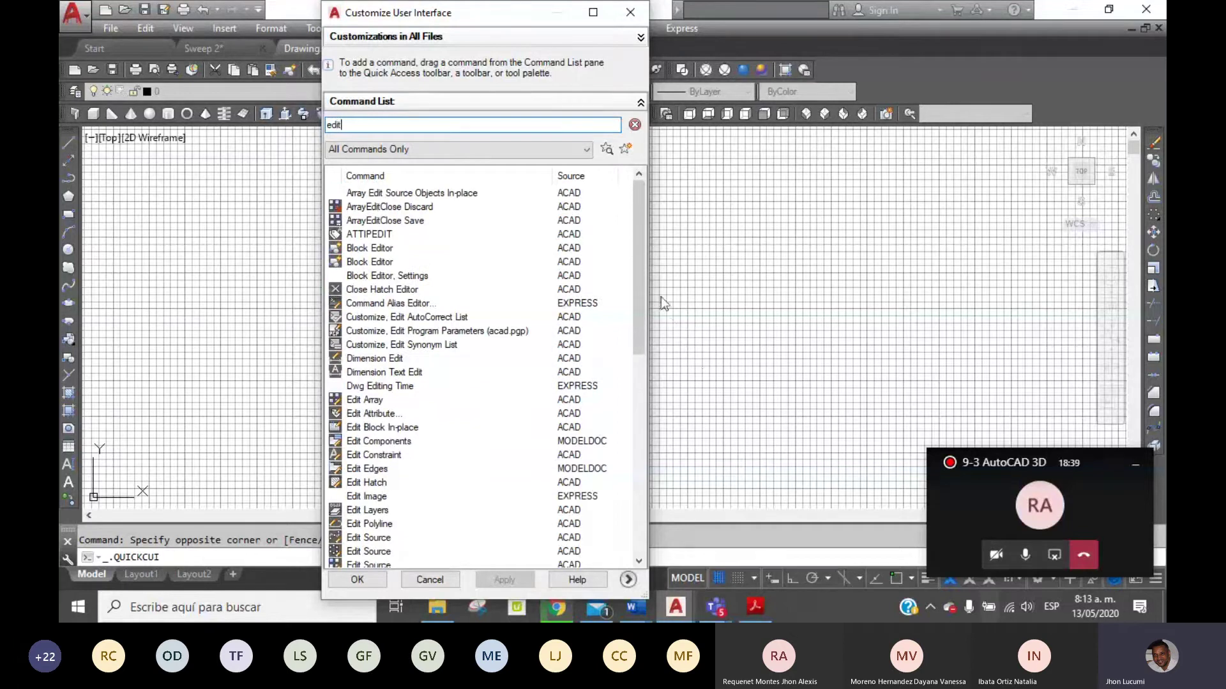
# Drag the Polyline Edit command from the list toward the toolbar.
pyautogui.moveTo(635, 263)
pyautogui.mouseDown()
pyautogui.moveTo(669, 316)
pyautogui.moveTo(679, 385)
pyautogui.mouseUp()
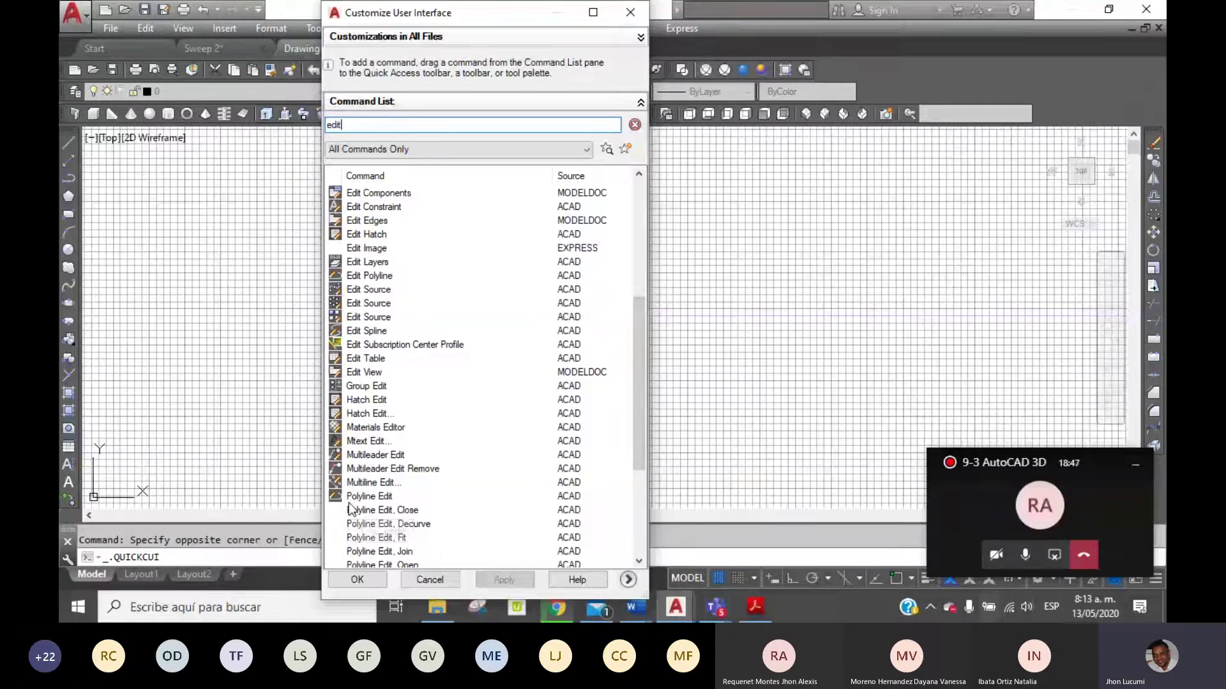
pyautogui.moveTo(357, 455); pyautogui.dragTo(317, 524)
pyautogui.moveTo(368, 496)
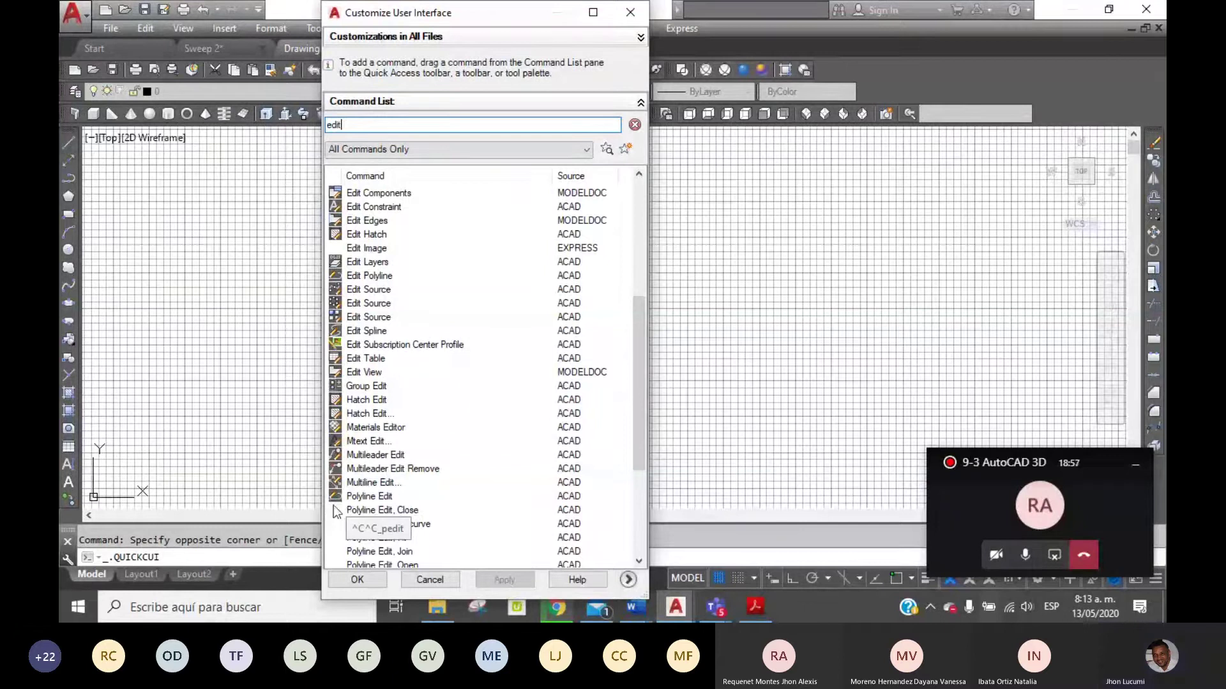
pyautogui.moveTo(337, 497)
pyautogui.mouseDown()
pyautogui.moveTo(791, 80)
pyautogui.moveTo(804, 98)
pyautogui.mouseUp()
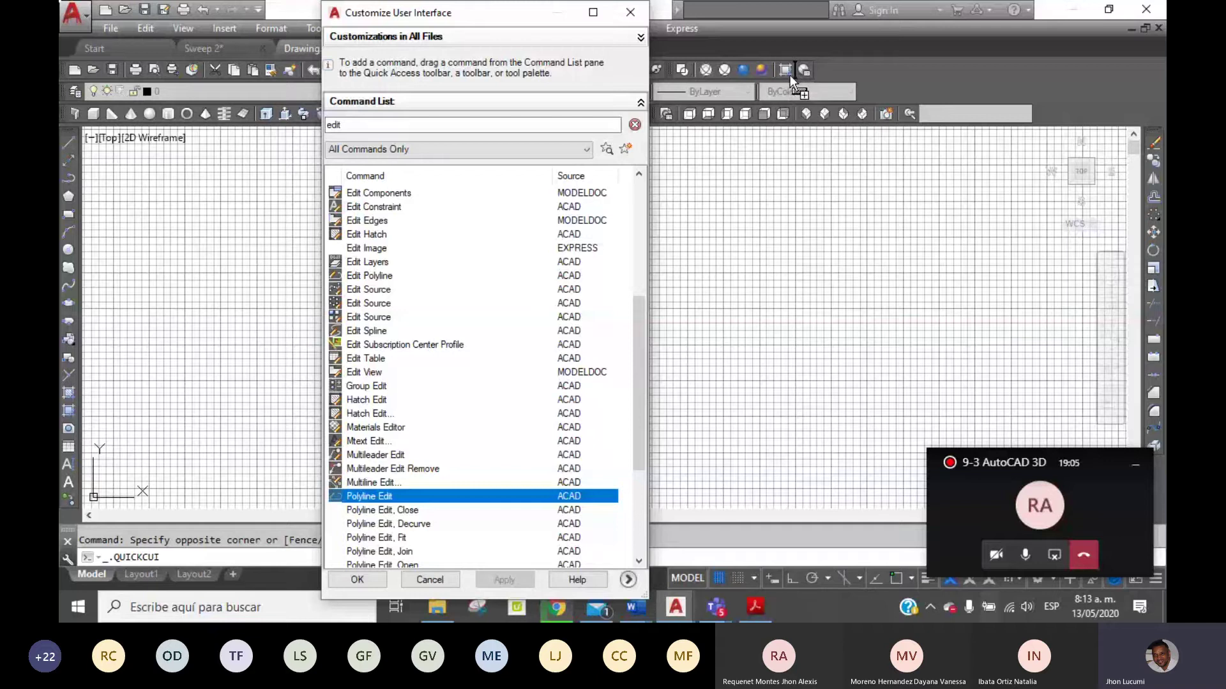
# Drop Polyline Edit onto the Standard toolbar as a new icon and apply the customization.
pyautogui.moveTo(790, 82); pyautogui.dragTo(791, 77)
pyautogui.moveTo(796, 74); pyautogui.dragTo(807, 74)
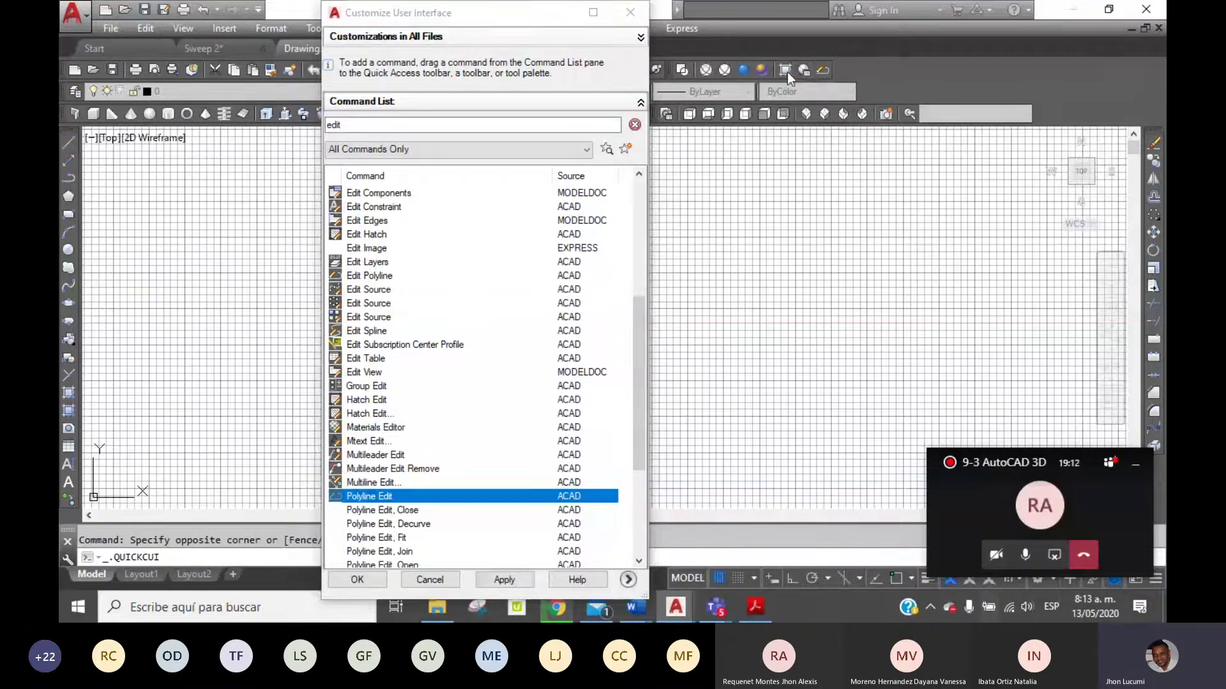
pyautogui.moveTo(809, 74); pyautogui.dragTo(814, 72)
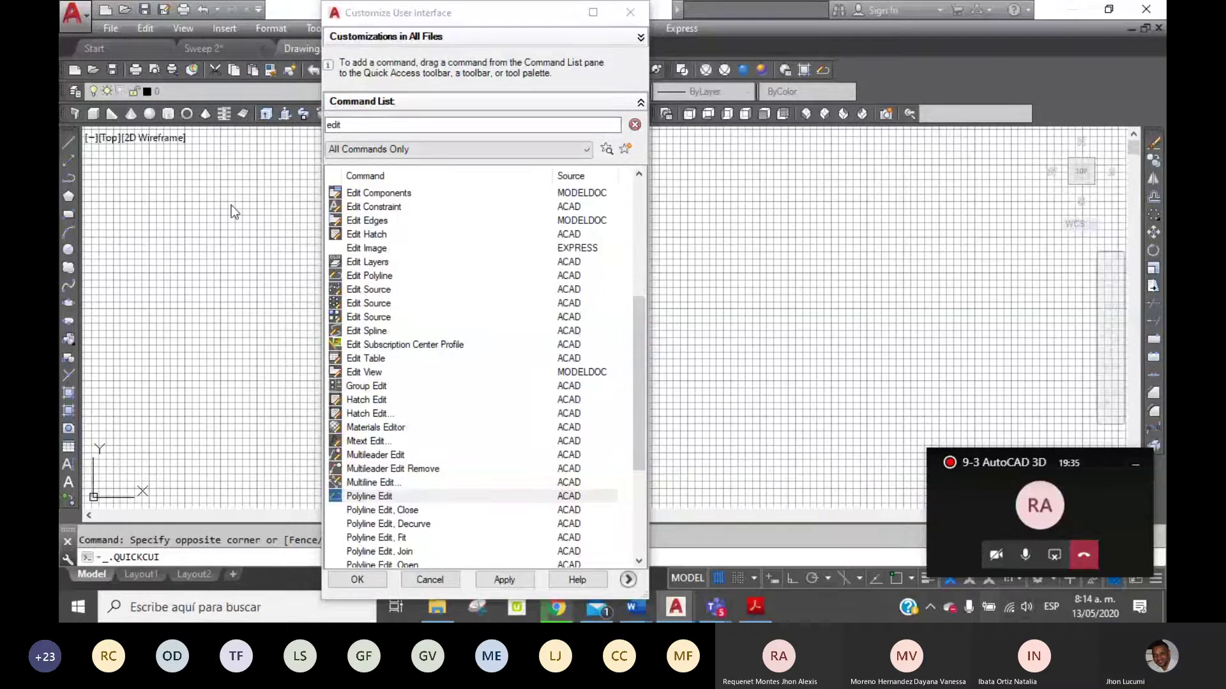
pyautogui.click(505, 579)
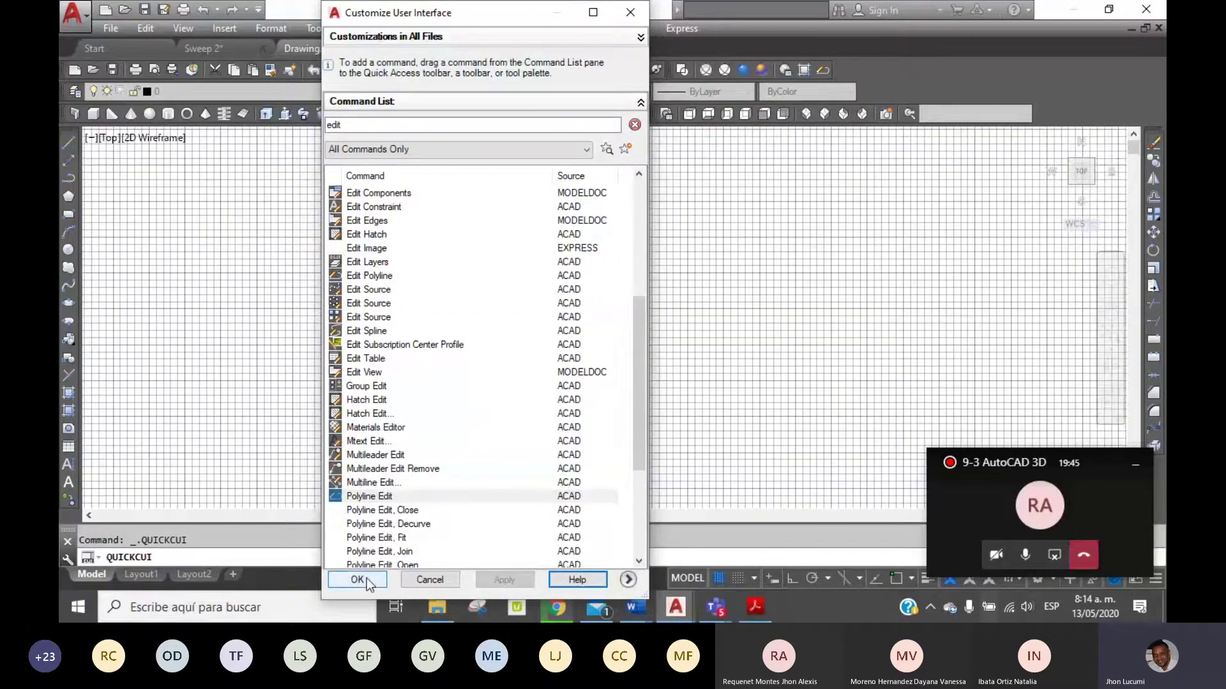
pyautogui.click(368, 578)
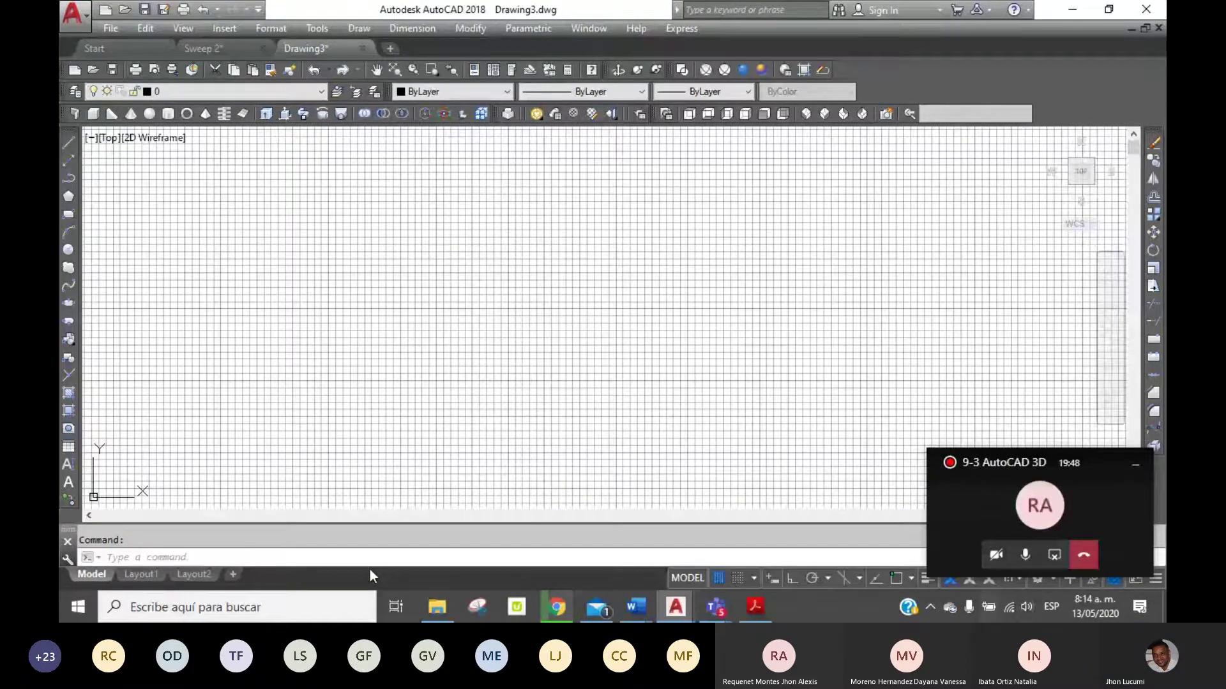
pyautogui.hotkey('ctrl', 'e')
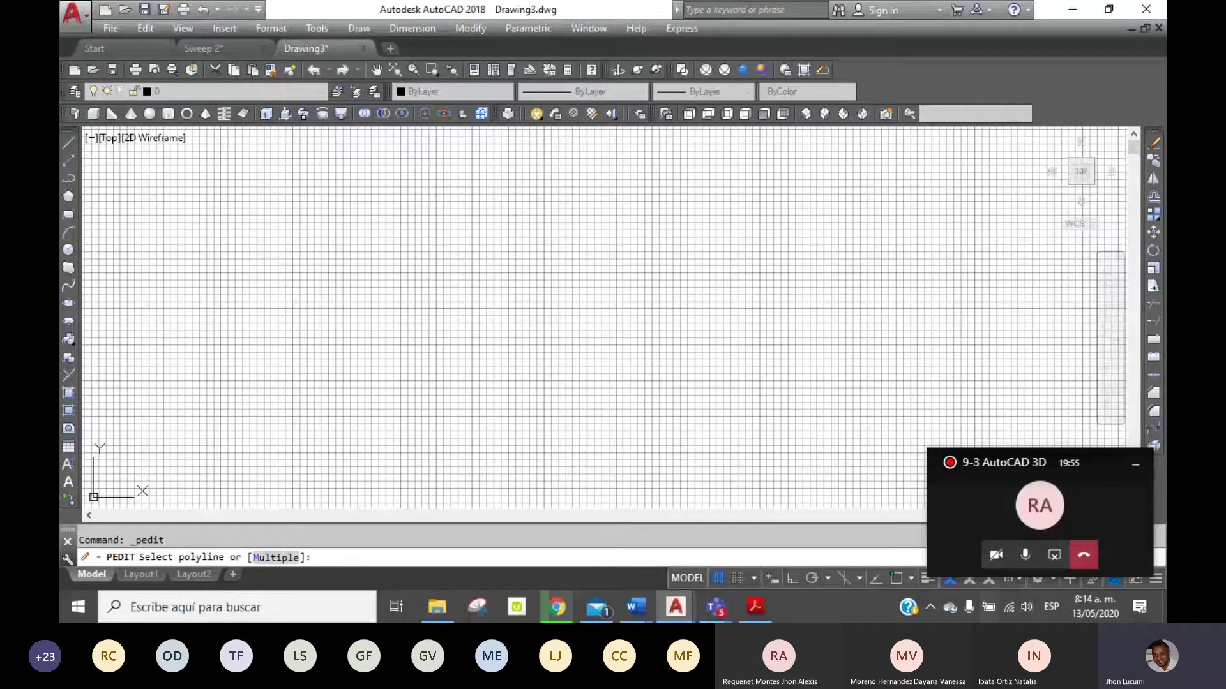
pyautogui.press('Escape')
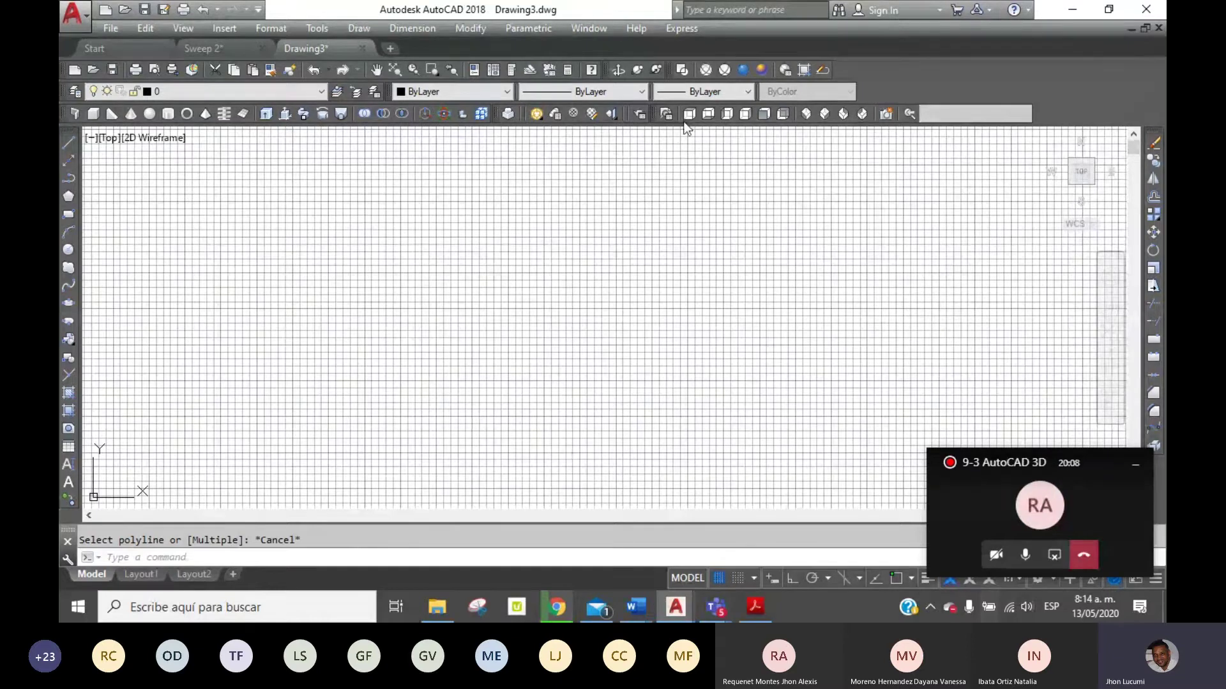
pyautogui.rightClick(806, 70)
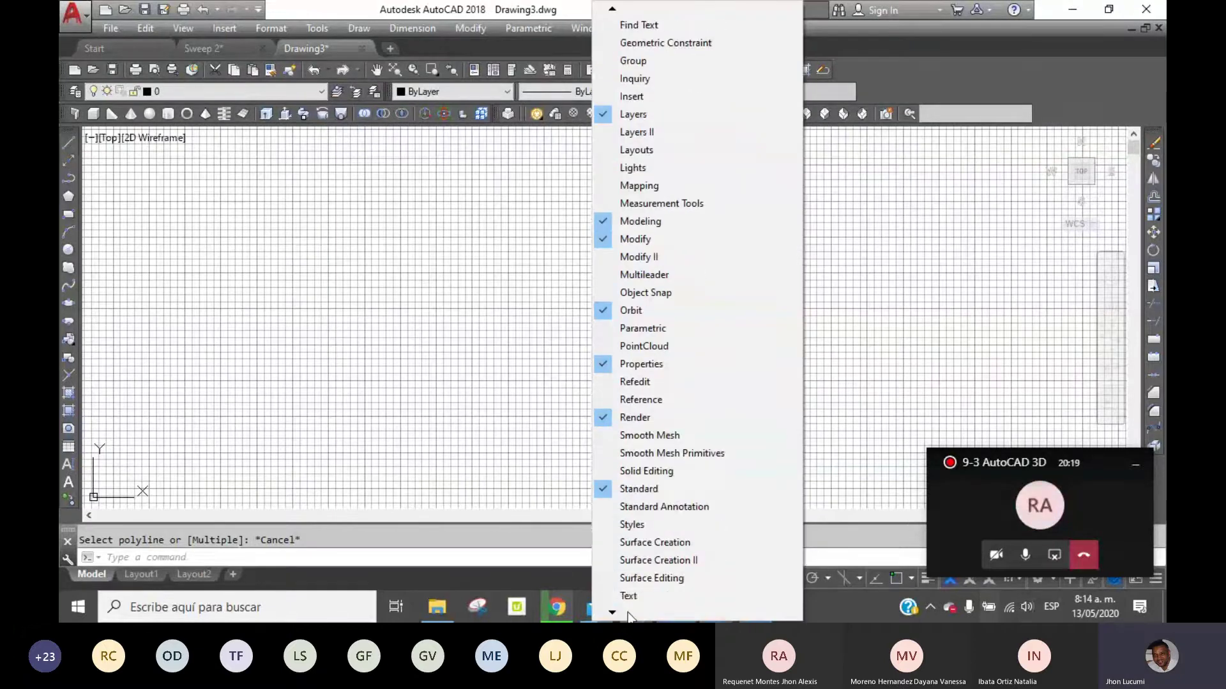
pyautogui.click(655, 583)
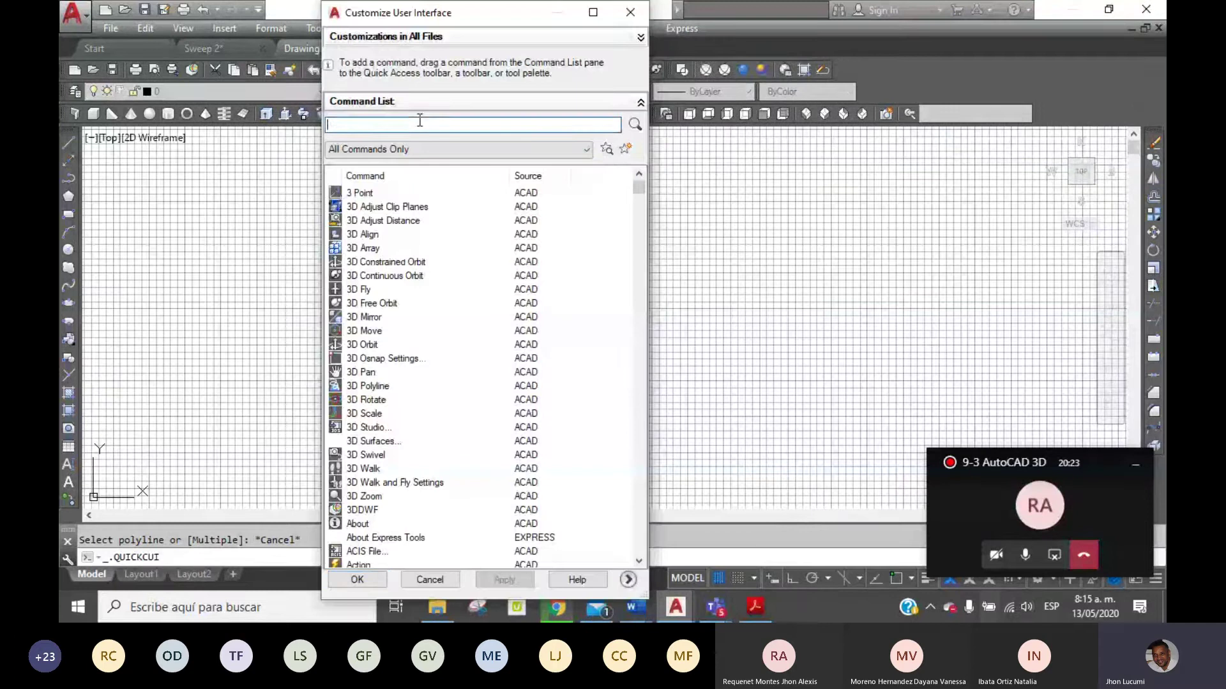
pyautogui.click(419, 120)
pyautogui.write('boun')
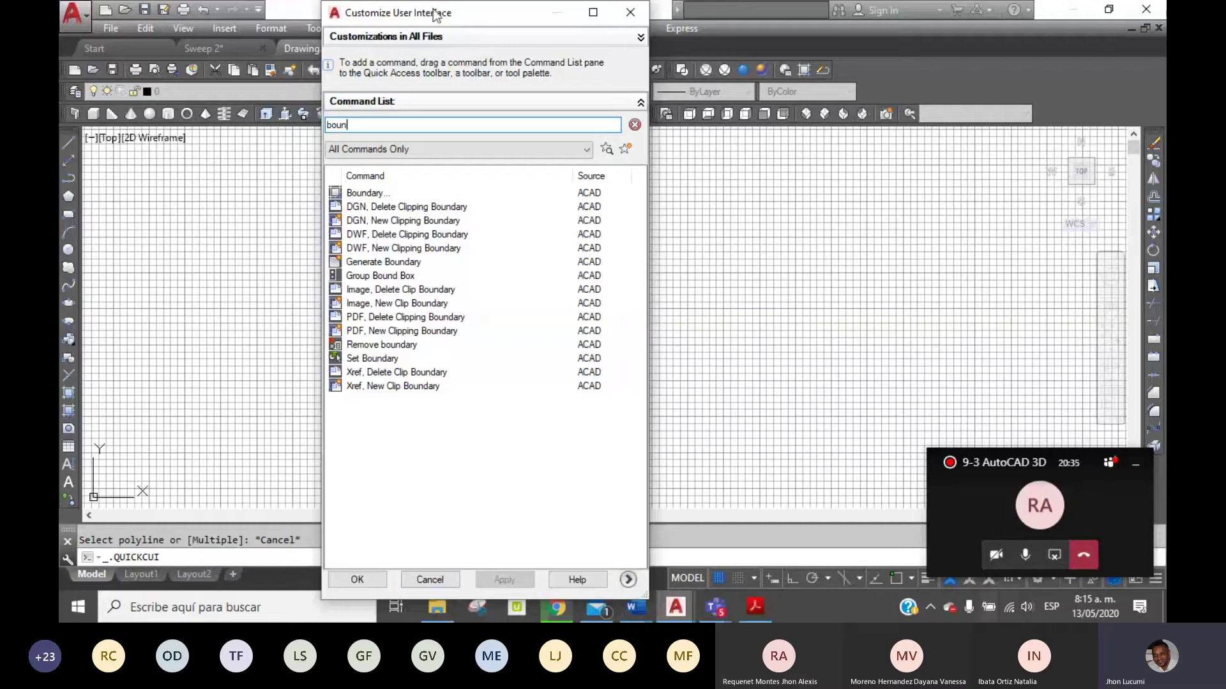
pyautogui.click(643, 12)
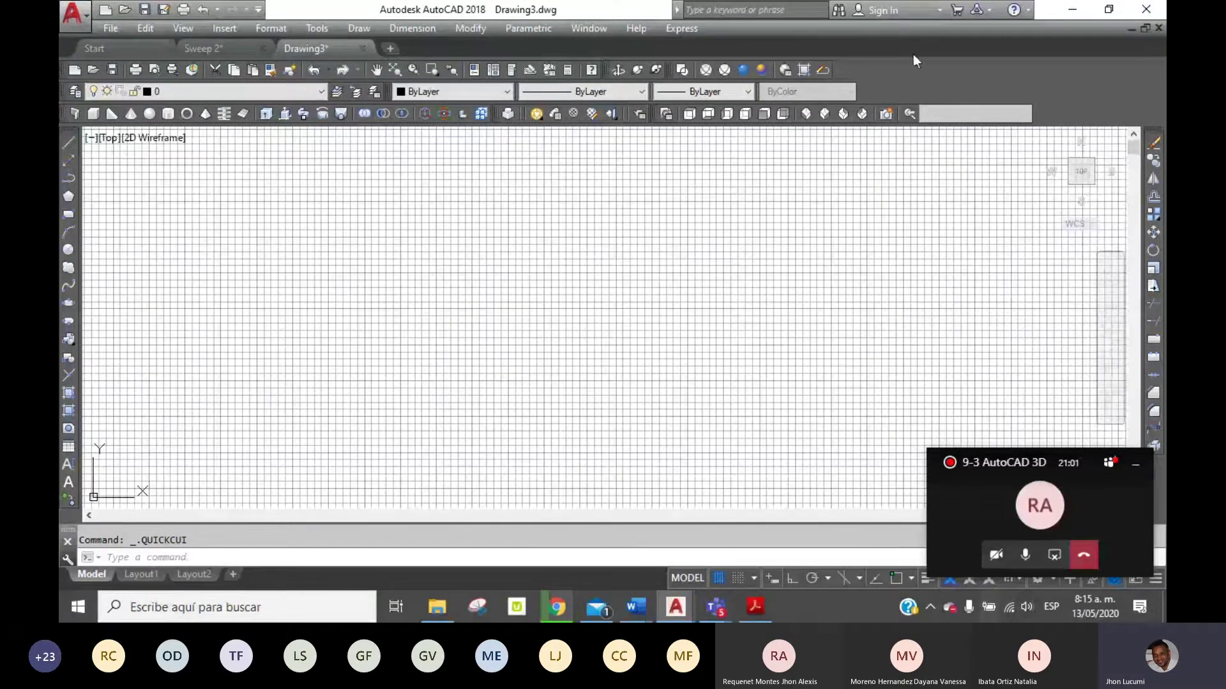
# Switch to the Conceptual visual style, hide the grid, and draw a rectangle.
pyautogui.click(762, 69)
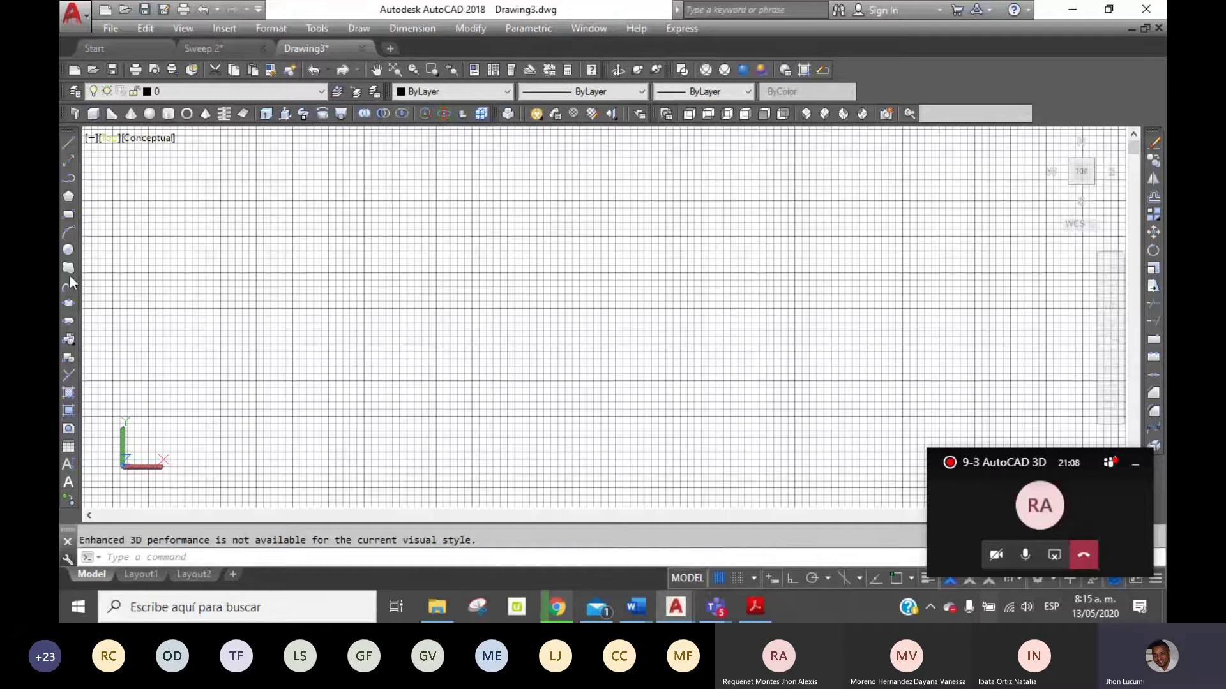
pyautogui.click(68, 214)
pyautogui.click(718, 579)
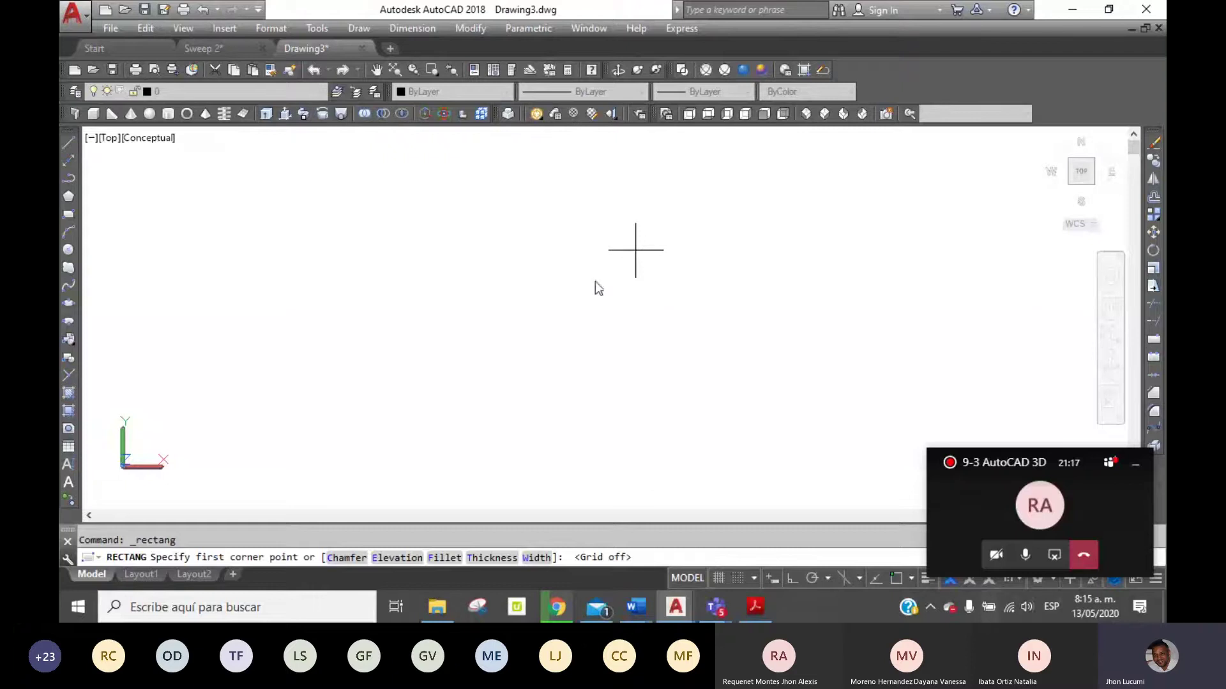
pyautogui.click(508, 239)
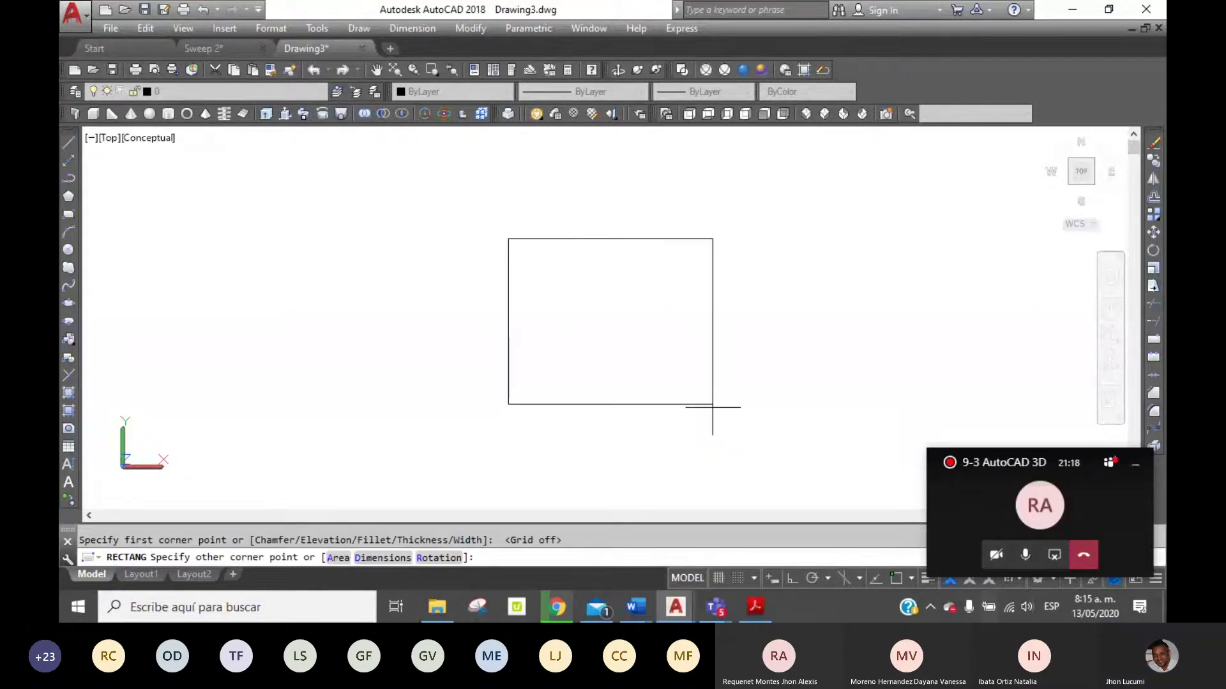
pyautogui.click(721, 434)
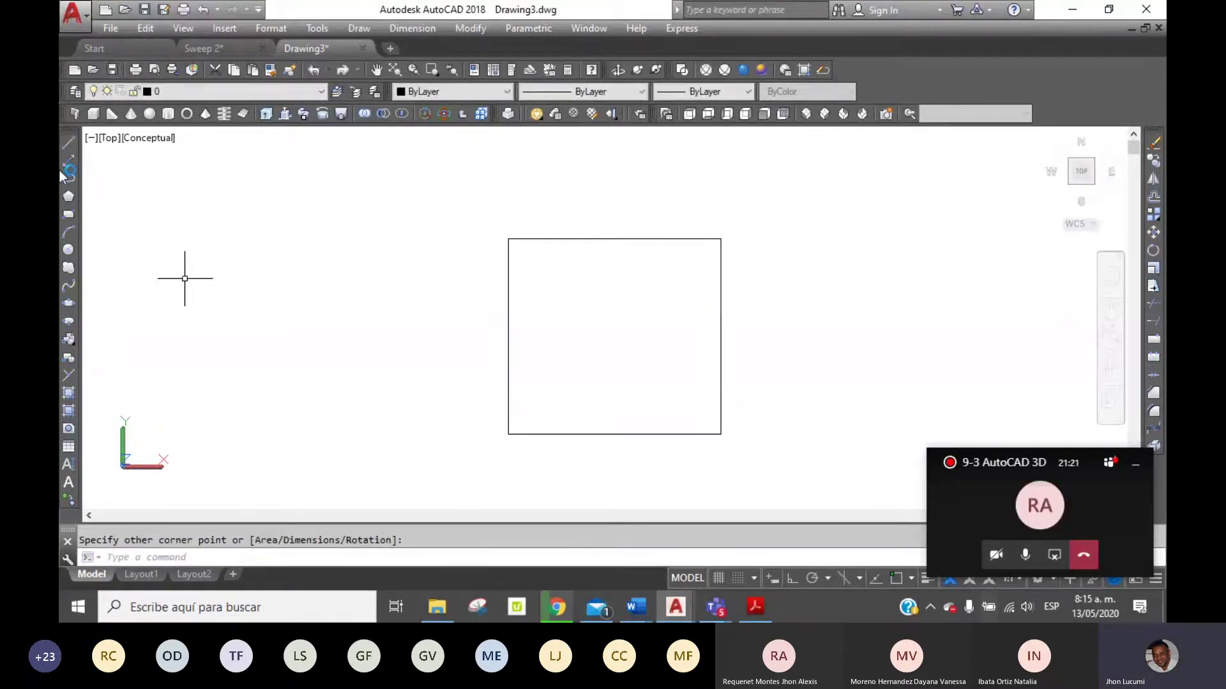
# With Osnap on, draw a diagonal line from the rectangle's top-left to bottom-right corner.
pyautogui.click(68, 142)
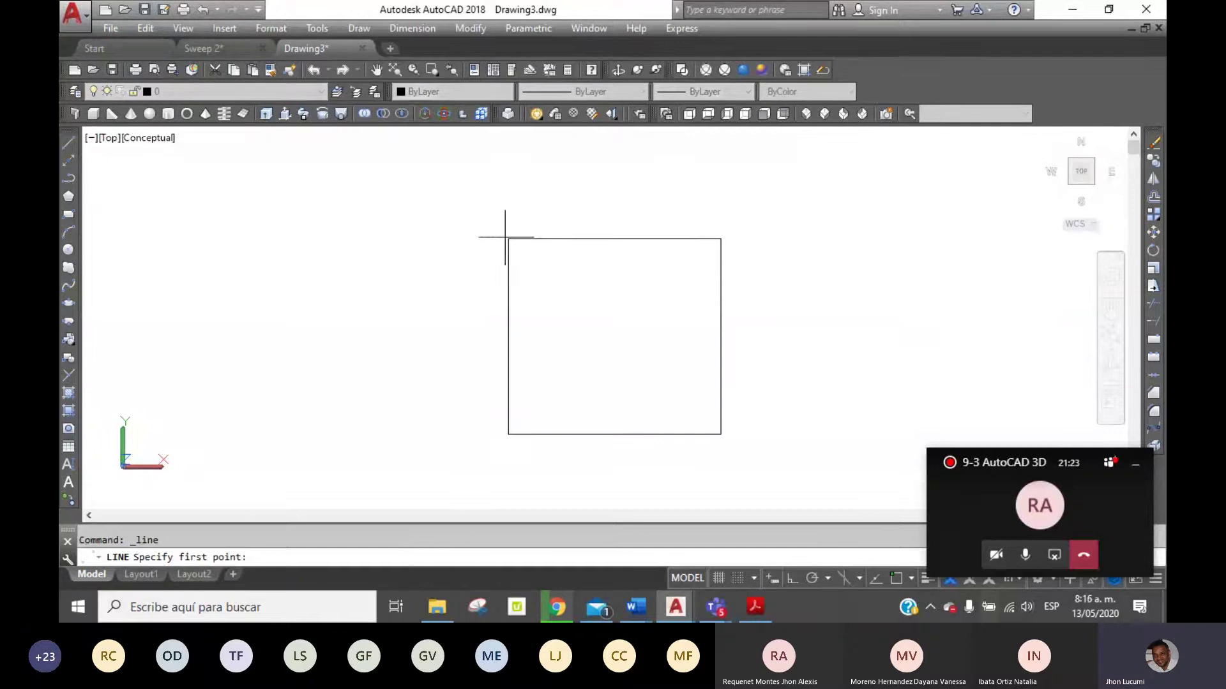
pyautogui.press('F3')
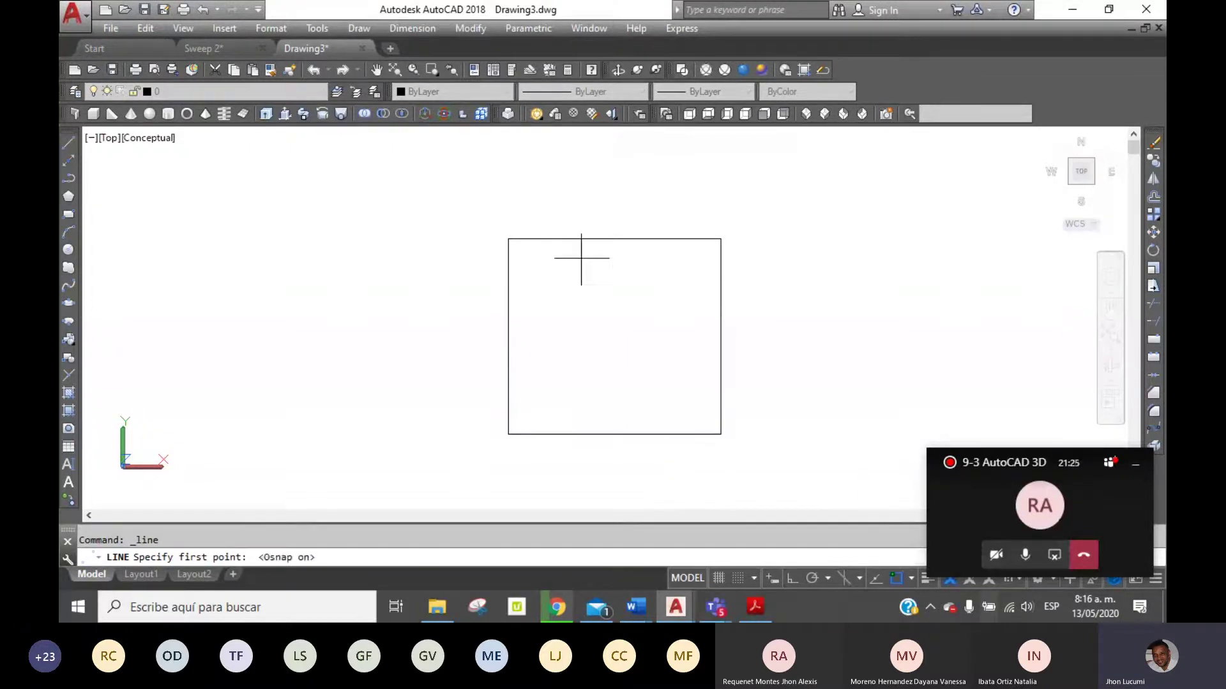
pyautogui.click(508, 239)
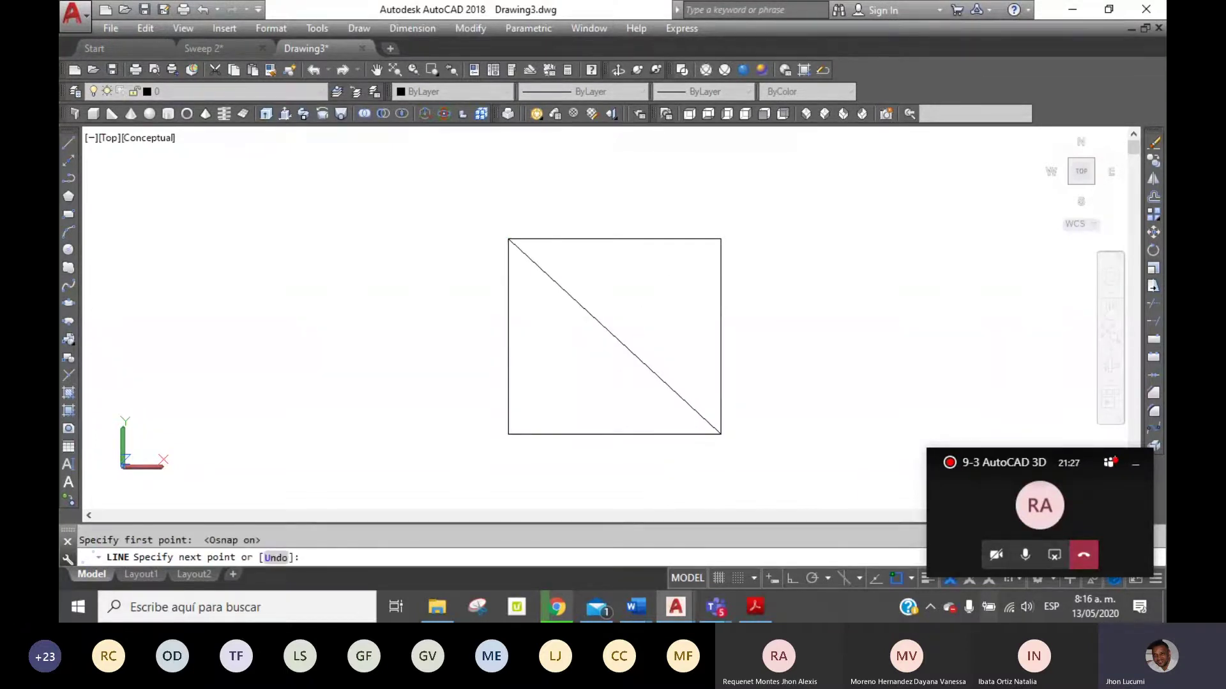
pyautogui.rightClick(764, 302)
pyautogui.click(817, 307)
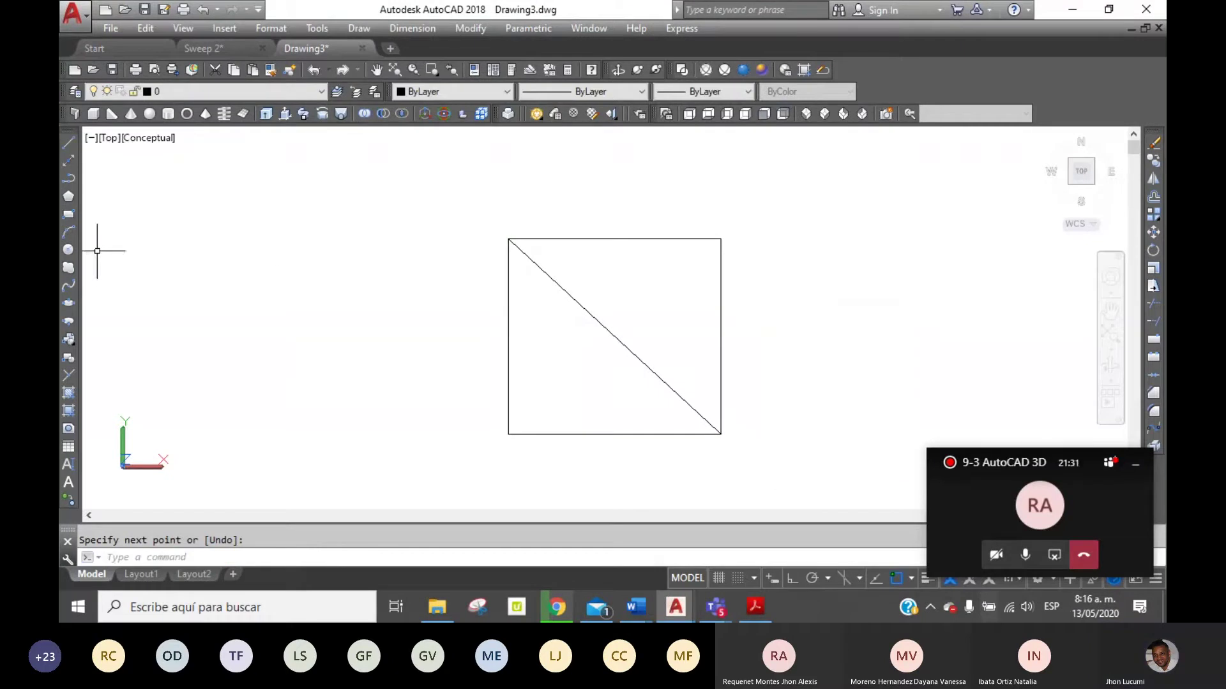
# Draw a small circle at the diagonal's midpoint, then delete the diagonal.
pyautogui.click(68, 250)
pyautogui.click(614, 337)
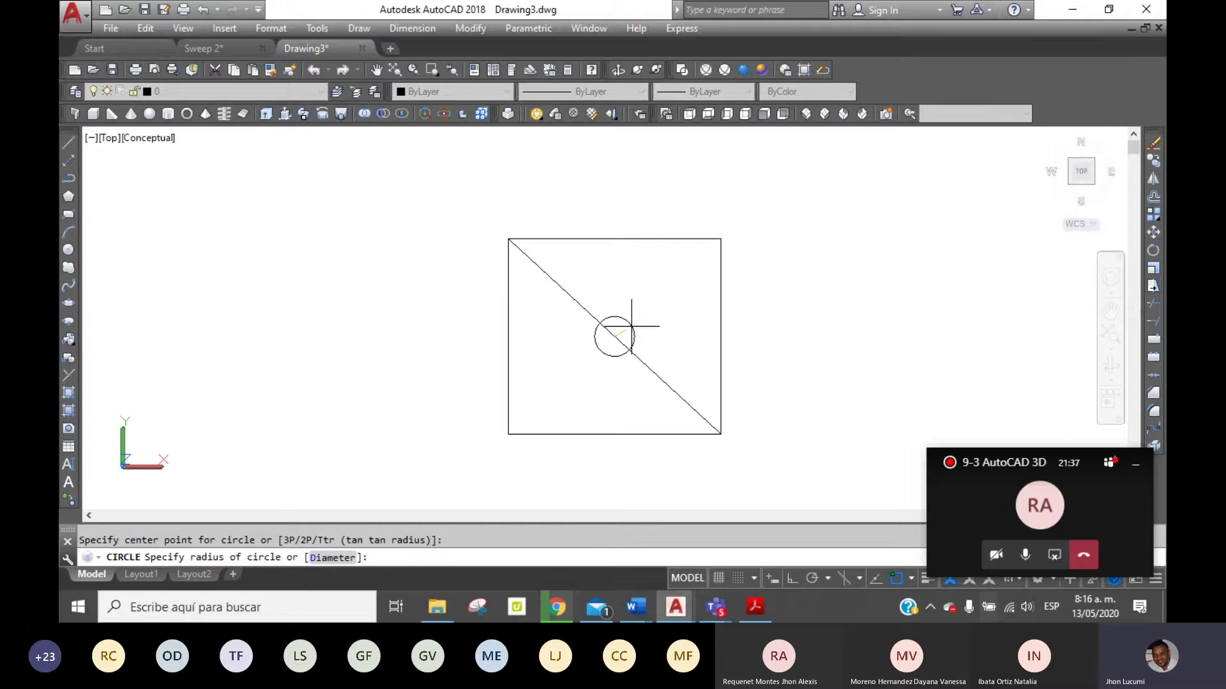
pyautogui.click(632, 326)
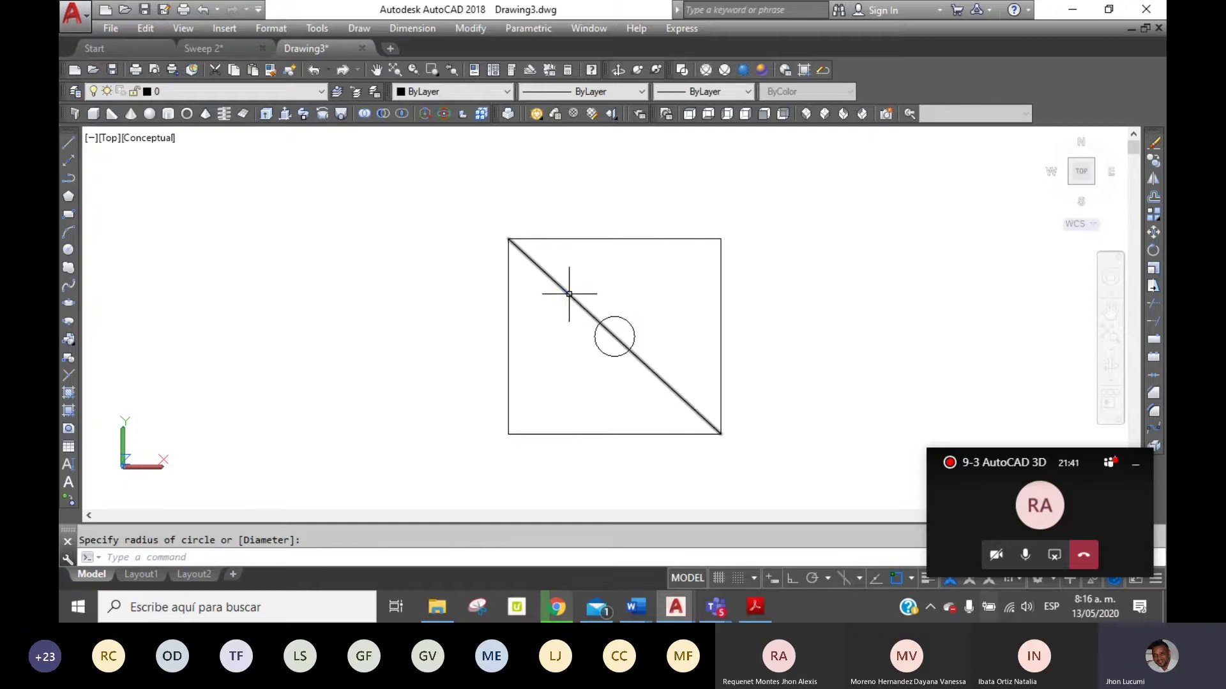
pyautogui.click(569, 294)
pyautogui.press('Delete')
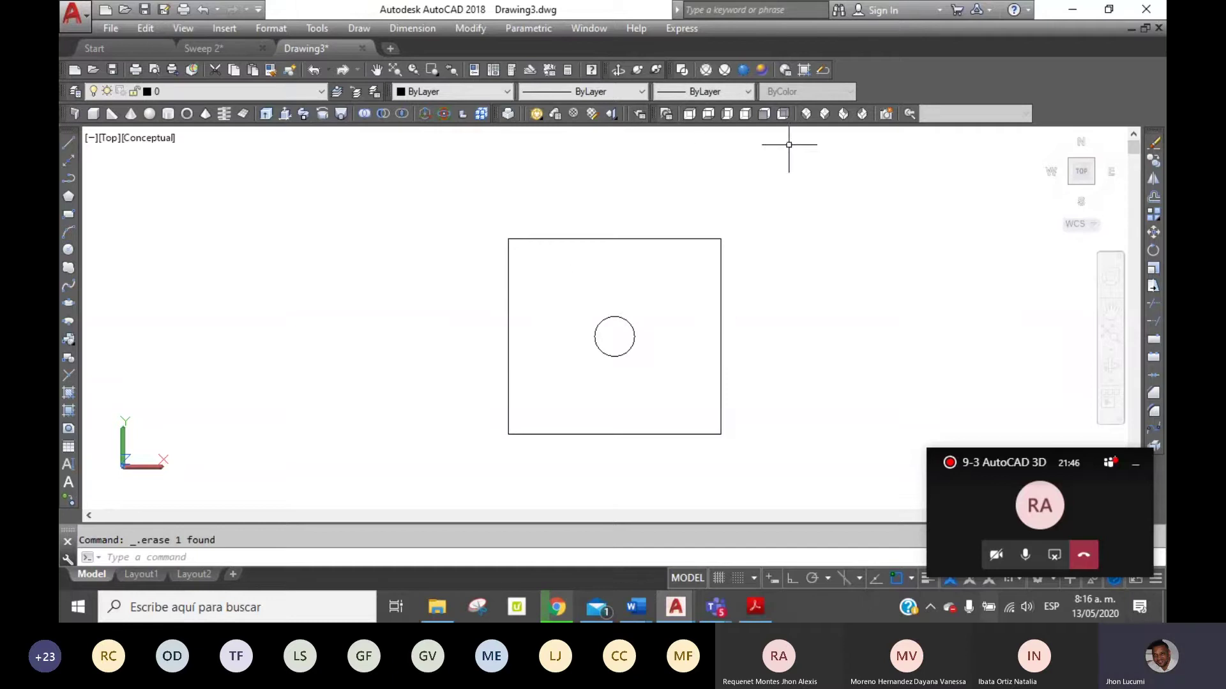
# Switch to the Front view and zoom out around the slab.
pyautogui.click(764, 115)
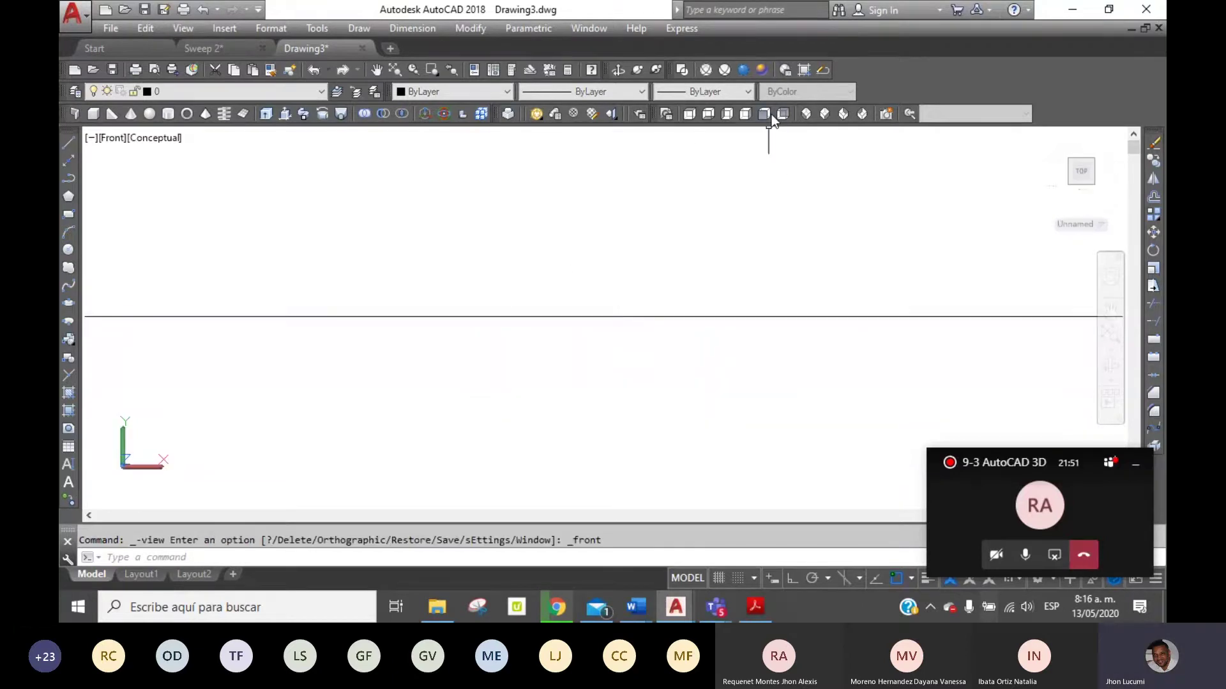
pyautogui.click(414, 69)
pyautogui.moveTo(628, 236); pyautogui.dragTo(711, 328)
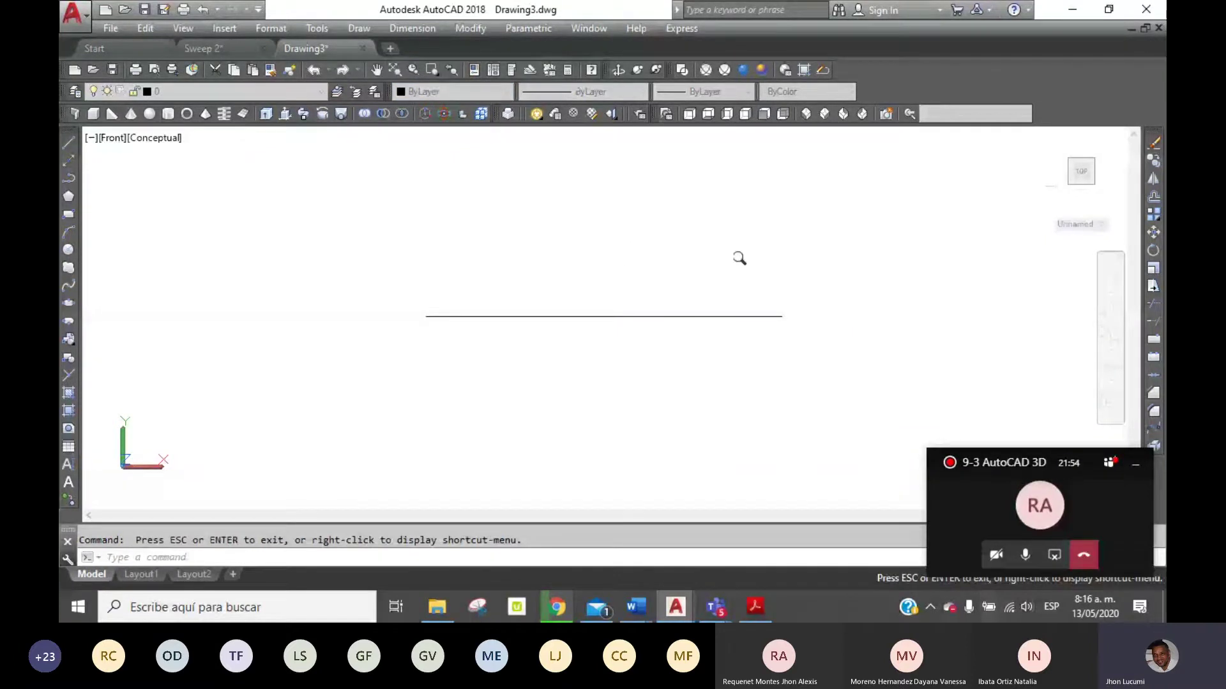
# With Ortho on, draw a tall vertical post line with a short horizontal arm at its top.
pyautogui.moveTo(739, 258); pyautogui.dragTo(644, 263)
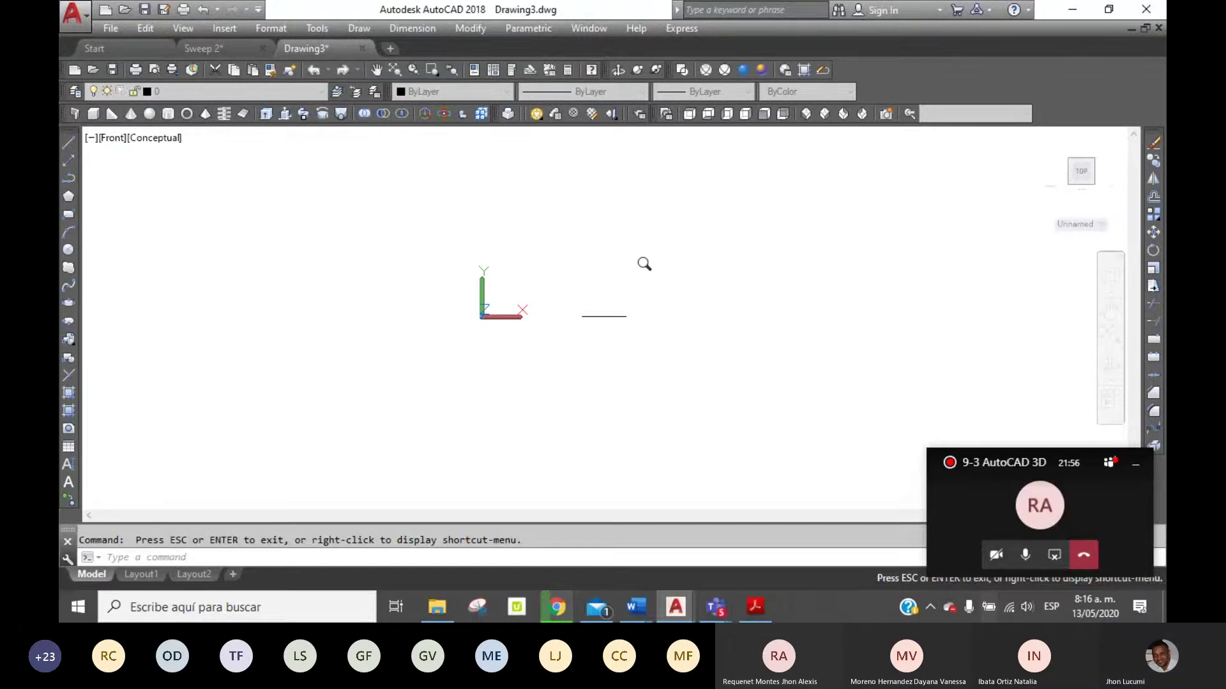
pyautogui.moveTo(689, 317); pyautogui.dragTo(678, 364)
pyautogui.rightClick(617, 221)
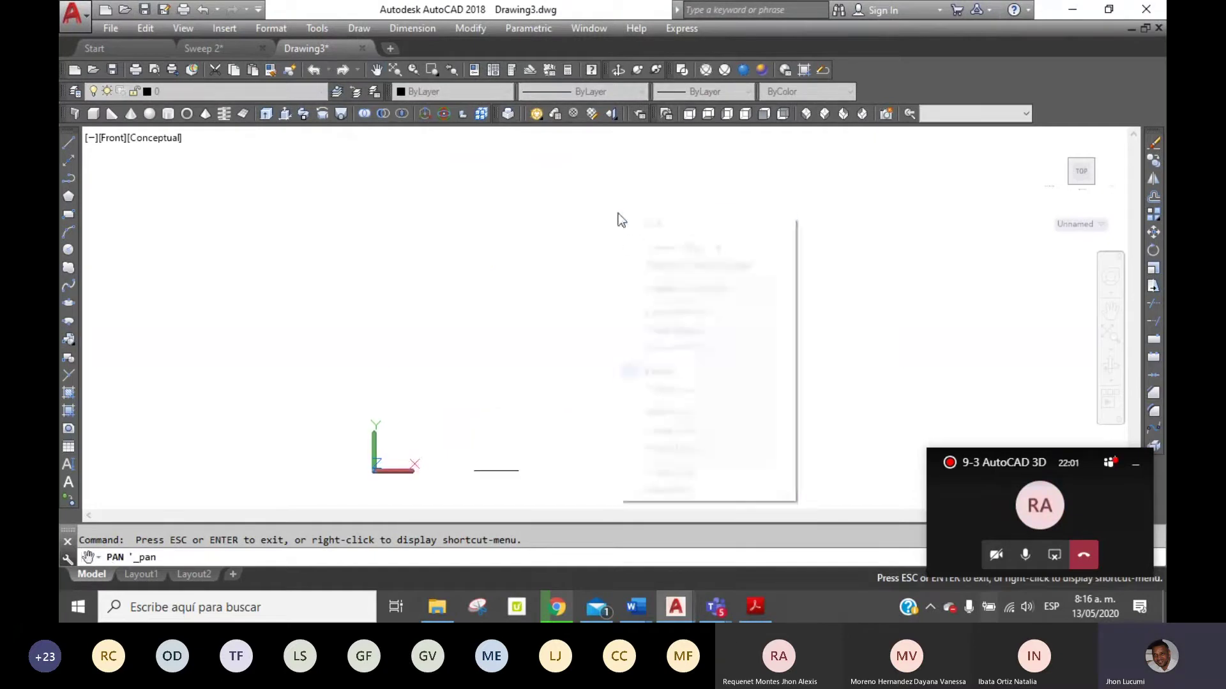
pyautogui.click(681, 226)
pyautogui.click(69, 141)
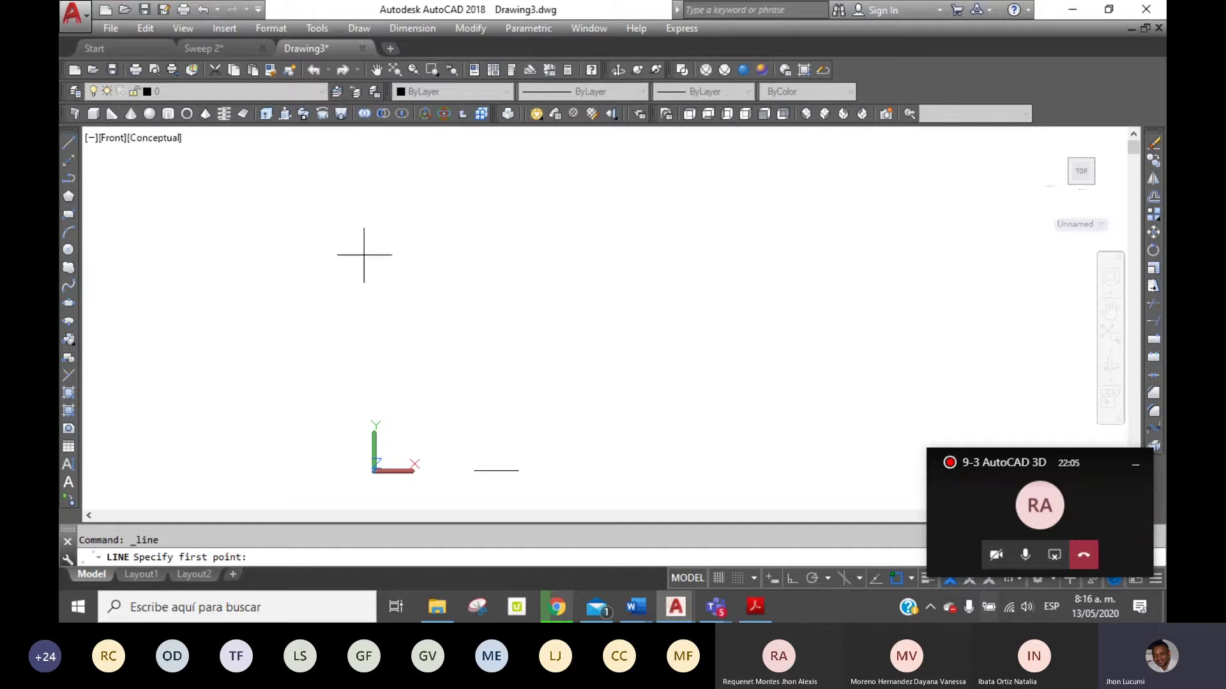
pyautogui.click(586, 465)
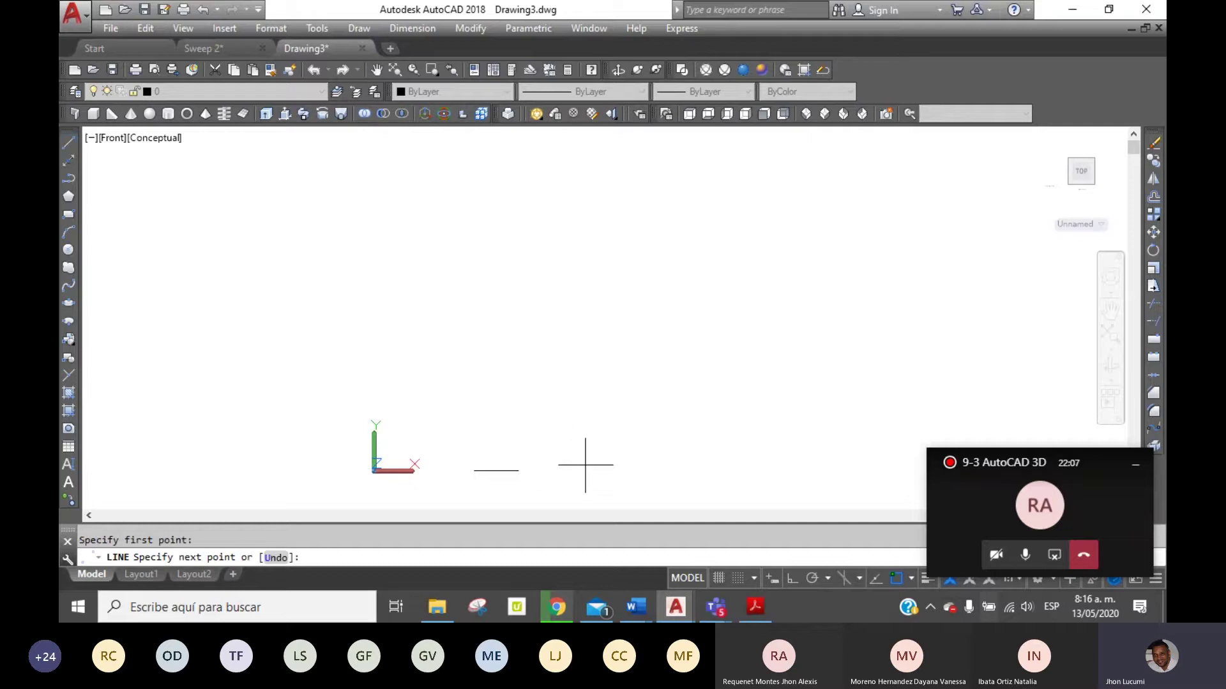
pyautogui.click(798, 580)
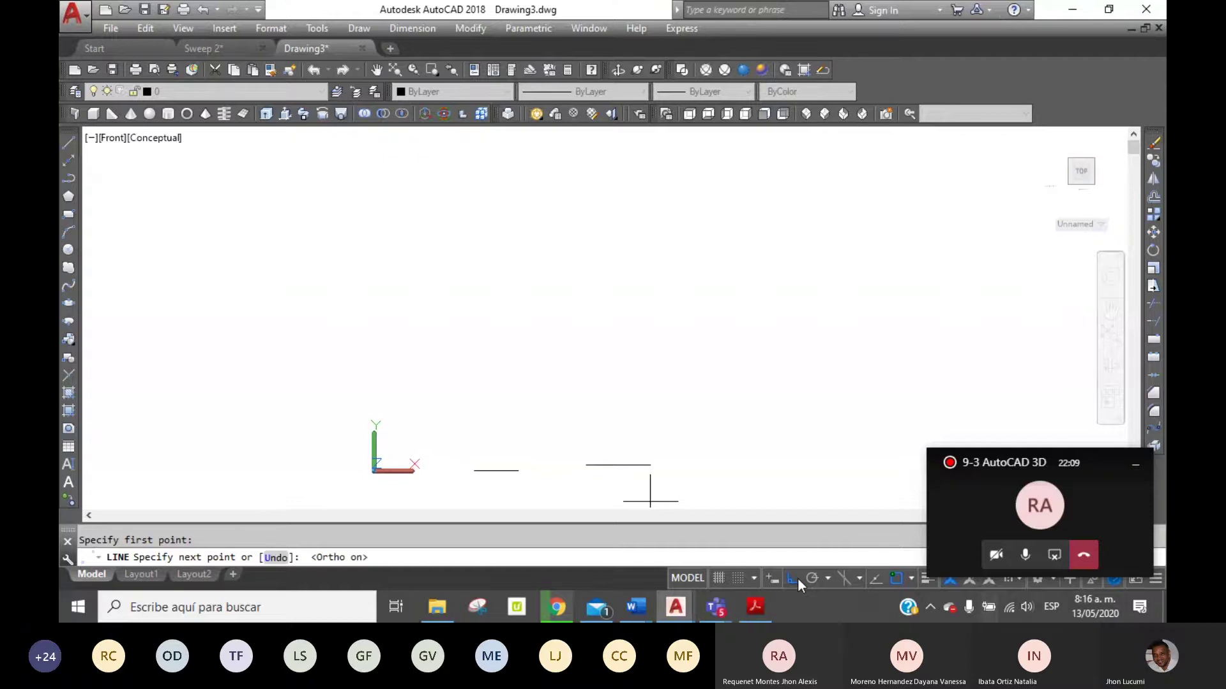
pyautogui.click(586, 203)
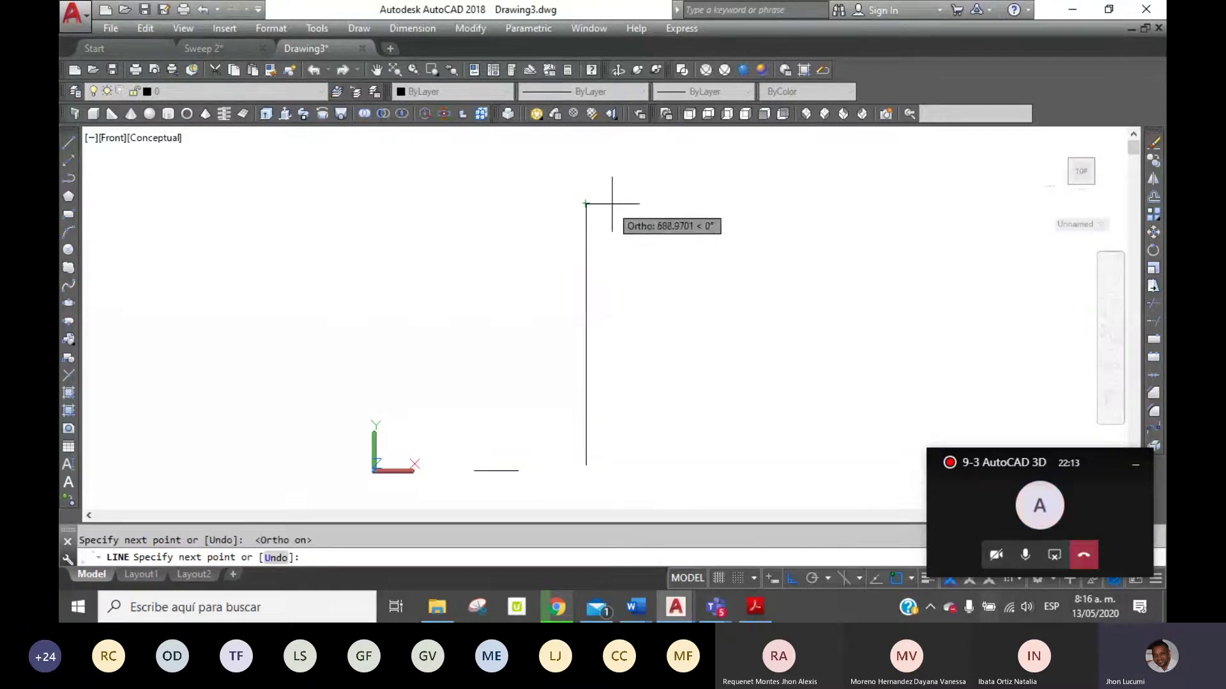
pyautogui.click(643, 204)
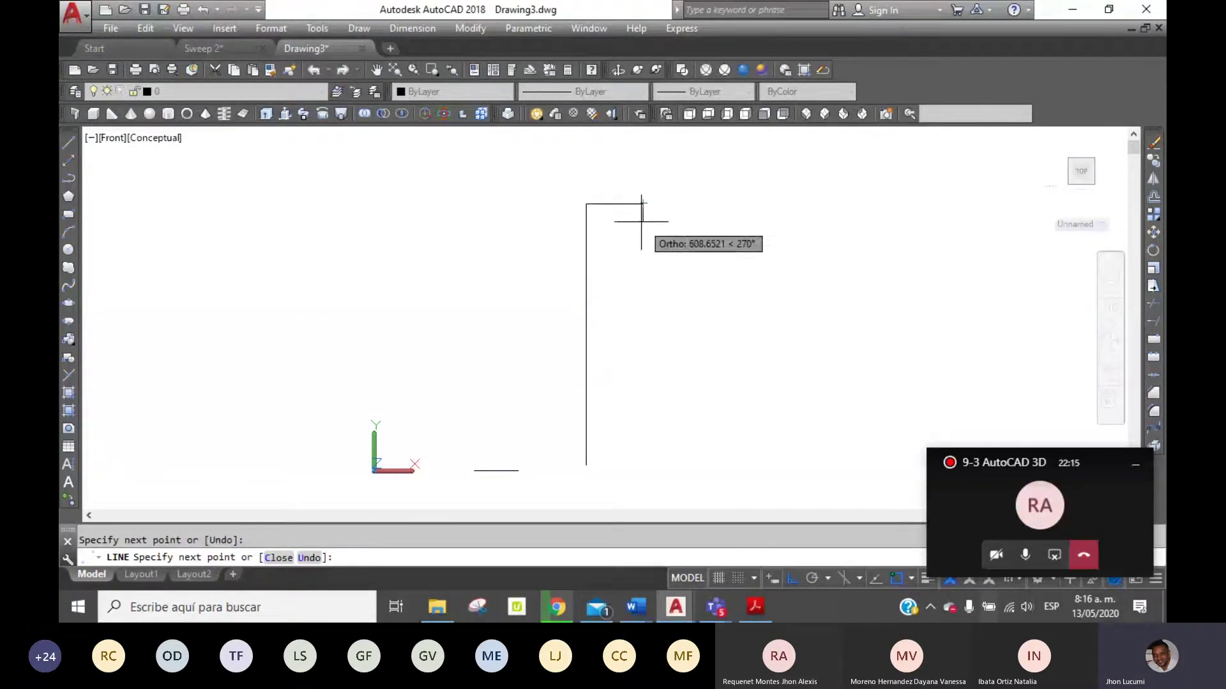
pyautogui.rightClick(638, 187)
pyautogui.click(677, 196)
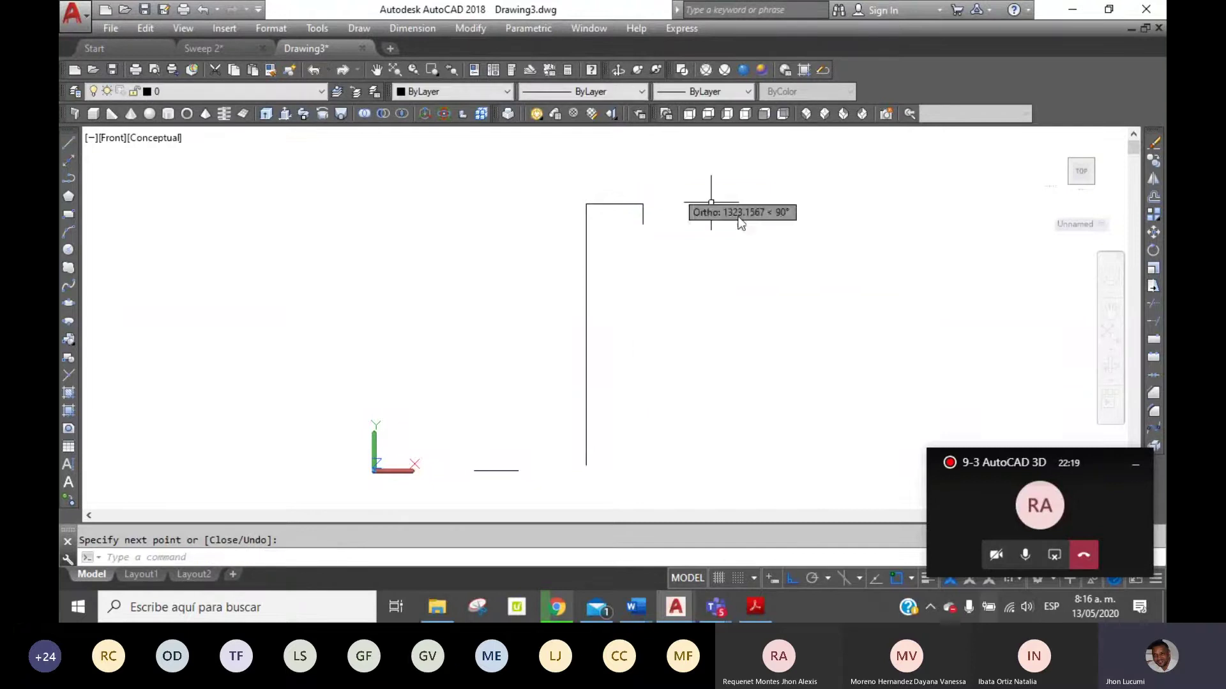
# Stretch the top arm's end and drop of the lamp-post outline.
pyautogui.click(1153, 285)
pyautogui.click(708, 251)
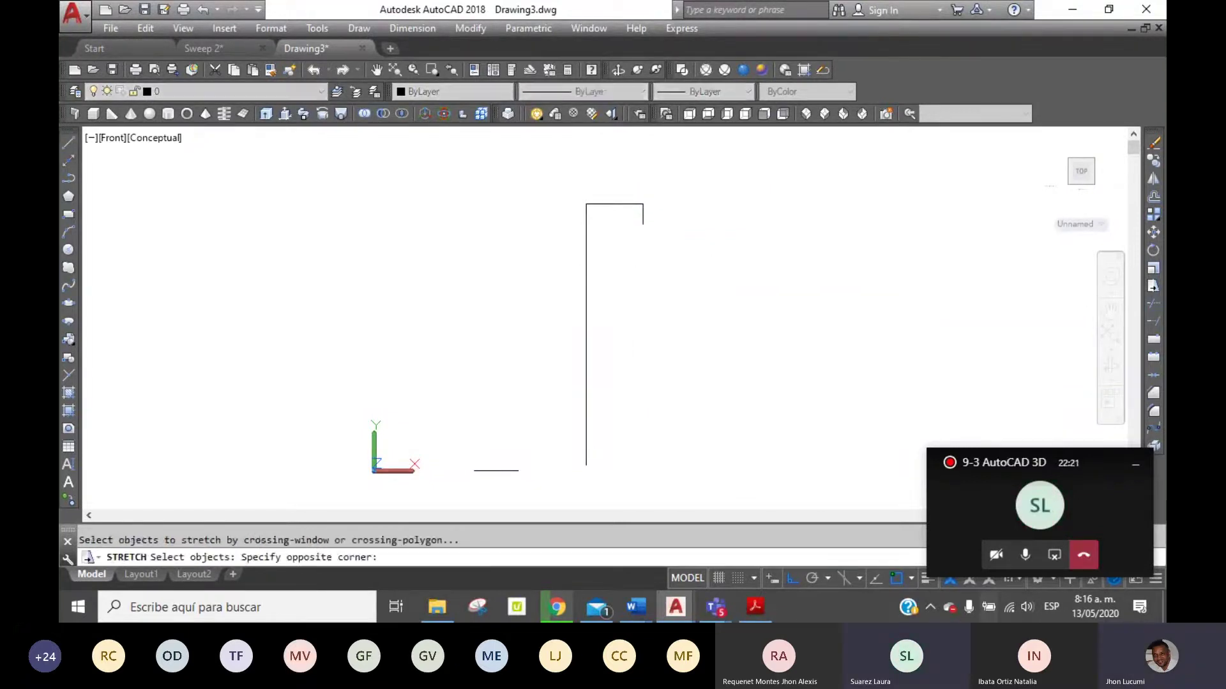
pyautogui.click(629, 187)
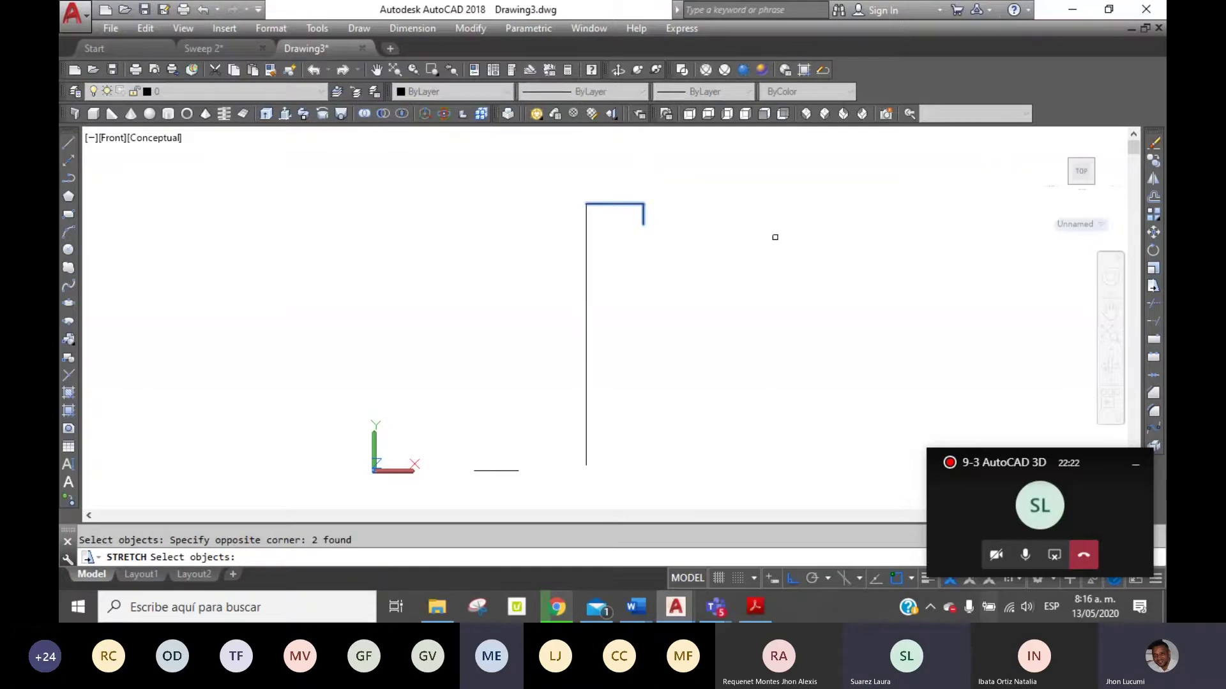
pyautogui.press('Return')
pyautogui.click(644, 224)
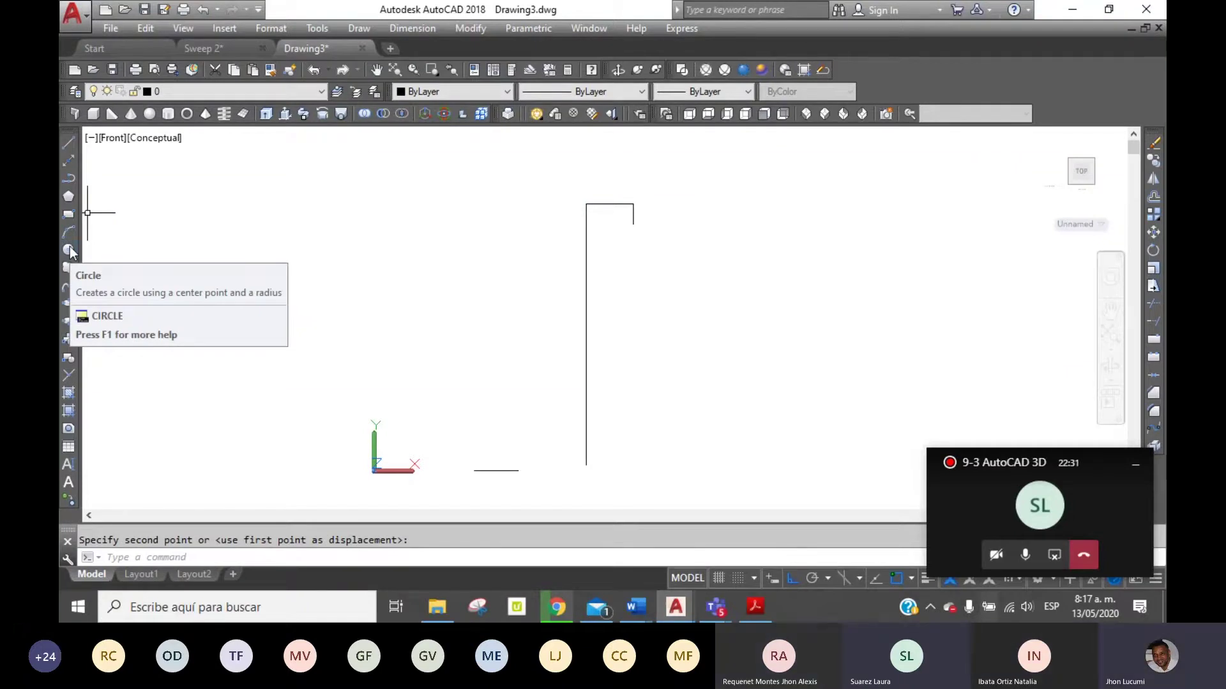
# Cap the post with a semicircular arc: circle at its top, trim lower half, erase chord.
pyautogui.click(69, 251)
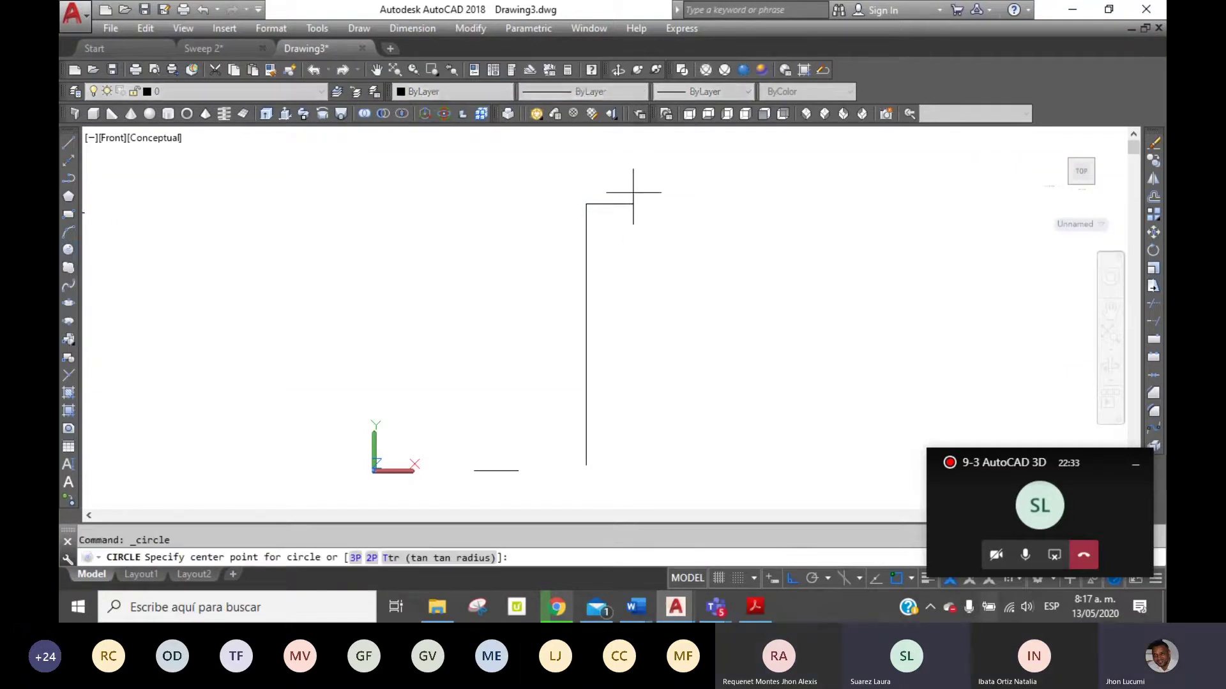
pyautogui.click(608, 203)
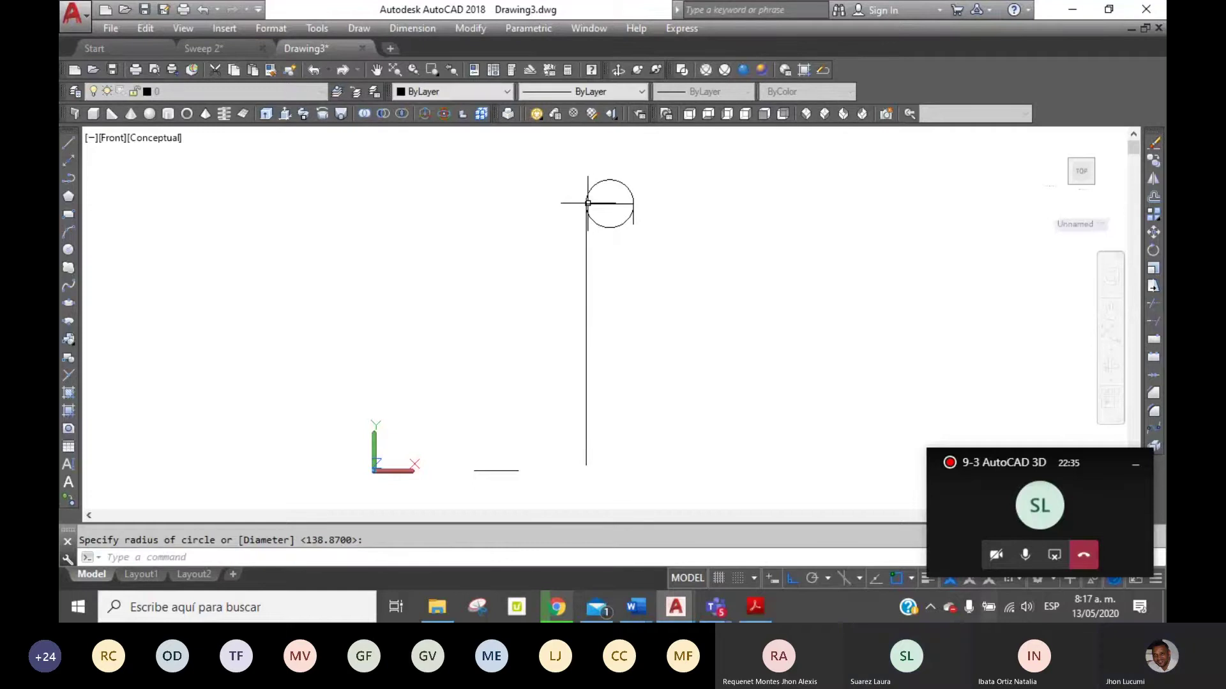
pyautogui.click(587, 203)
pyautogui.click(1148, 304)
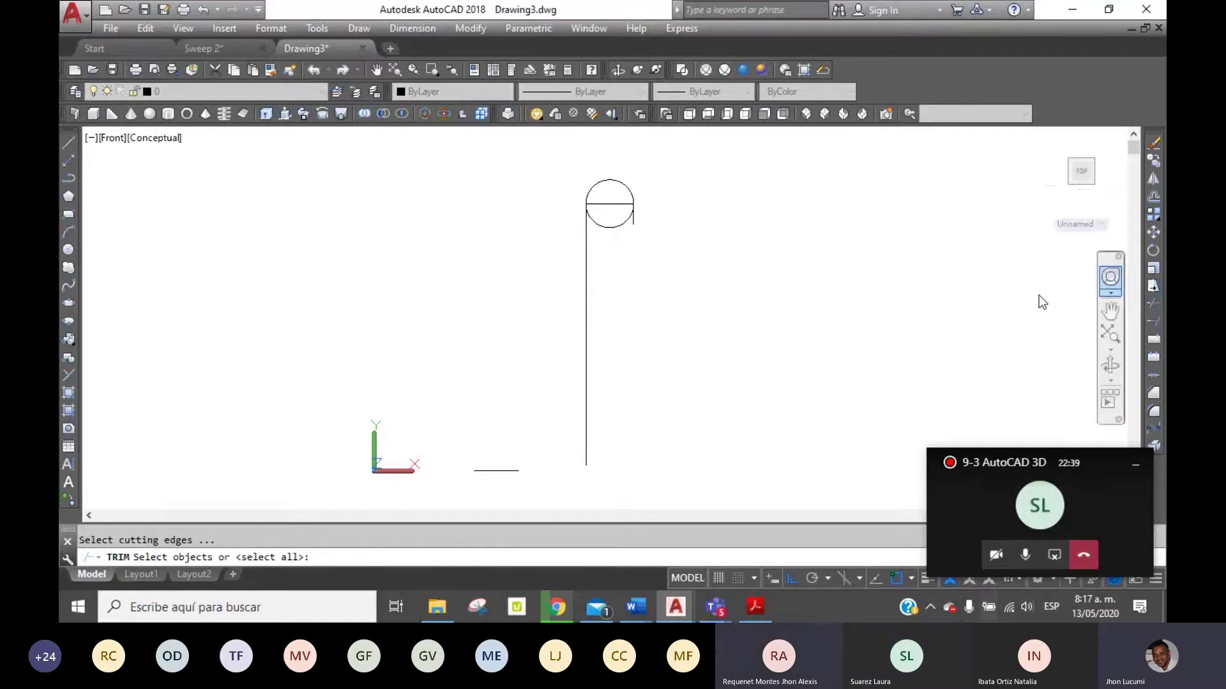
pyautogui.click(659, 262)
pyautogui.click(559, 191)
pyautogui.press('Return')
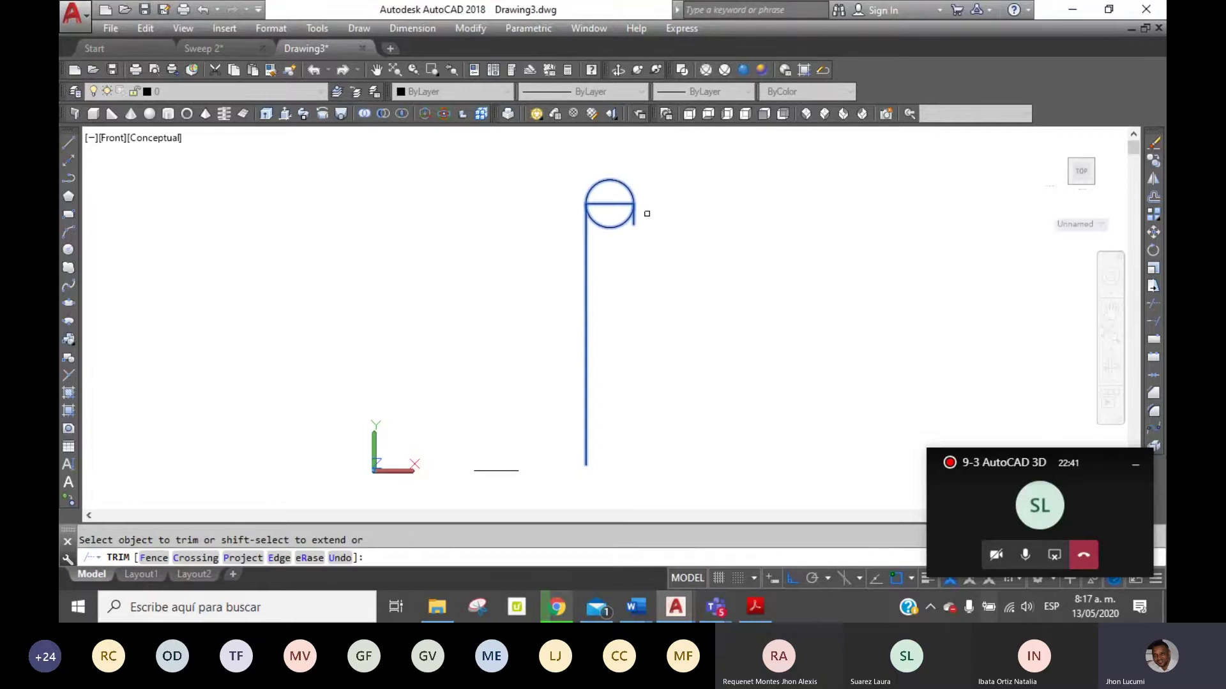
pyautogui.click(597, 226)
pyautogui.rightClick(607, 223)
pyautogui.click(635, 232)
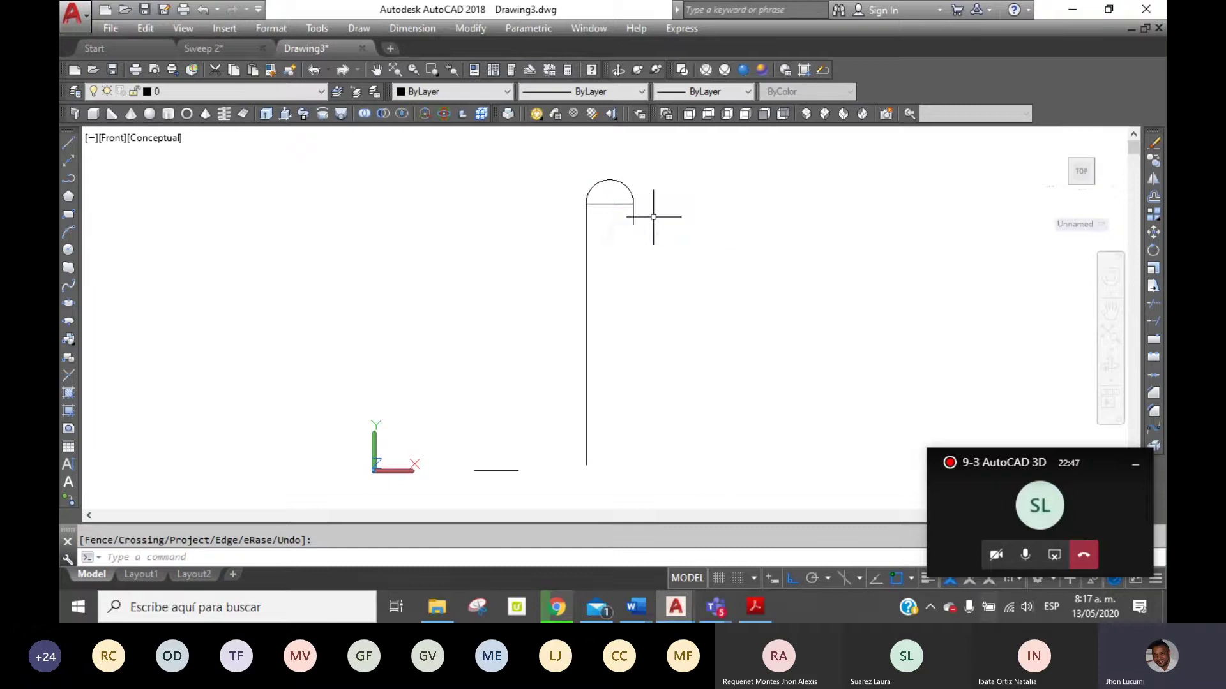
pyautogui.click(607, 203)
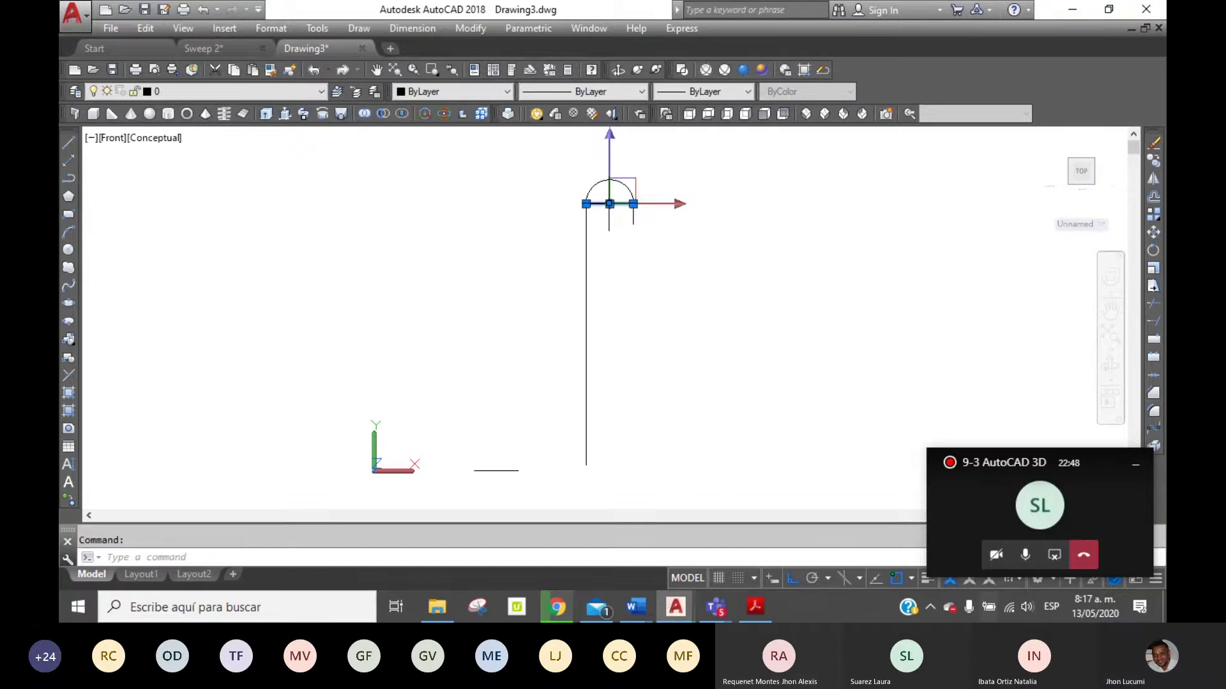
pyautogui.press('Delete')
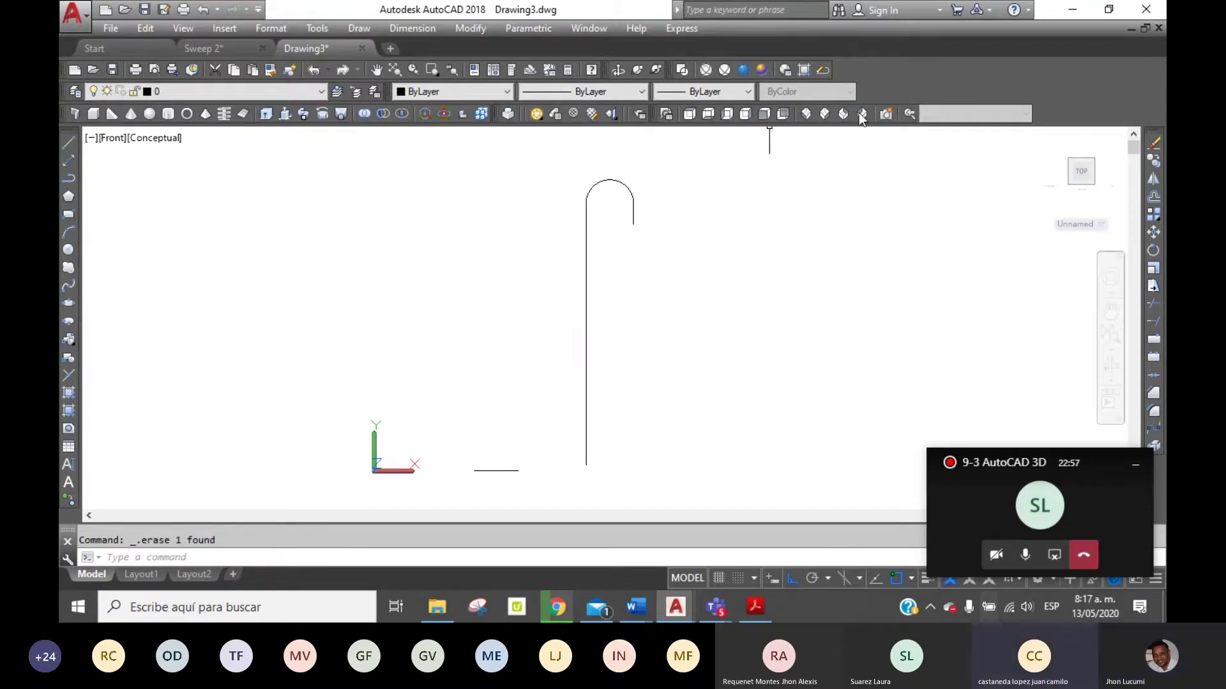
pyautogui.click(690, 113)
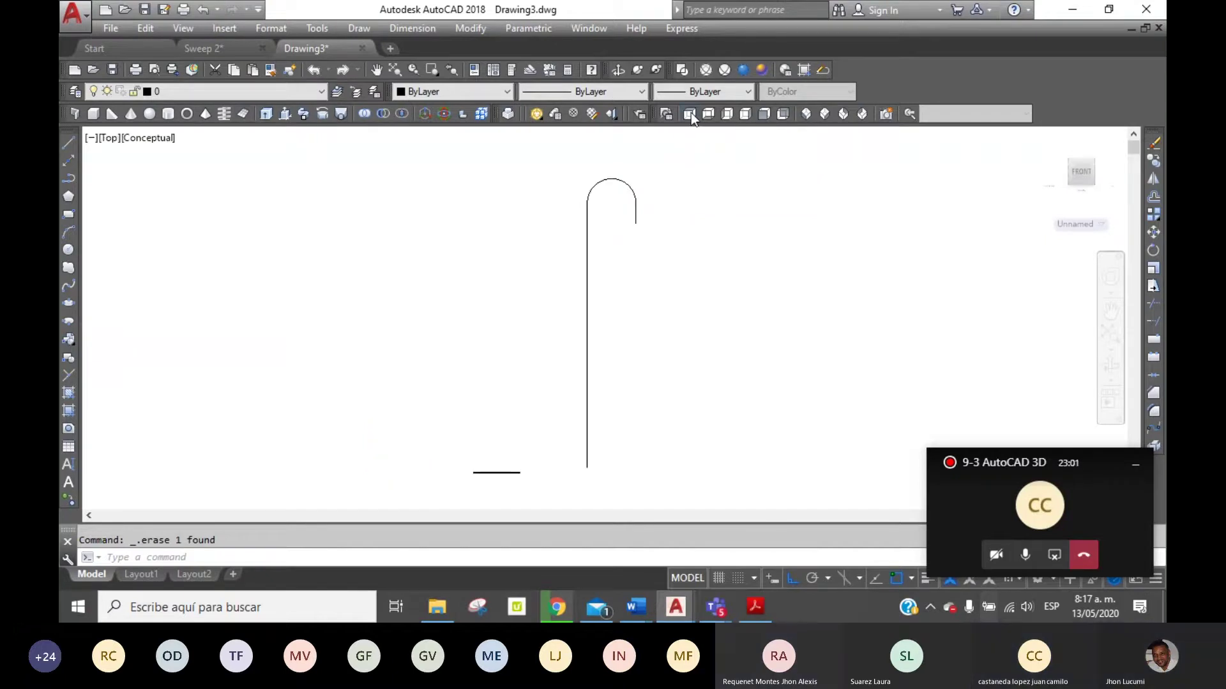
pyautogui.click(690, 113)
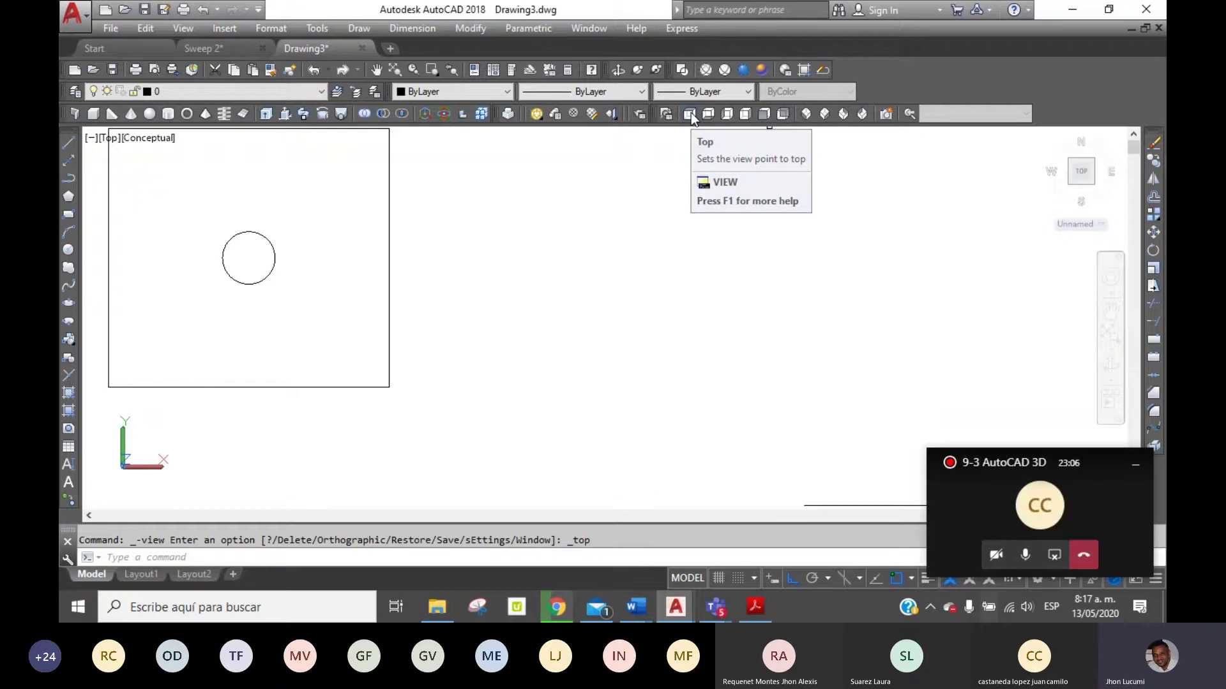
pyautogui.click(765, 115)
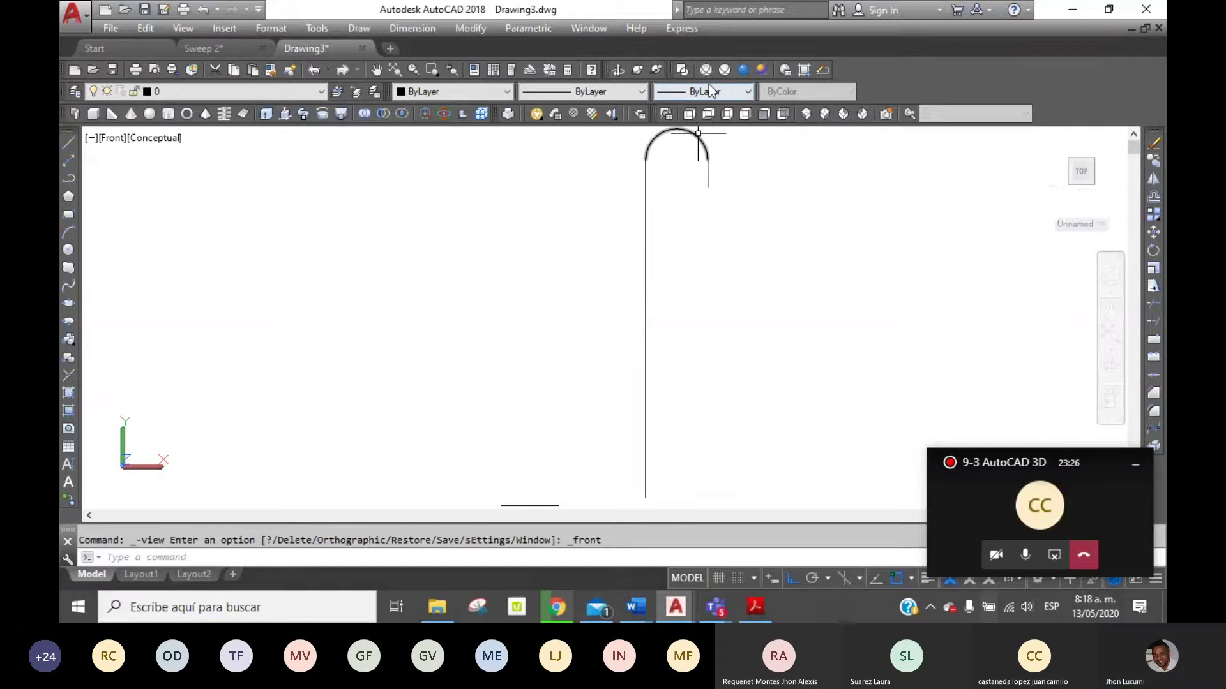
pyautogui.click(690, 115)
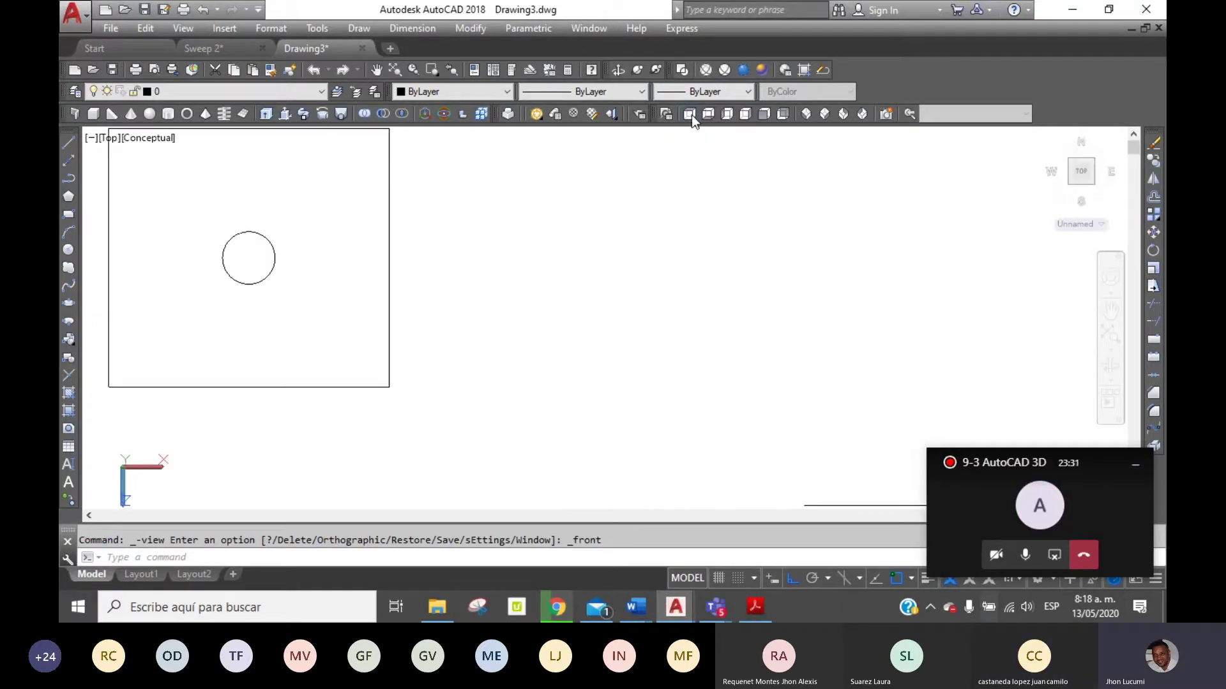
pyautogui.click(763, 115)
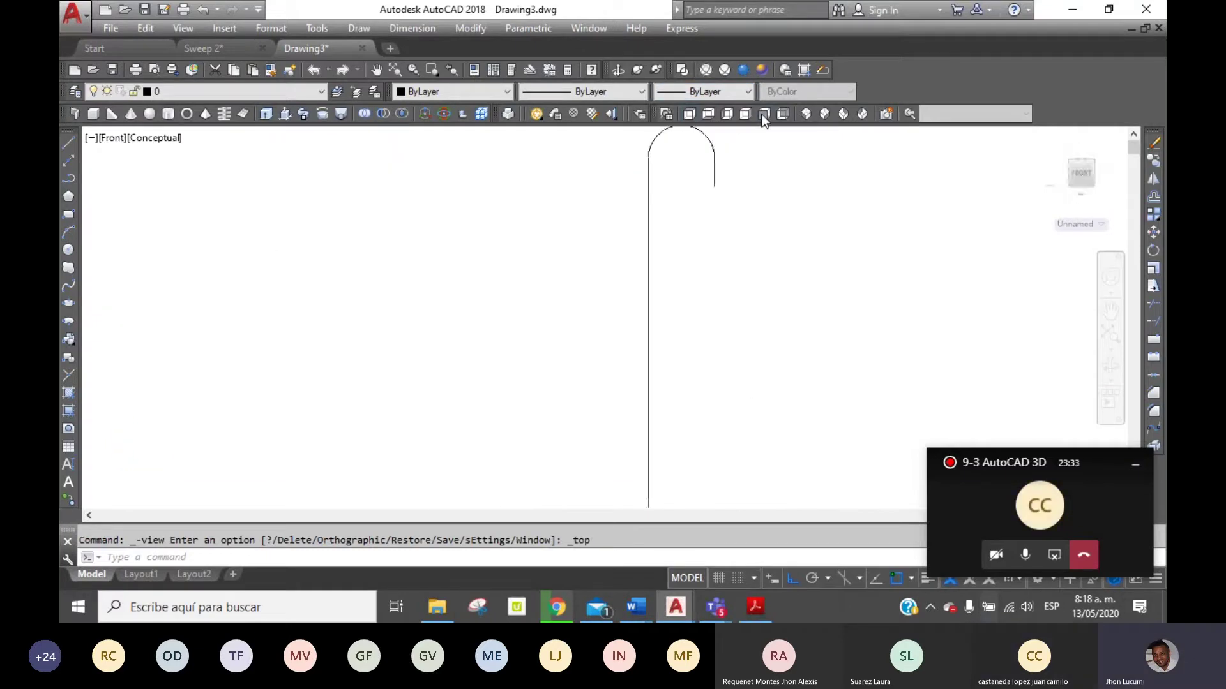
pyautogui.click(805, 115)
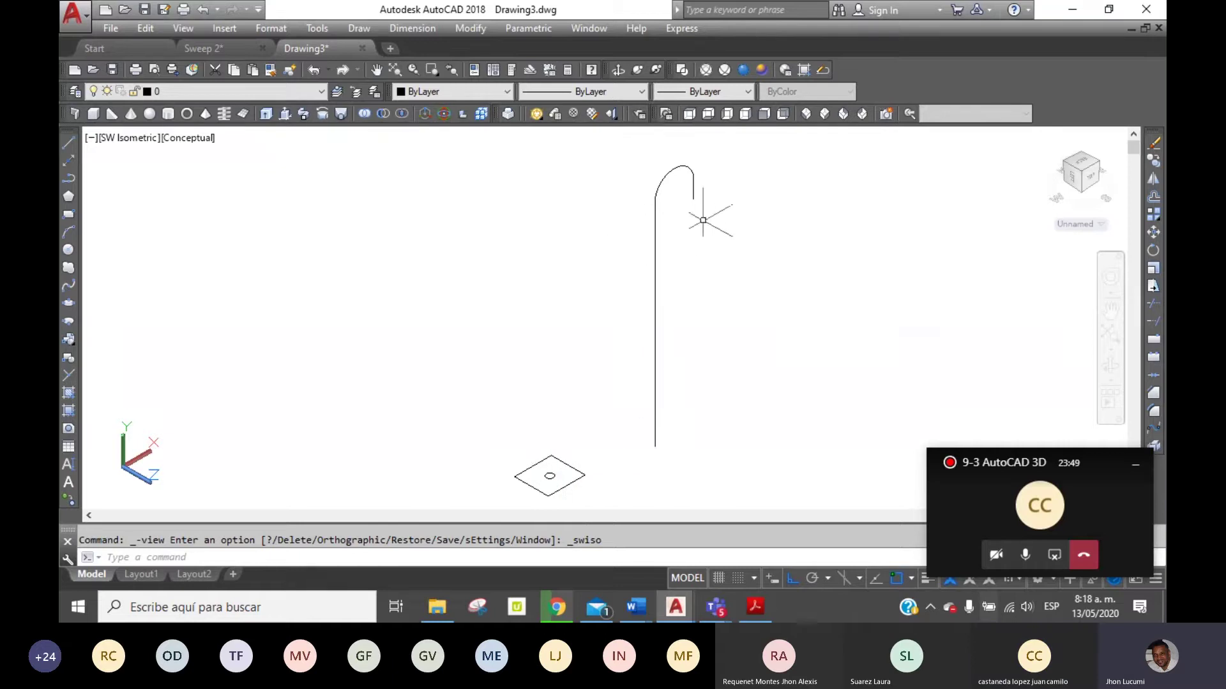
pyautogui.click(764, 114)
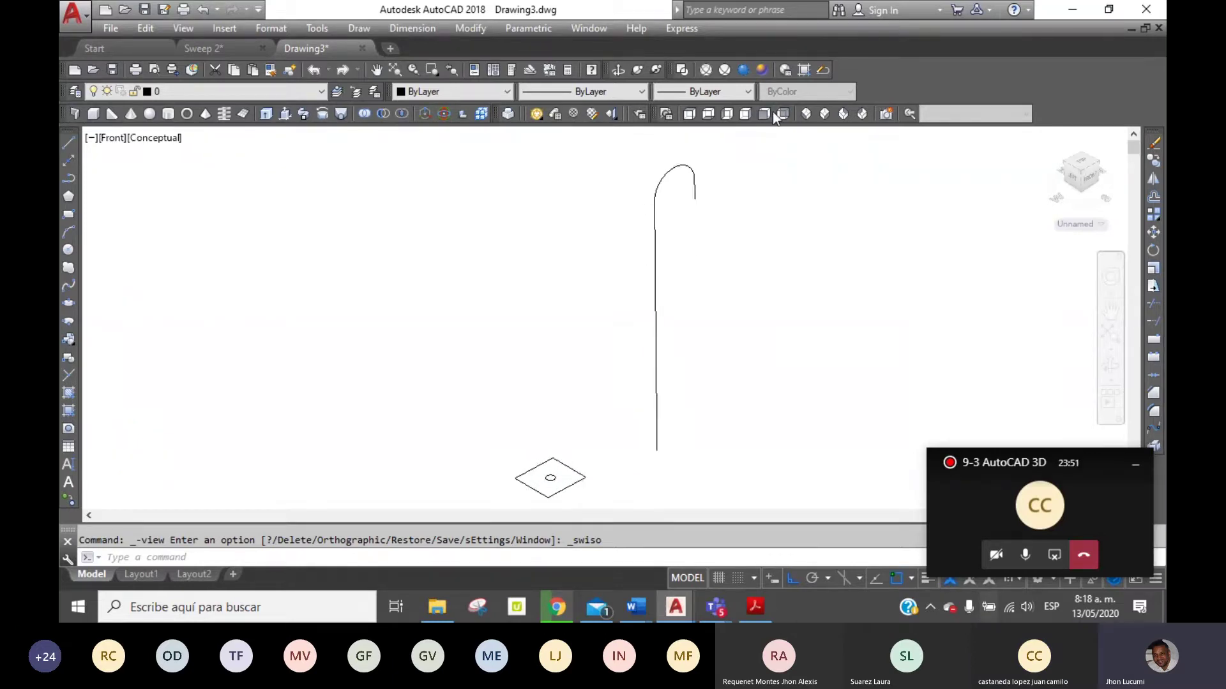
# Use PEDIT to convert the pole line to a polyline and join the top arc and drop.
pyautogui.click(830, 66)
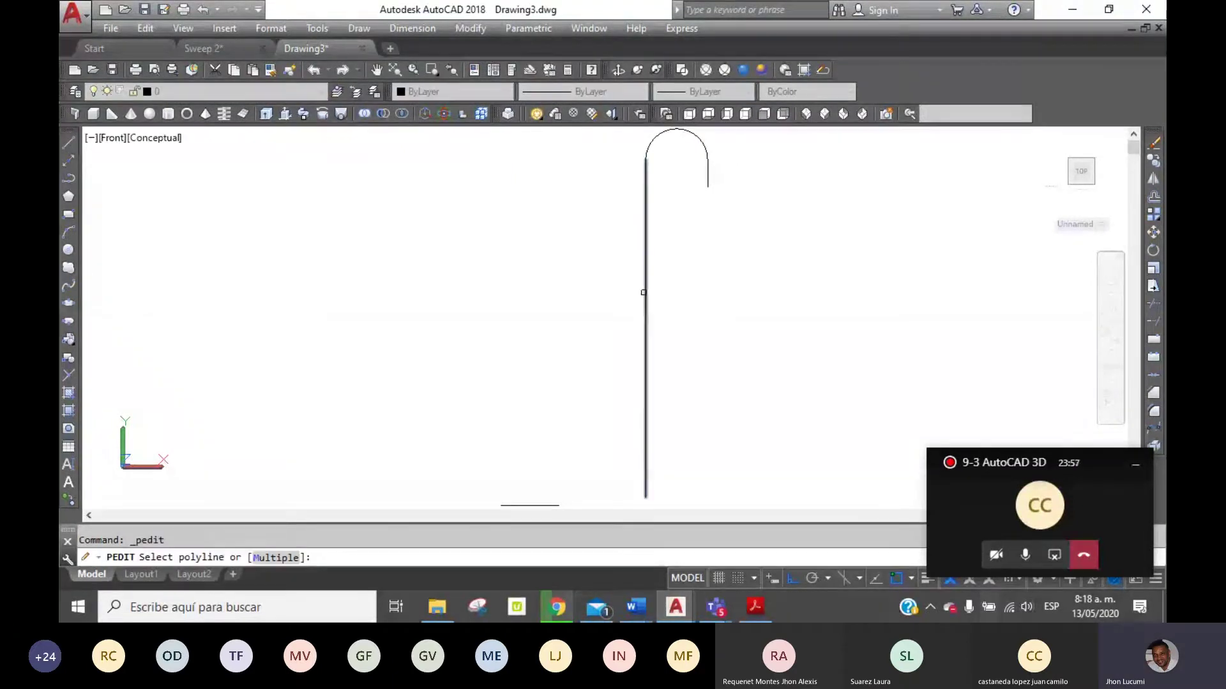
pyautogui.click(645, 292)
pyautogui.press('Return')
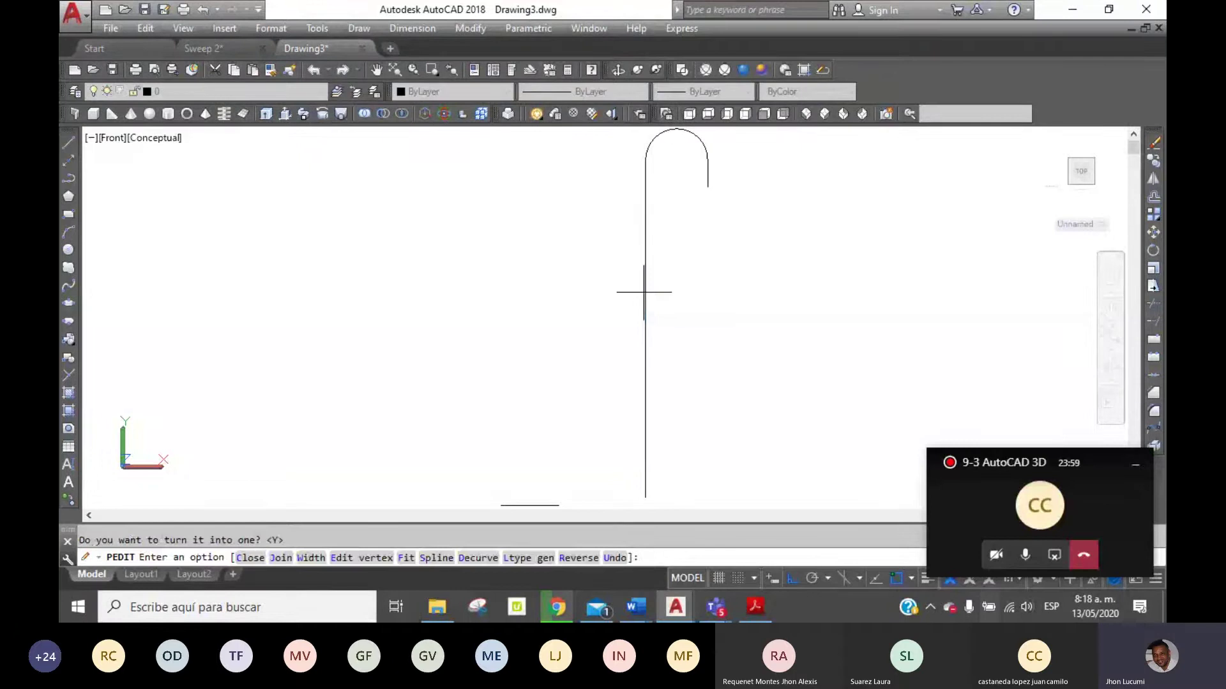
pyautogui.click(281, 558)
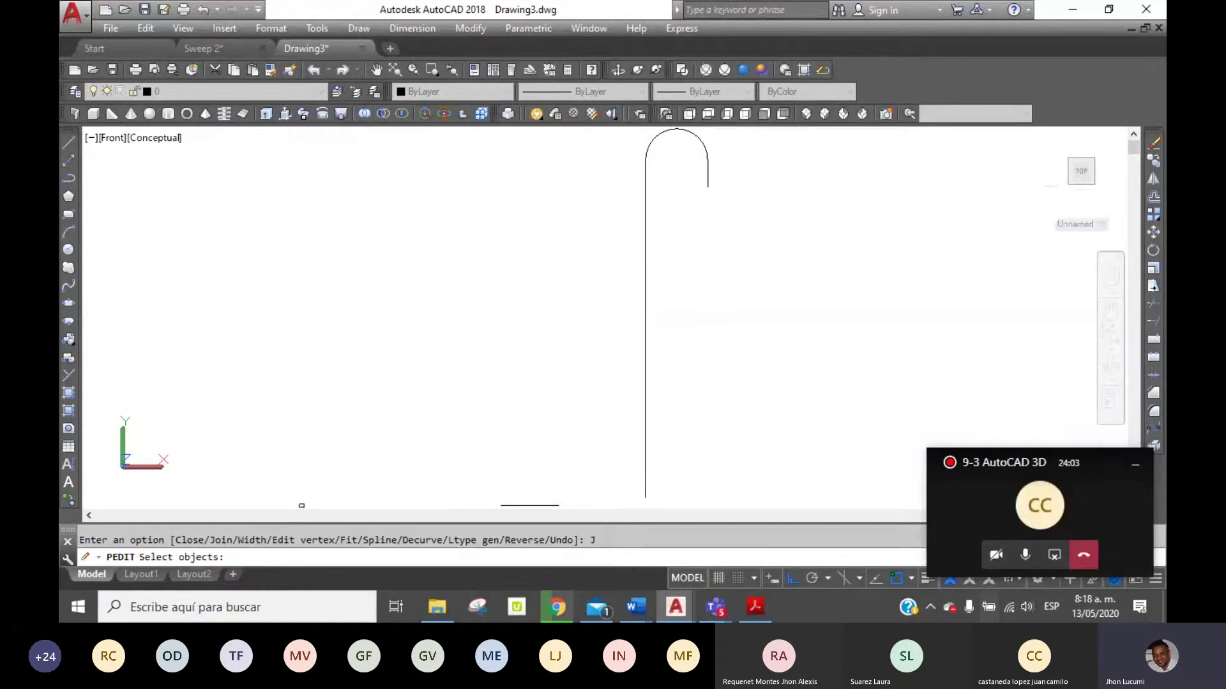
pyautogui.click(647, 251)
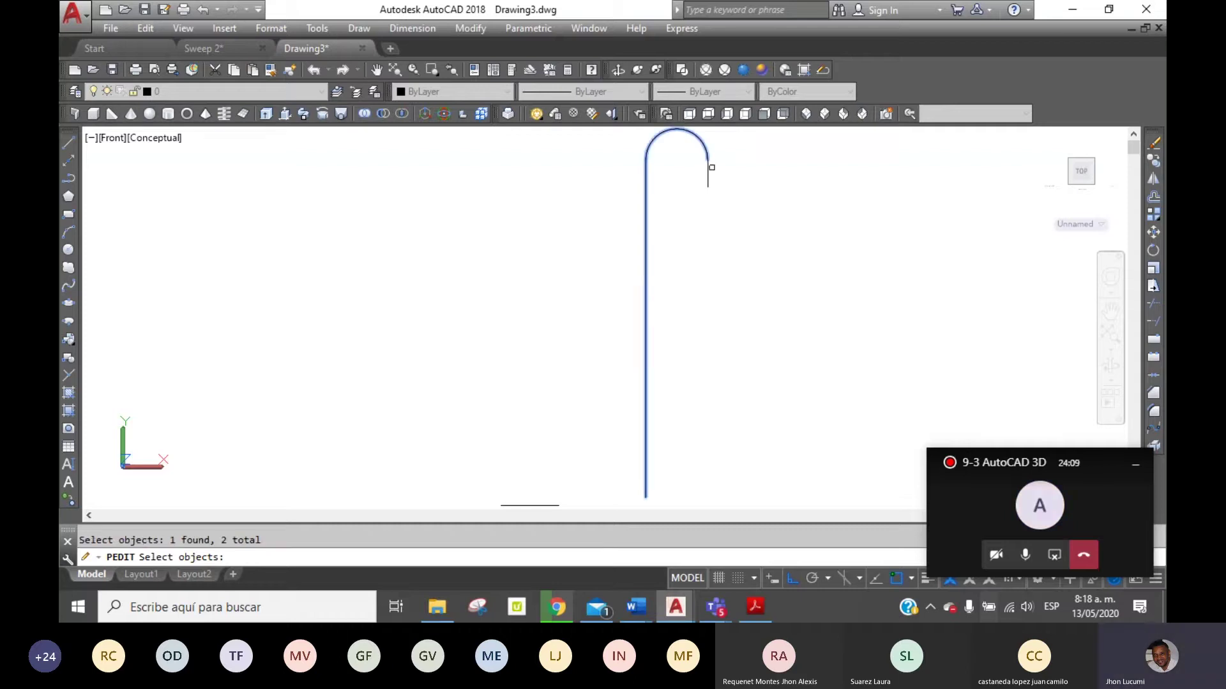
pyautogui.click(708, 172)
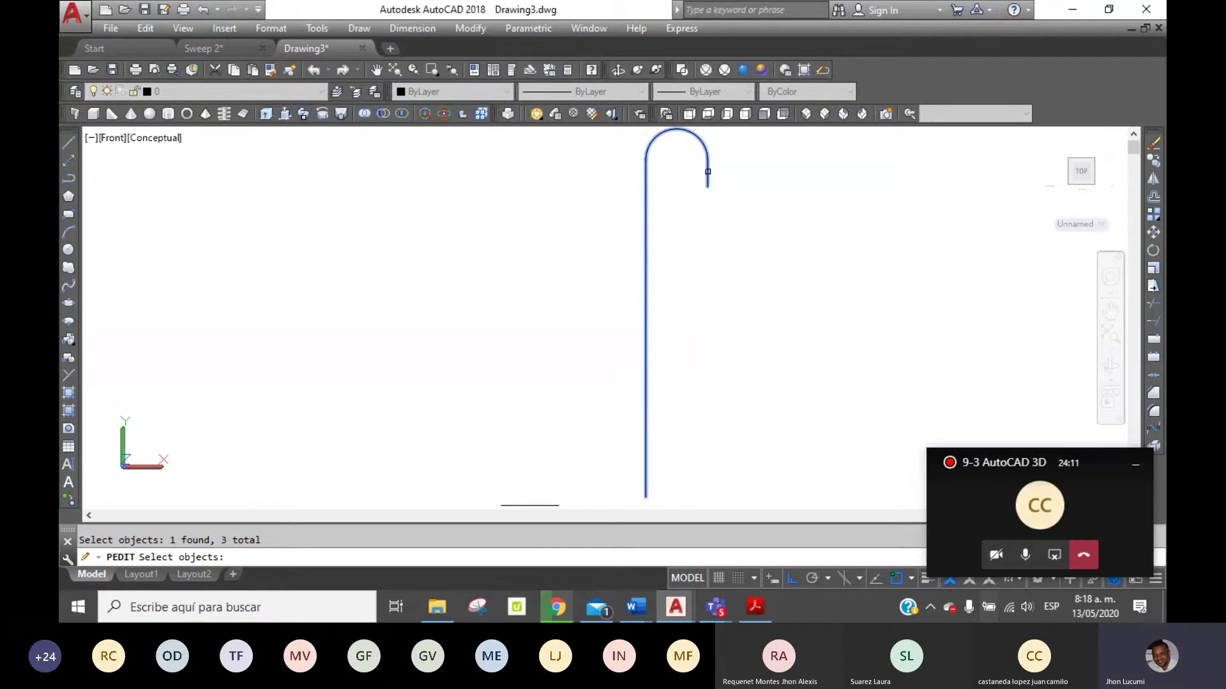
pyautogui.press('Return')
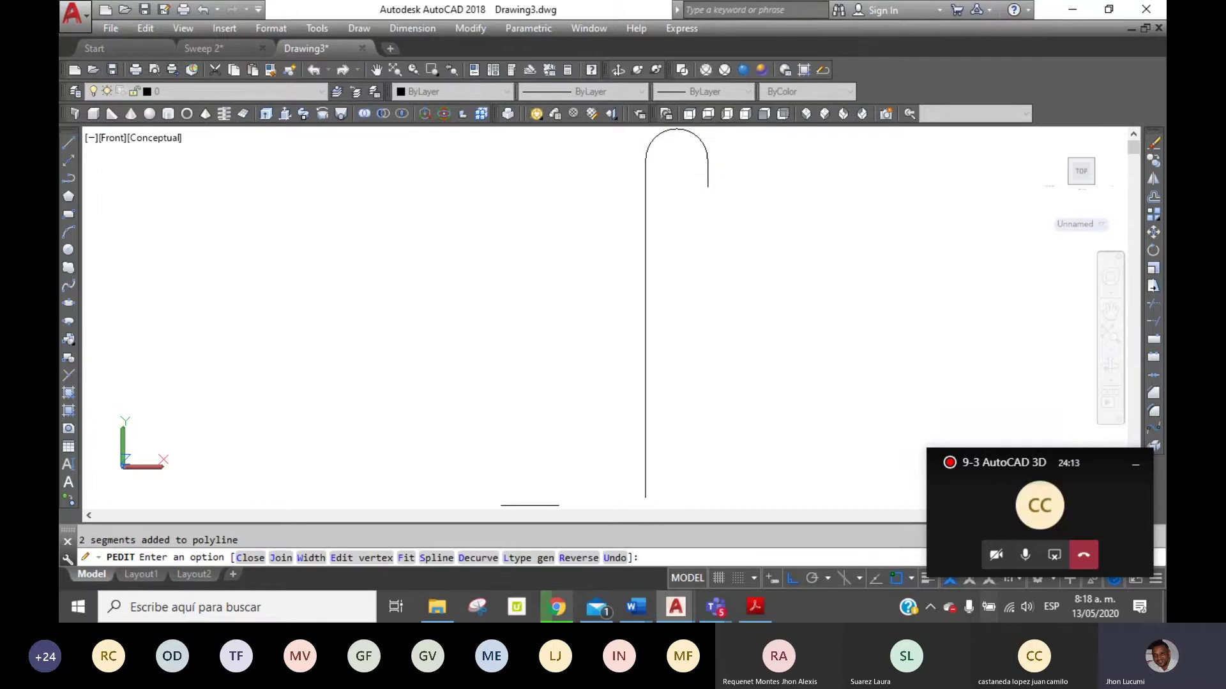
pyautogui.press('Return')
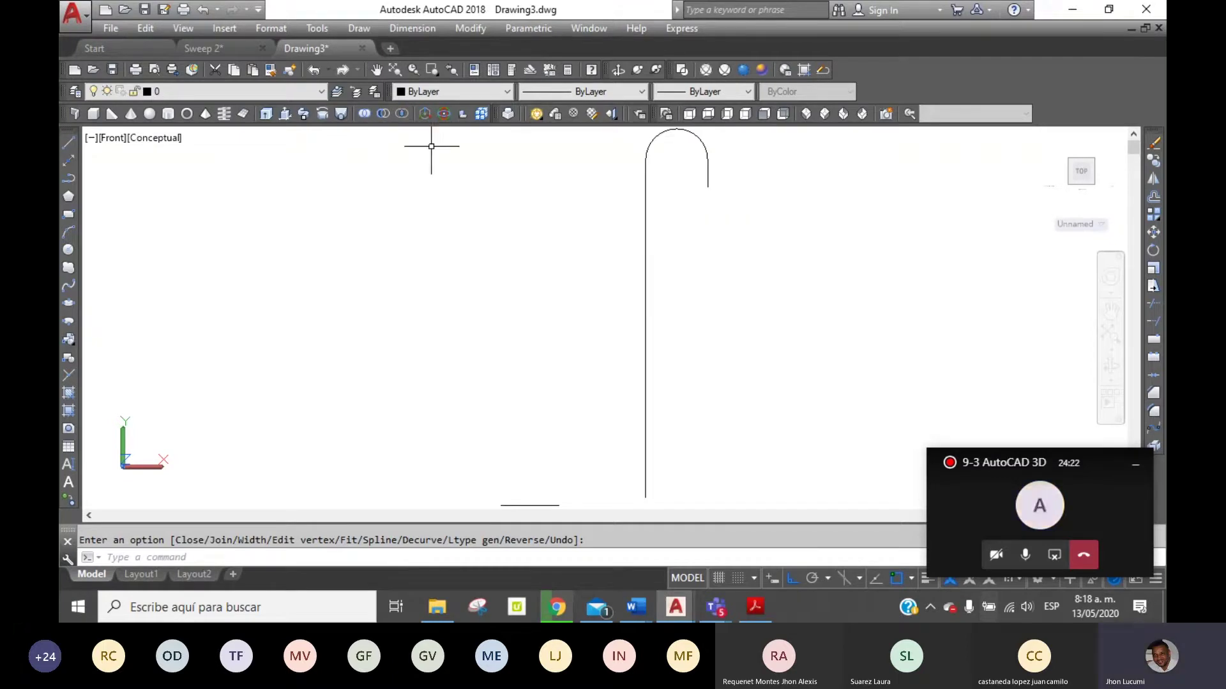
# Draw a lamp-head circle at the drop's end and move it down so its top touches the drop.
pyautogui.click(68, 250)
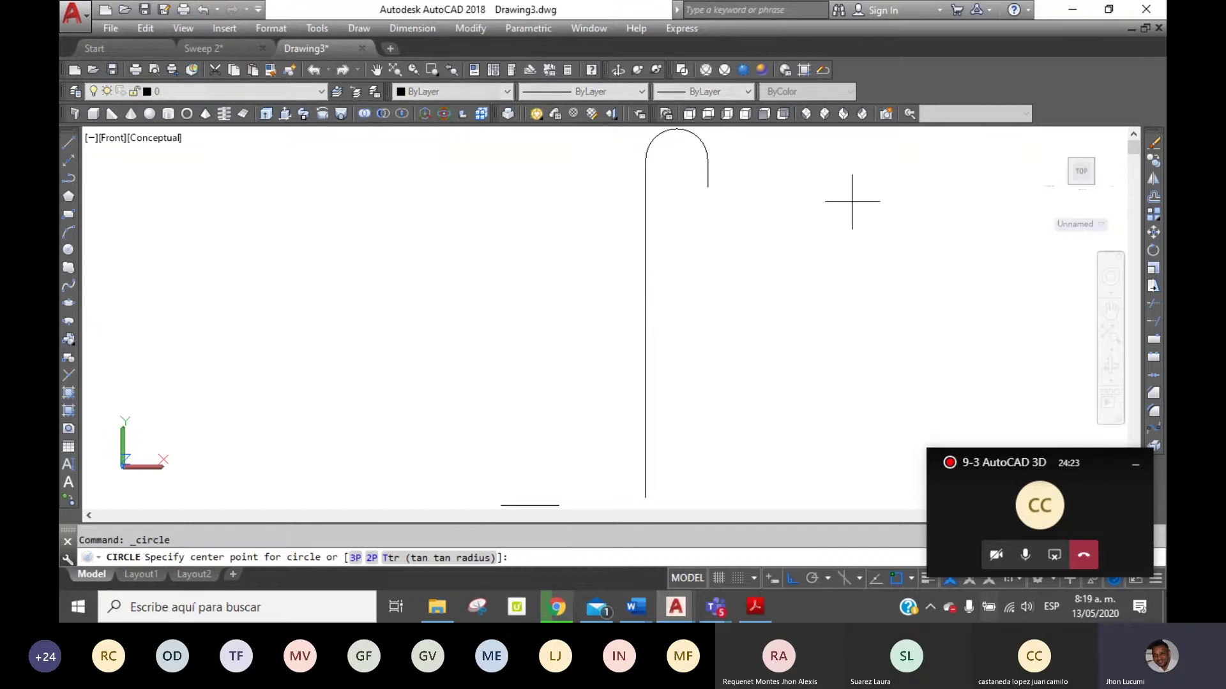
pyautogui.click(707, 187)
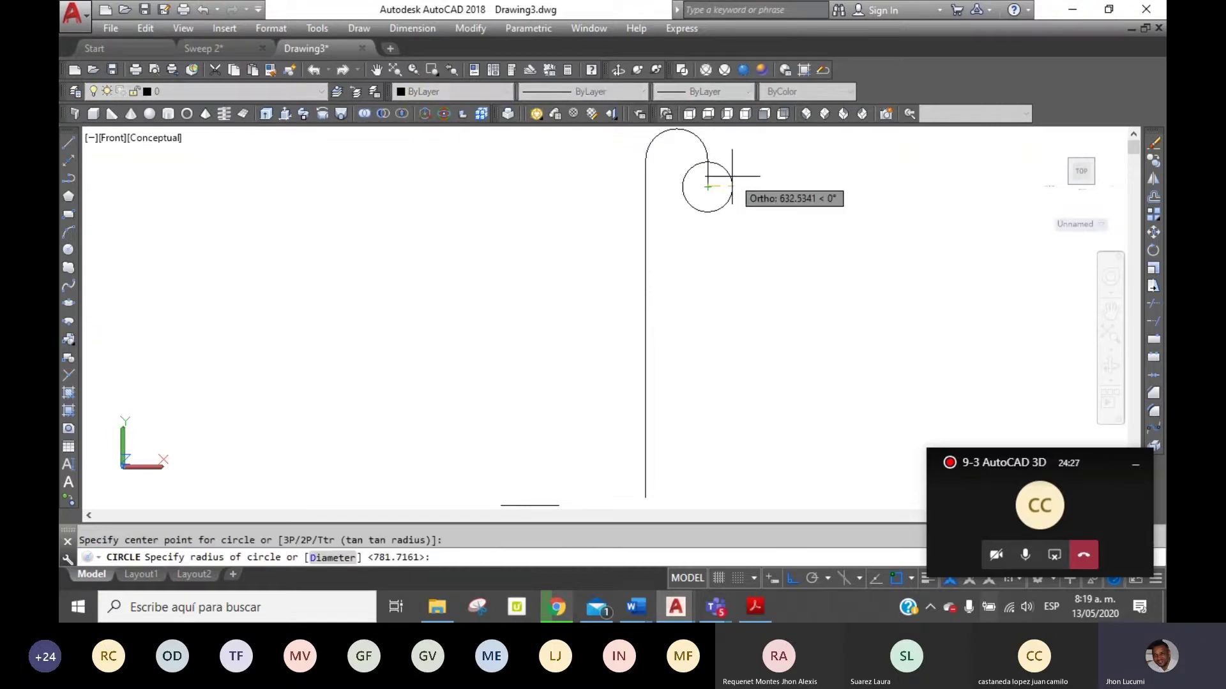
pyautogui.click(733, 175)
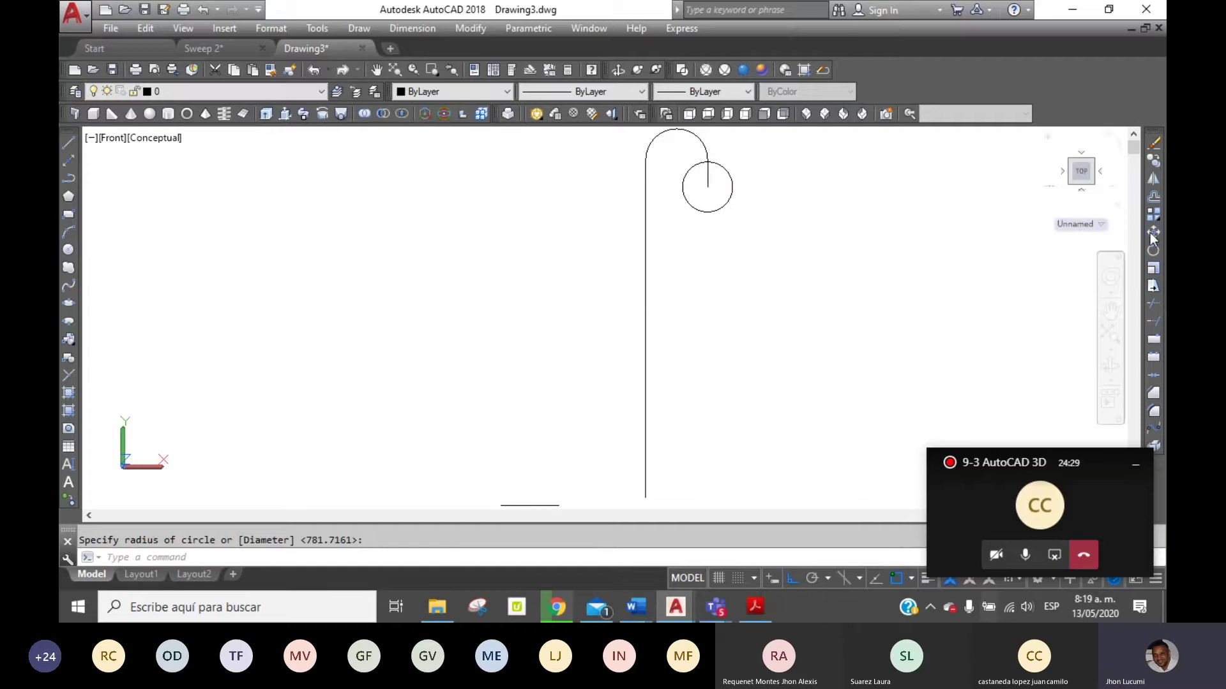
pyautogui.write('m')
pyautogui.press('Return')
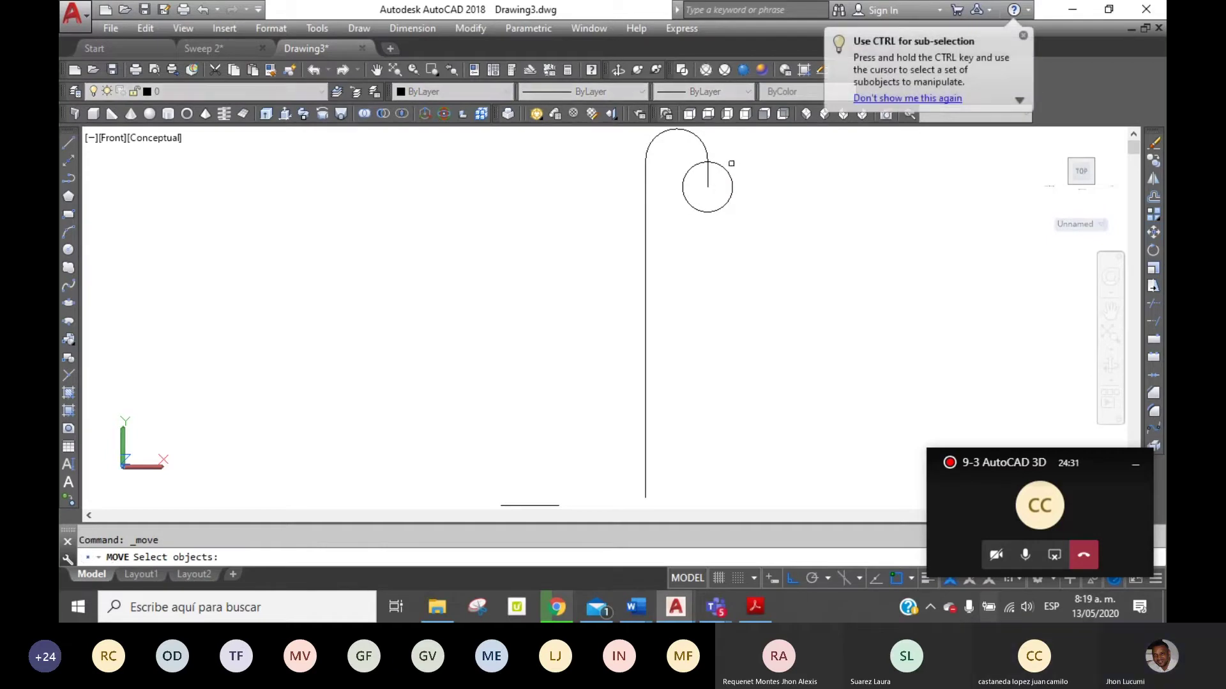
pyautogui.click(726, 169)
pyautogui.press('Return')
pyautogui.click(707, 187)
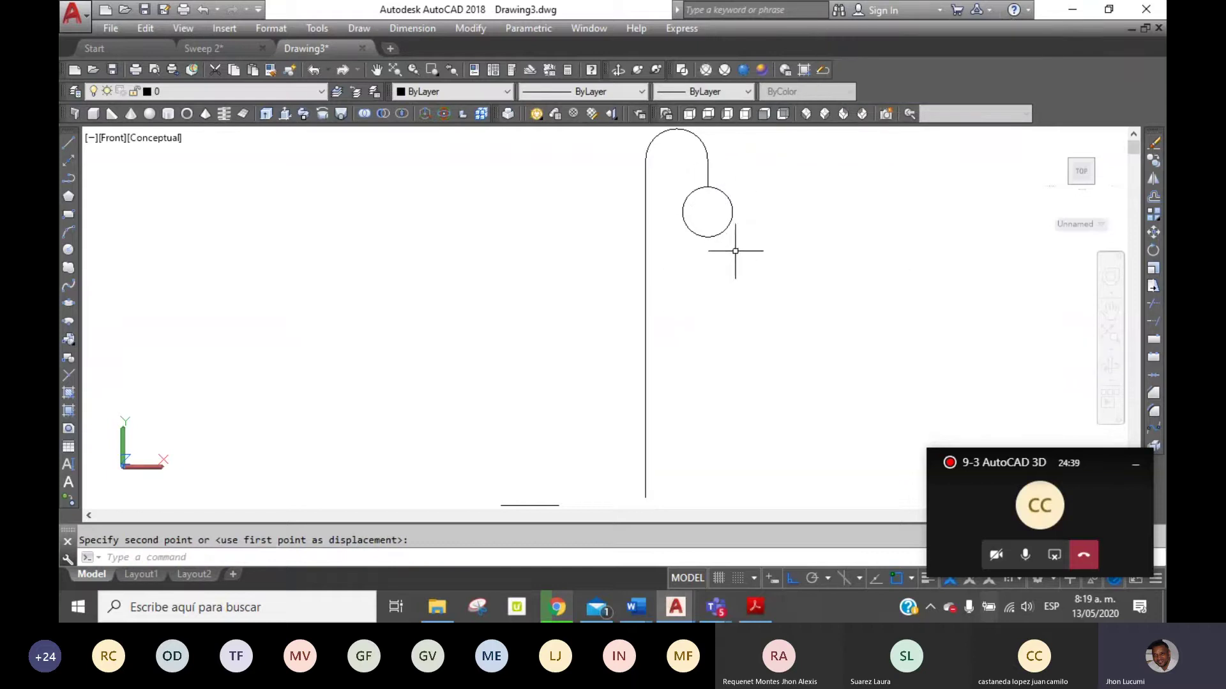
pyautogui.click(431, 70)
pyautogui.click(660, 170)
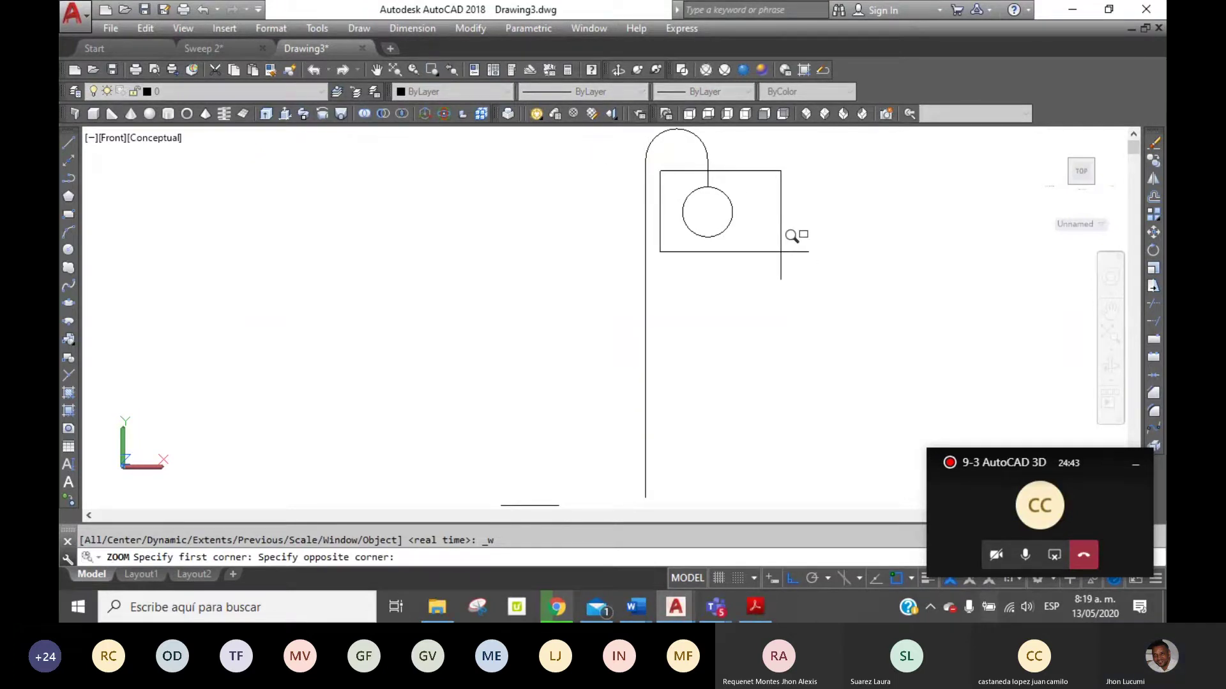
# Zoom onto the lamp circle and draw a vertical diameter between its top and bottom points.
pyautogui.click(791, 235)
pyautogui.write('l')
pyautogui.press('Return')
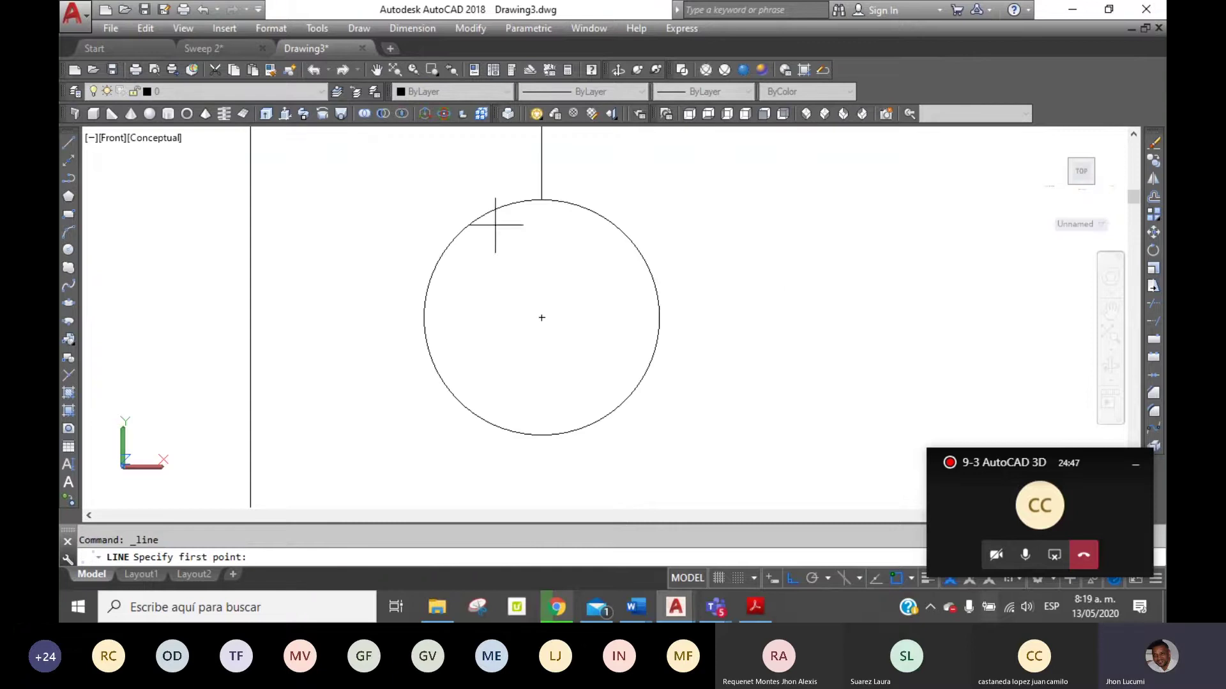
pyautogui.click(542, 199)
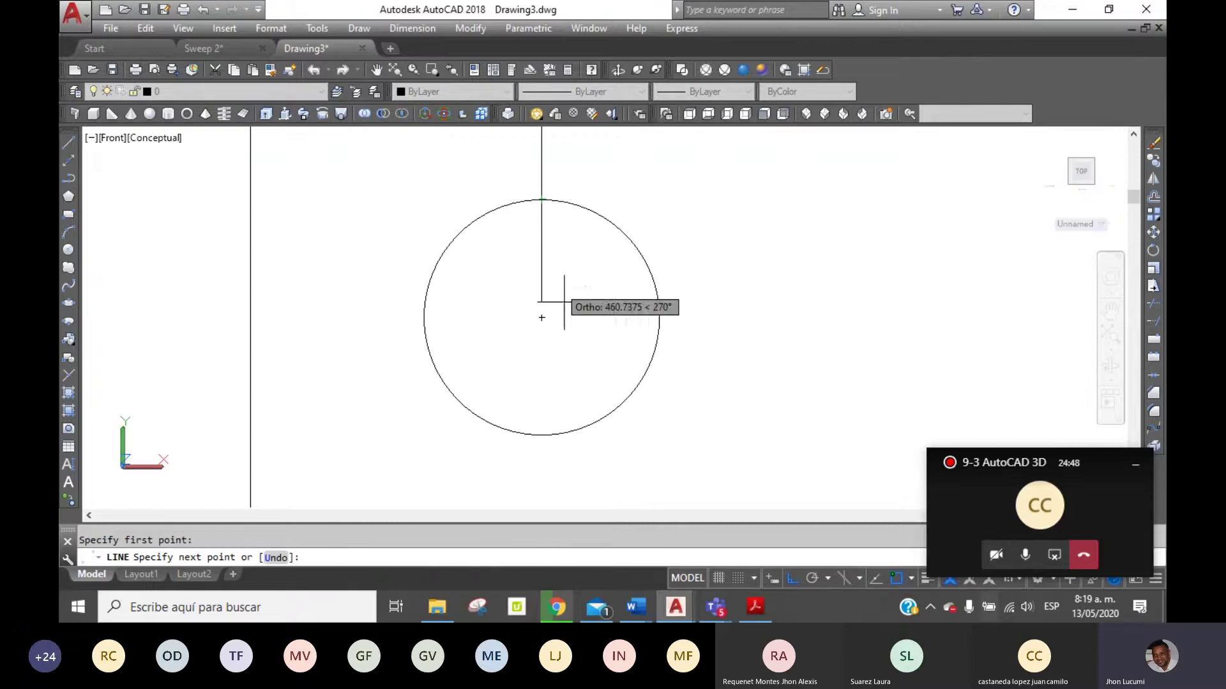
pyautogui.click(542, 435)
pyautogui.press('Return')
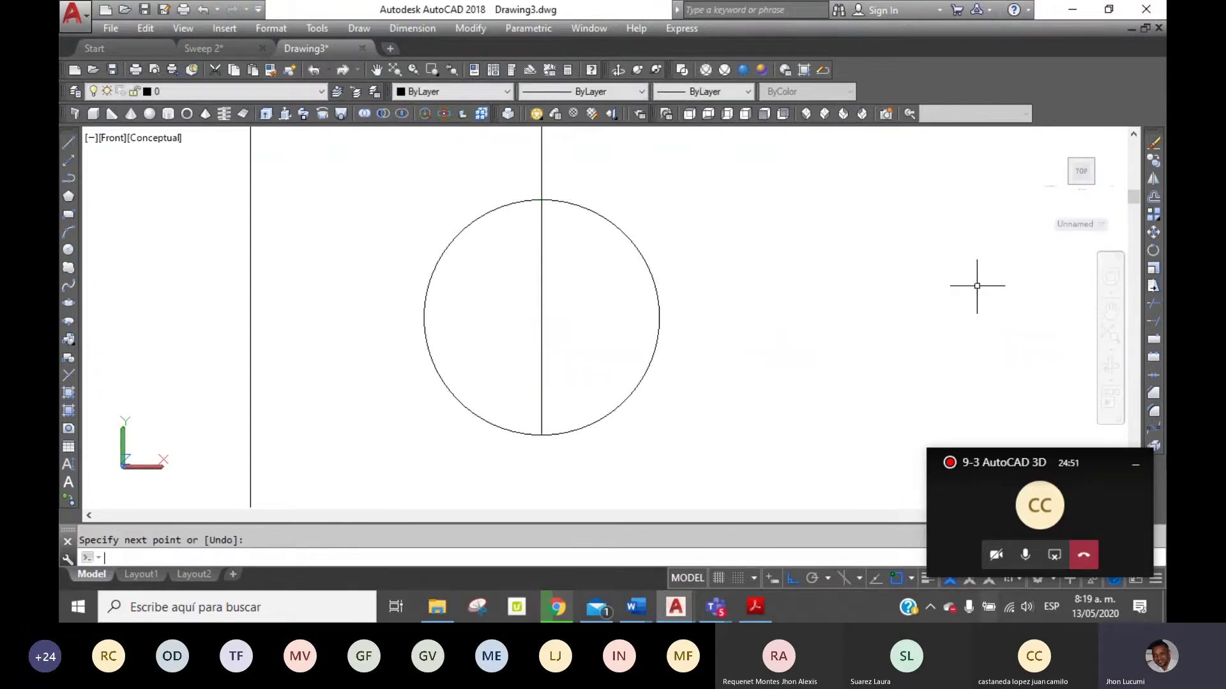
# Trim away the circle's left arc using the diameter line as cutting edge.
pyautogui.click(1155, 305)
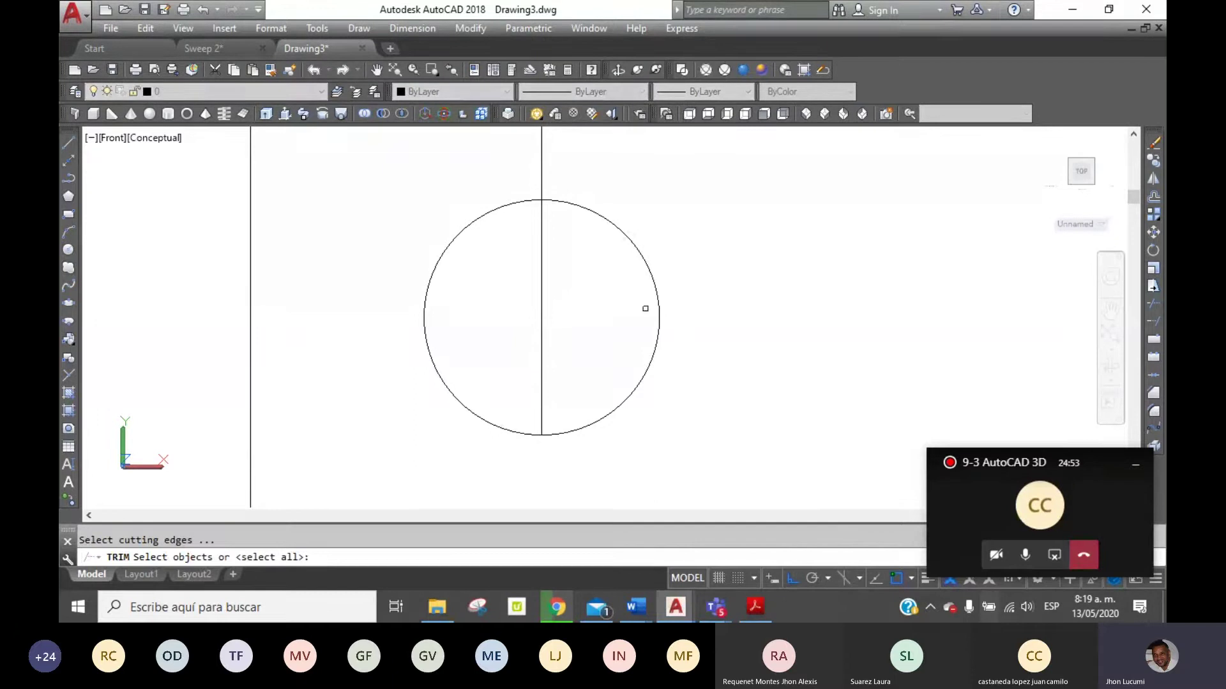
pyautogui.click(568, 324)
pyautogui.click(511, 289)
pyautogui.press('Return')
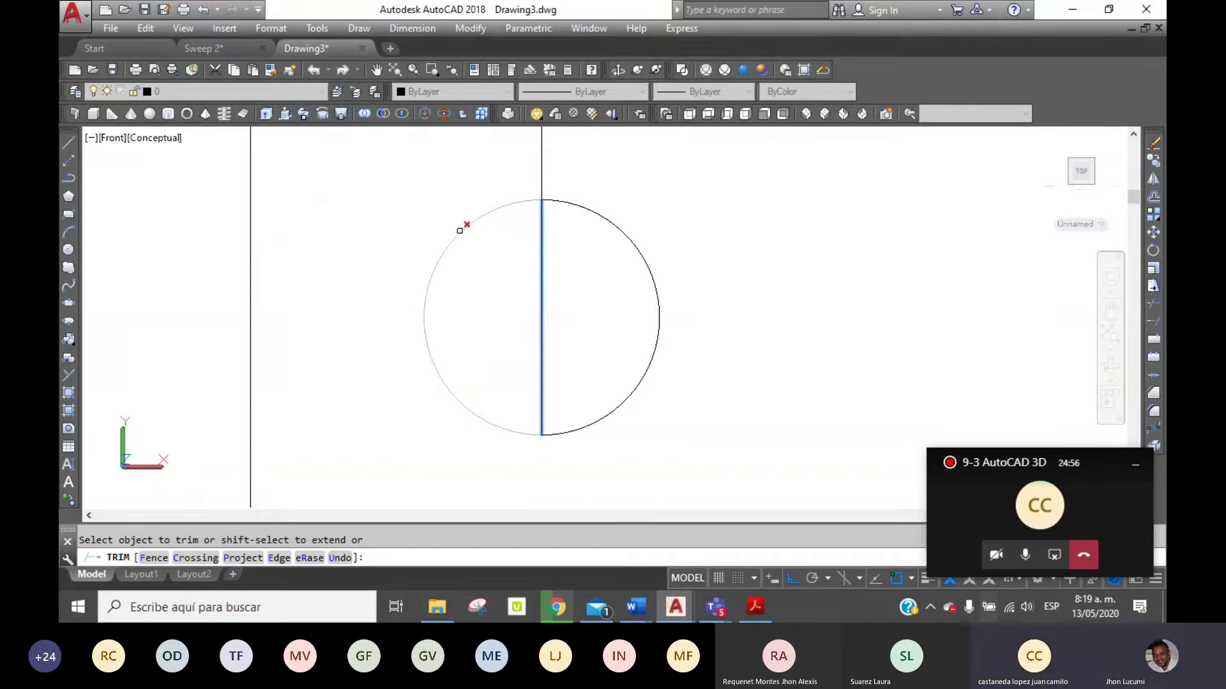
pyautogui.click(461, 229)
pyautogui.press('Return')
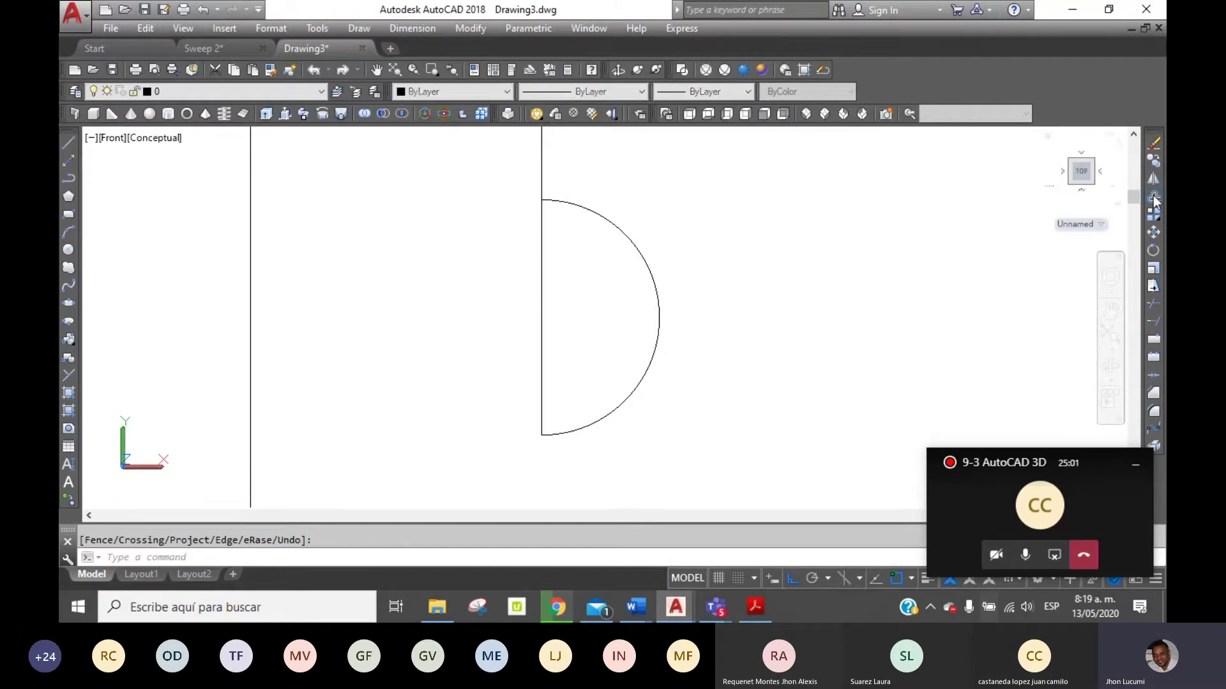
pyautogui.click(1154, 199)
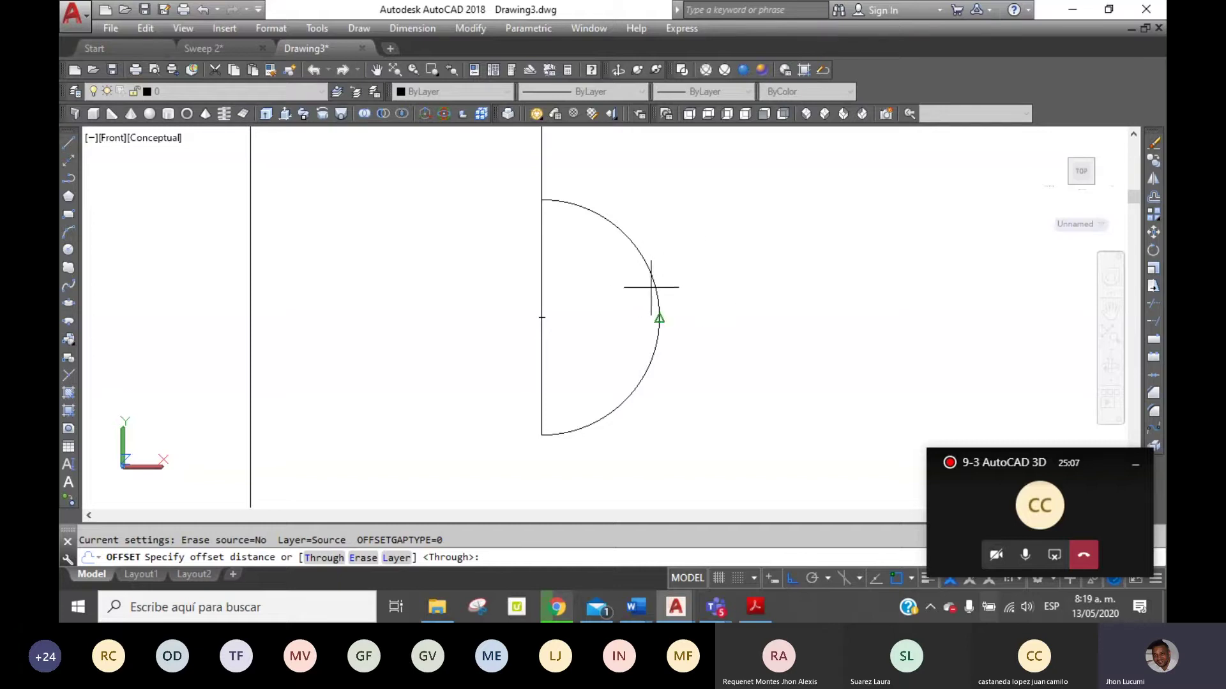
# Offset the half-circle arc inward by a two-point distance to form a thin curved band.
pyautogui.click(790, 285)
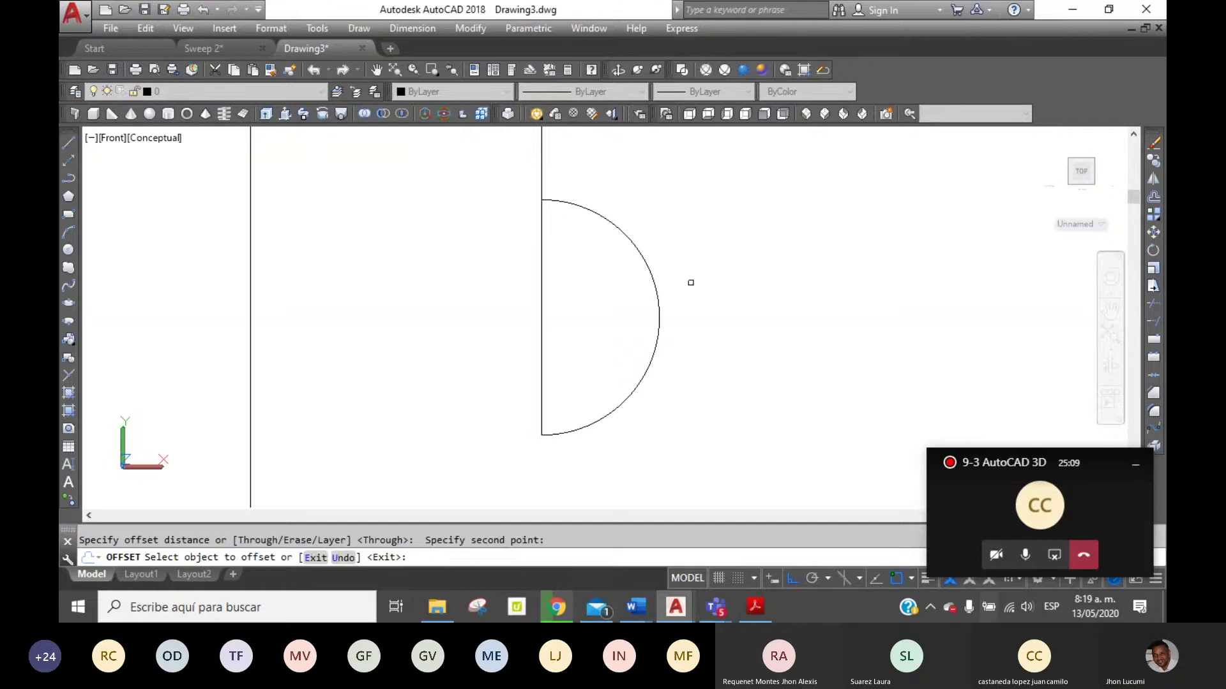
pyautogui.click(654, 283)
pyautogui.click(618, 273)
pyautogui.rightClick(638, 223)
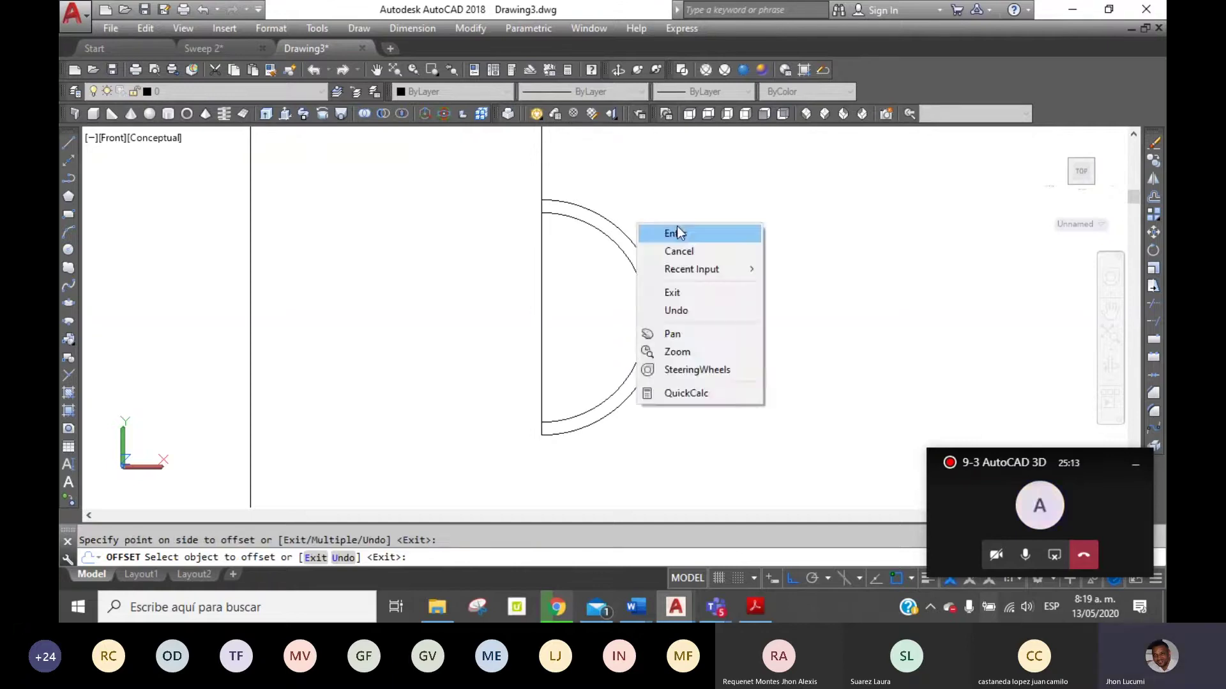
pyautogui.click(664, 233)
# Trim the vertical line inside the band, using the inner arc as cutting edge.
pyautogui.click(1150, 309)
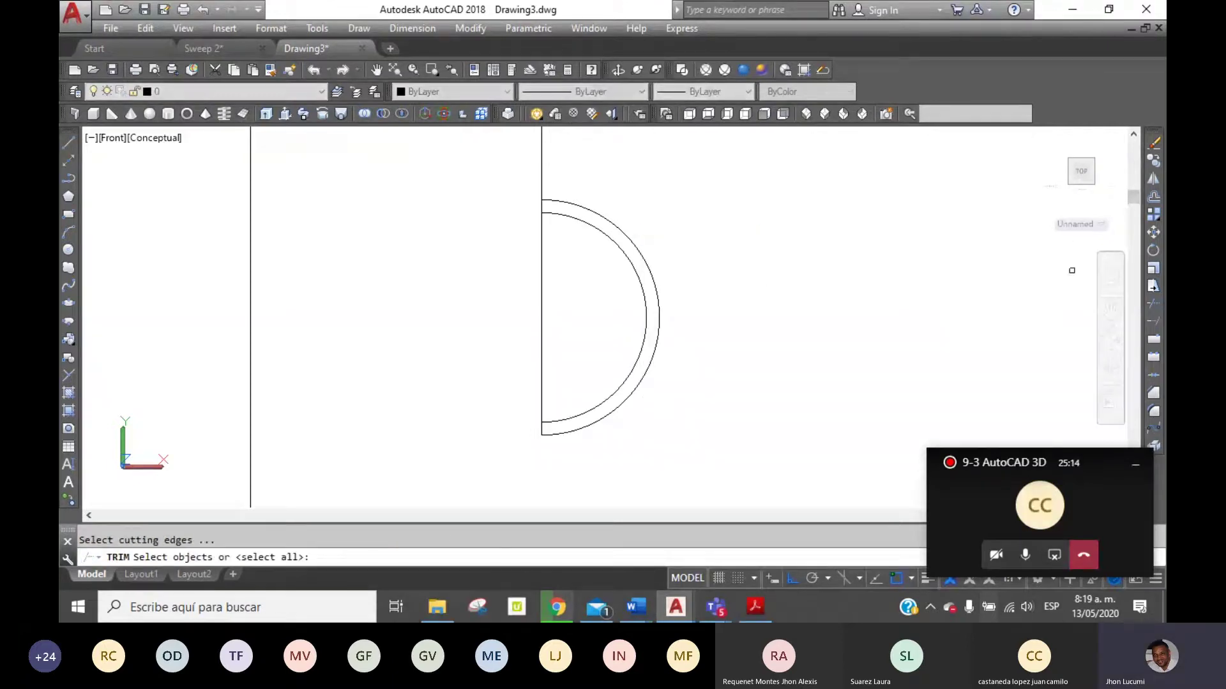
pyautogui.click(625, 372)
pyautogui.press('Return')
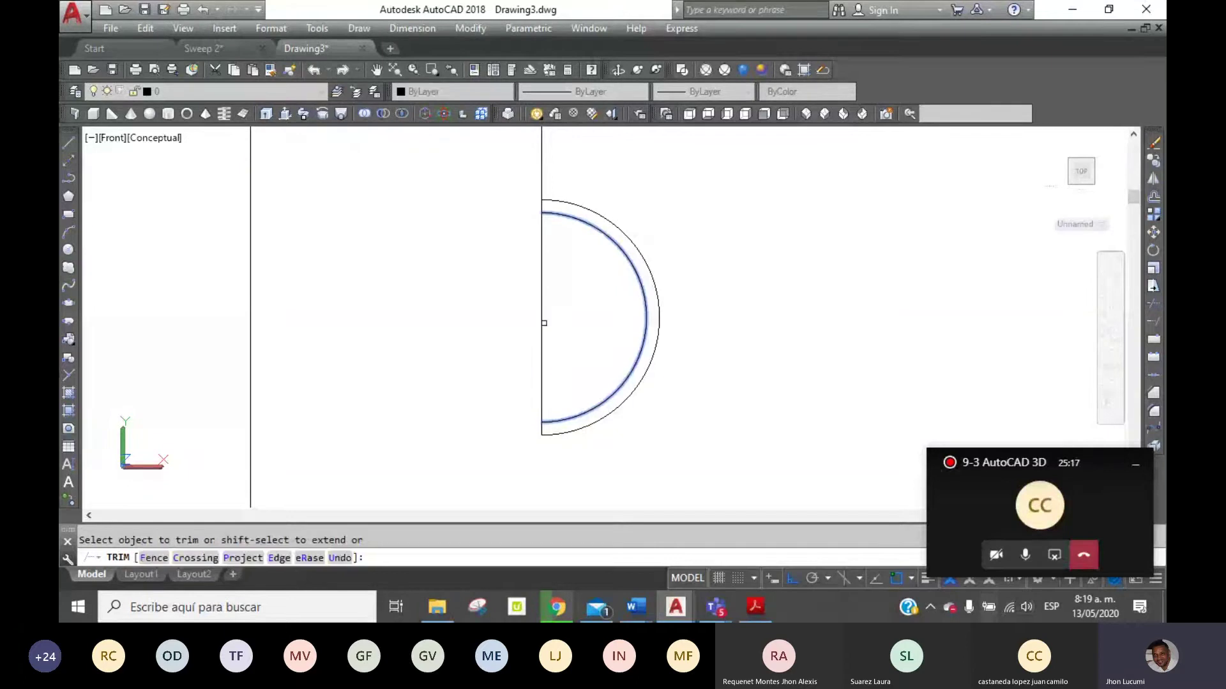
pyautogui.click(540, 319)
pyautogui.rightClick(562, 282)
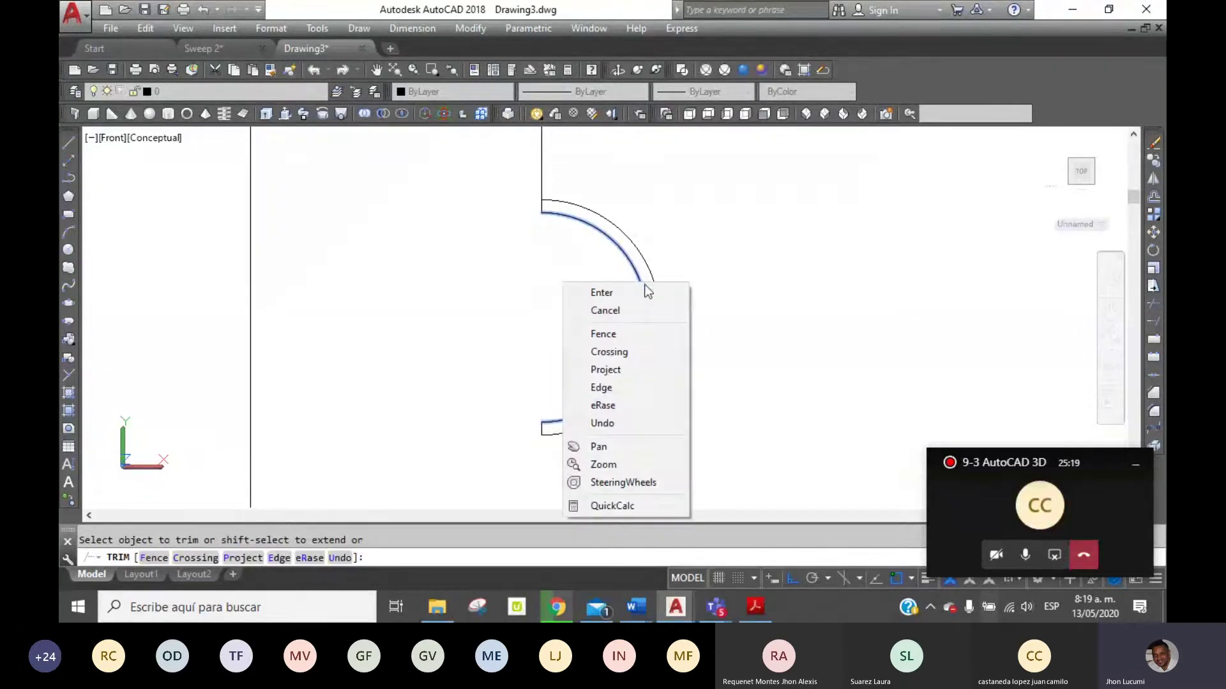
pyautogui.click(649, 284)
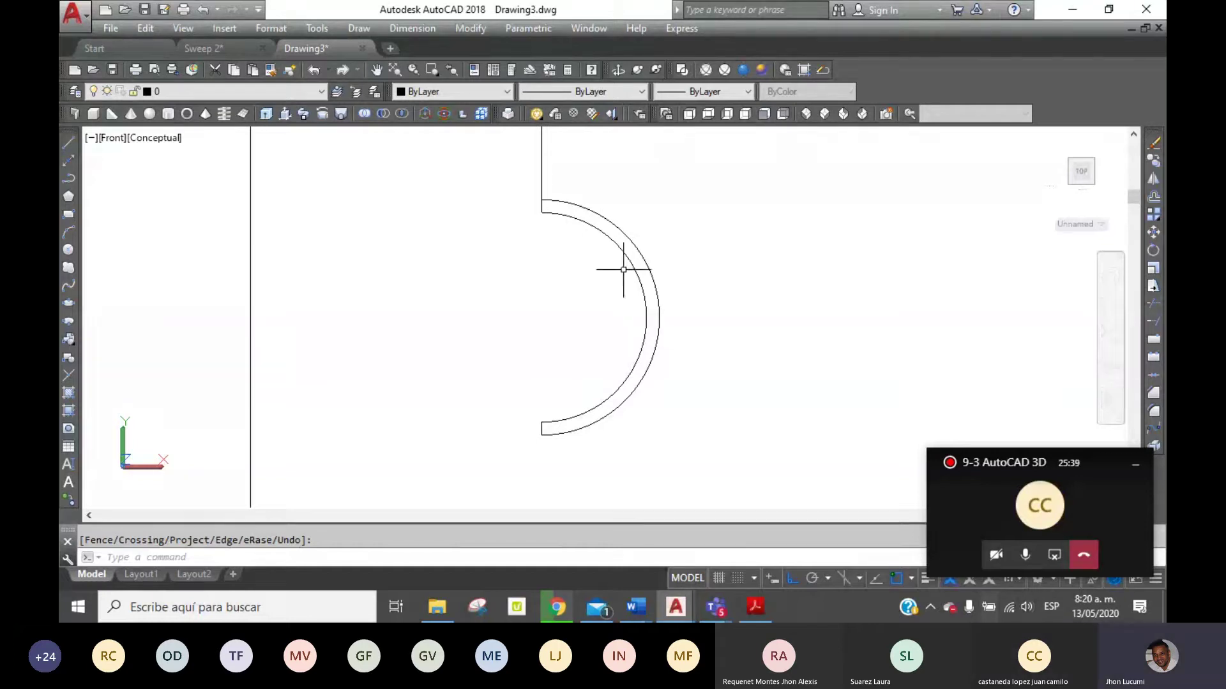
# Create a boundary polyline by picking a point inside the curved band.
pyautogui.click(806, 75)
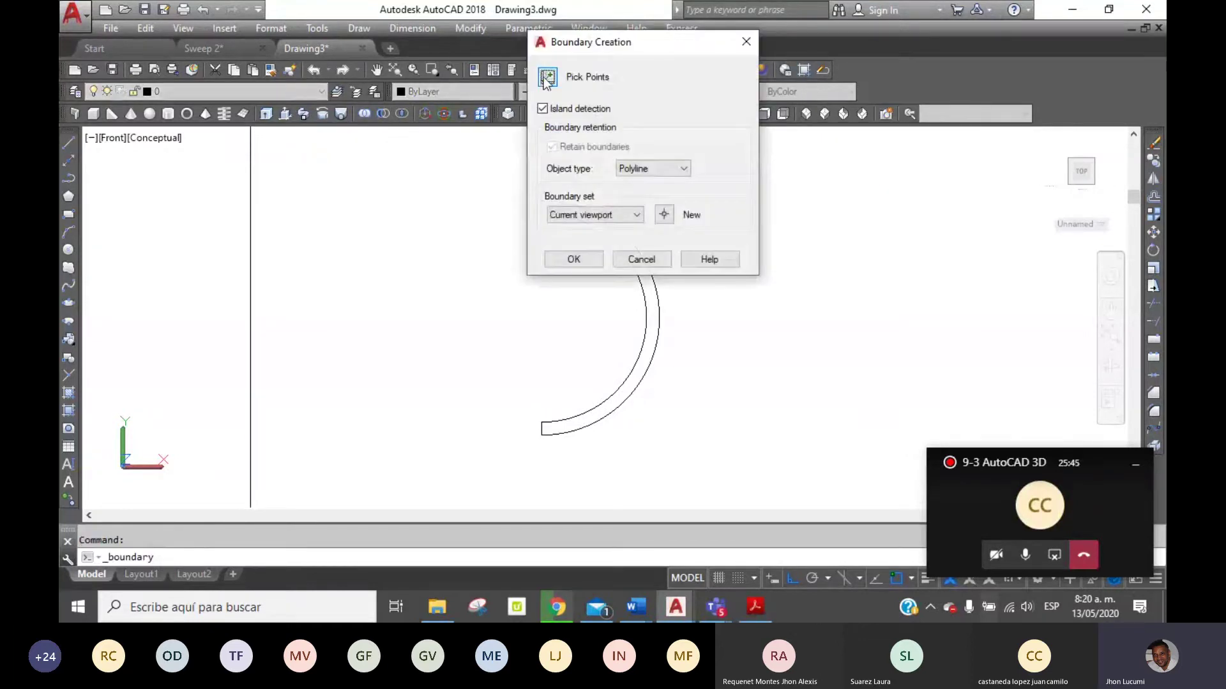
pyautogui.click(547, 78)
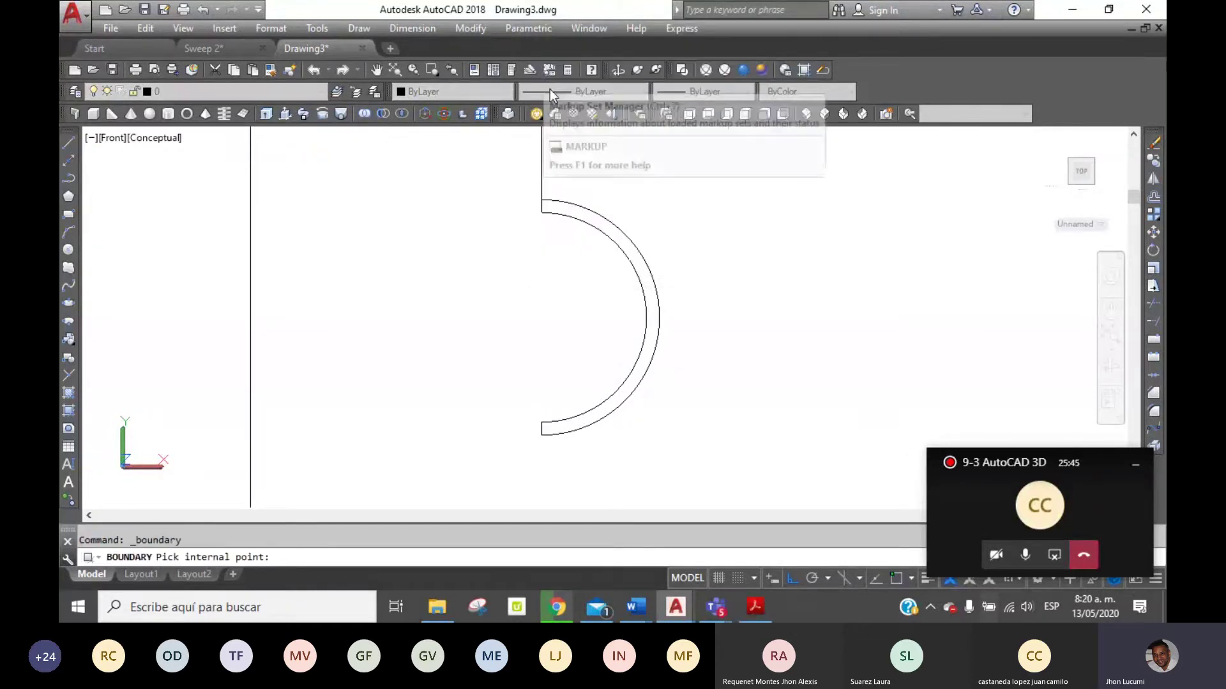
pyautogui.click(616, 237)
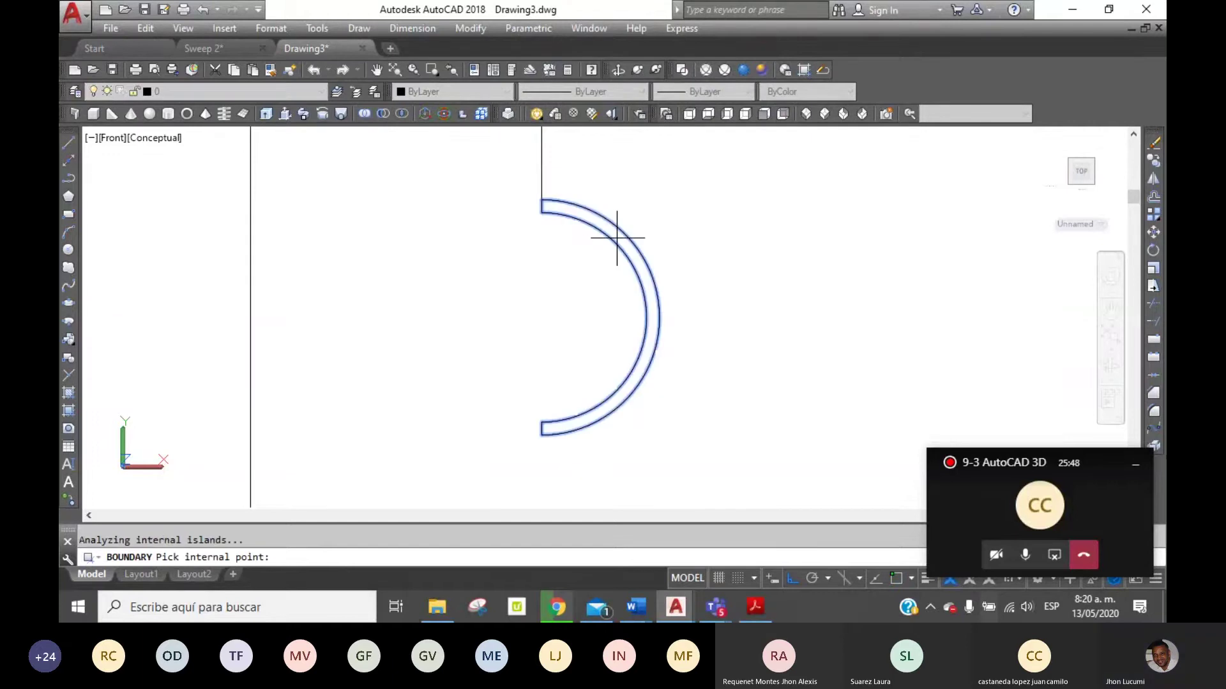
pyautogui.press('Return')
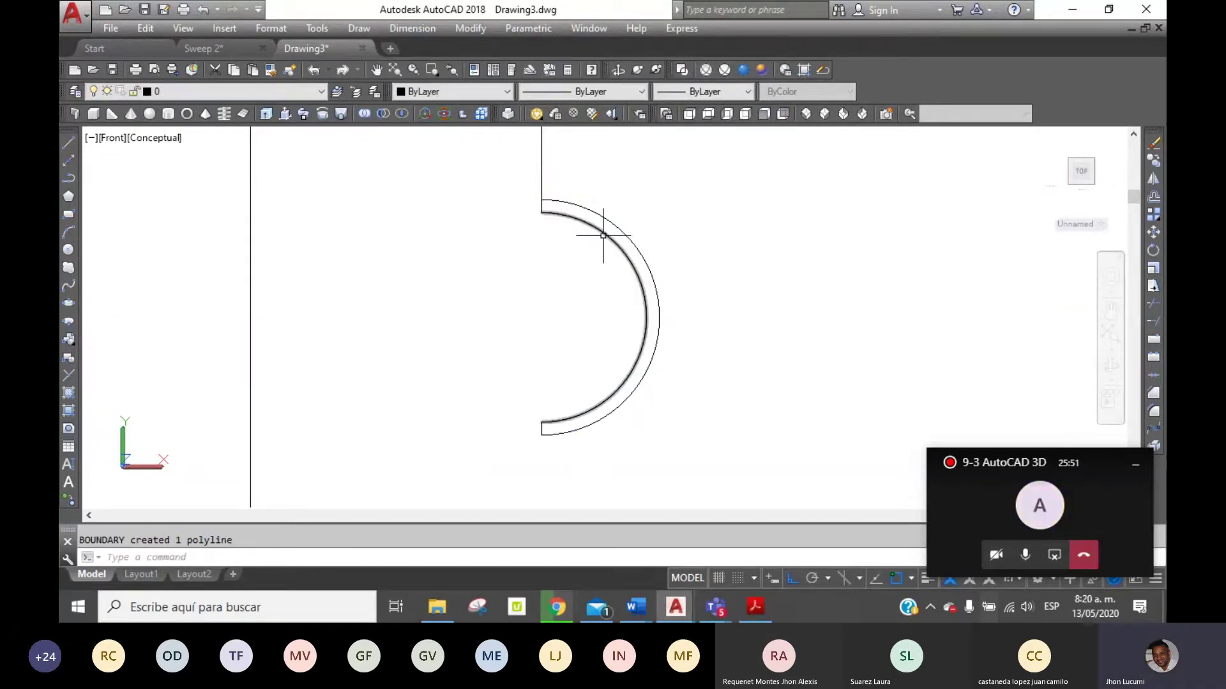
# Delete the redundant outer arc left overlapping the new boundary.
pyautogui.click(590, 226)
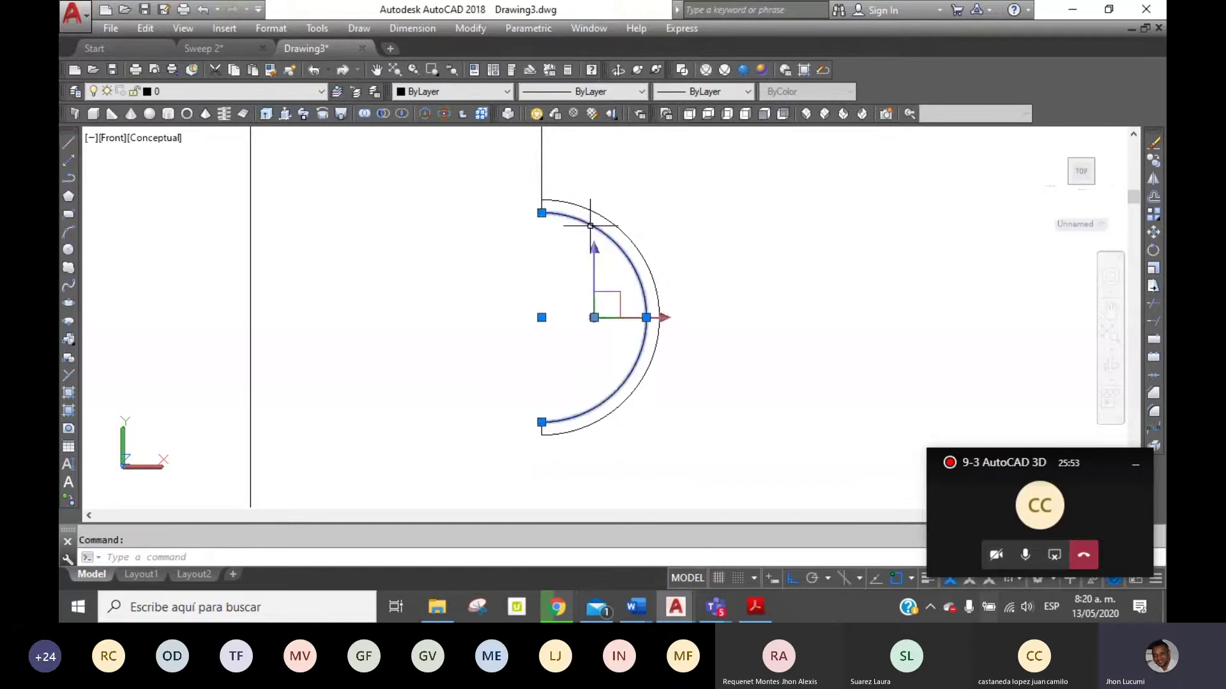
pyautogui.press('Escape')
pyautogui.click(616, 244)
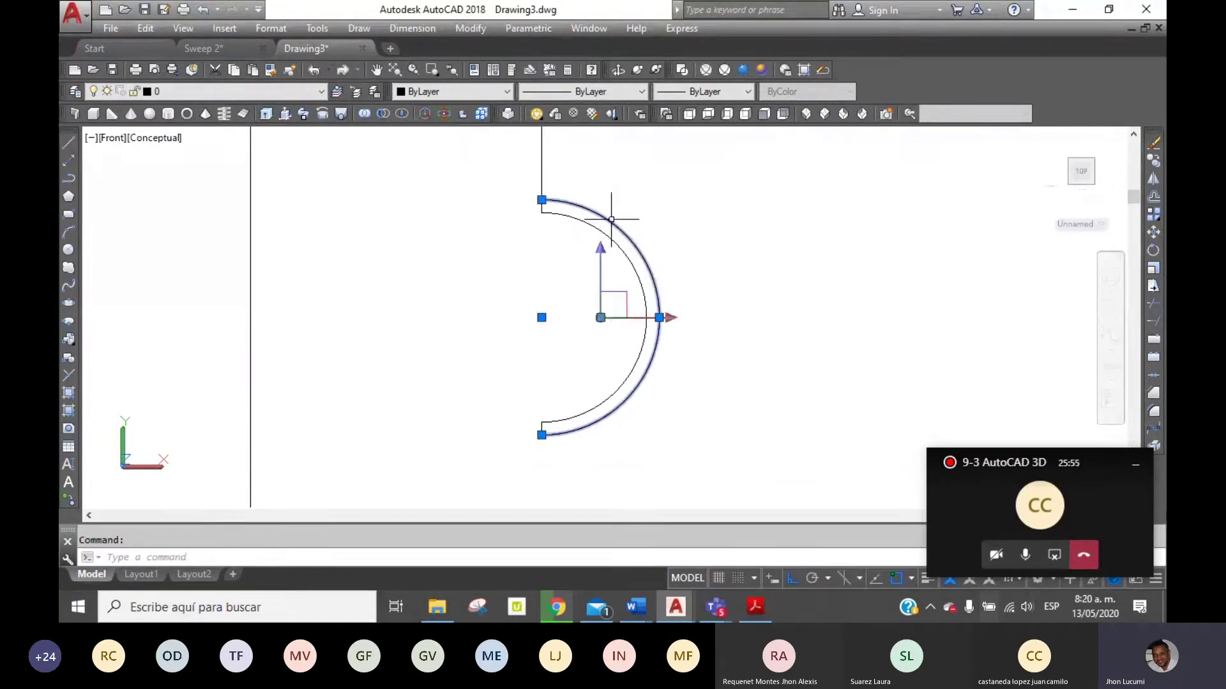
pyautogui.press('Delete')
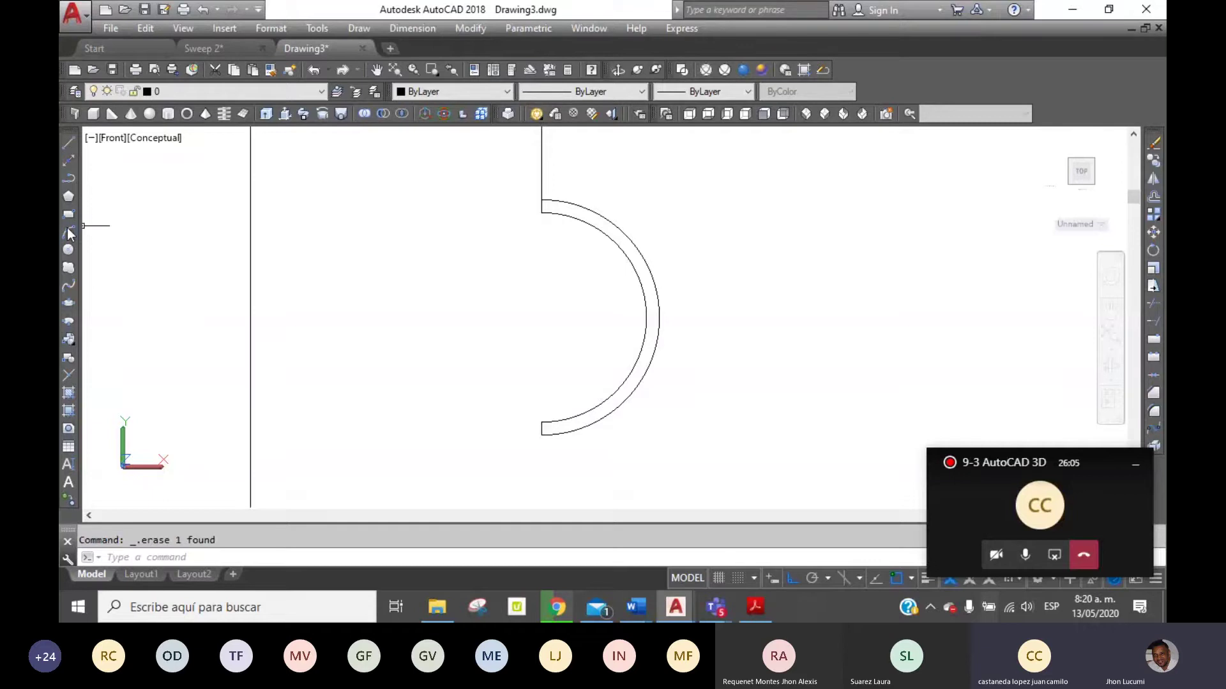
# Draw a three-point arc just outside the band, from above its top down the right side, with Osnap off.
pyautogui.click(67, 230)
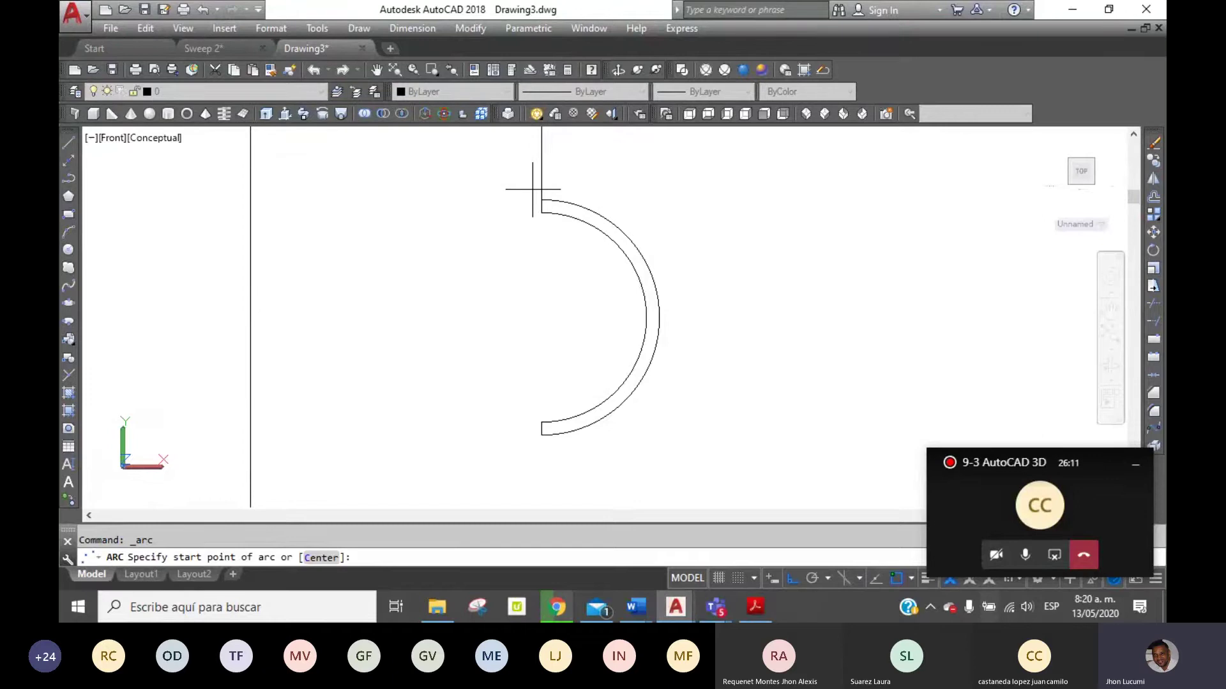
pyautogui.click(533, 189)
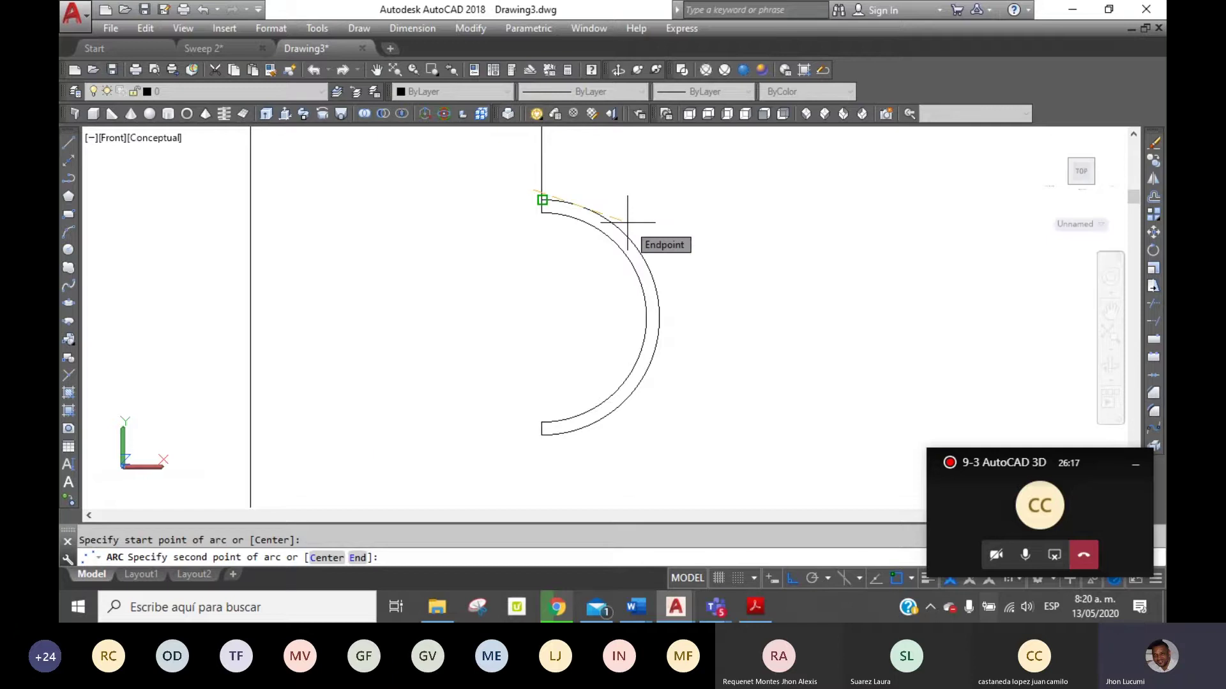
pyautogui.click(897, 578)
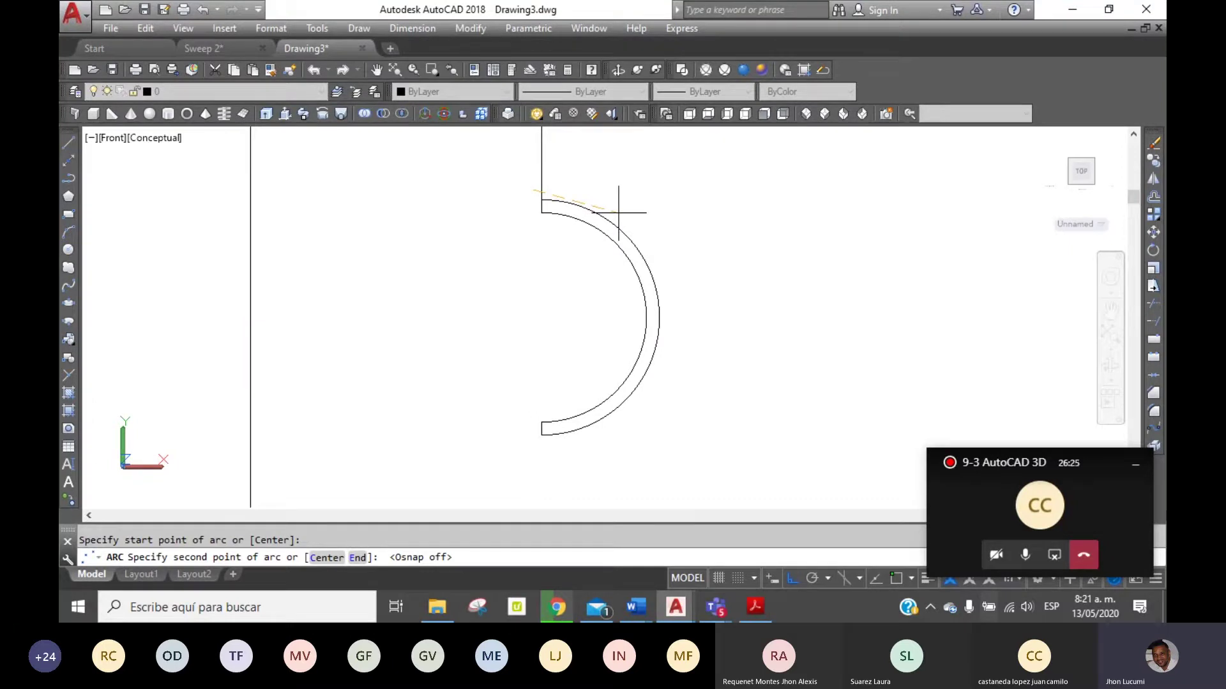
pyautogui.click(616, 214)
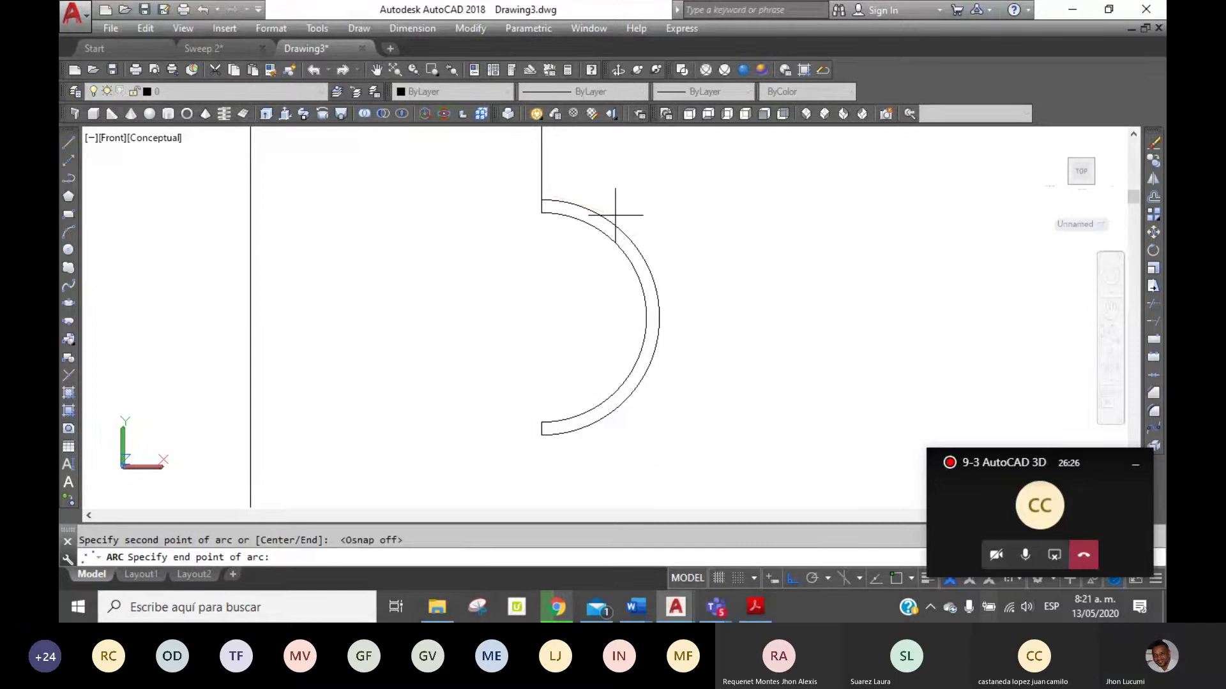
pyautogui.click(660, 274)
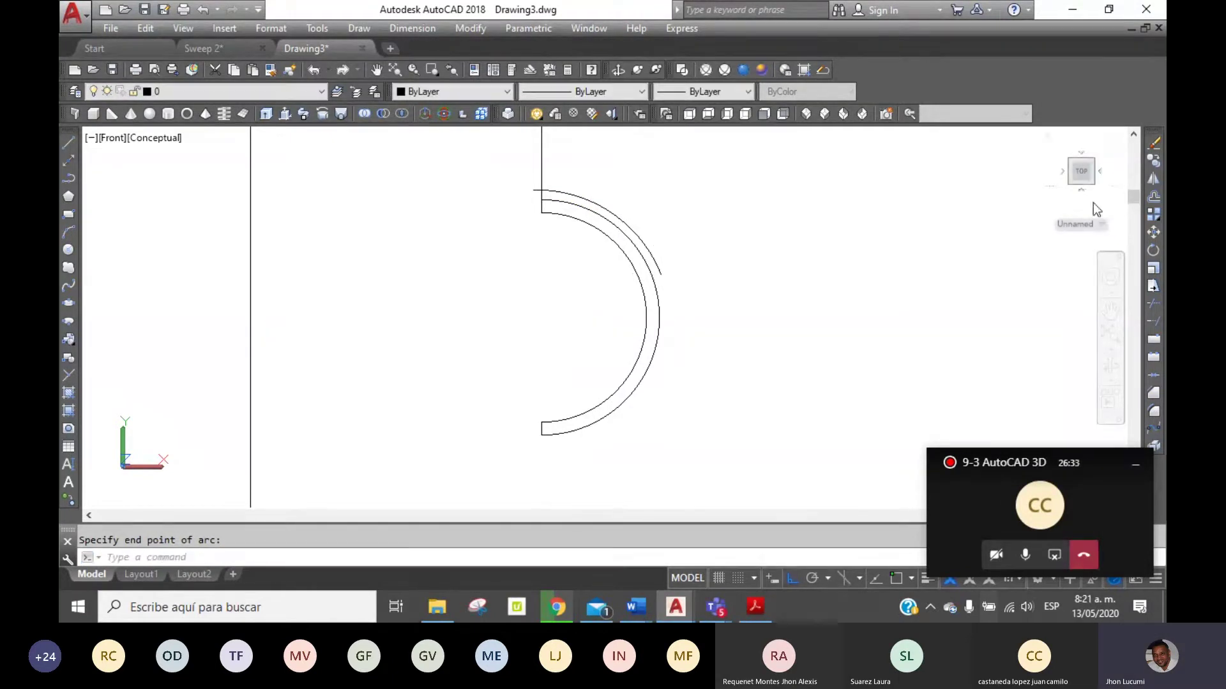
# Run TRIM with all objects as cutting edges, then exit without trimming.
pyautogui.click(1154, 304)
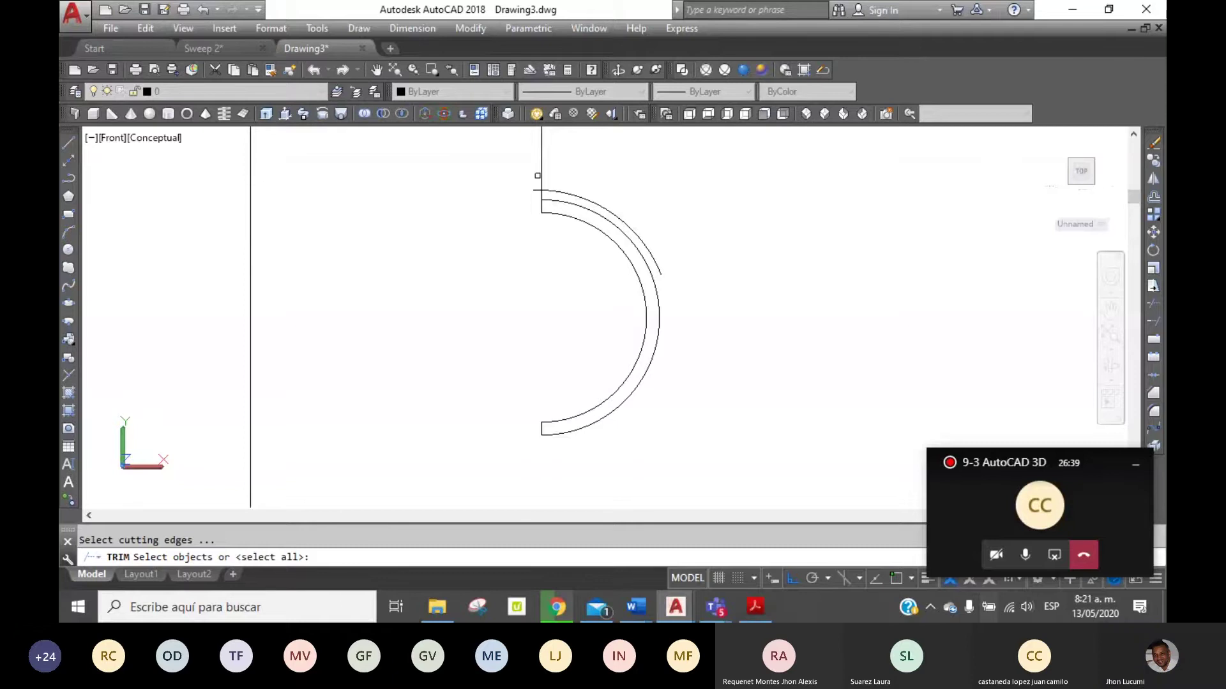
pyautogui.press('Return')
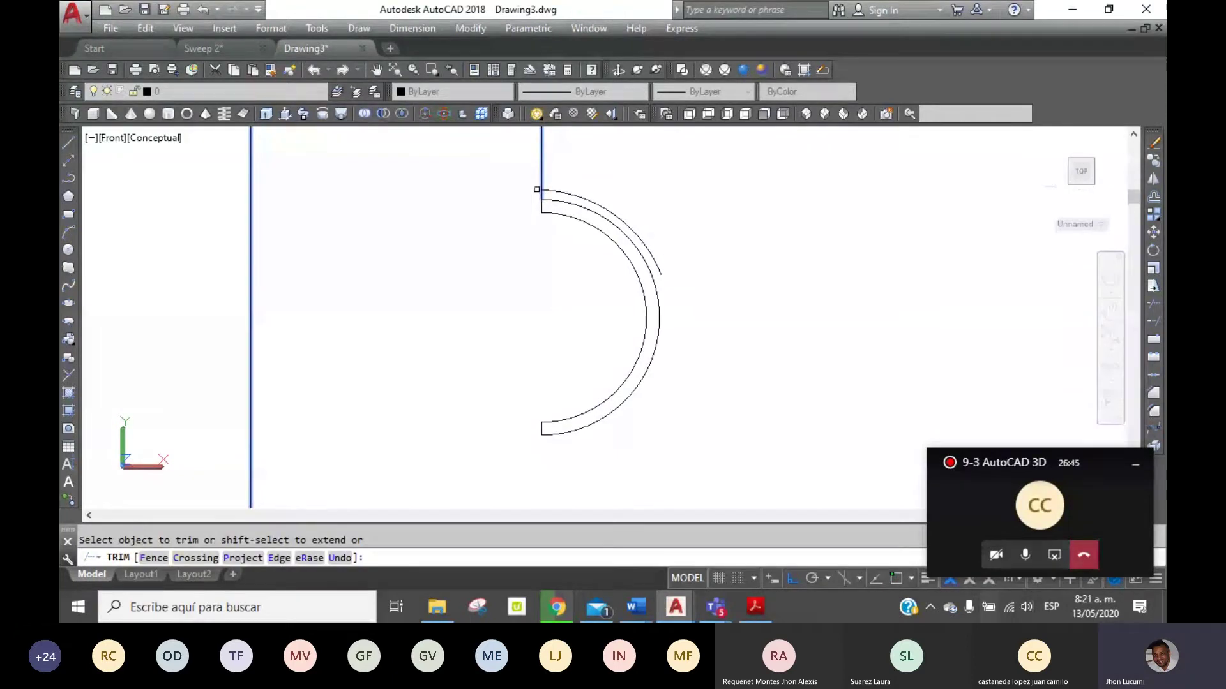
pyautogui.rightClick(577, 152)
pyautogui.click(616, 165)
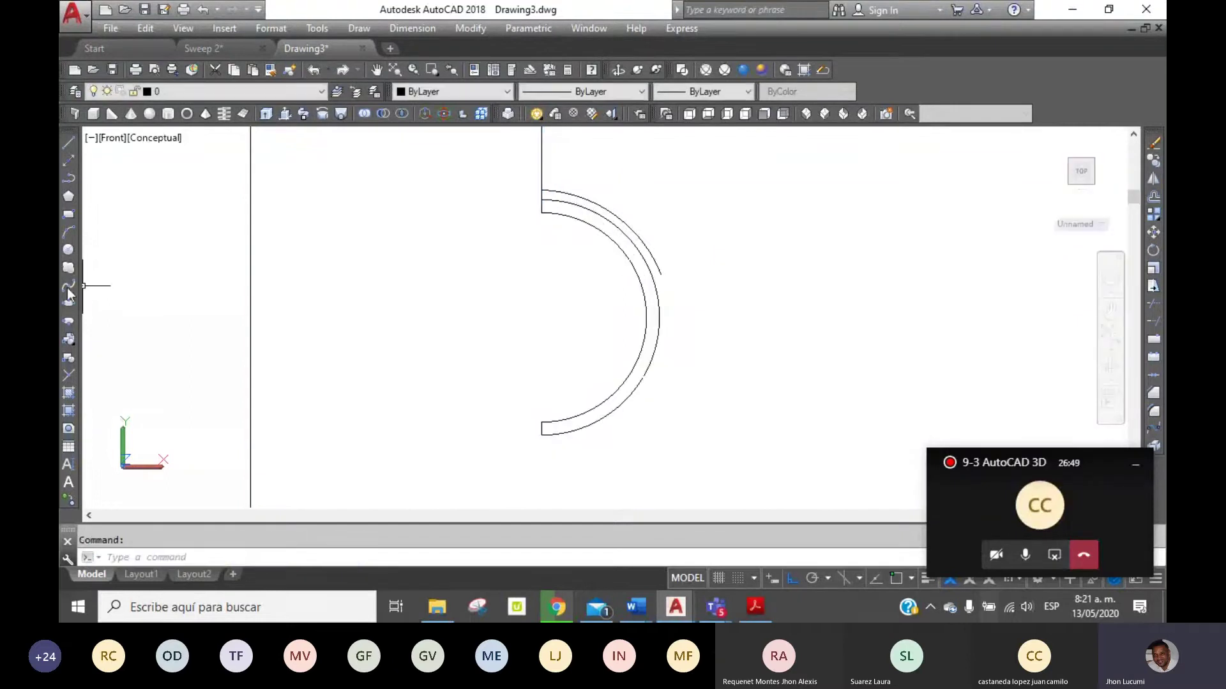
# Draw a small circle centred at the new arc's end, radius snapped to the nearest band edge.
pyautogui.click(66, 251)
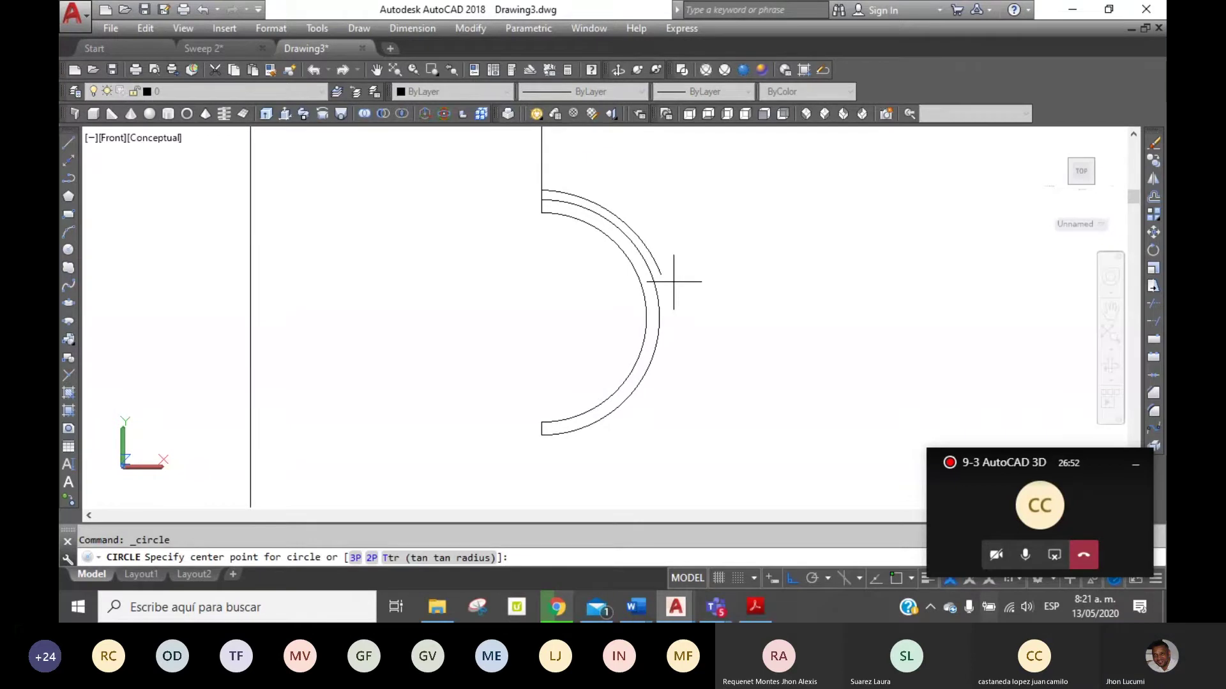
pyautogui.click(661, 274)
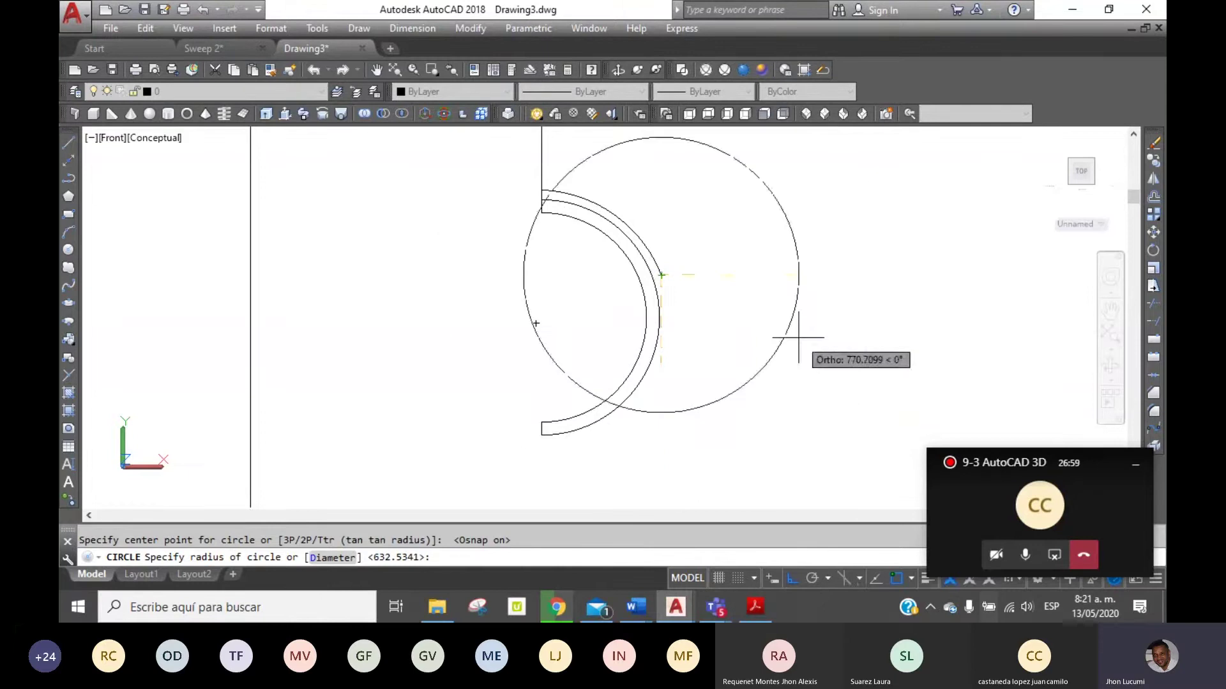
pyautogui.keyDown('shift'); pyautogui.rightClick(646, 319); pyautogui.keyUp('shift')
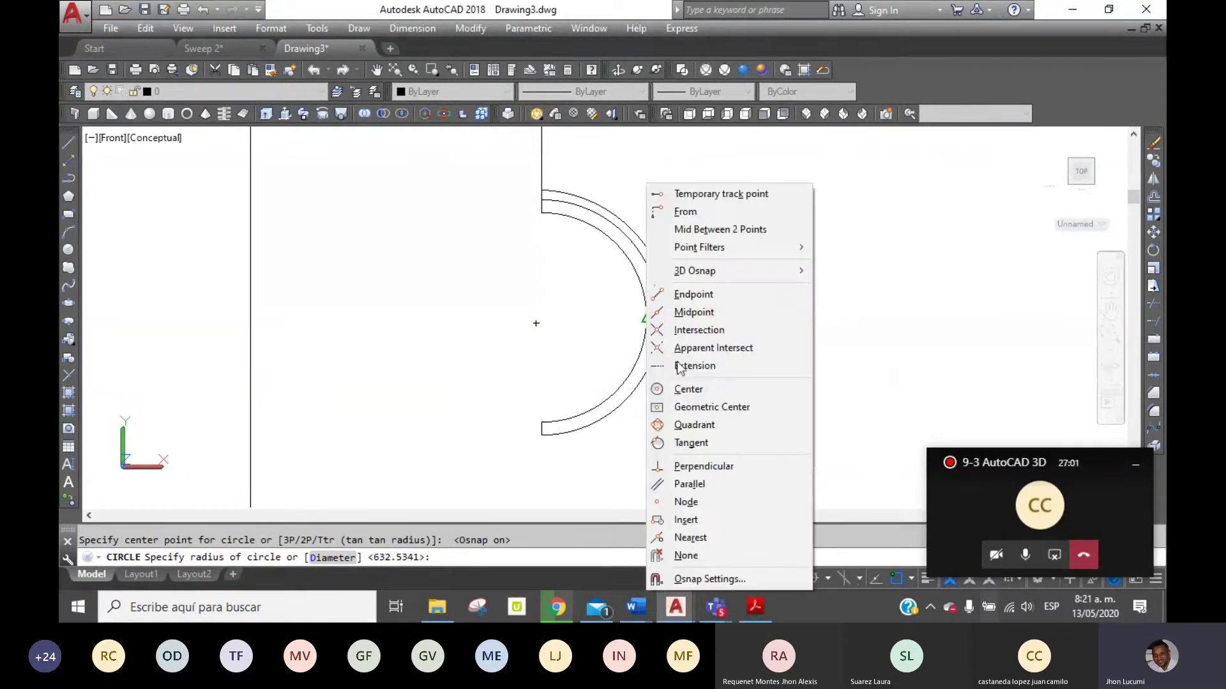
pyautogui.click(726, 532)
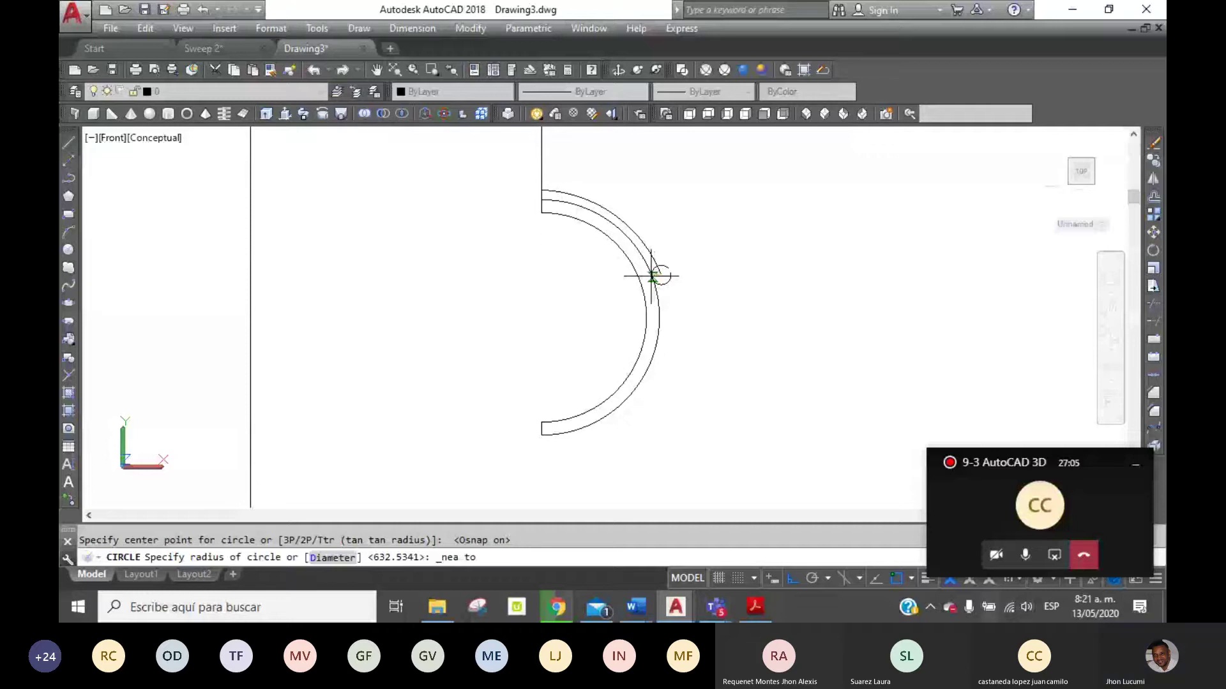
pyautogui.click(651, 276)
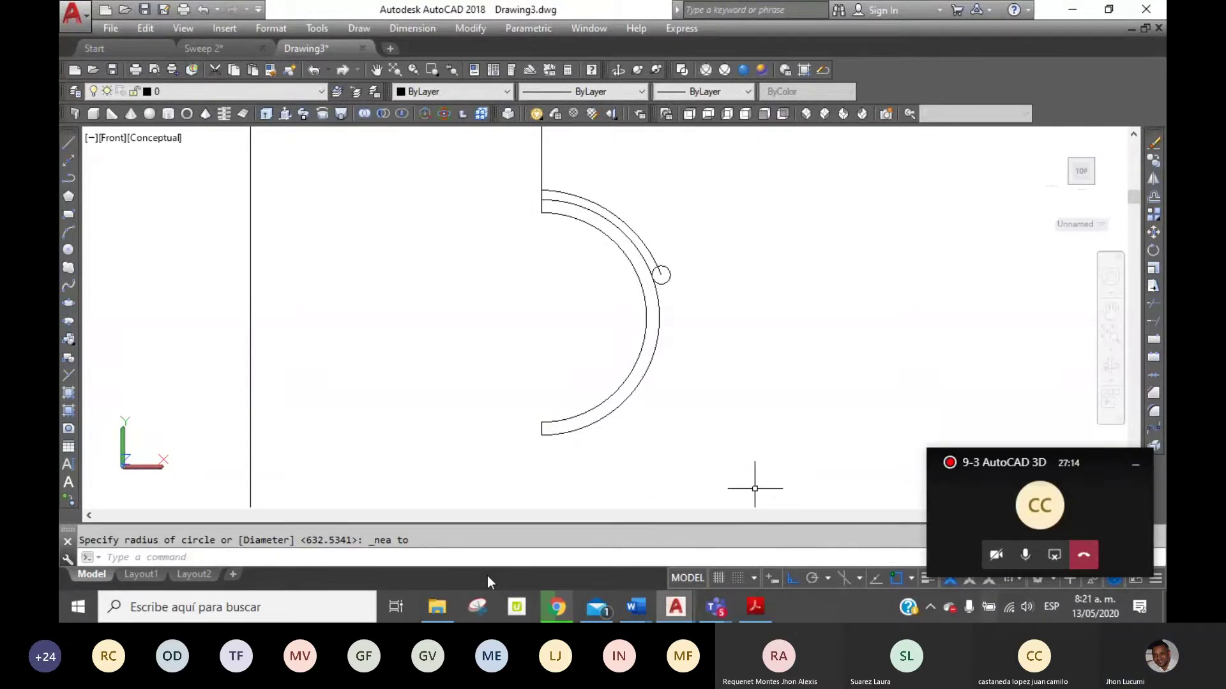
# Settle on SE Isometric view and zoom-window onto the hook and its small circle.
pyautogui.click(690, 114)
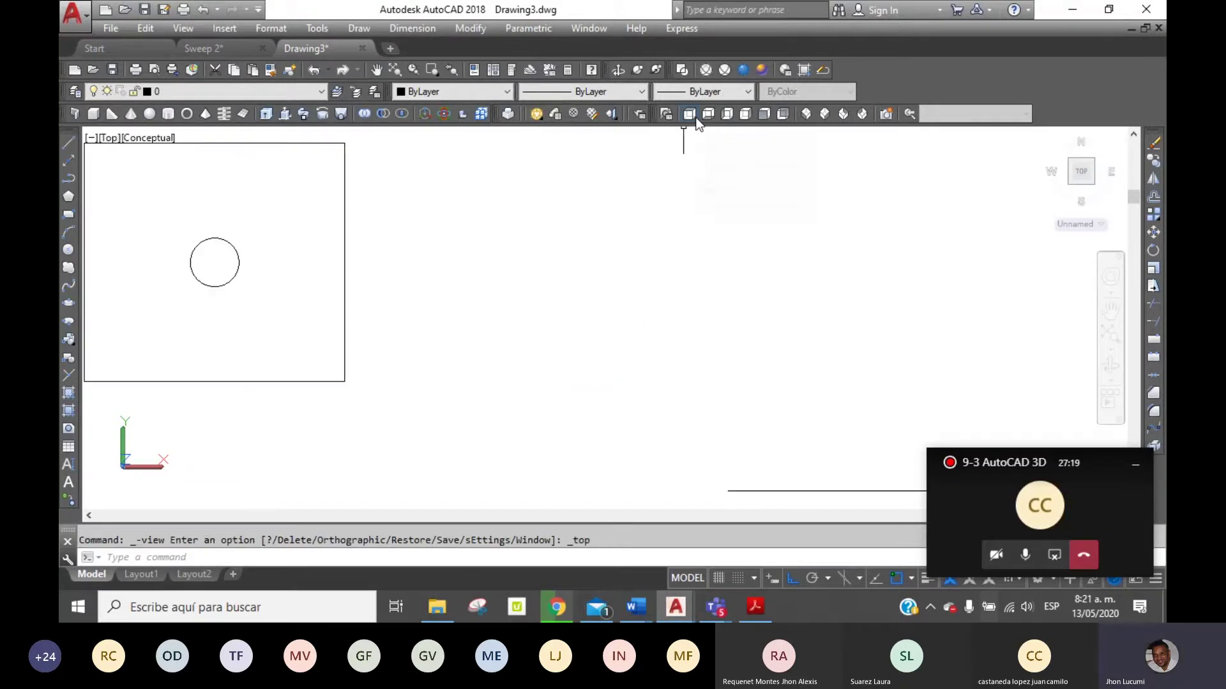
pyautogui.click(768, 112)
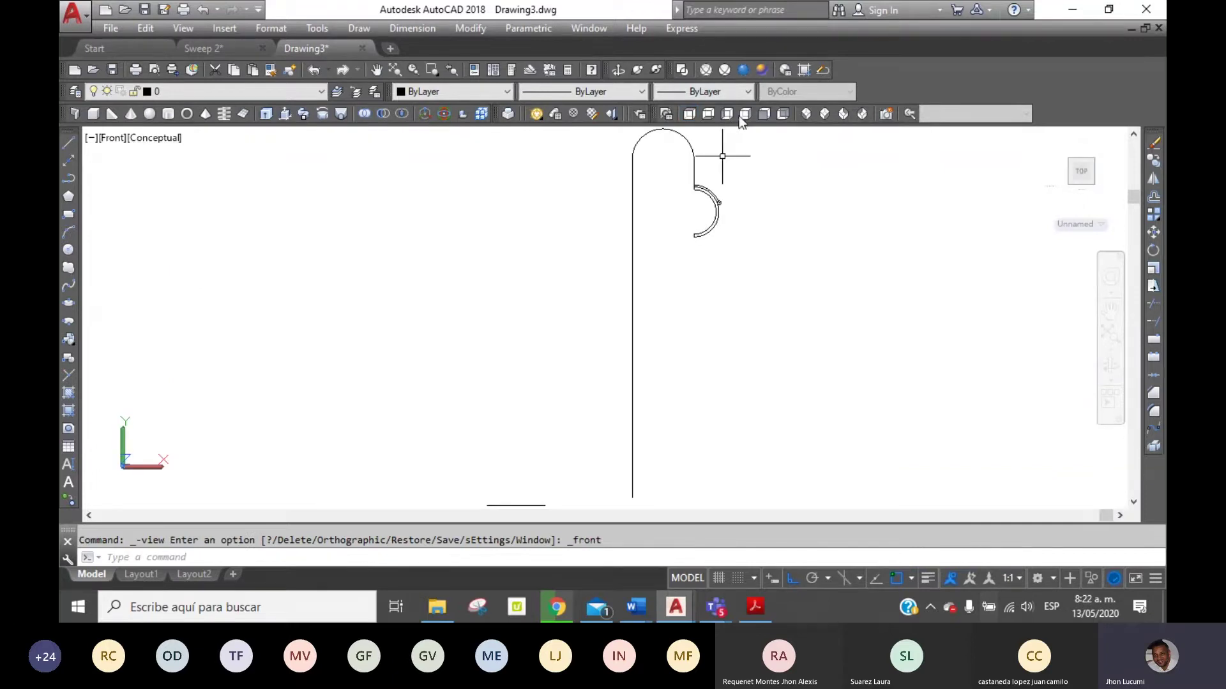
pyautogui.click(745, 115)
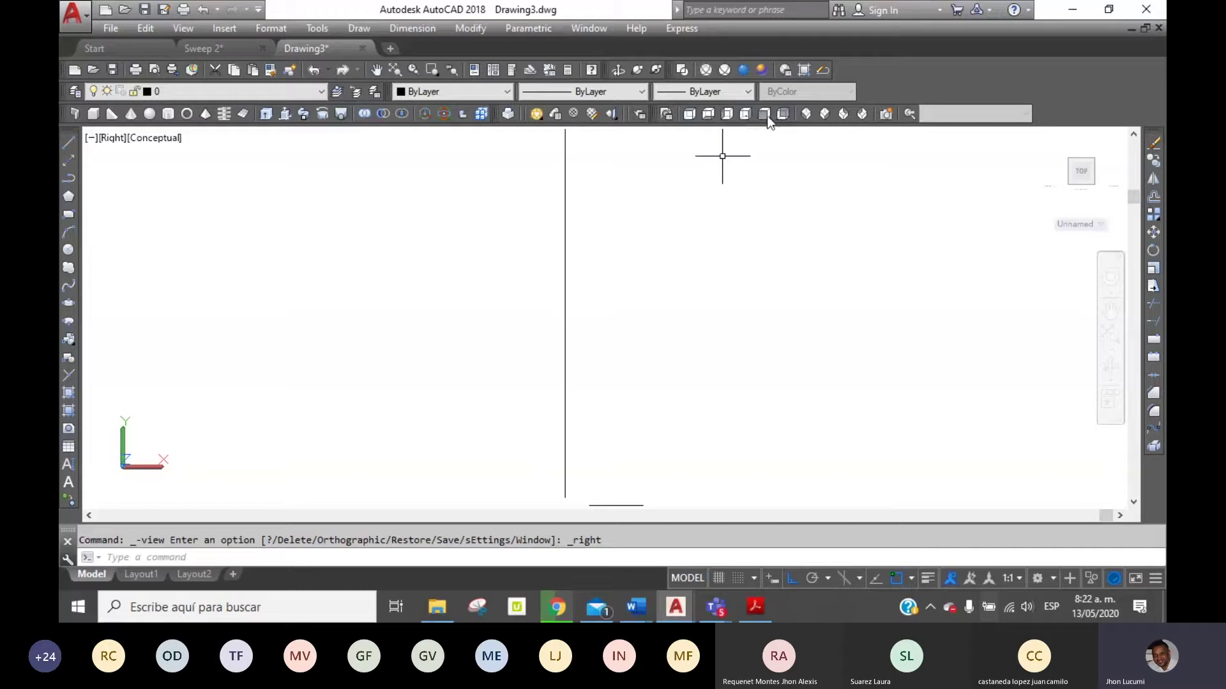
pyautogui.click(694, 113)
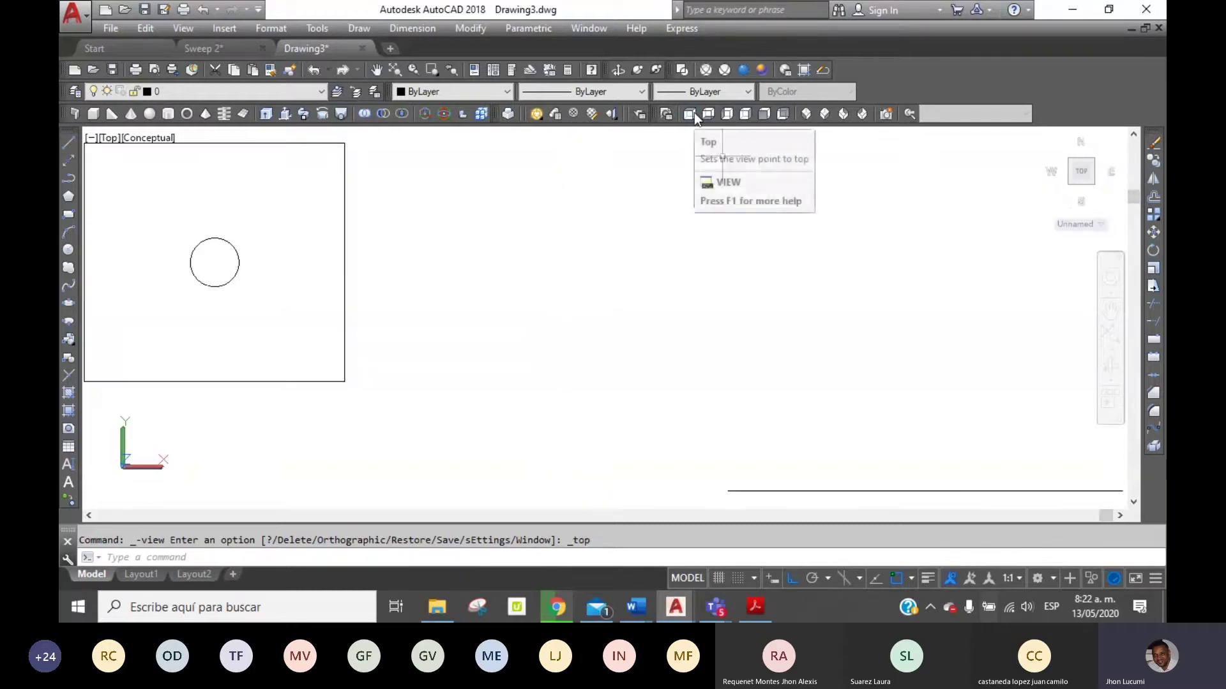
pyautogui.click(751, 118)
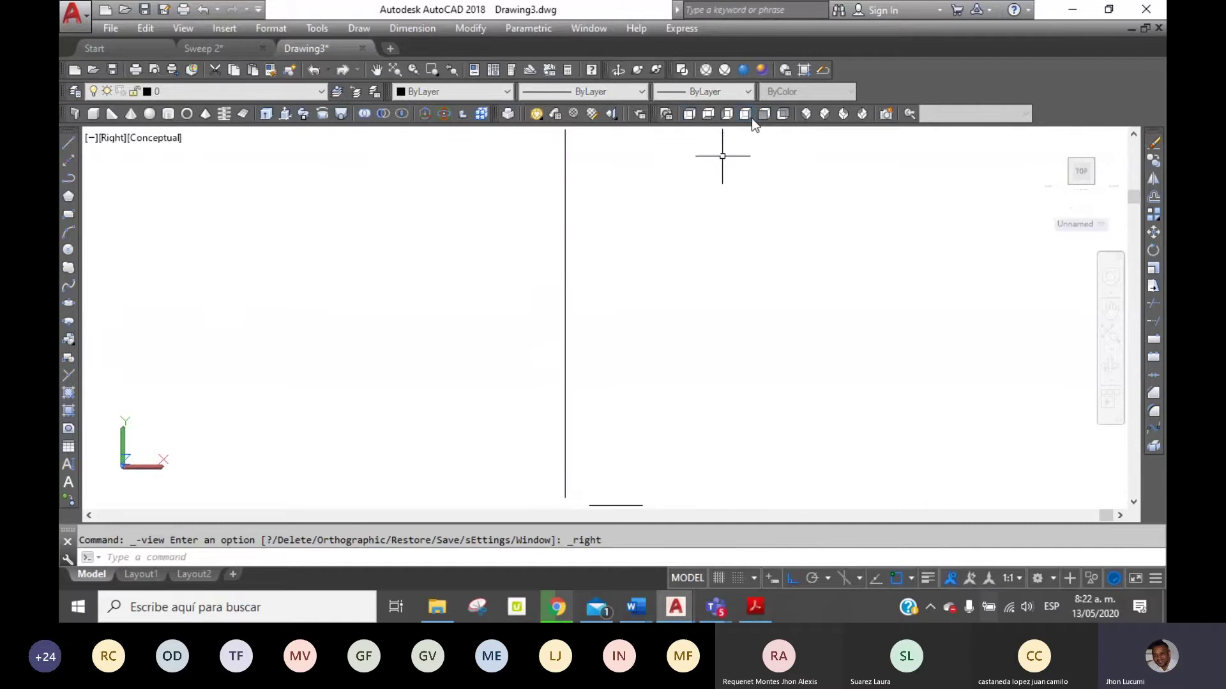
pyautogui.click(811, 116)
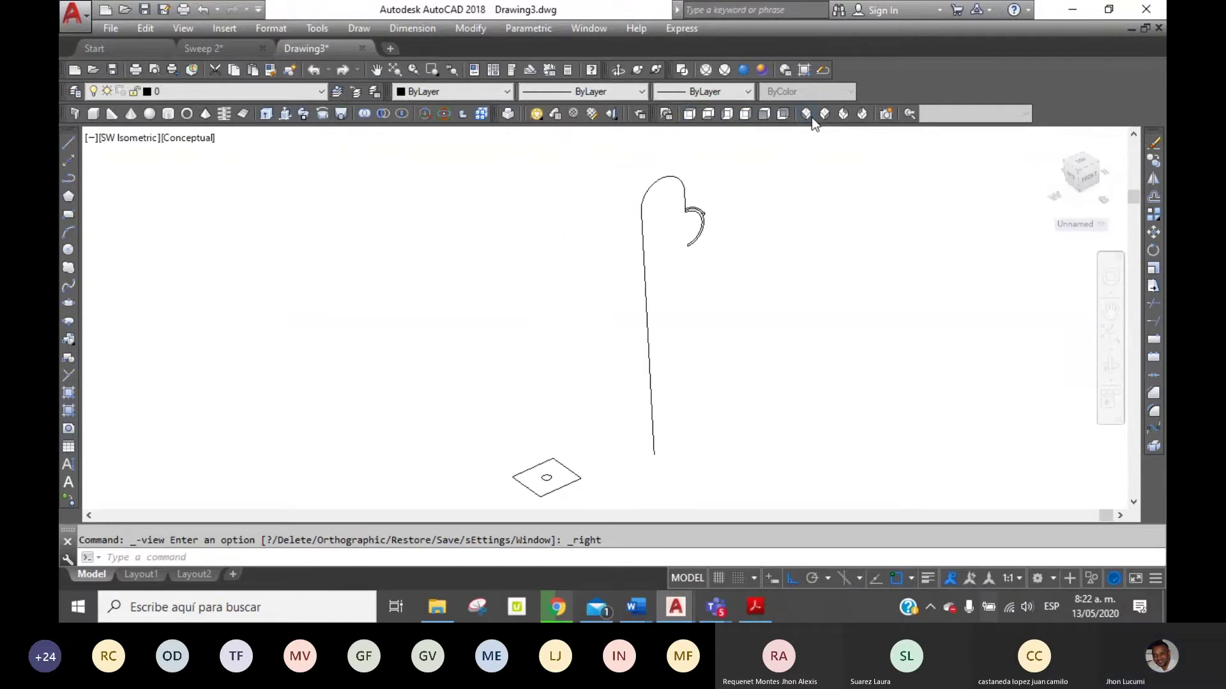
pyautogui.click(824, 114)
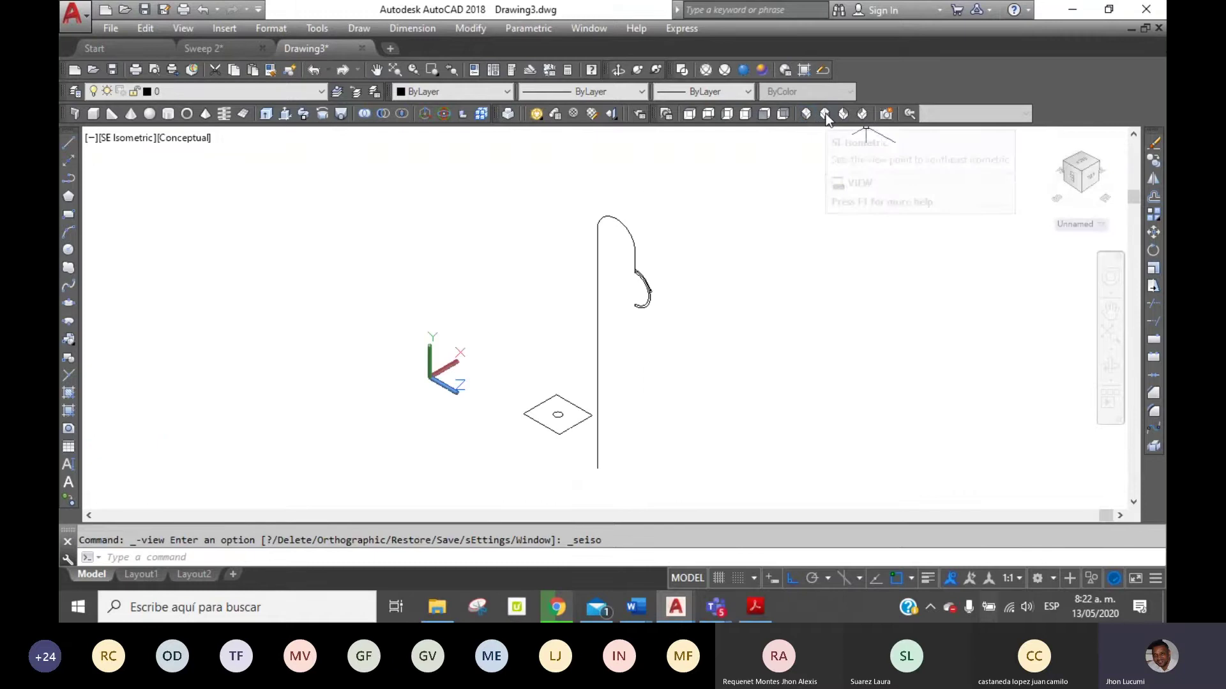
pyautogui.click(443, 73)
pyautogui.click(635, 262)
pyautogui.click(681, 292)
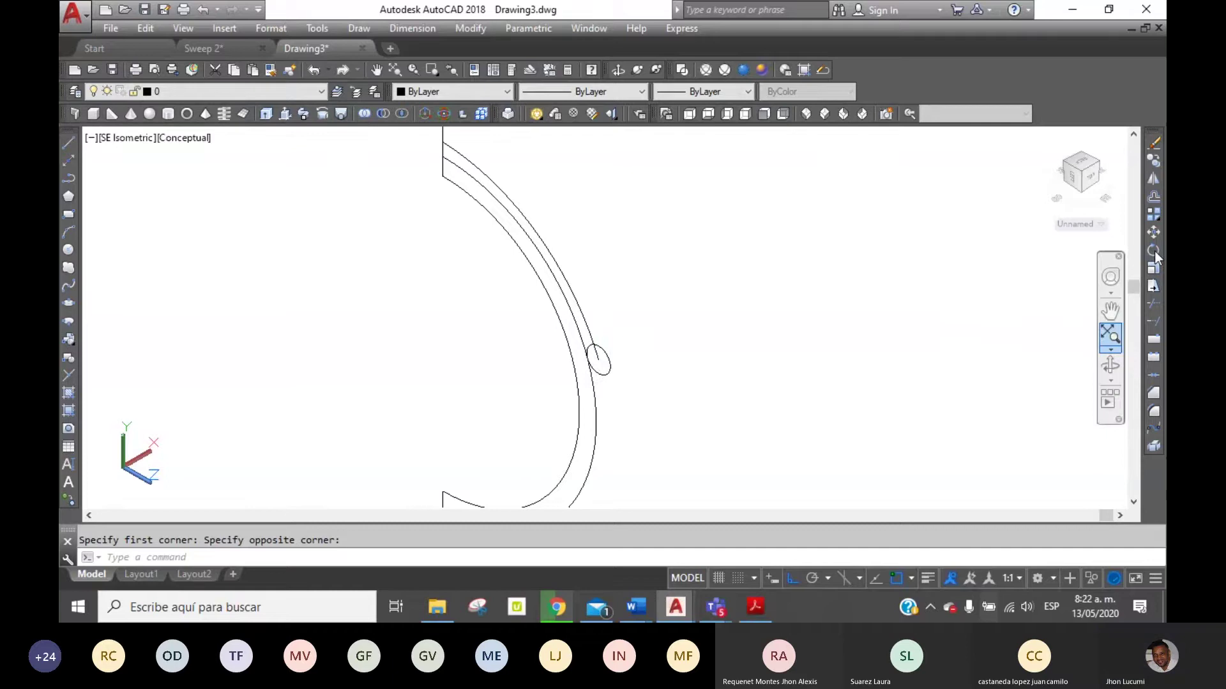
# Rotate the small ellipse 90° about its own centre, with Ortho turned off.
pyautogui.click(1154, 251)
pyautogui.click(610, 365)
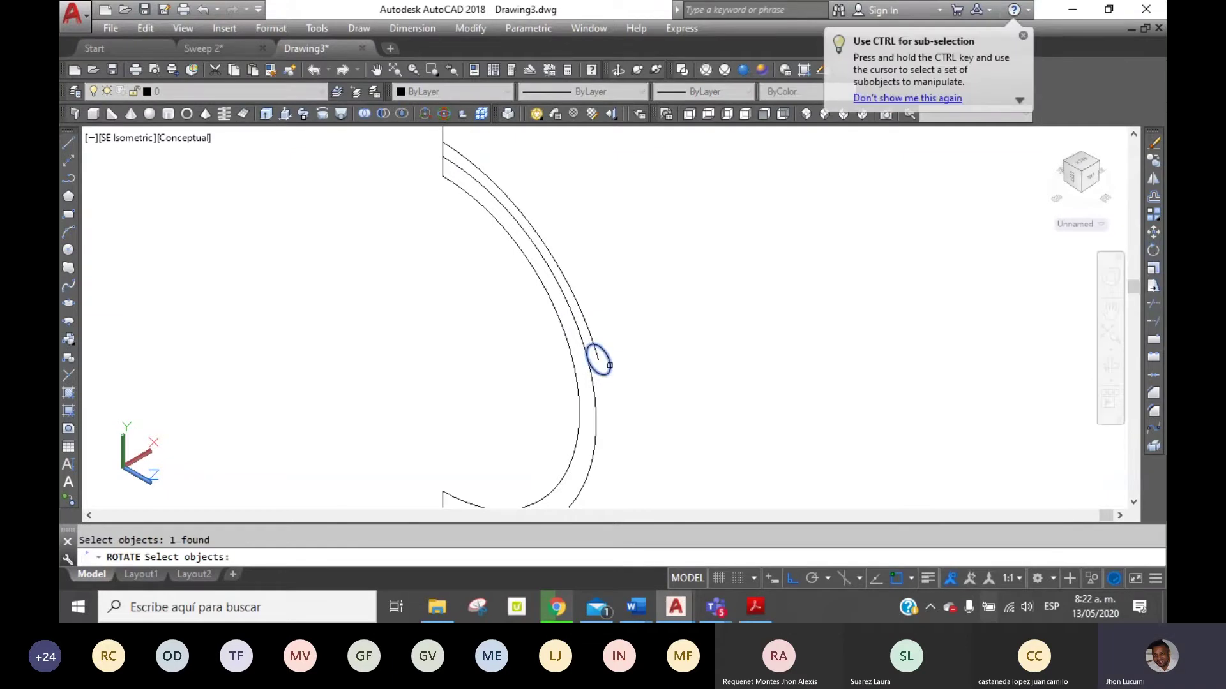
pyautogui.press('Return')
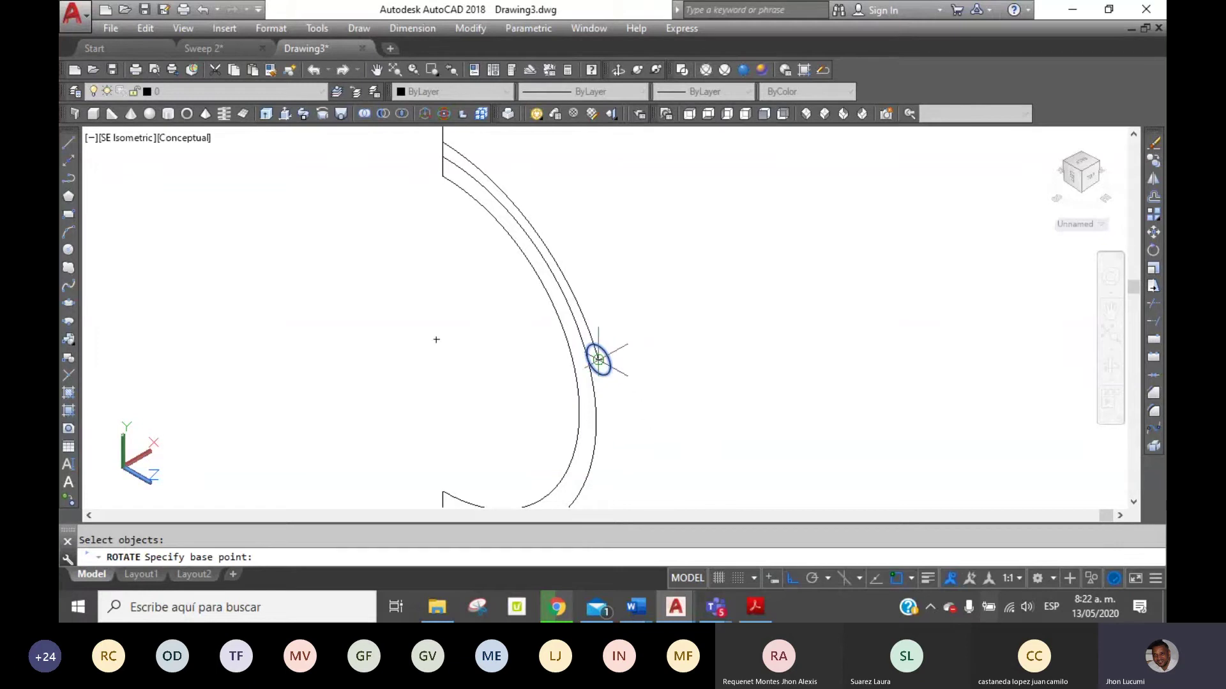
pyautogui.click(598, 360)
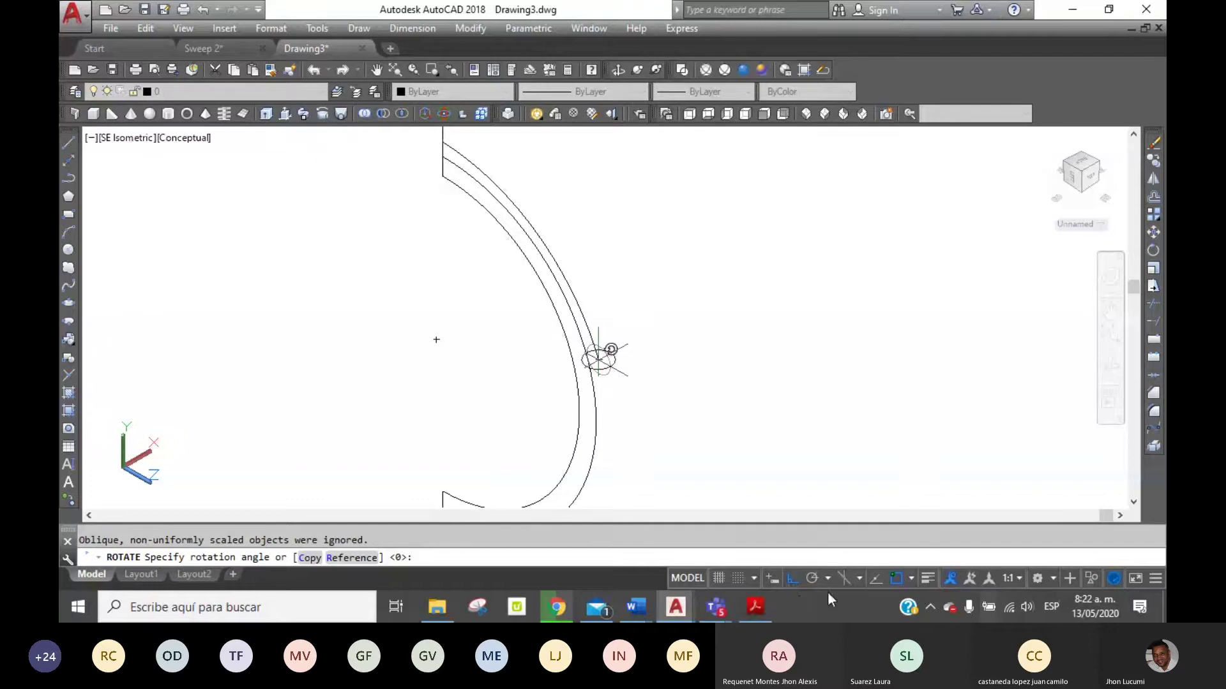
pyautogui.press('F8')
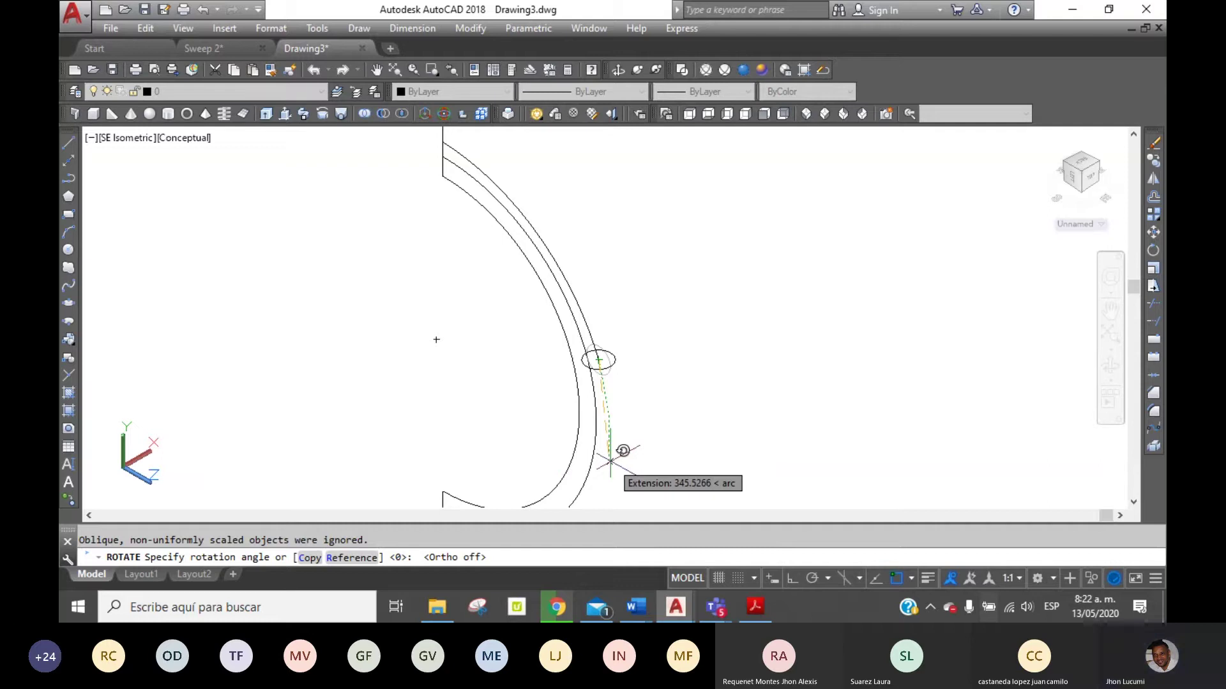
pyautogui.write('90')
pyautogui.press('Return')
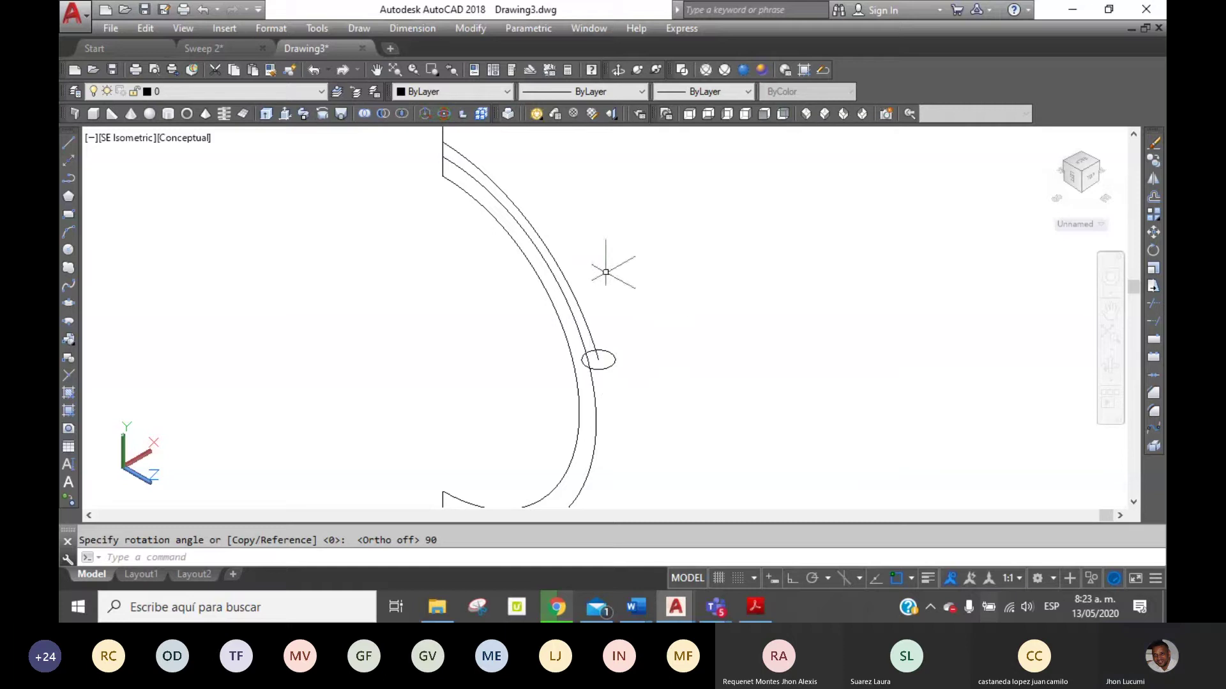
pyautogui.click(447, 92)
# Make yellow current, orbit the view, and start SWEEP with the small circle as profile.
pyautogui.click(463, 144)
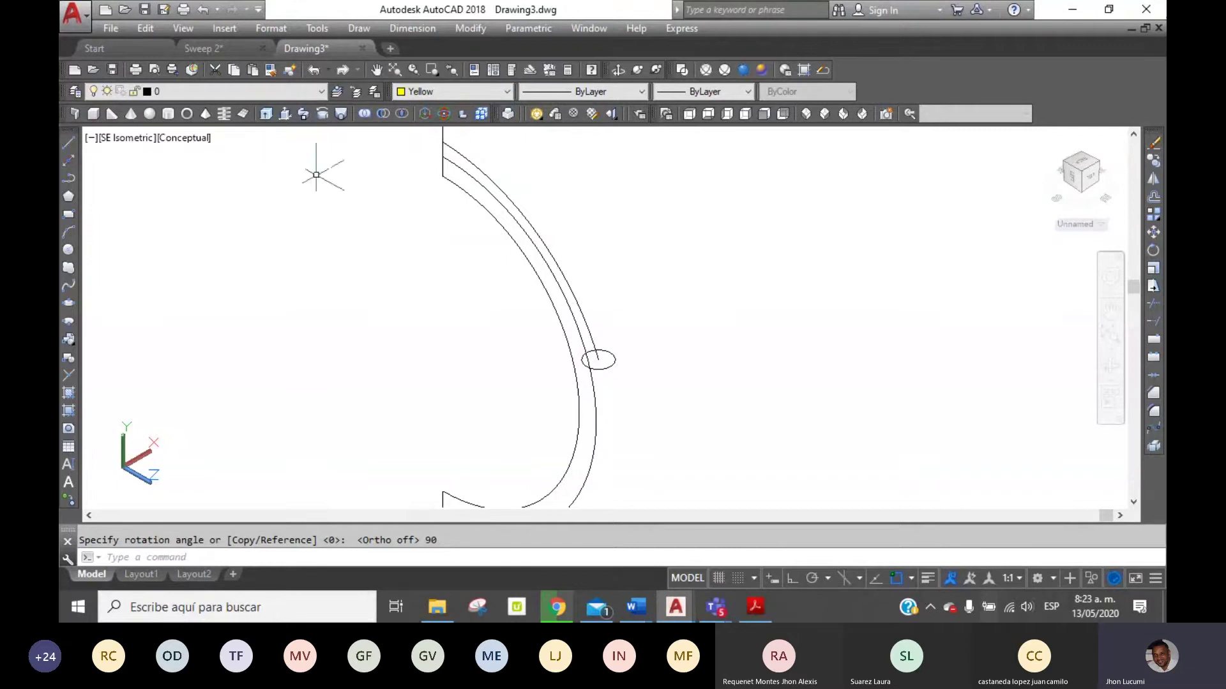
pyautogui.click(618, 70)
pyautogui.moveTo(786, 348); pyautogui.dragTo(828, 232)
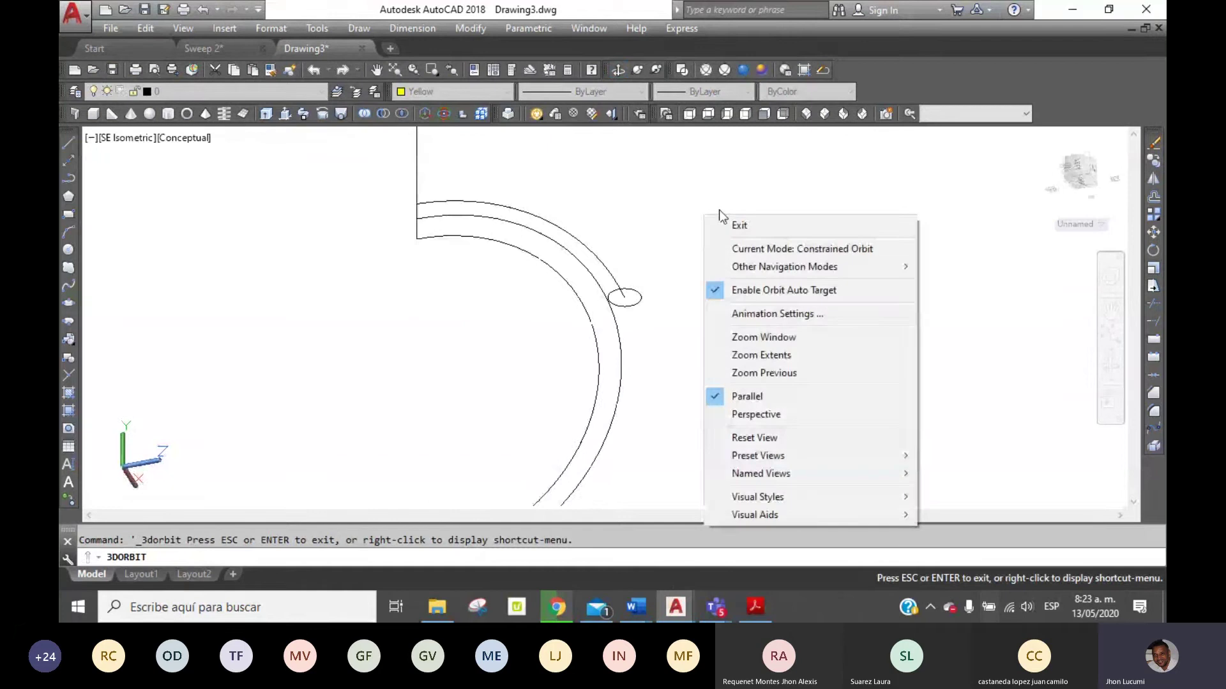
pyautogui.rightClick(703, 216)
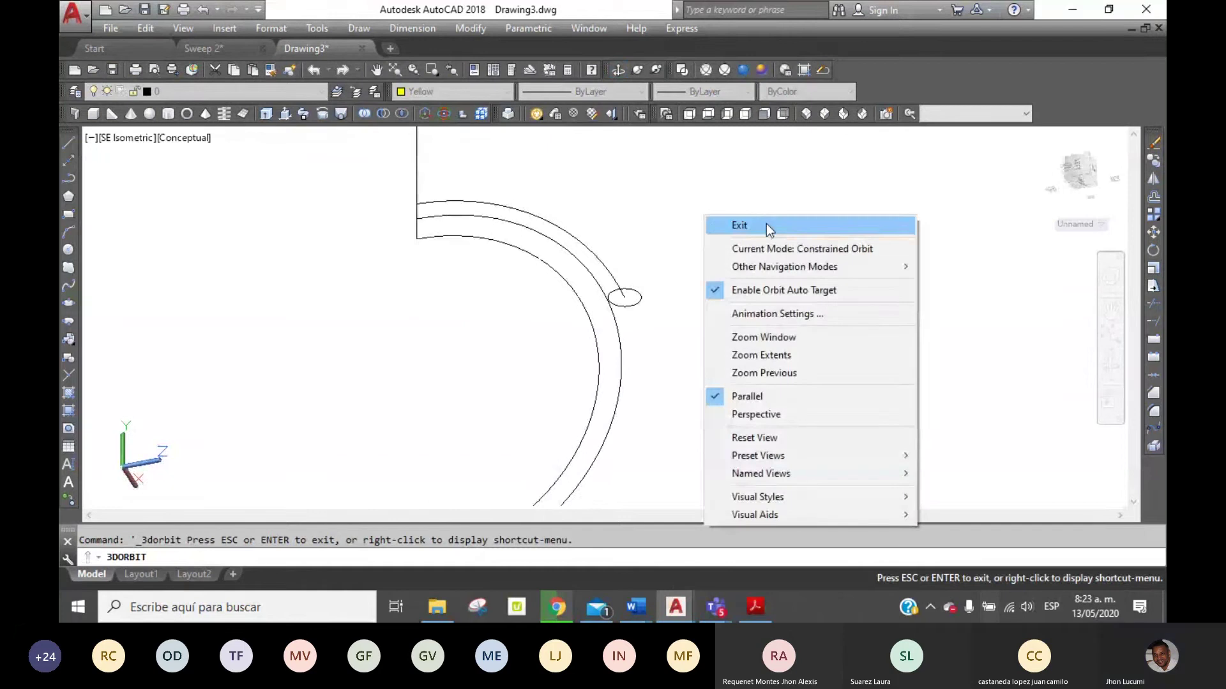
pyautogui.click(766, 226)
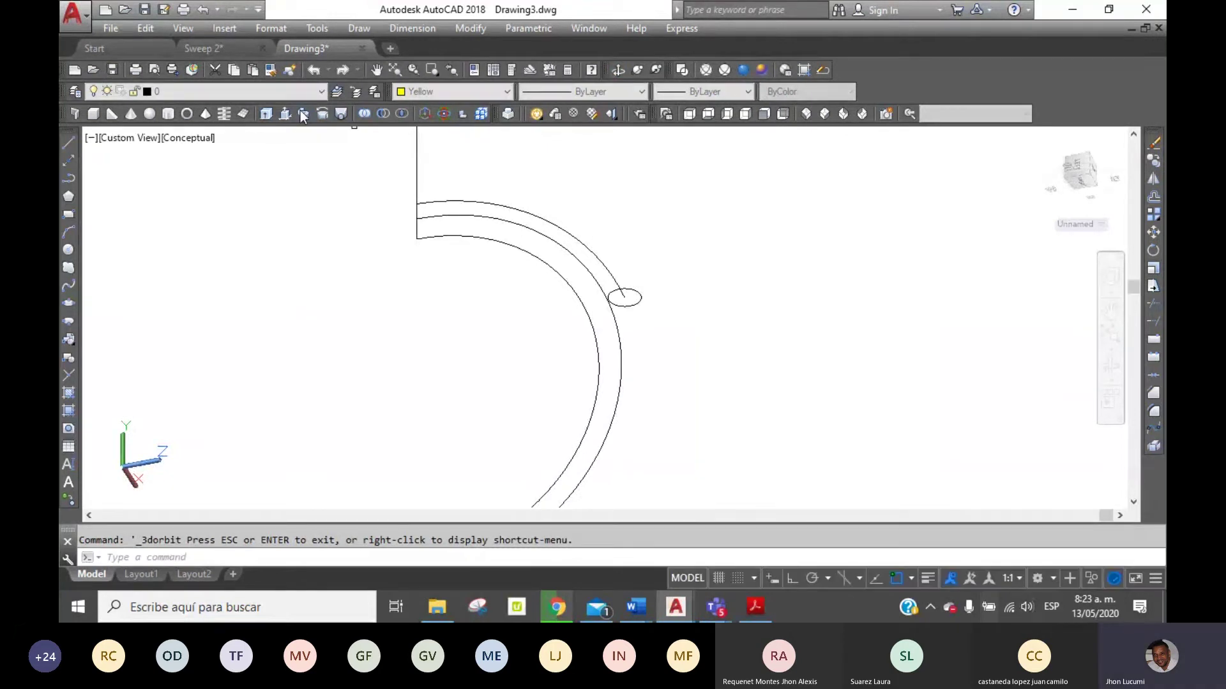
pyautogui.click(302, 115)
pyautogui.click(637, 290)
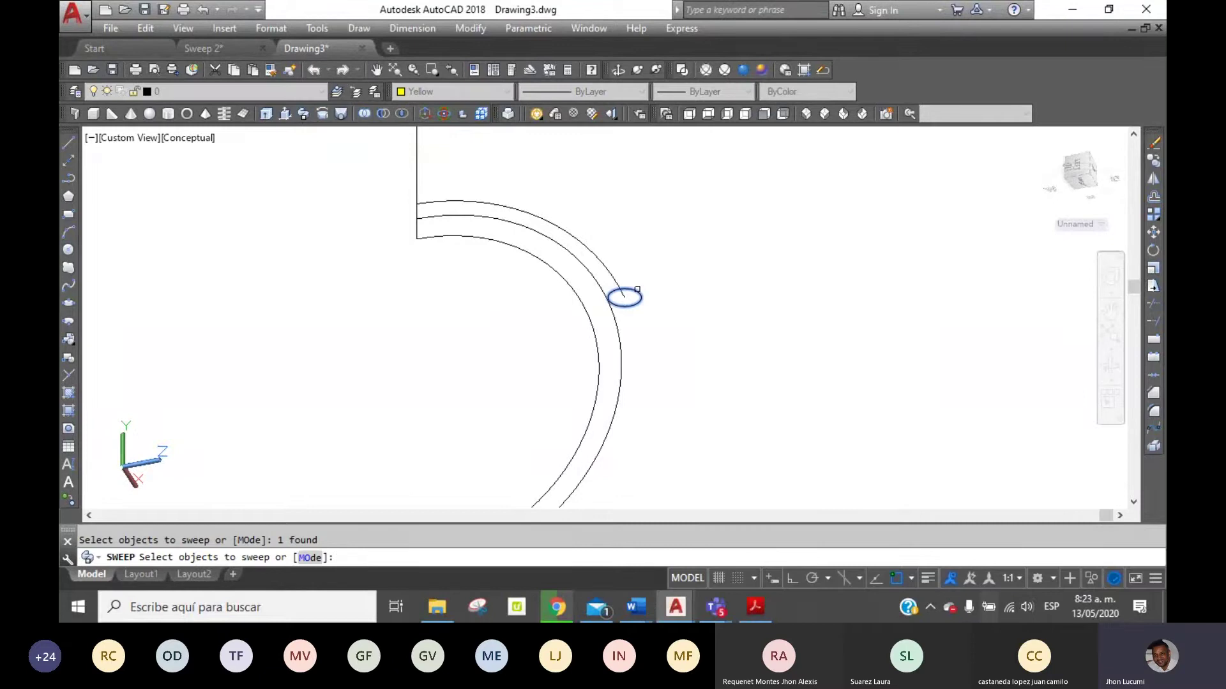
pyautogui.press('Return')
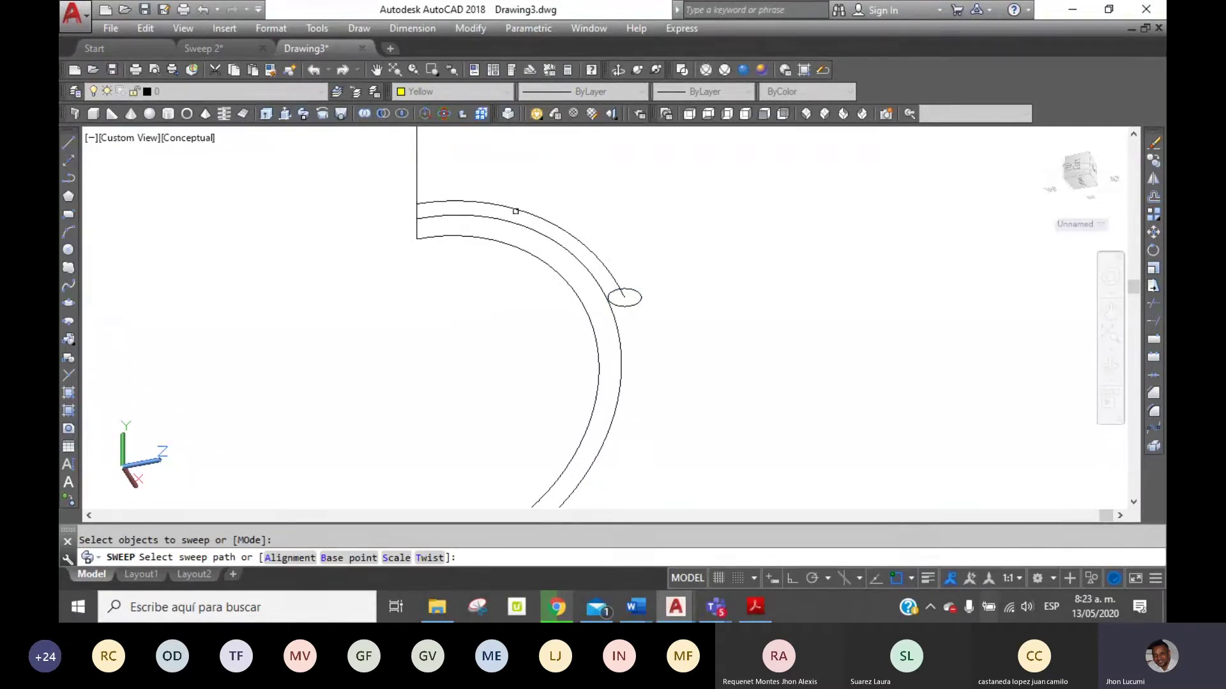
pyautogui.click(517, 207)
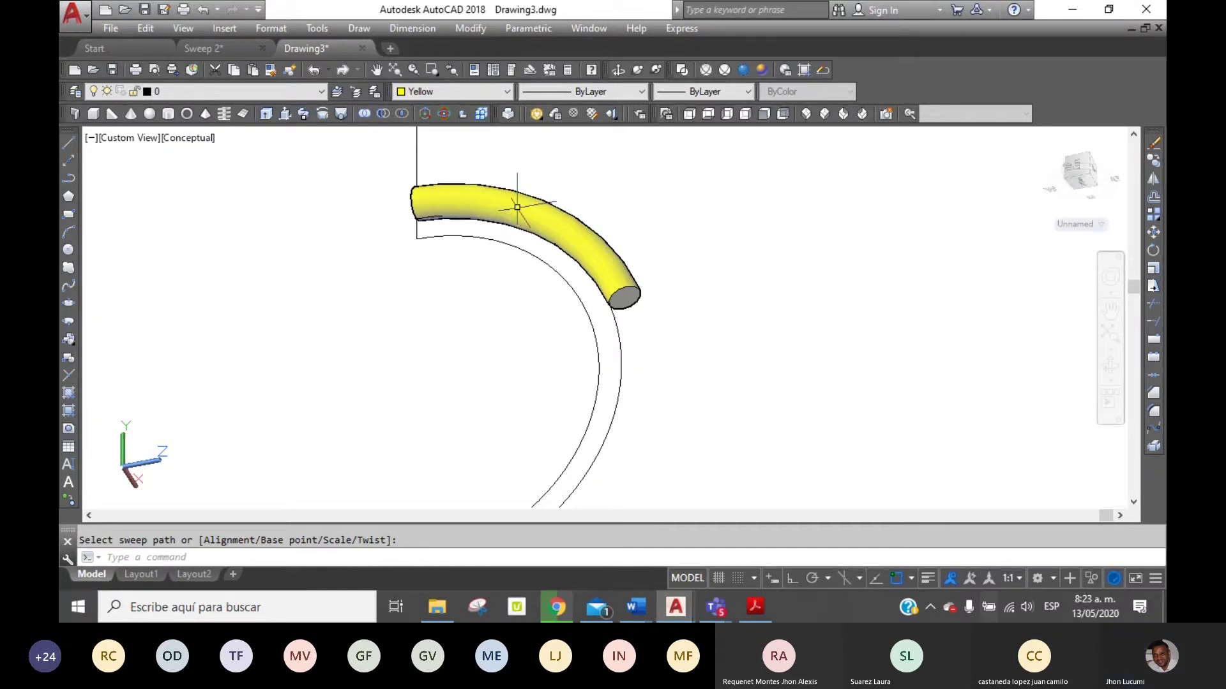
pyautogui.click(316, 68)
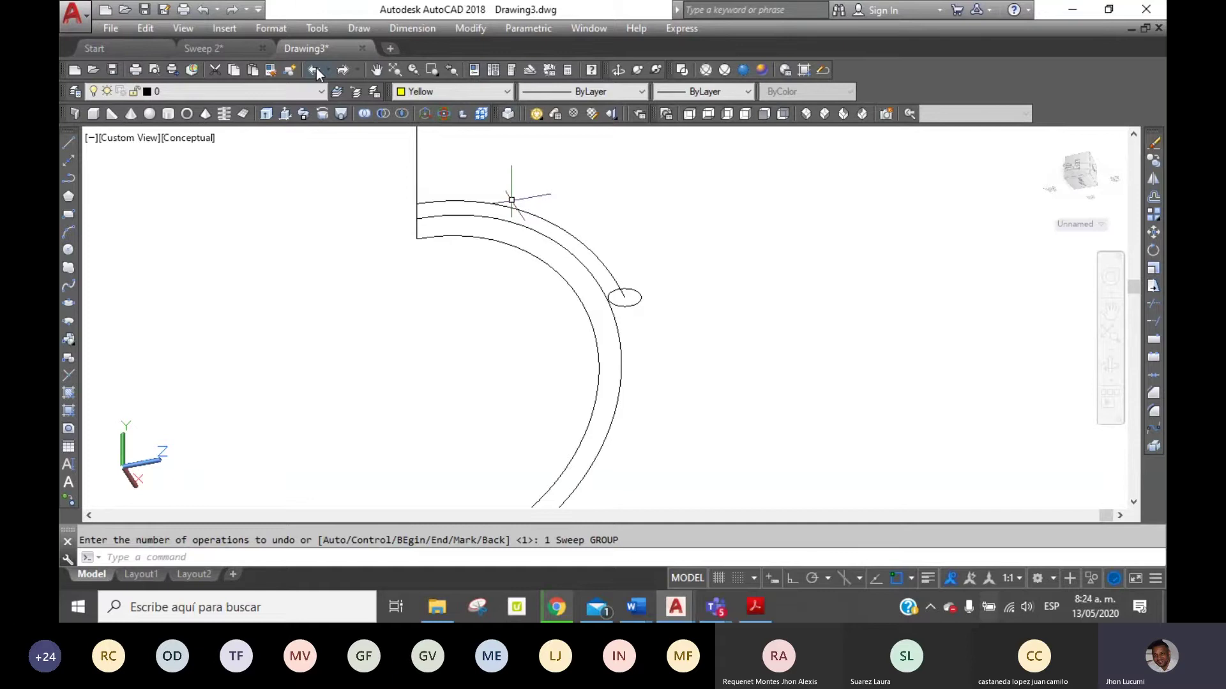
# Undo the orbit, yellow colour and ellipse rotation, then show the Front view.
pyautogui.click(316, 67)
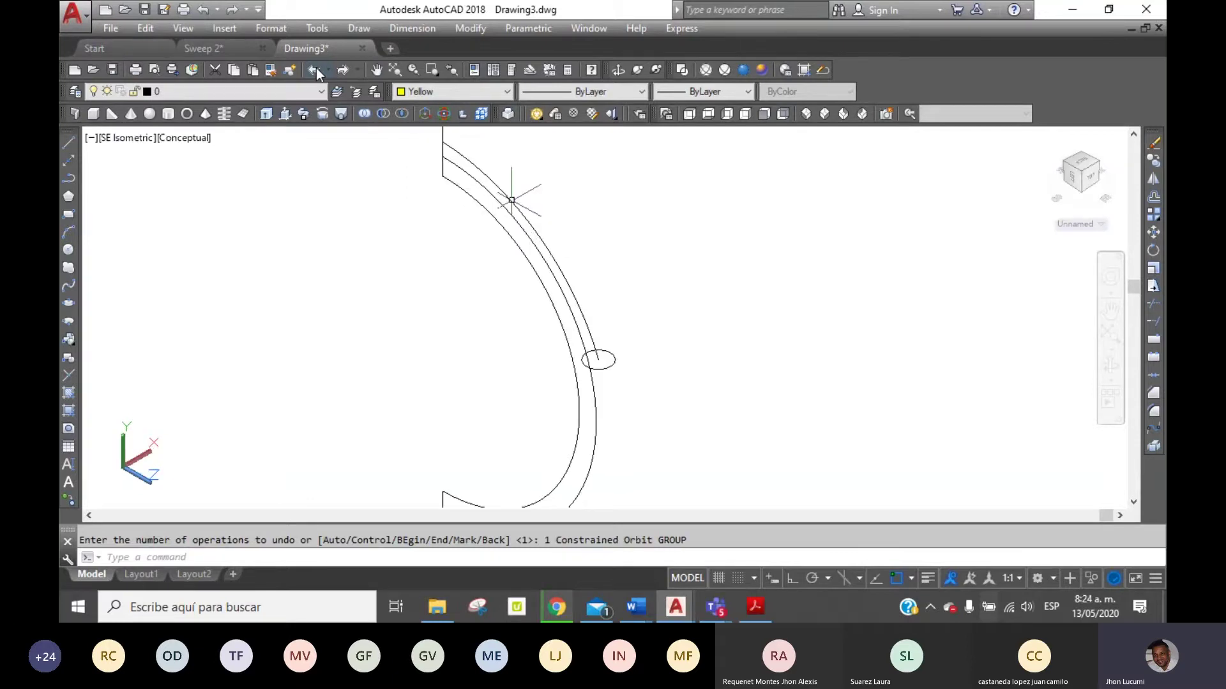
pyautogui.click(316, 68)
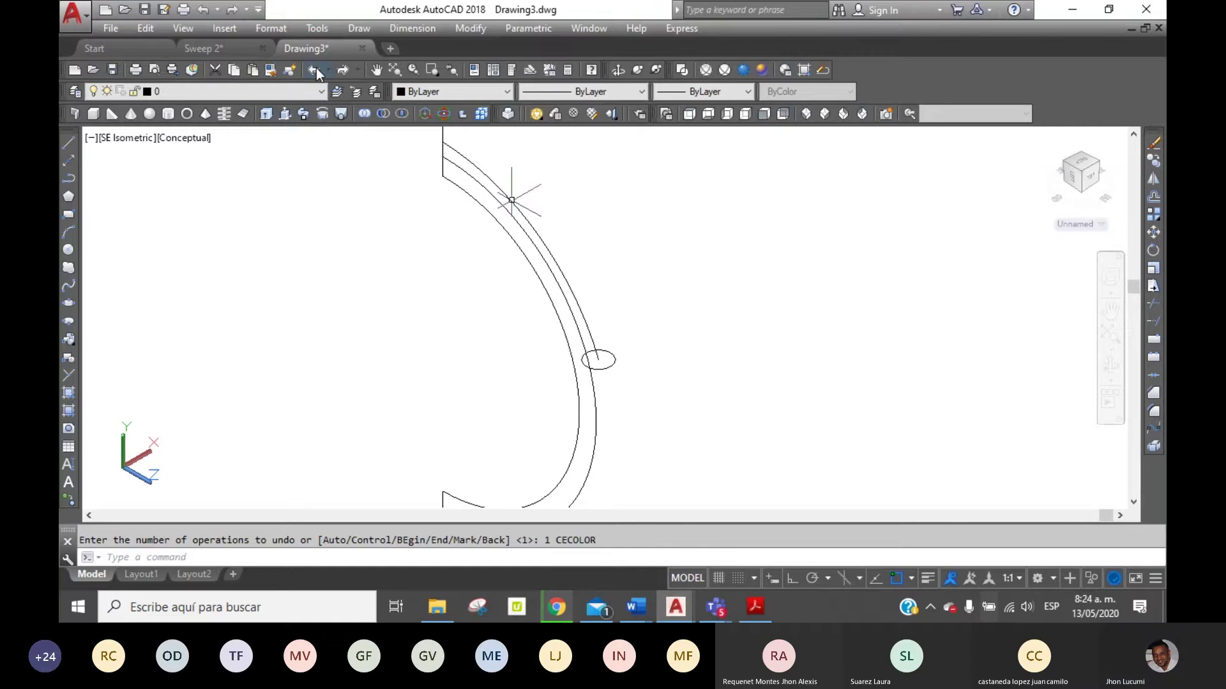
pyautogui.click(316, 68)
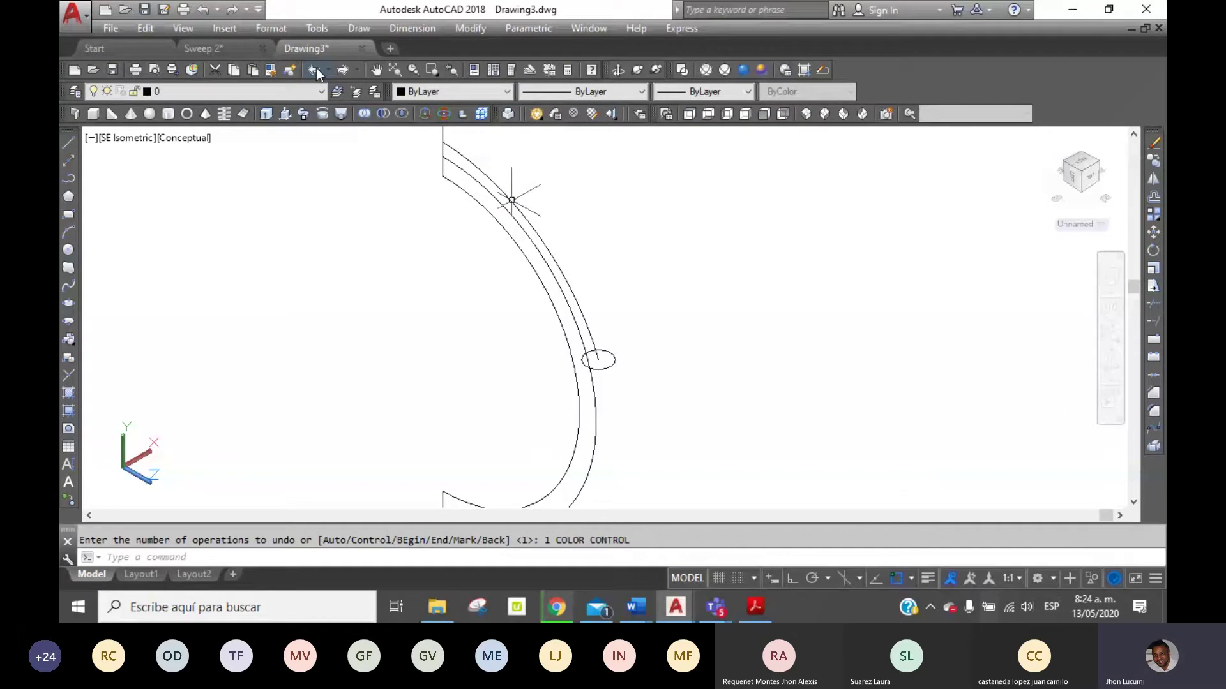
pyautogui.click(315, 68)
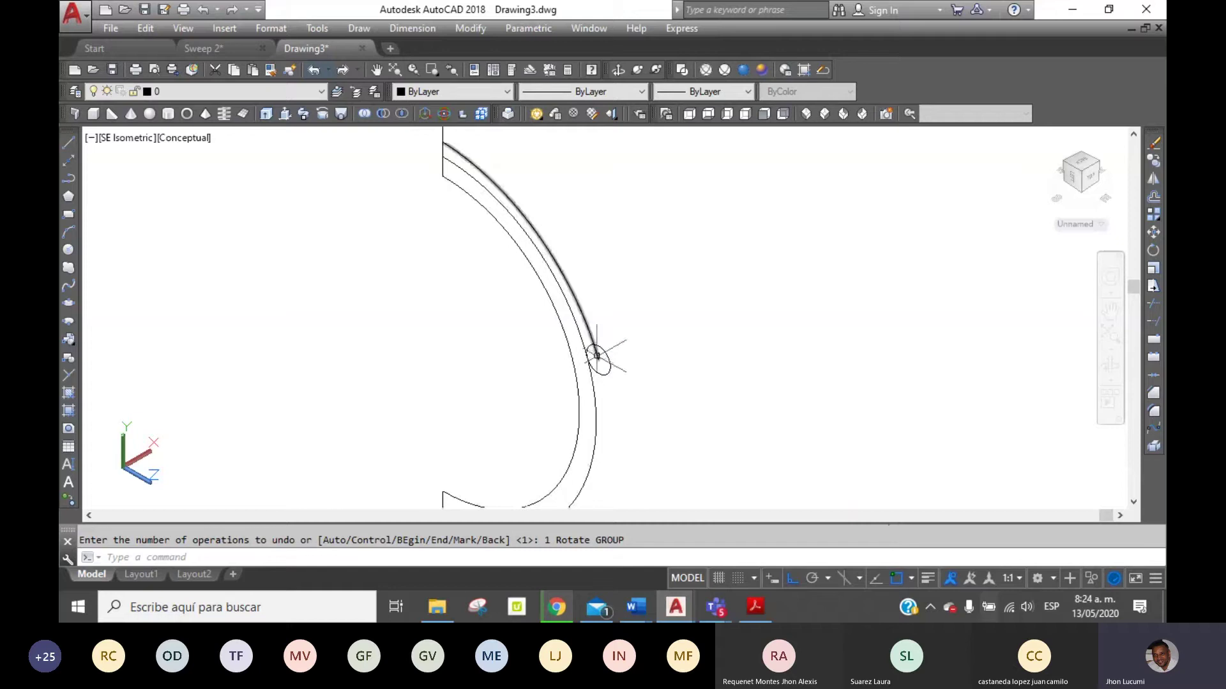
pyautogui.click(771, 115)
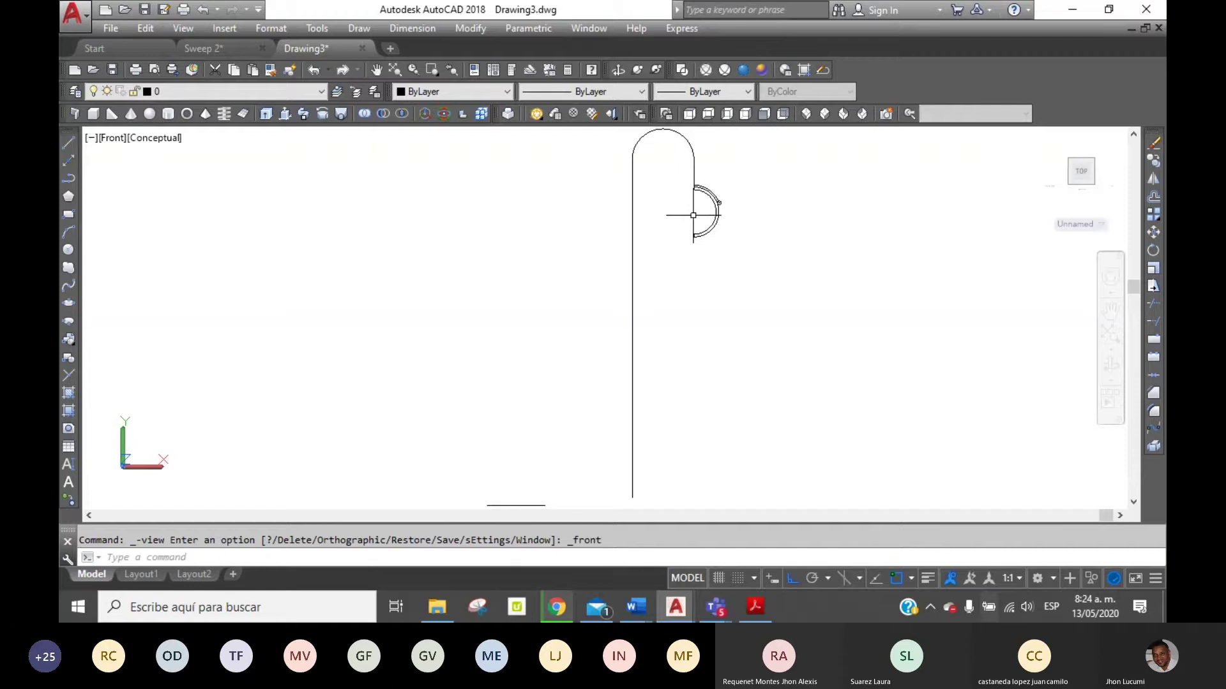
# In Right view, draw a short vertical trial line beside the lamp.
pyautogui.click(745, 115)
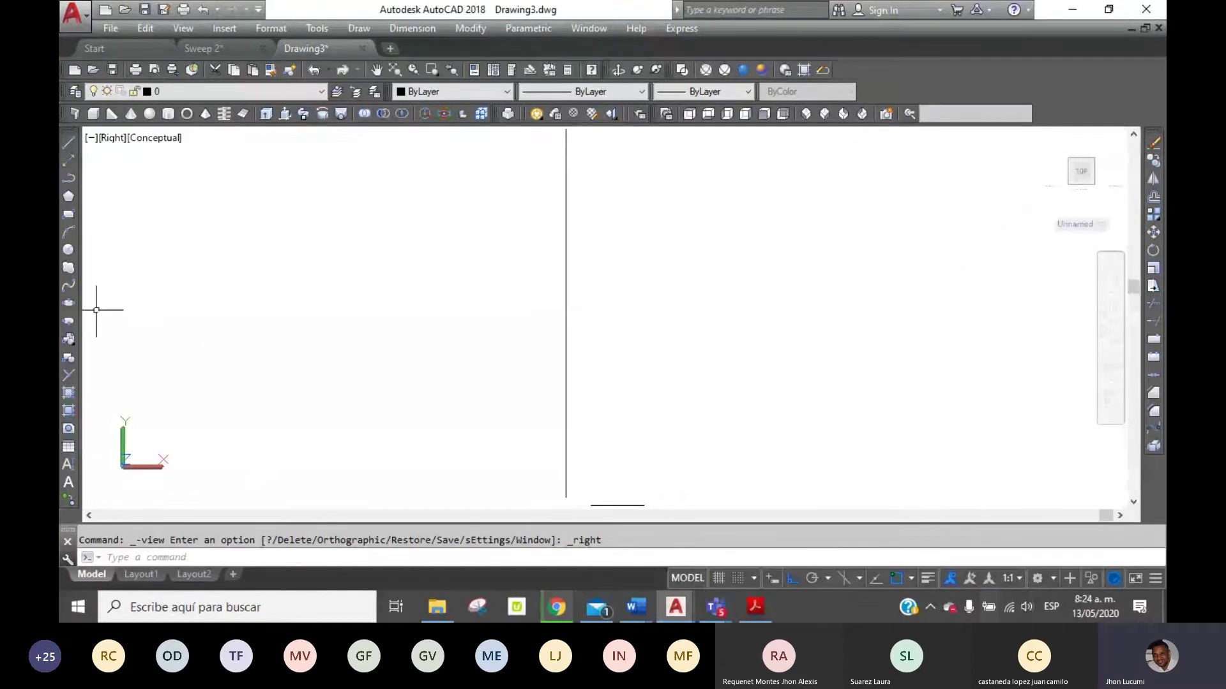
pyautogui.click(67, 143)
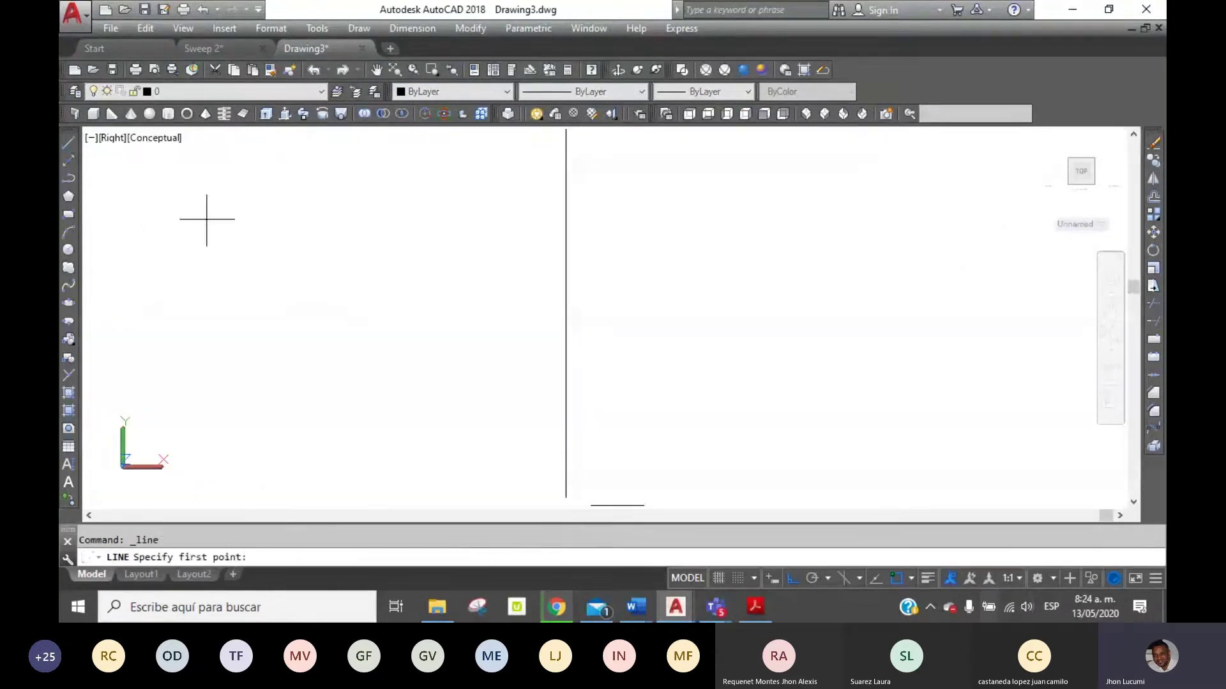
pyautogui.click(337, 224)
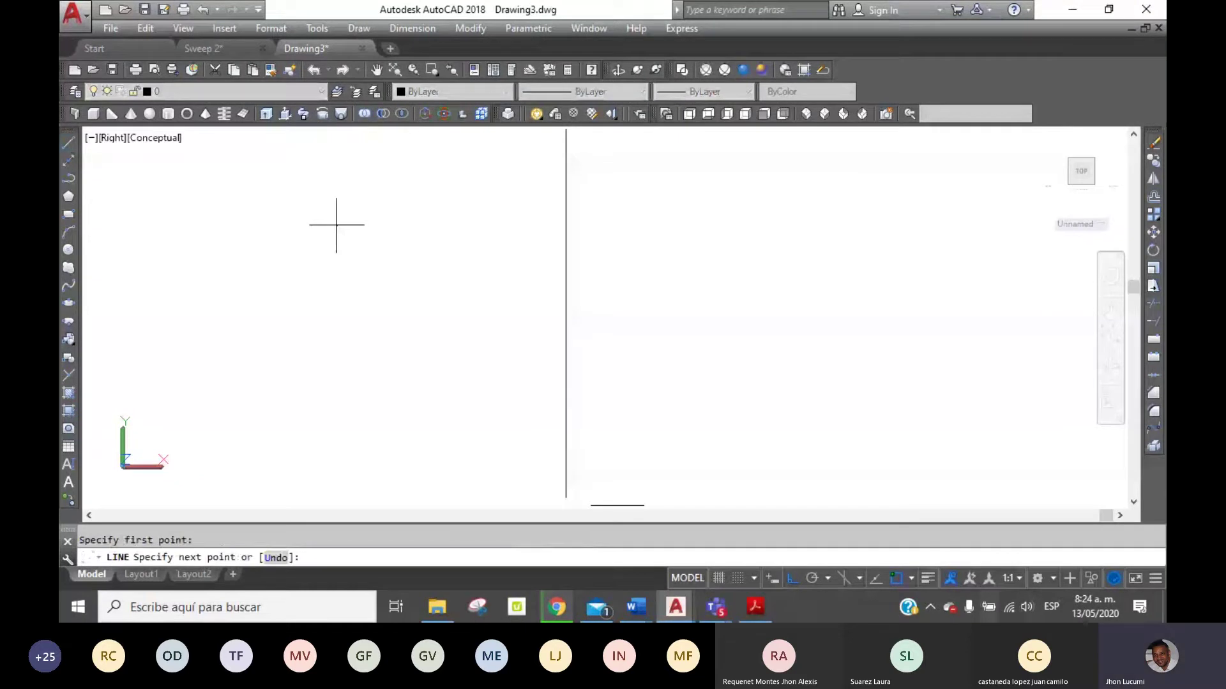
pyautogui.click(336, 323)
pyautogui.press('Return')
# Start rotating the trial line about its midpoint with Ortho off, then cancel.
pyautogui.write('ro')
pyautogui.press('Return')
pyautogui.moveTo(364, 319); pyautogui.dragTo(301, 282)
pyautogui.press('Return')
pyautogui.click(336, 274)
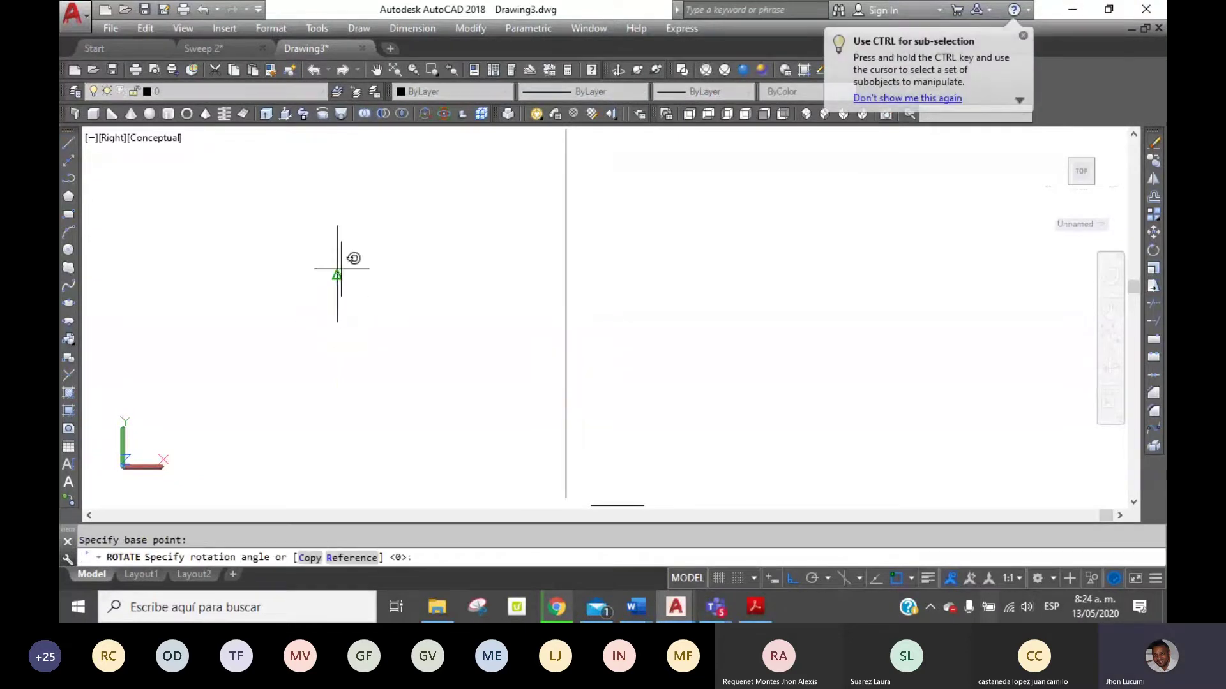
pyautogui.click(793, 579)
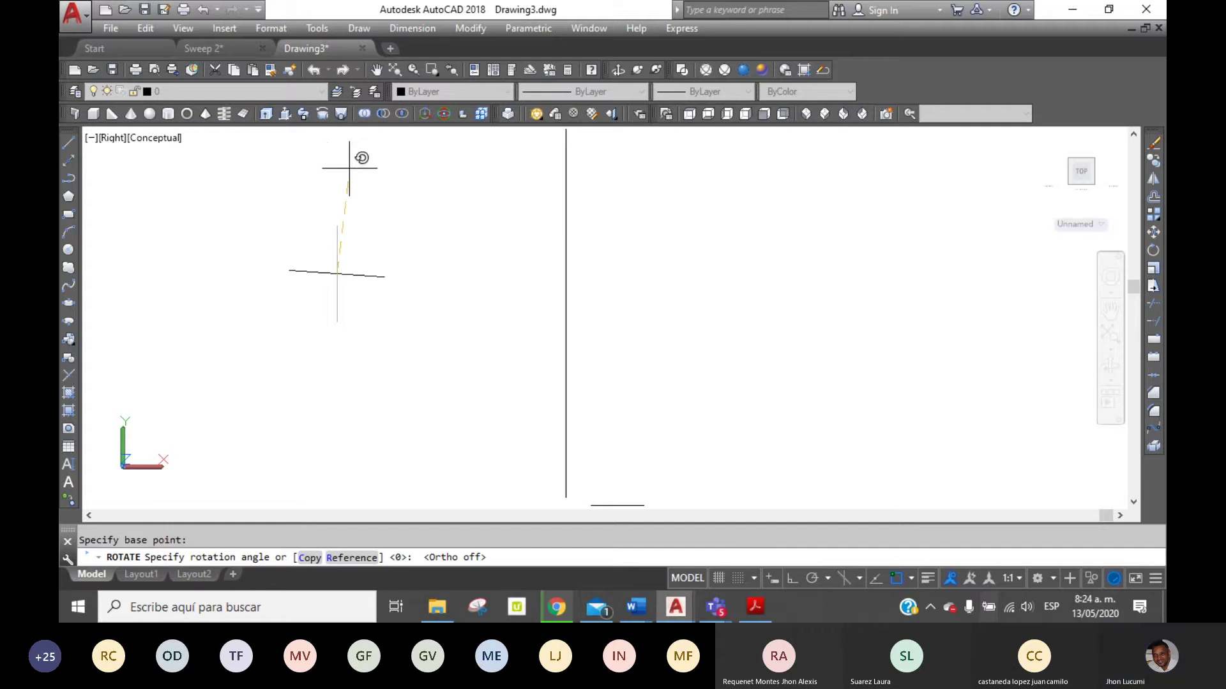
pyautogui.press('Escape')
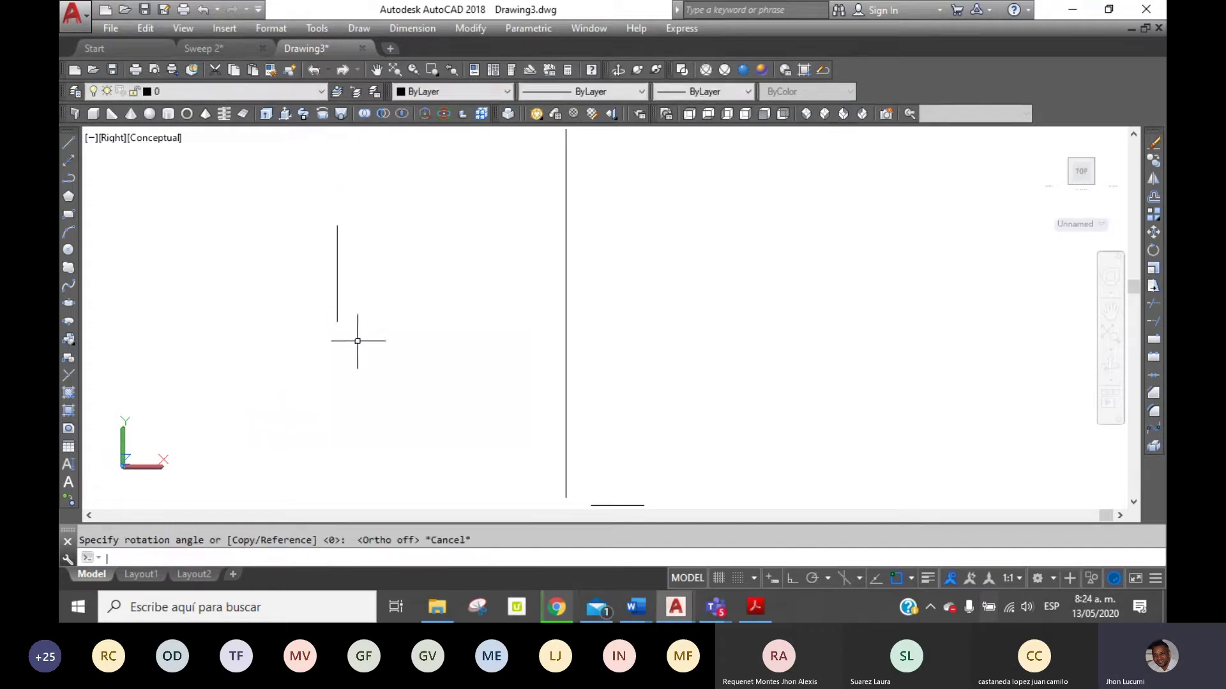
# Erase the trial line and switch to SE Isometric view.
pyautogui.click(374, 304)
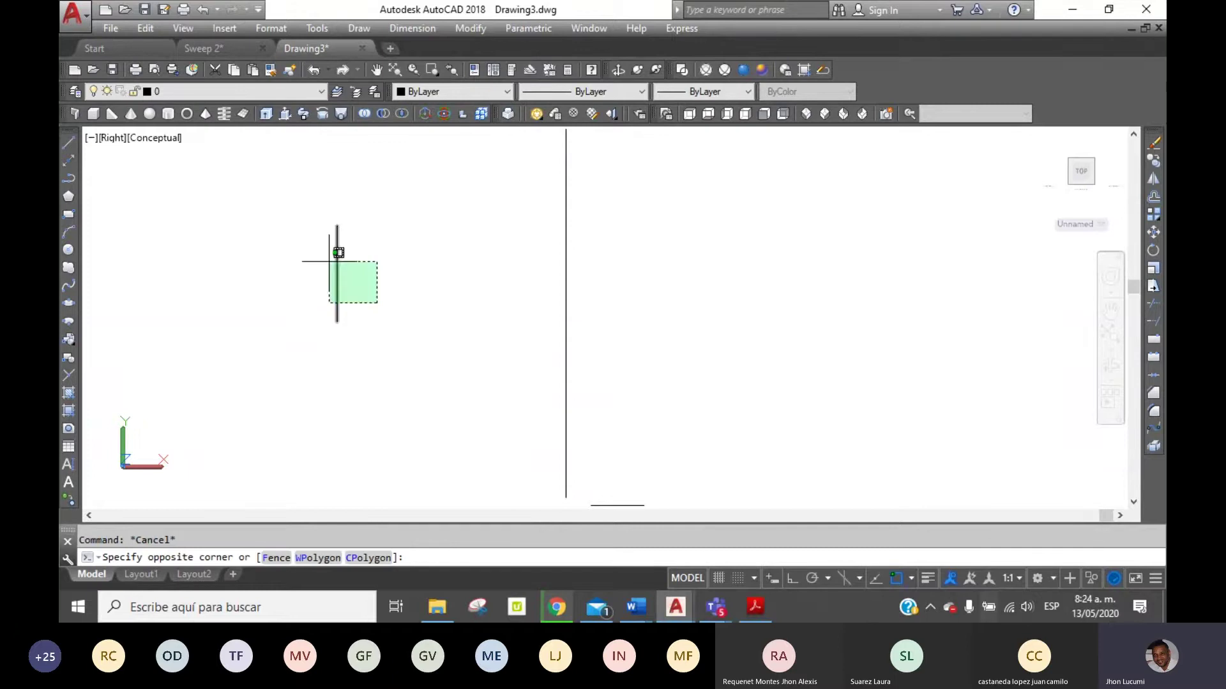
pyautogui.click(298, 235)
pyautogui.press('Delete')
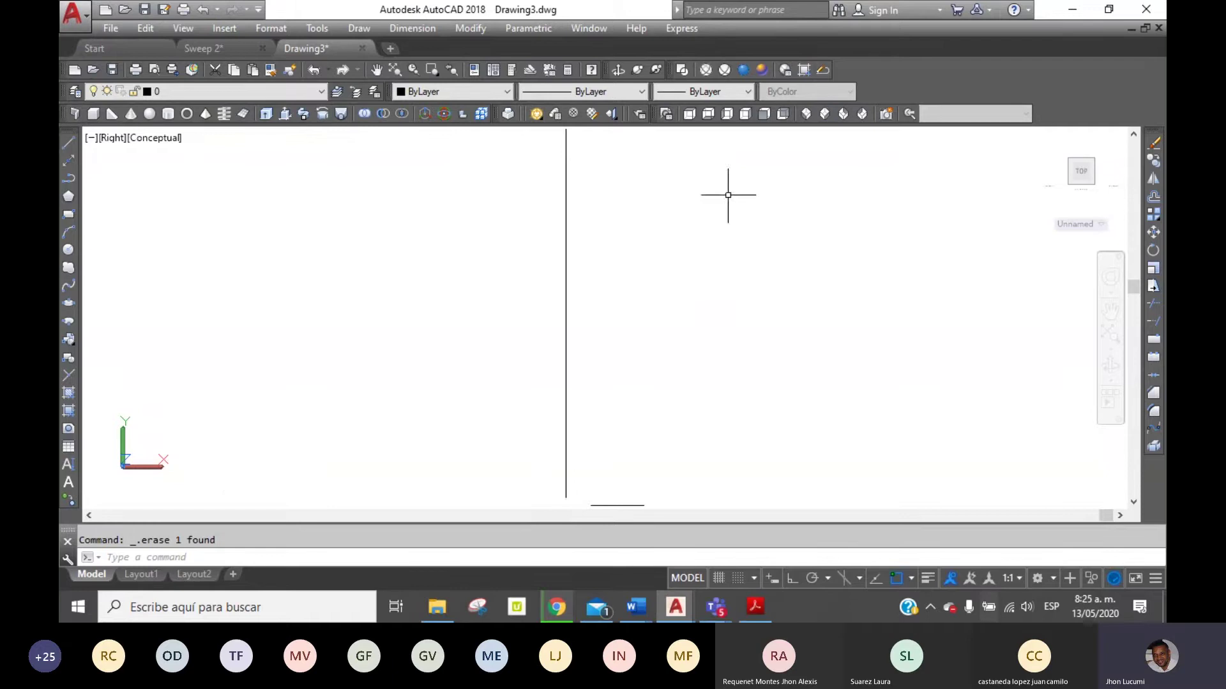
pyautogui.click(828, 113)
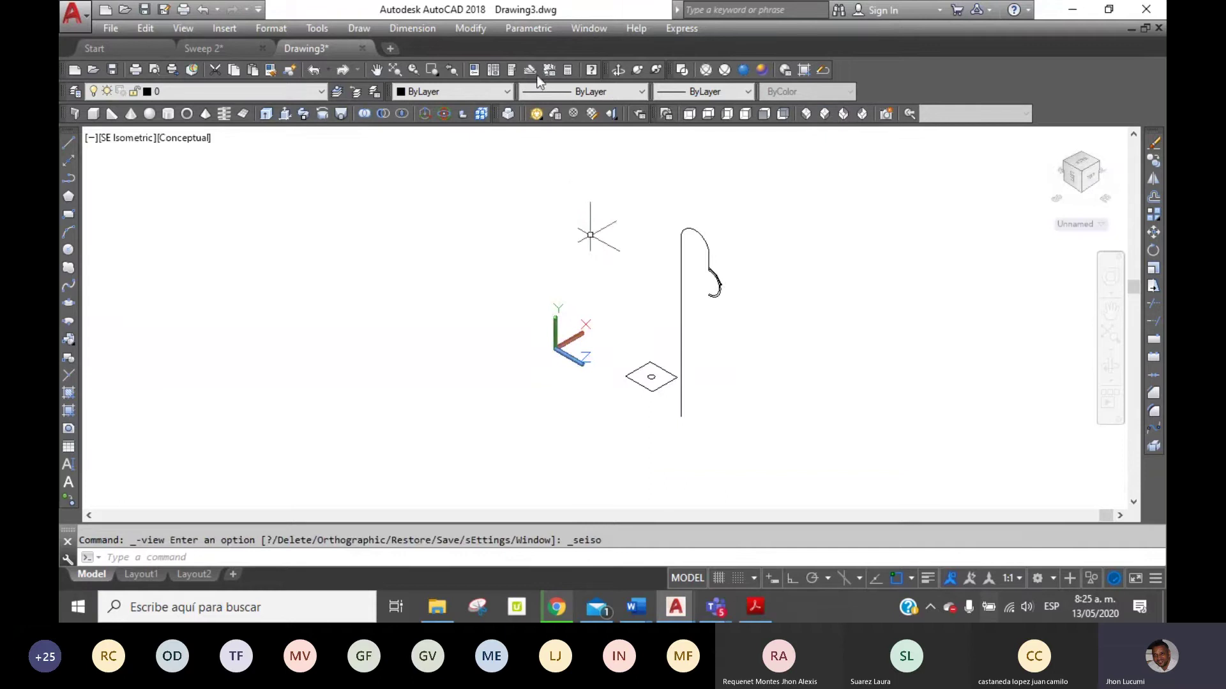
# Zoom onto the profile circle and rotate it 90° about its centre.
pyautogui.click(431, 70)
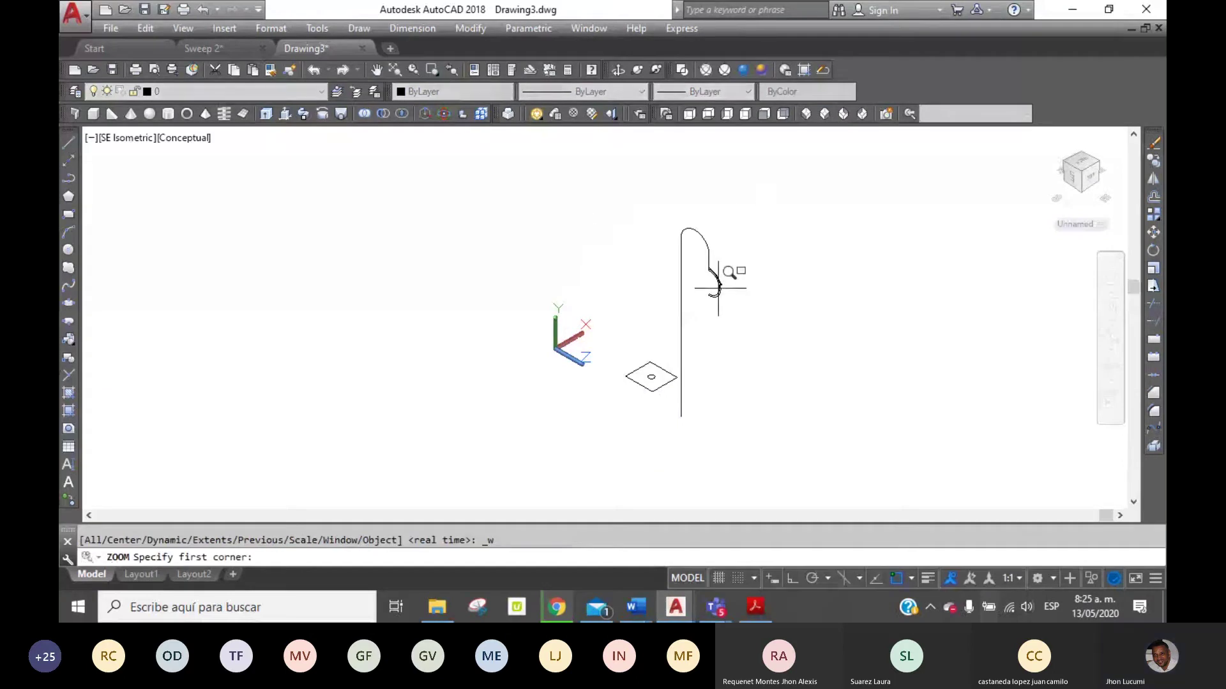
pyautogui.click(719, 288)
pyautogui.click(747, 276)
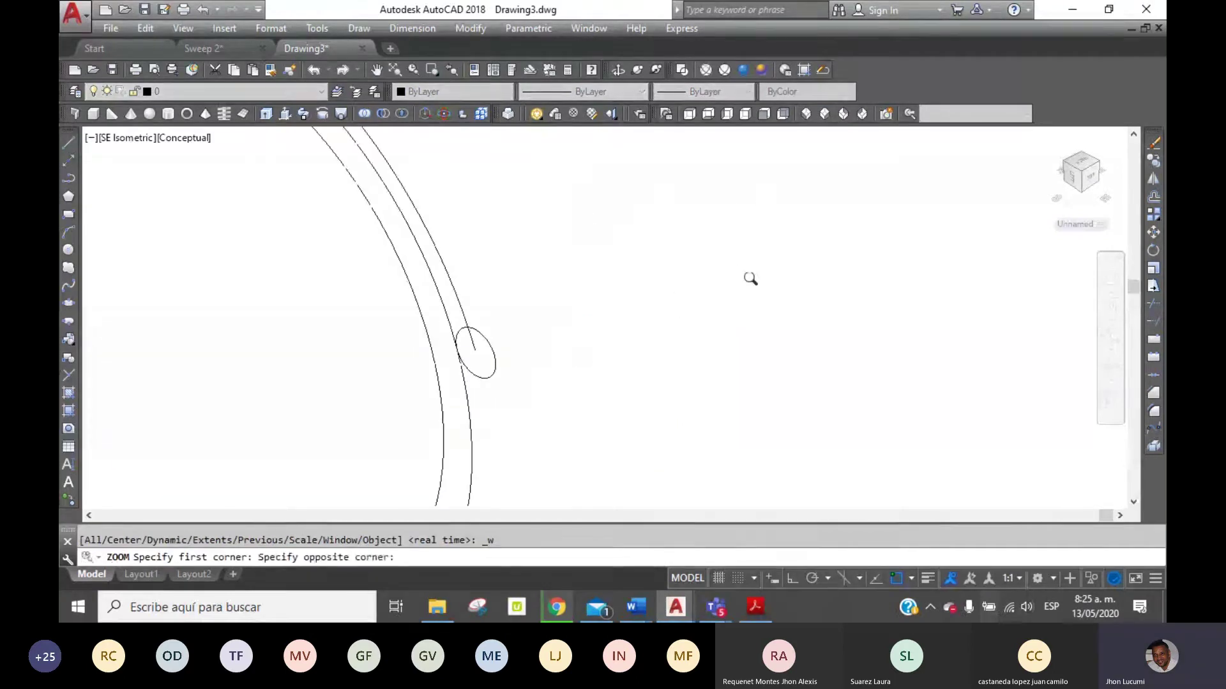
pyautogui.click(1152, 251)
pyautogui.click(465, 345)
pyautogui.press('Return')
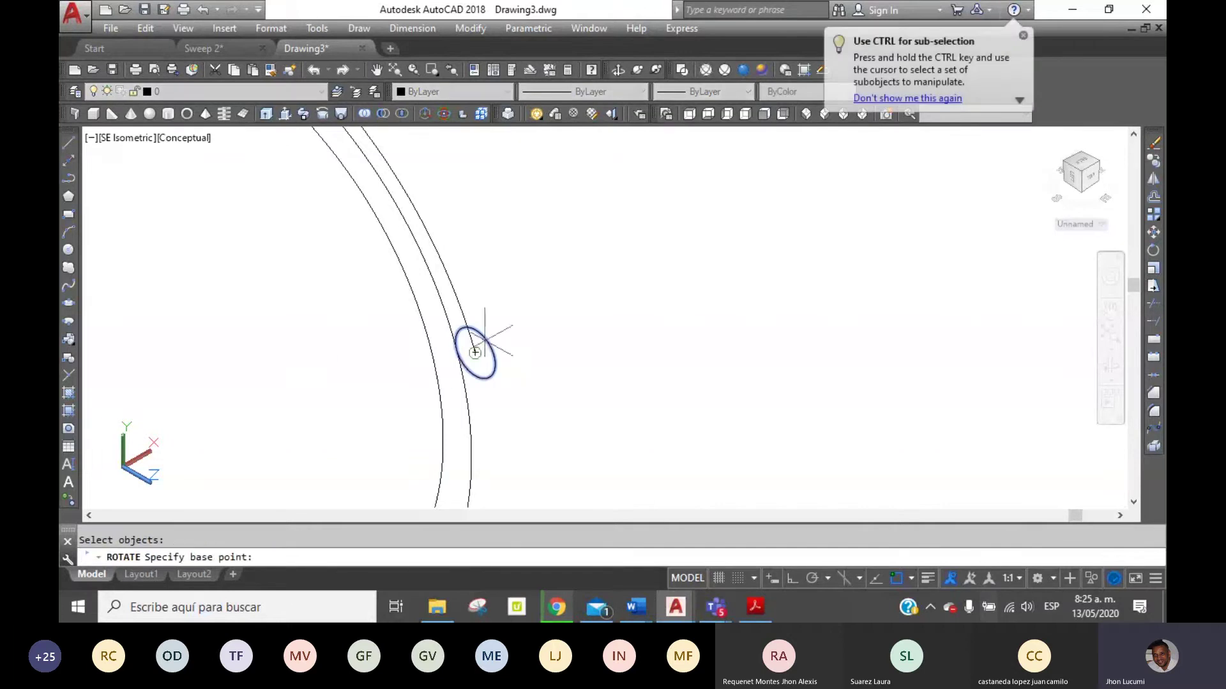
pyautogui.click(476, 351)
pyautogui.write('90')
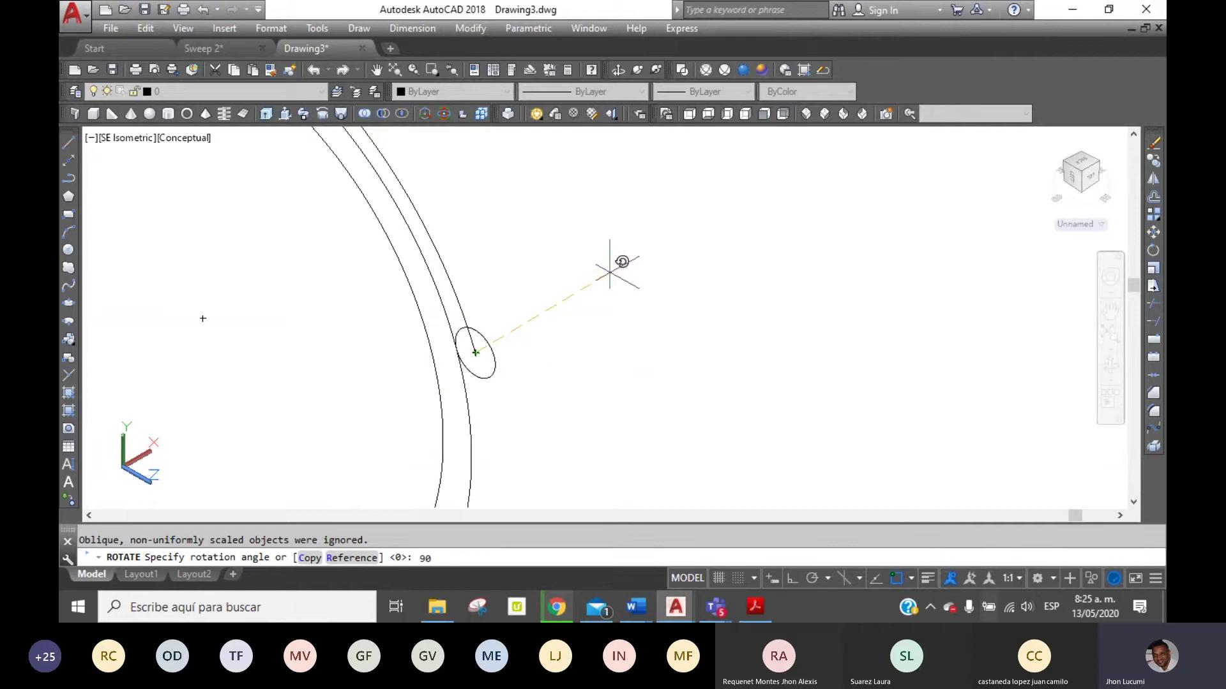
pyautogui.press('Return')
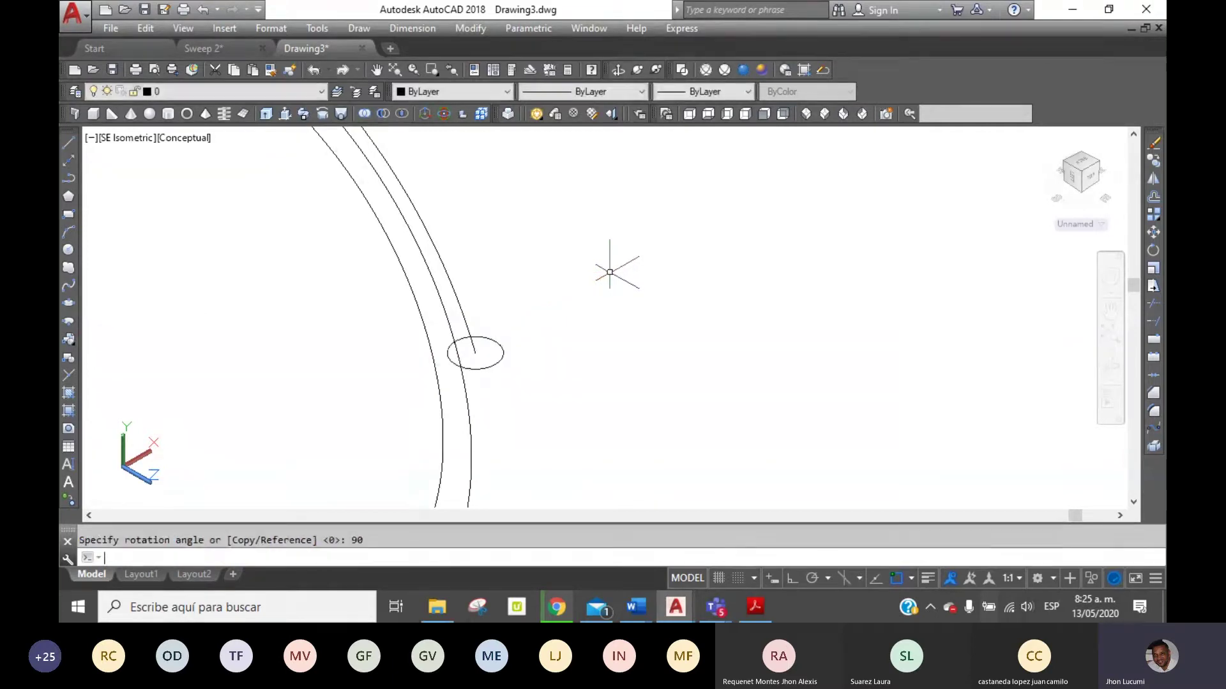
# Orbit the view so the arc bends the other way, then make Yellow the current colour.
pyautogui.click(618, 70)
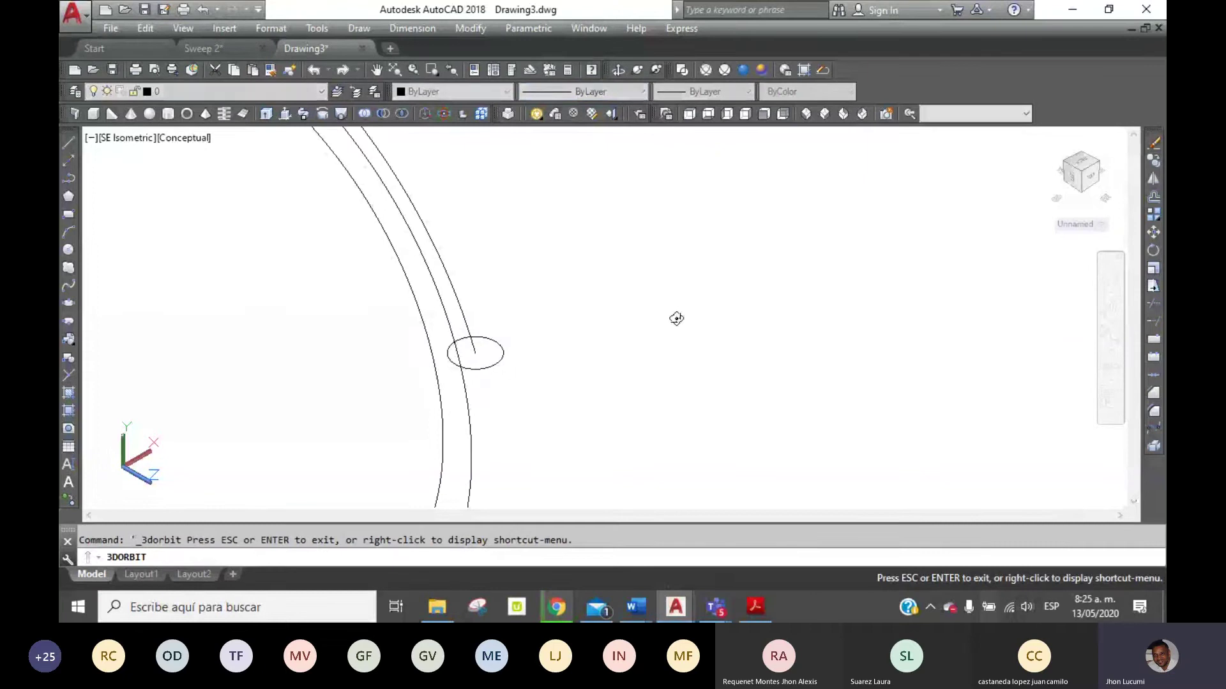
pyautogui.moveTo(676, 318); pyautogui.dragTo(659, 217)
pyautogui.rightClick(558, 198)
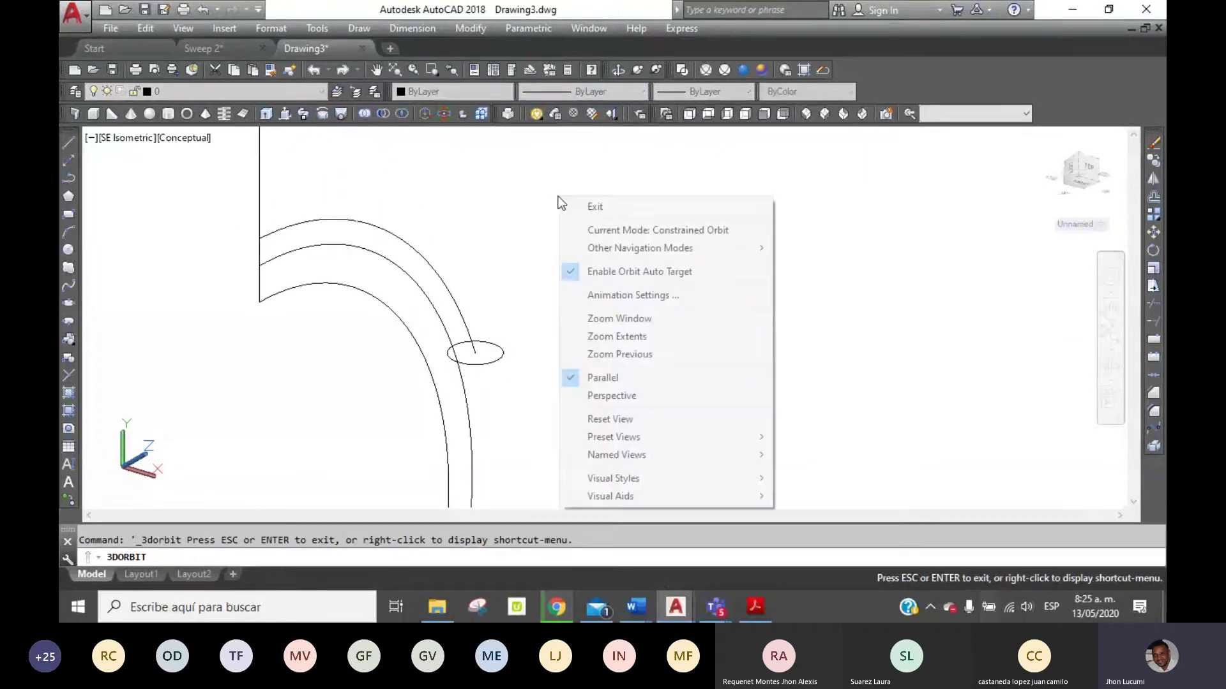
pyautogui.click(565, 207)
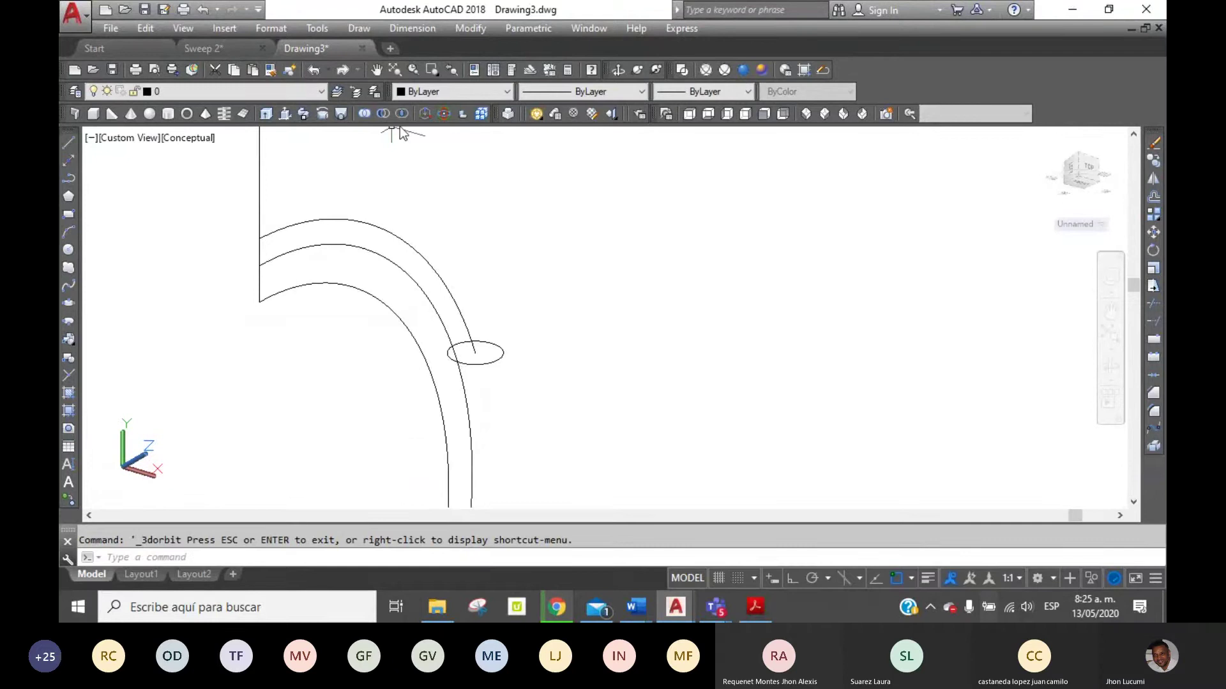
pyautogui.press('Escape')
pyautogui.click(447, 91)
pyautogui.click(442, 148)
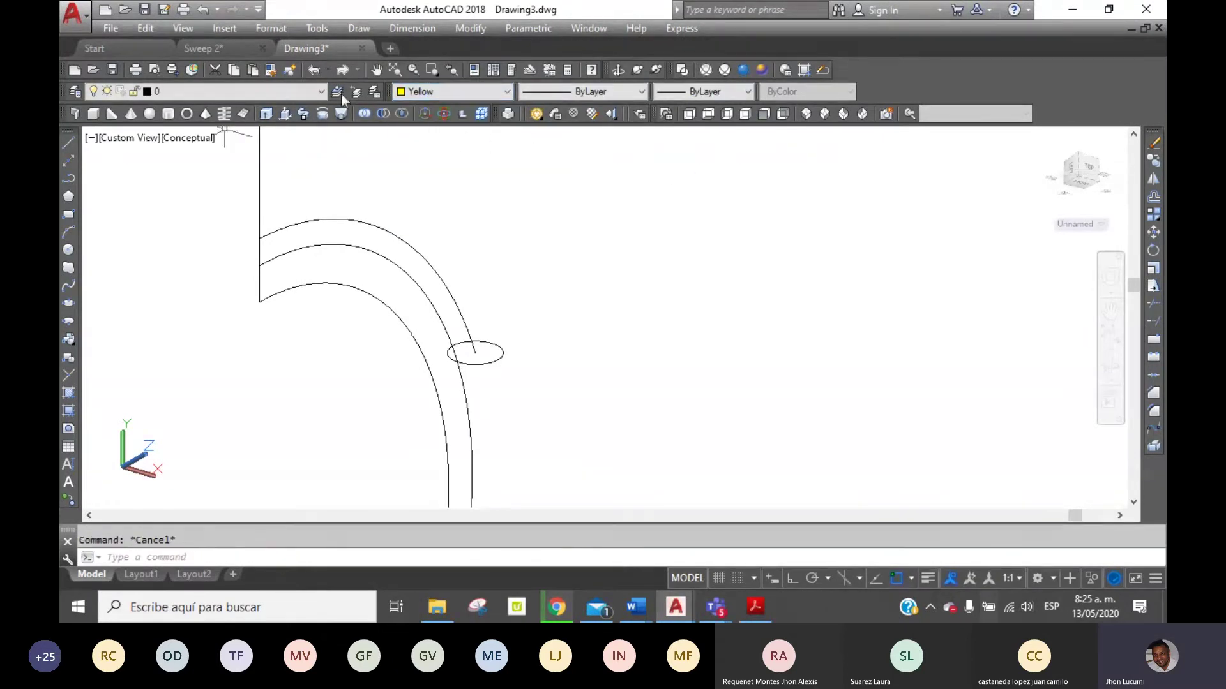
# Sweep the small profile circle along the outer curved arc to form a yellow solid tube.
pyautogui.click(303, 114)
pyautogui.click(498, 344)
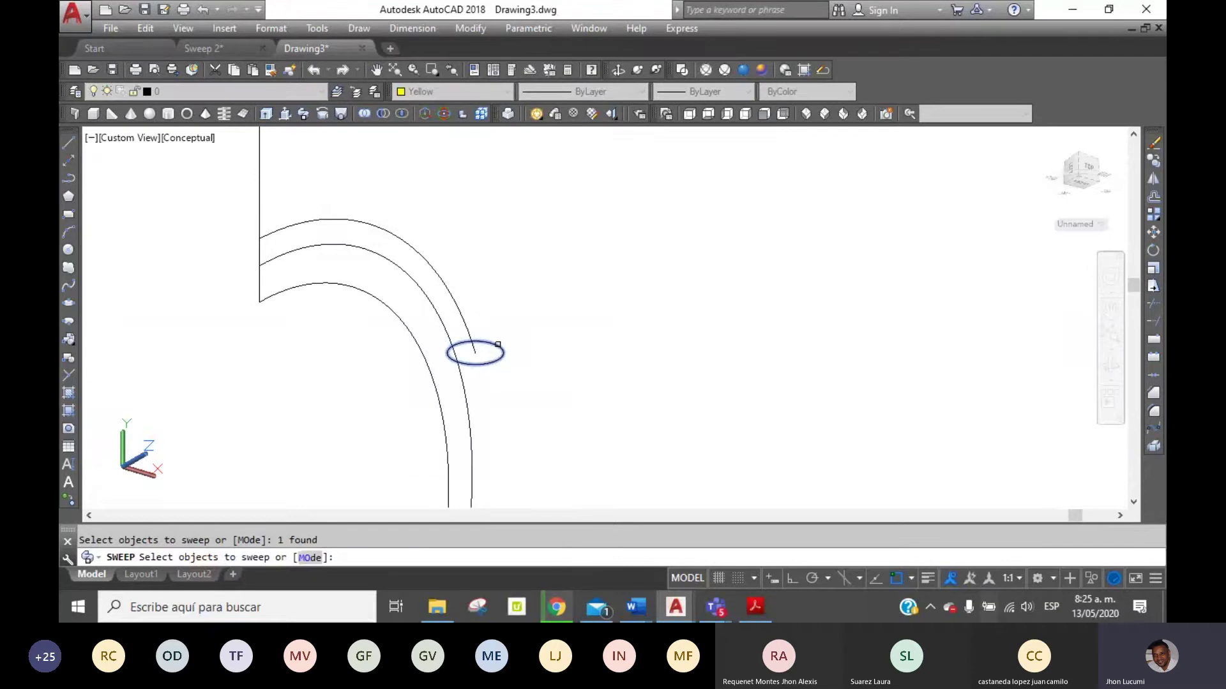
pyautogui.press('Return')
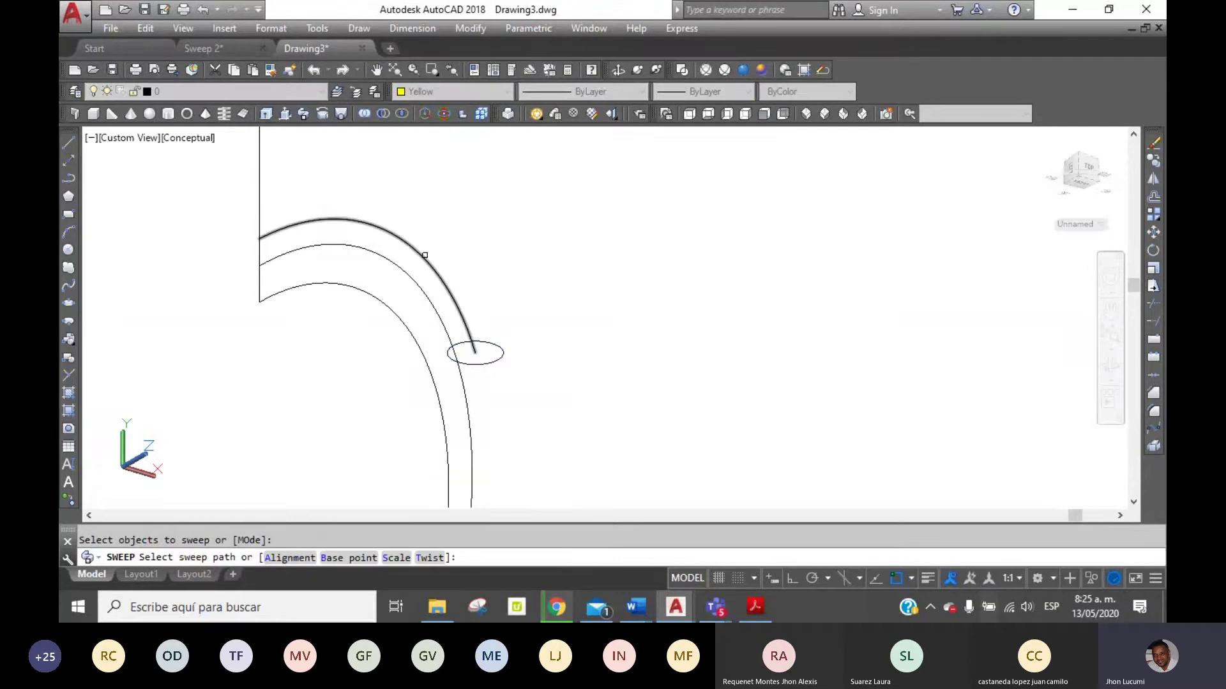
pyautogui.click(425, 254)
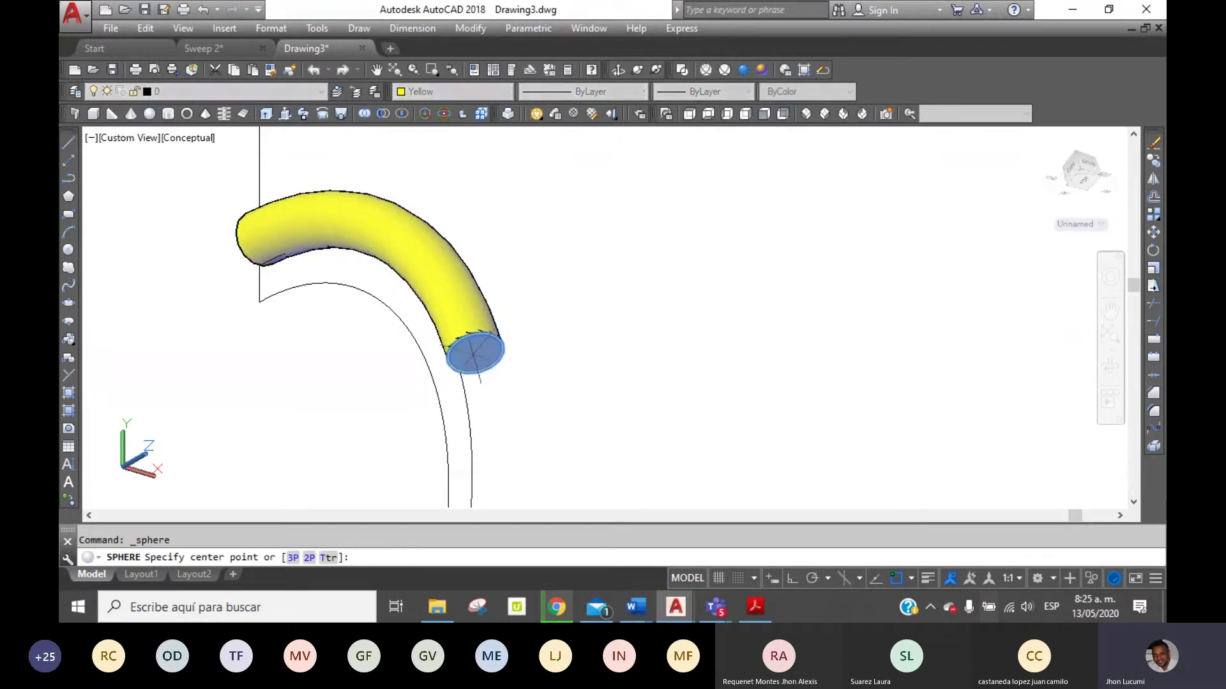
# Try twice to place a sphere centre on the tube end, cancelling both attempts.
pyautogui.click(475, 353)
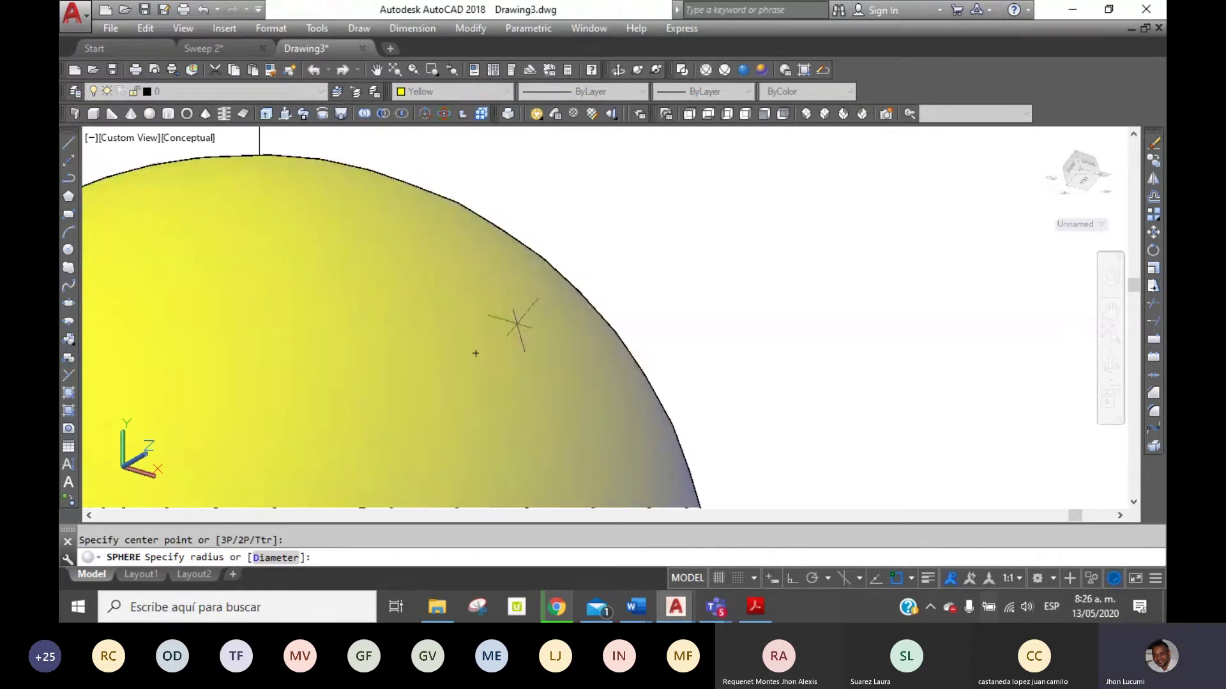
pyautogui.press('Escape')
pyautogui.press('Return')
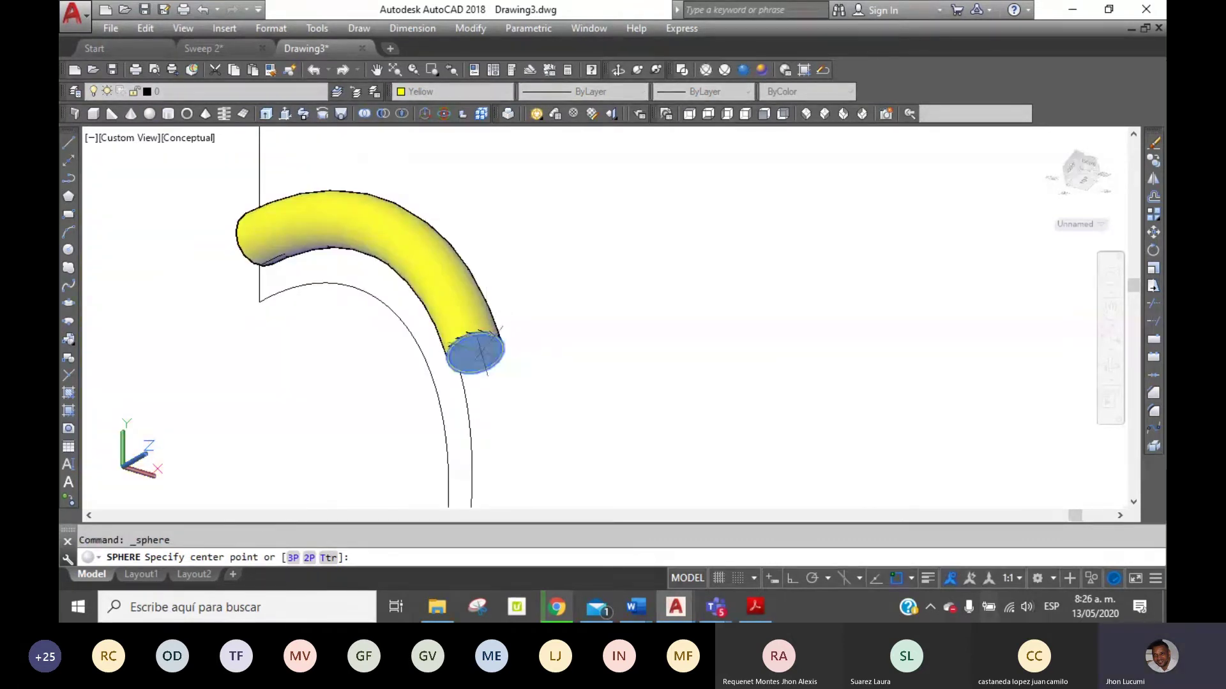
pyautogui.click(475, 352)
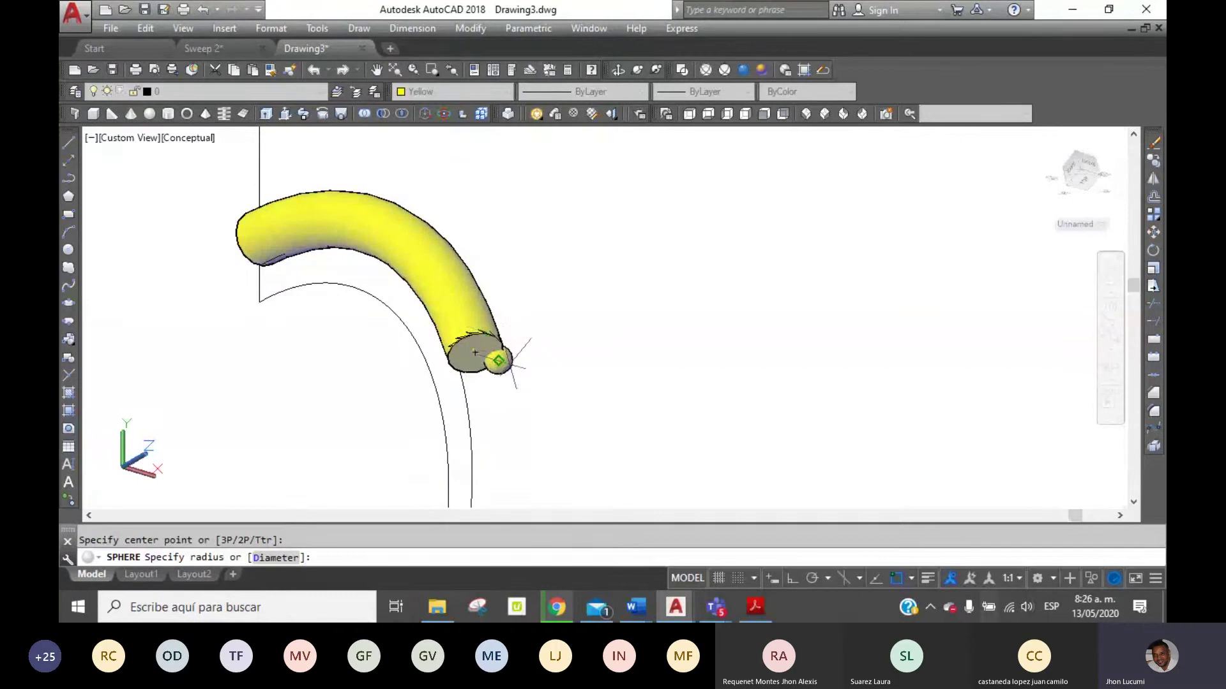
pyautogui.press('Escape')
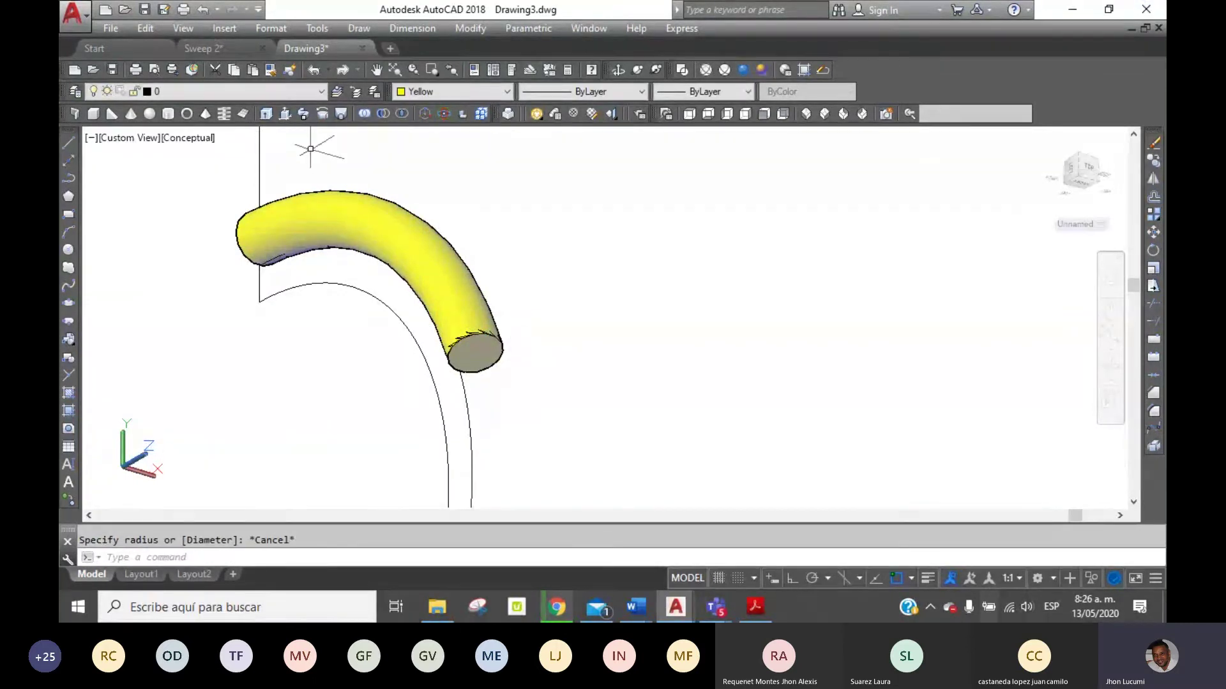
# In 2D Wireframe, draw a sphere matching the tube's end circle, then return to Conceptual shading.
pyautogui.click(683, 70)
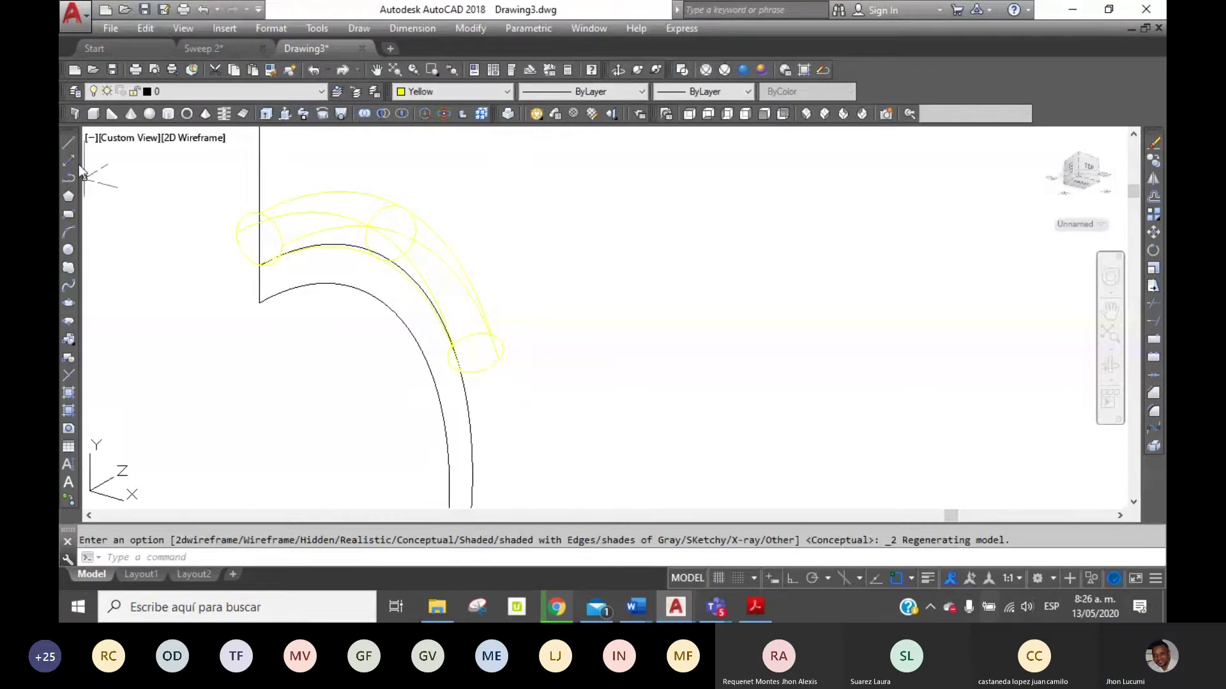
pyautogui.click(149, 113)
pyautogui.click(476, 353)
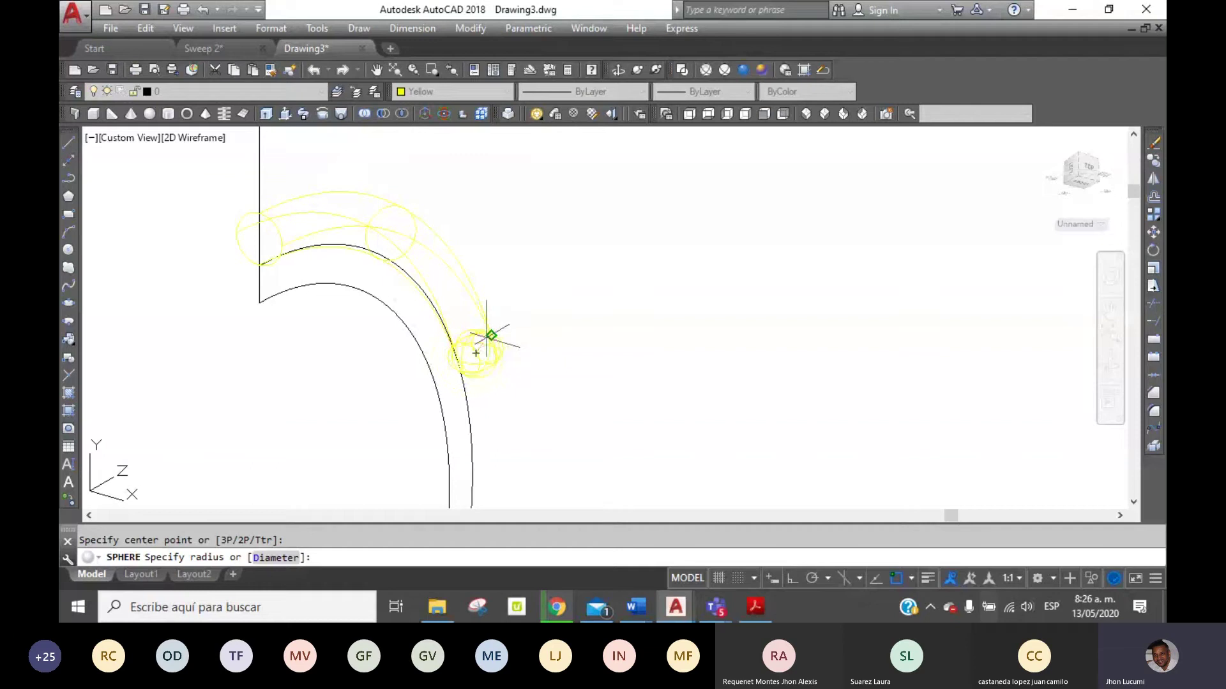
pyautogui.click(488, 337)
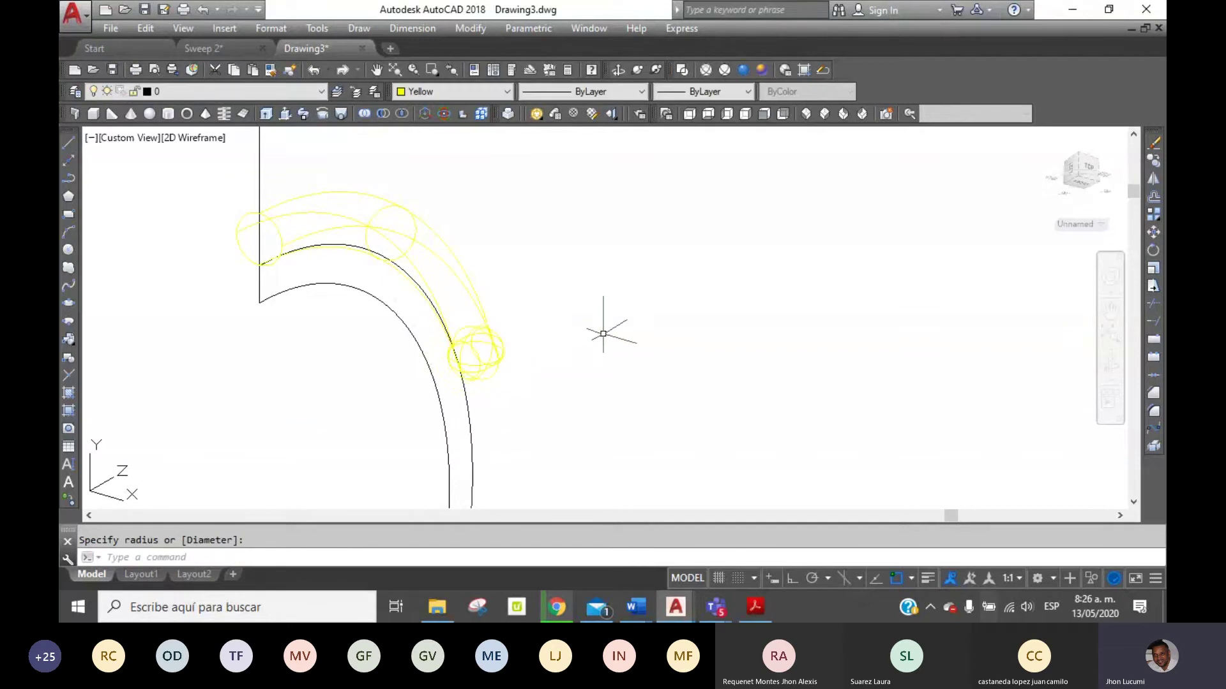
pyautogui.click(766, 72)
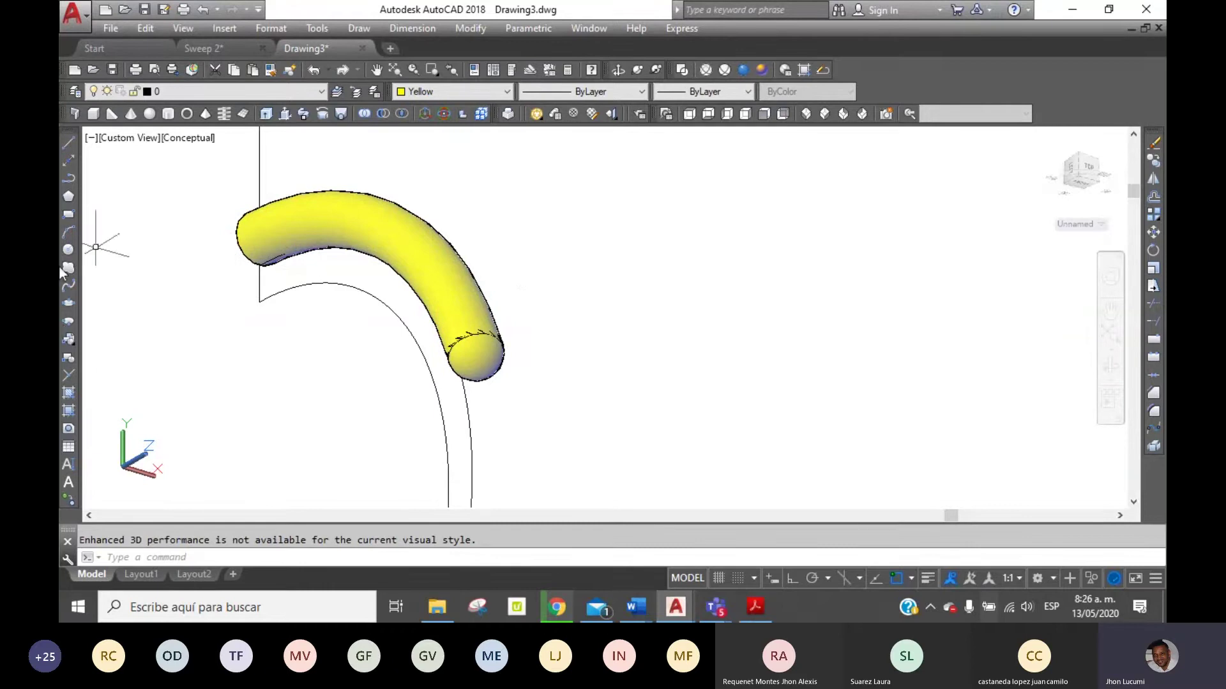
pyautogui.click(364, 114)
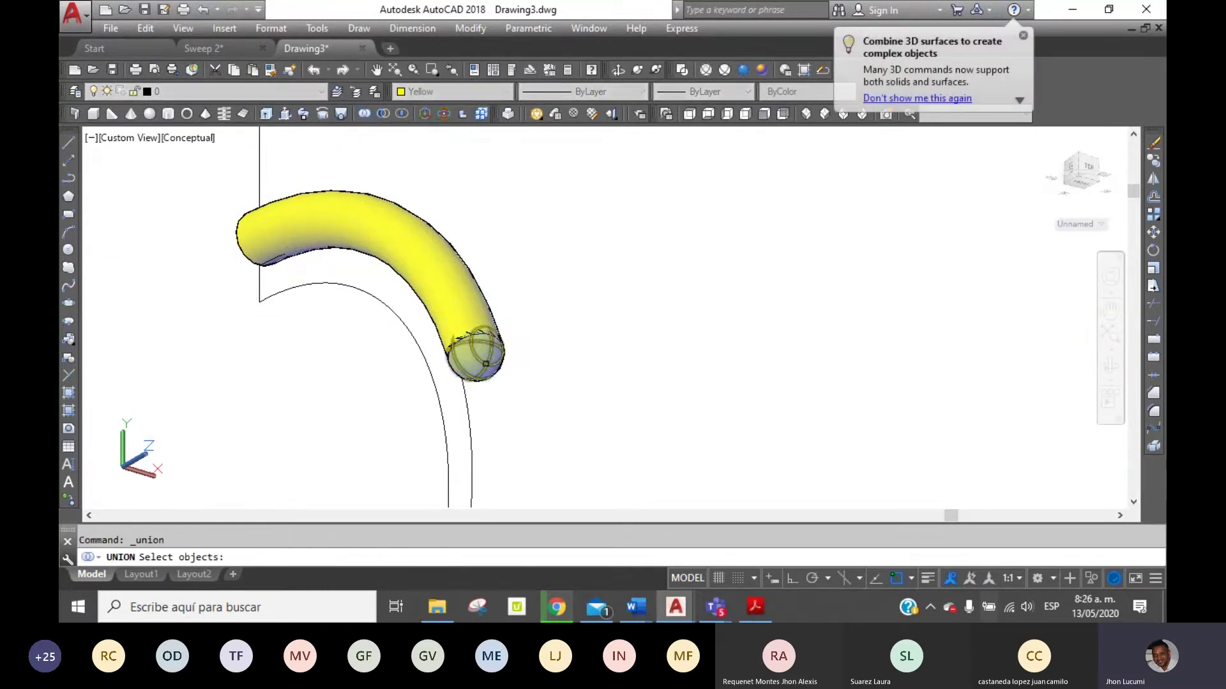
# Union the end sphere and the yellow tube into one solid.
pyautogui.click(477, 361)
pyautogui.click(439, 276)
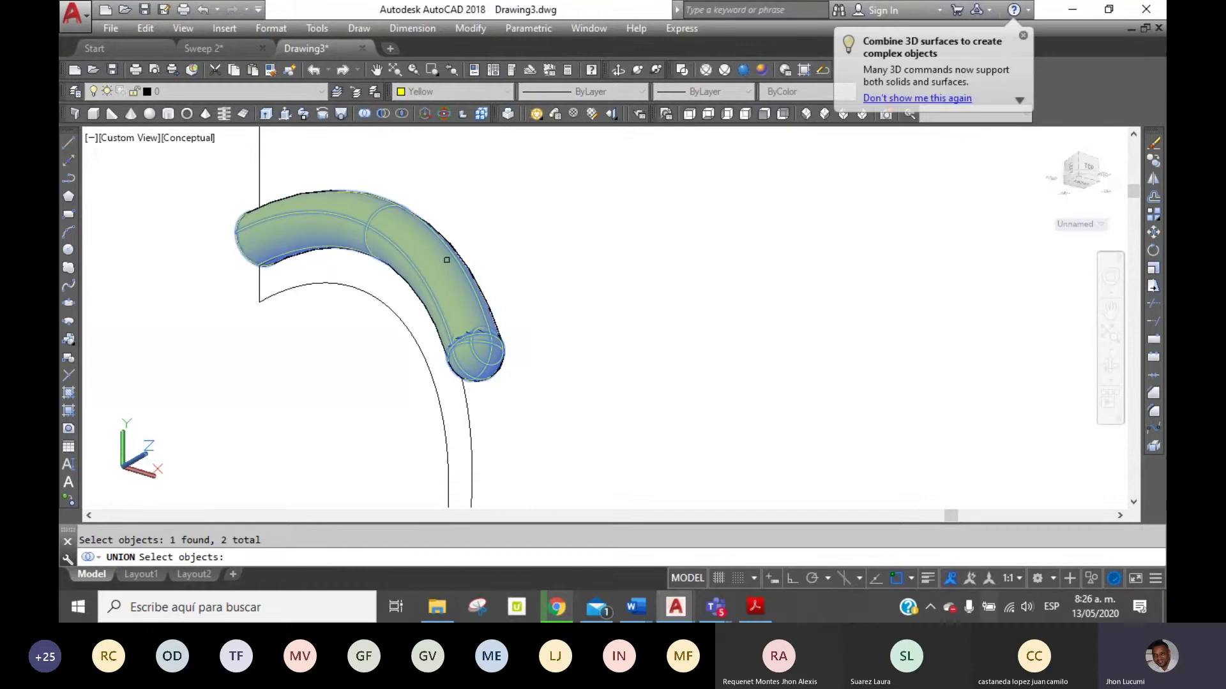
pyautogui.press('Return')
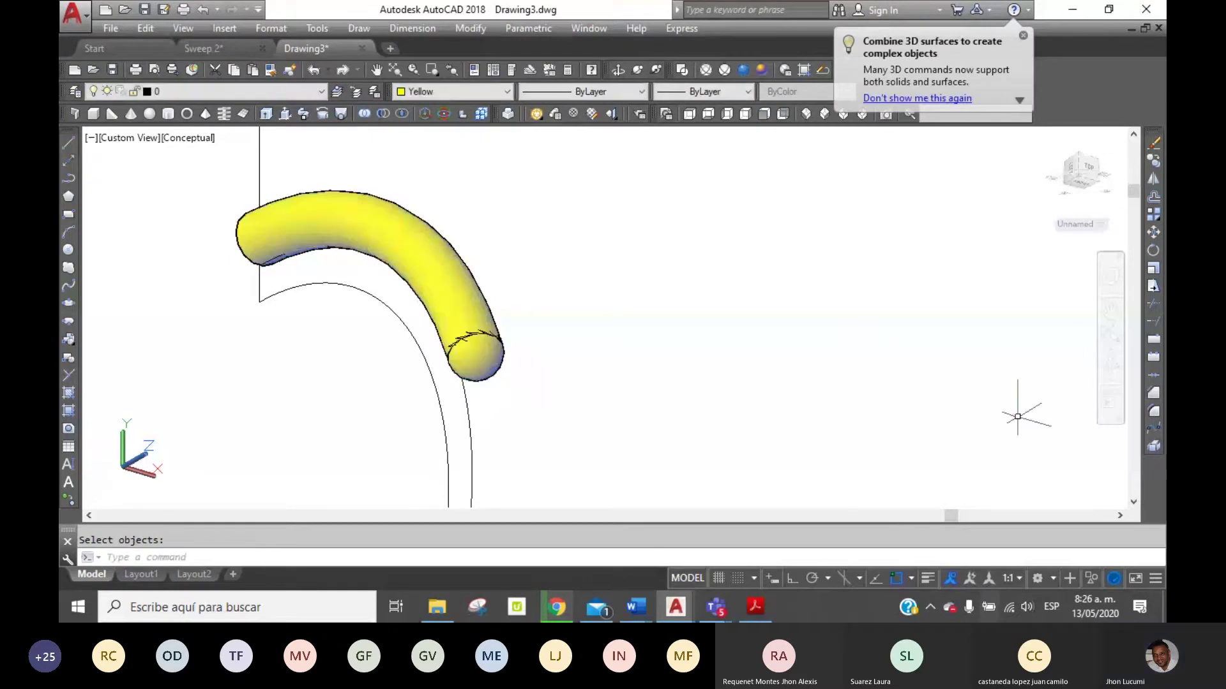
# Orbit around the merged tube, then undo the orbit changes.
pyautogui.click(616, 68)
pyautogui.moveTo(561, 238)
pyautogui.mouseDown()
pyautogui.moveTo(717, 266)
pyautogui.moveTo(657, 274)
pyautogui.moveTo(529, 219)
pyautogui.moveTo(574, 247)
pyautogui.moveTo(596, 219)
pyautogui.moveTo(583, 281)
pyautogui.moveTo(517, 271)
pyautogui.moveTo(498, 247)
pyautogui.mouseUp()
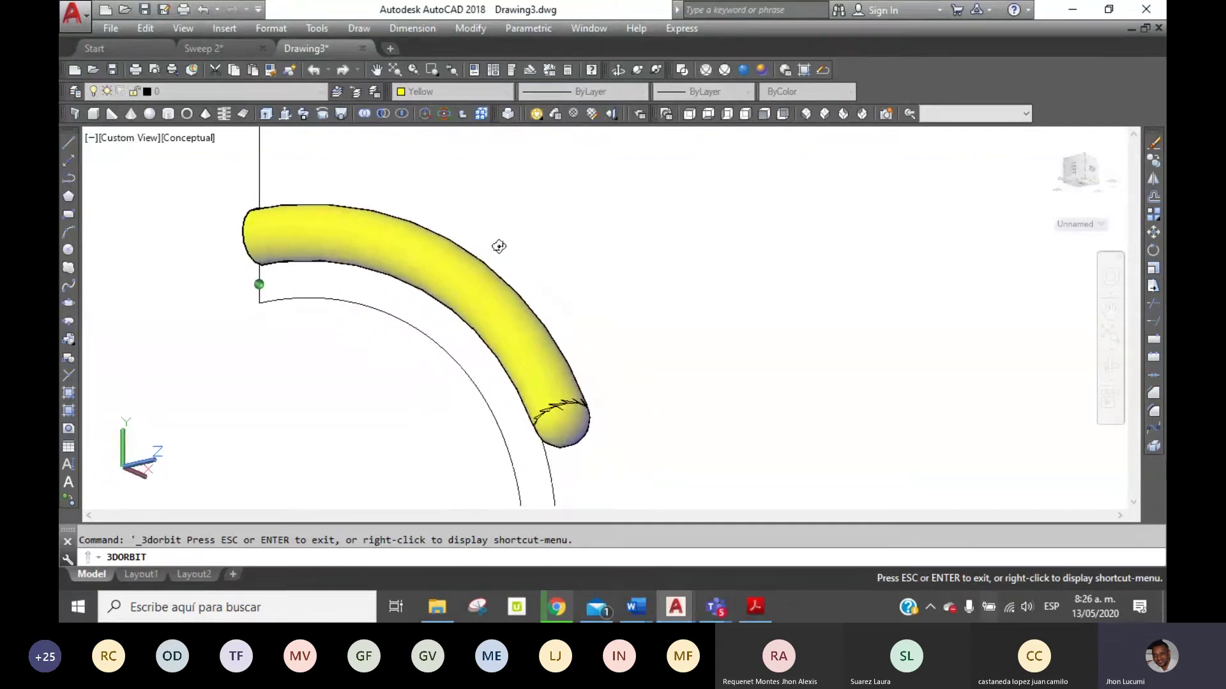
pyautogui.rightClick(485, 212)
pyautogui.click(500, 223)
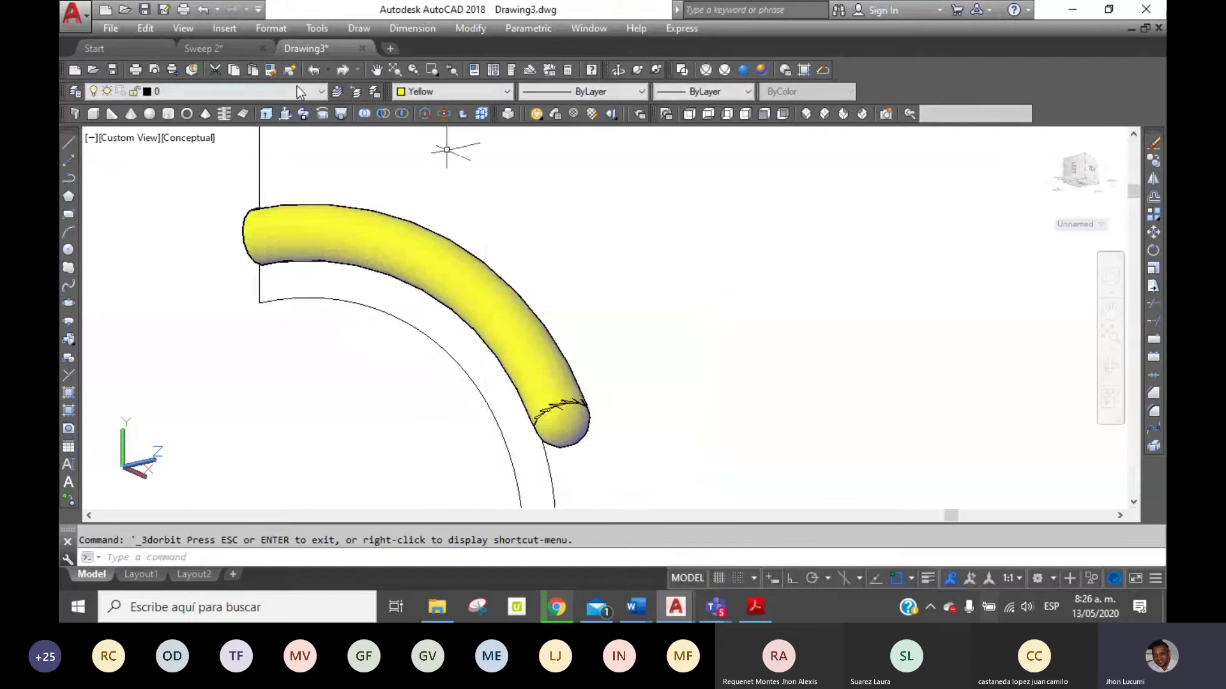
pyautogui.click(319, 70)
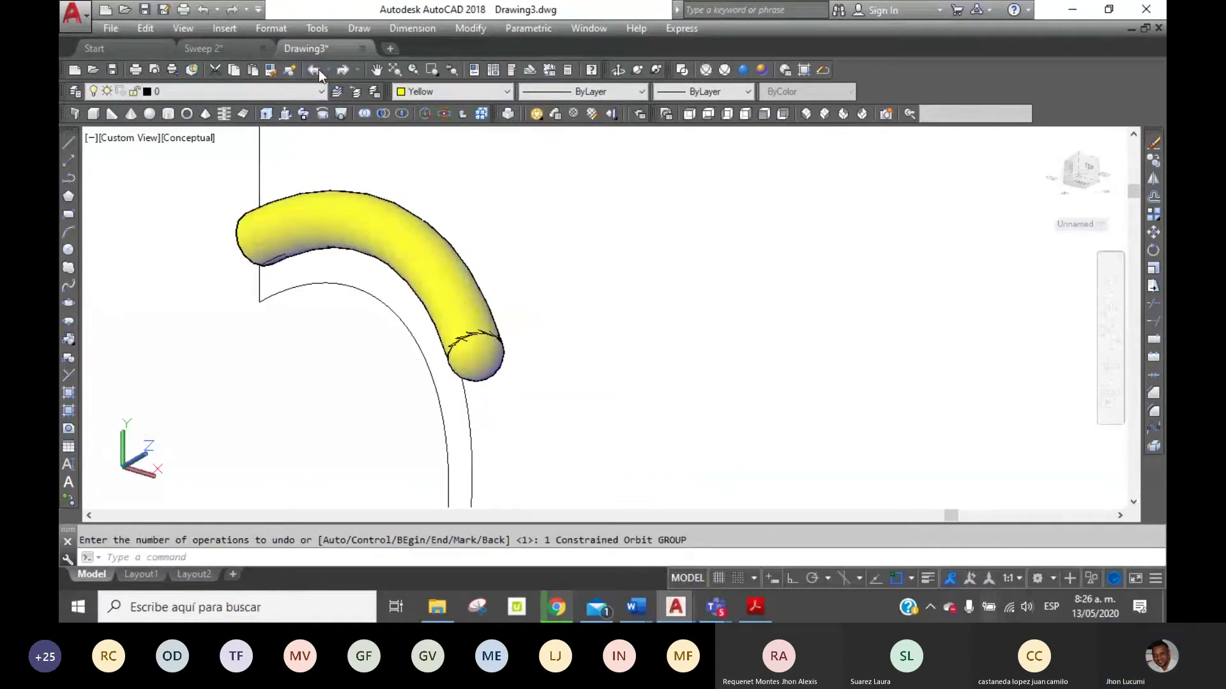
pyautogui.click(320, 70)
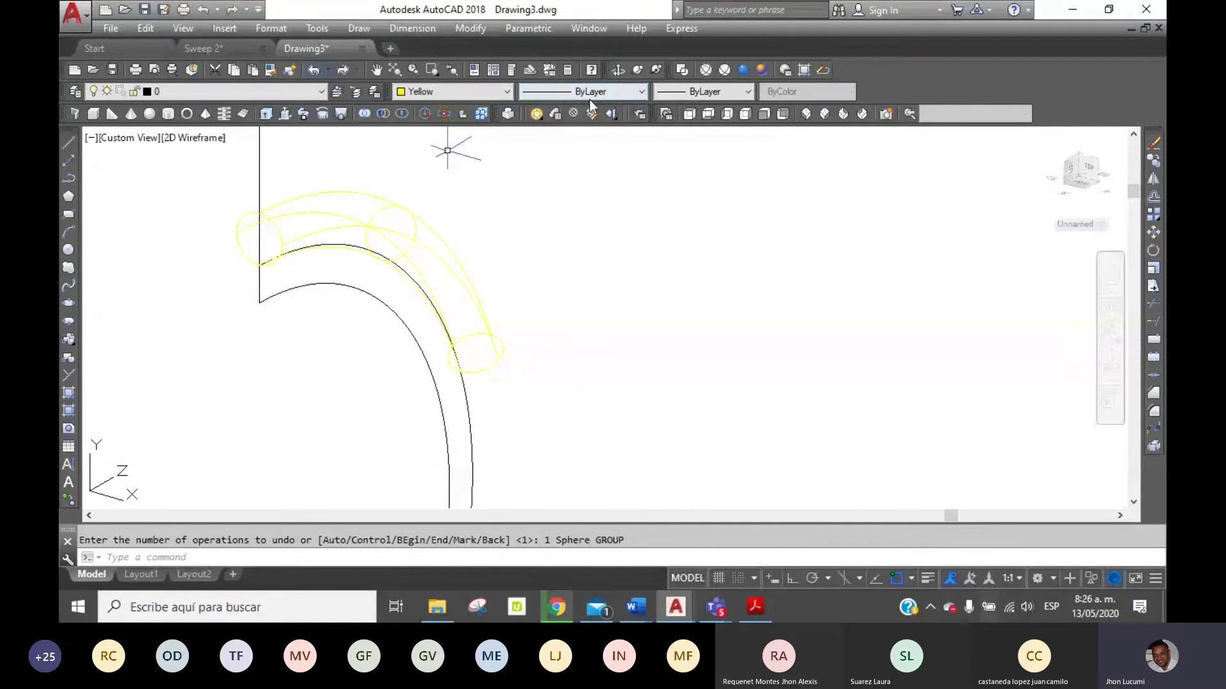
# Restore Conceptual shading, pan and orbit around the tube, then switch to the Front view.
pyautogui.click(762, 70)
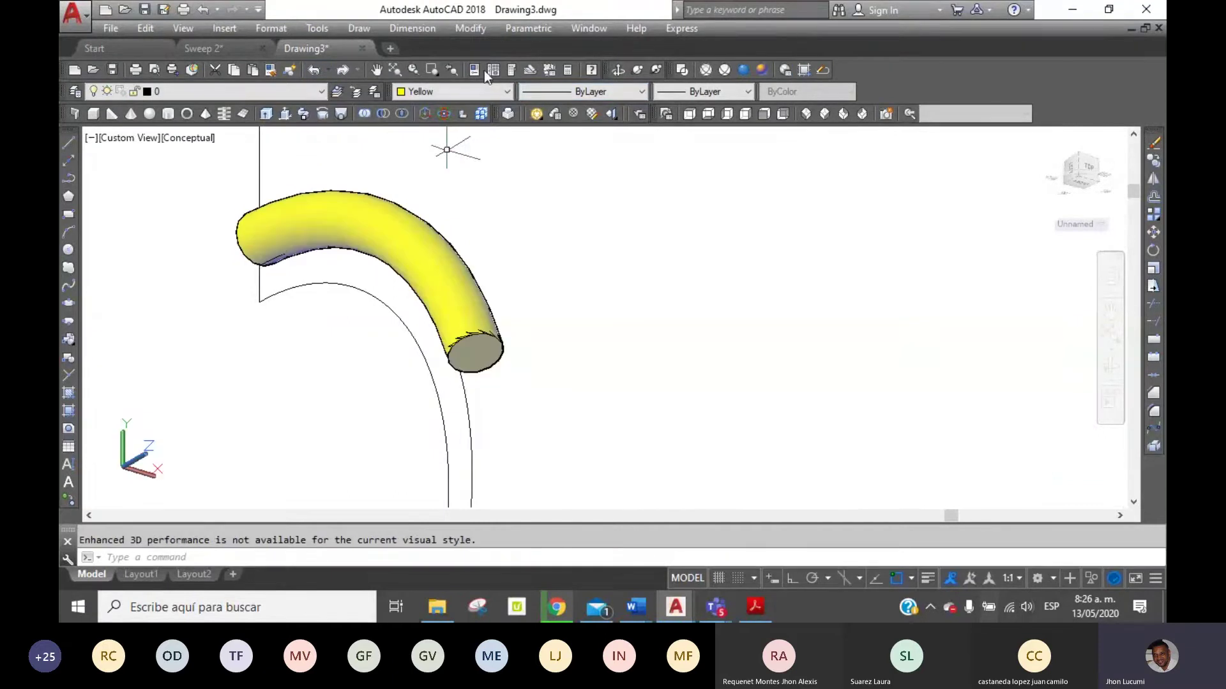
pyautogui.click(375, 71)
pyautogui.moveTo(477, 274)
pyautogui.mouseDown()
pyautogui.moveTo(556, 295)
pyautogui.moveTo(629, 339)
pyautogui.moveTo(582, 200)
pyautogui.mouseUp()
pyautogui.rightClick(585, 202)
pyautogui.click(608, 208)
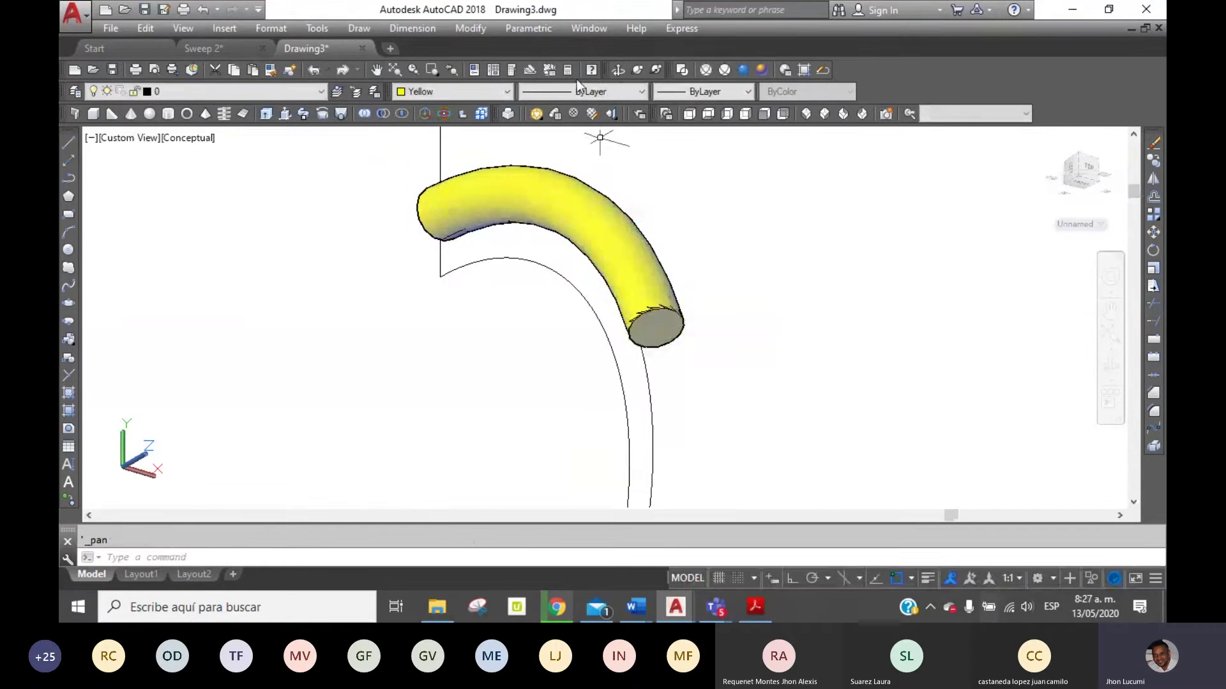
pyautogui.click(617, 69)
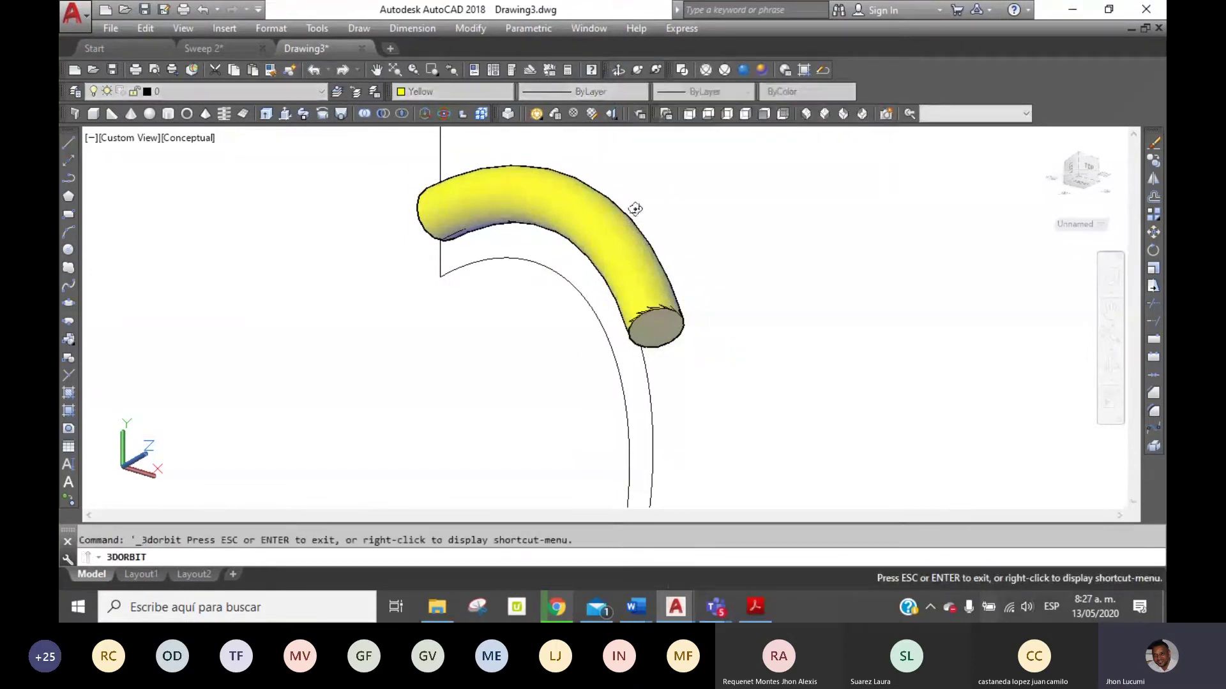
pyautogui.moveTo(635, 205)
pyautogui.mouseDown()
pyautogui.moveTo(690, 191)
pyautogui.moveTo(739, 241)
pyautogui.moveTo(726, 195)
pyautogui.mouseUp()
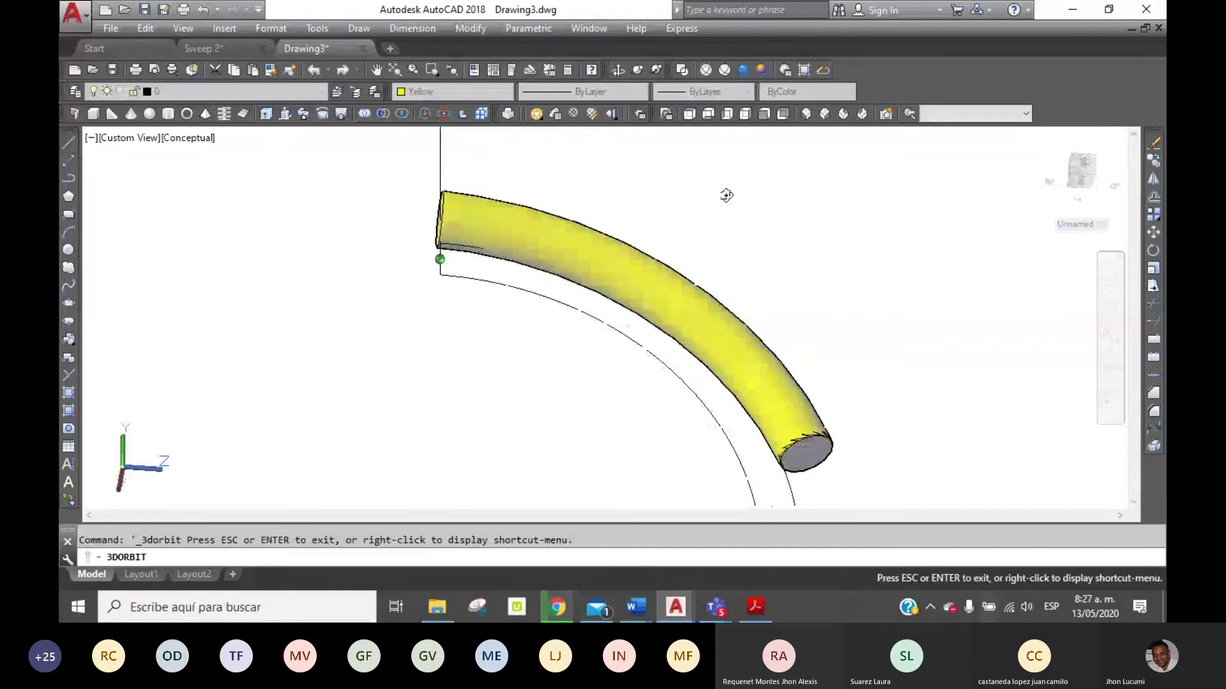
pyautogui.click(763, 114)
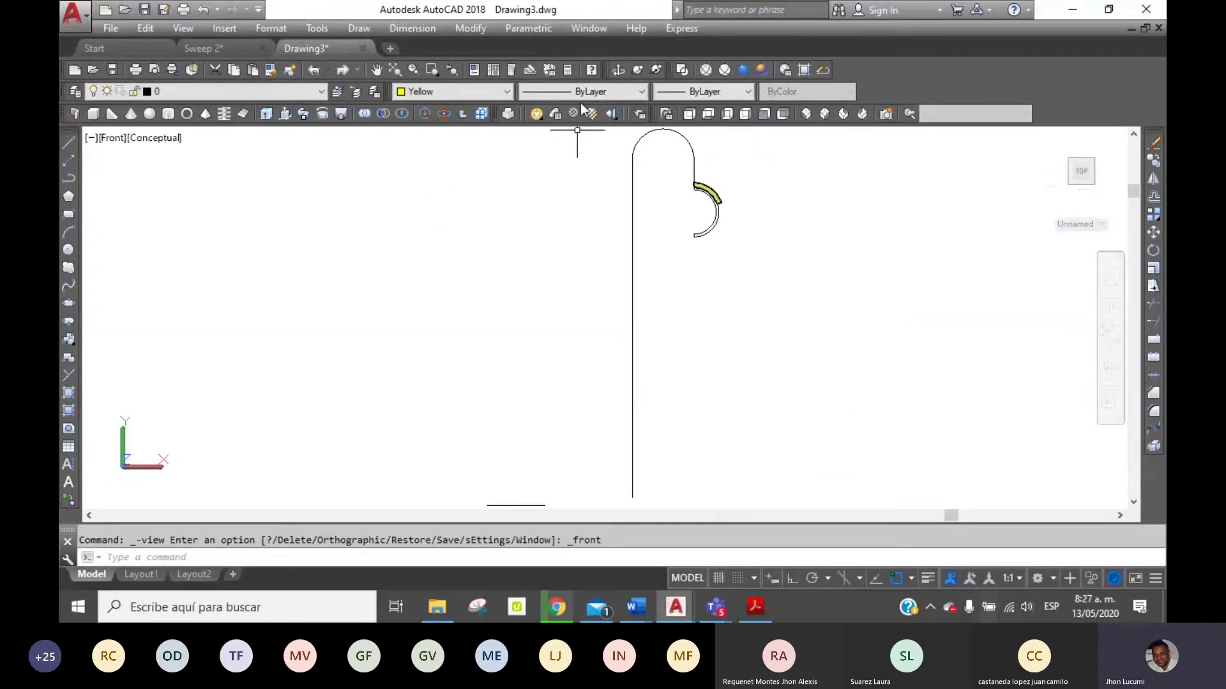
# Set the current colour to Cyan and zoom in closely on the hook arc.
pyautogui.click(487, 90)
pyautogui.click(418, 172)
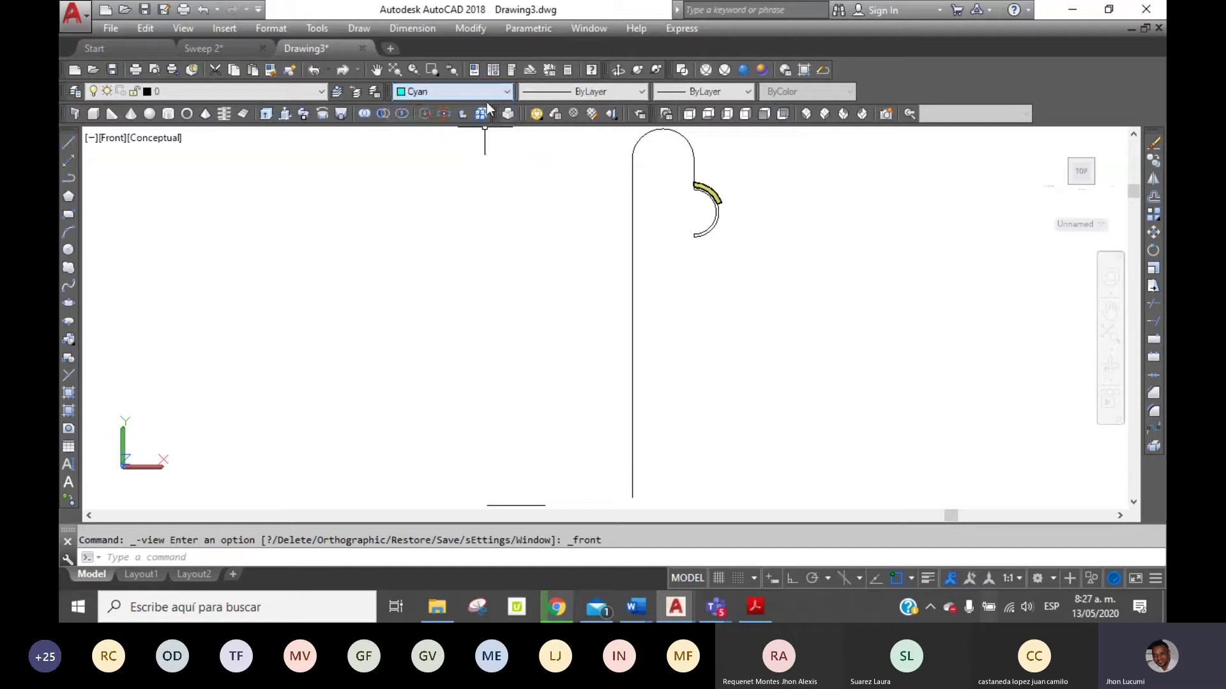
pyautogui.click(430, 69)
pyautogui.click(663, 175)
pyautogui.click(760, 258)
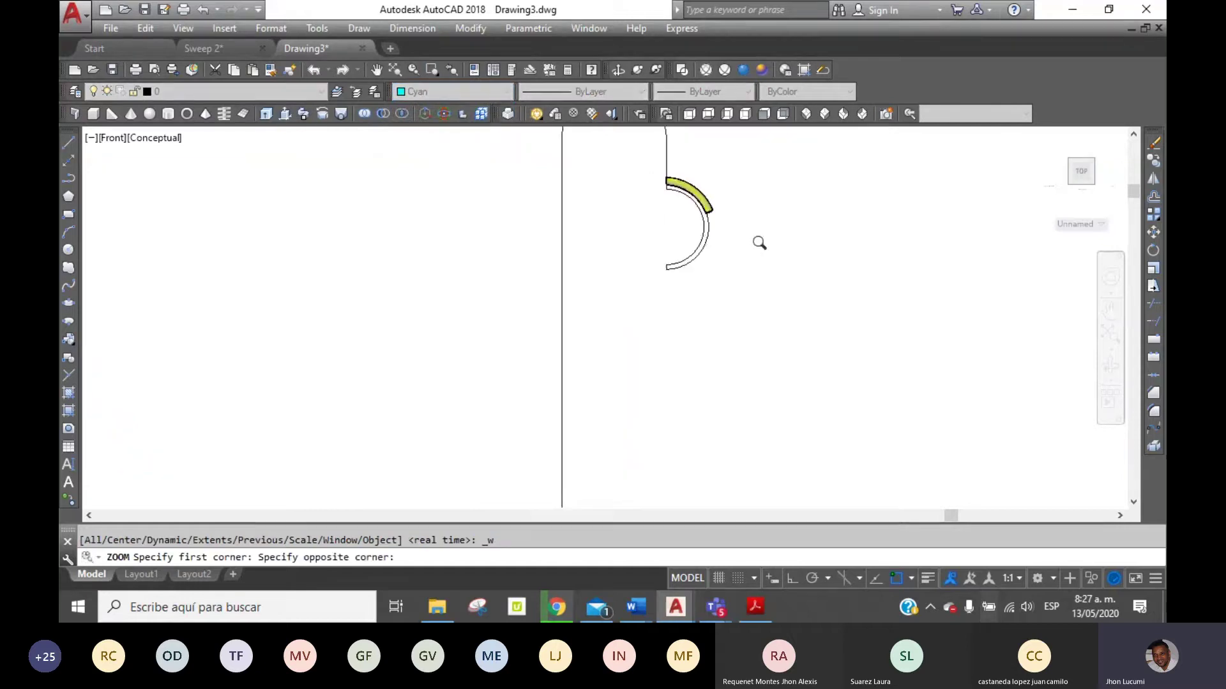
# Revolve the half-circle a full 360° around a vertical axis, then view in SW Isometric.
pyautogui.click(316, 115)
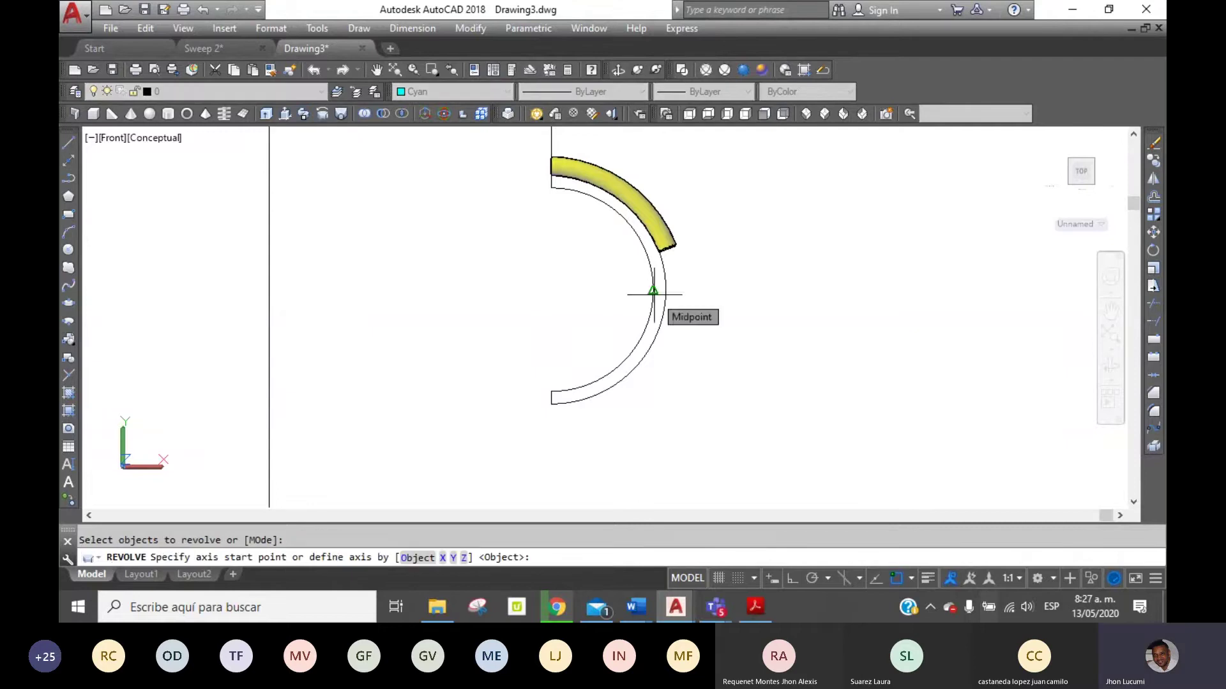
pyautogui.click(551, 392)
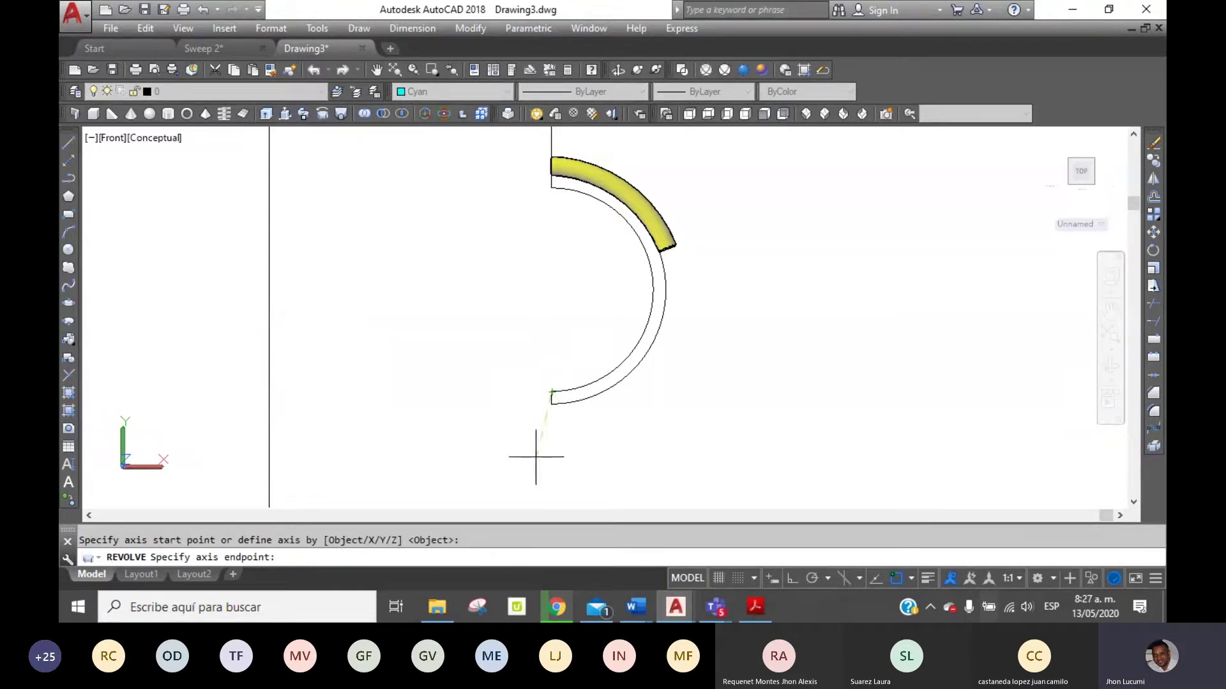
pyautogui.click(791, 578)
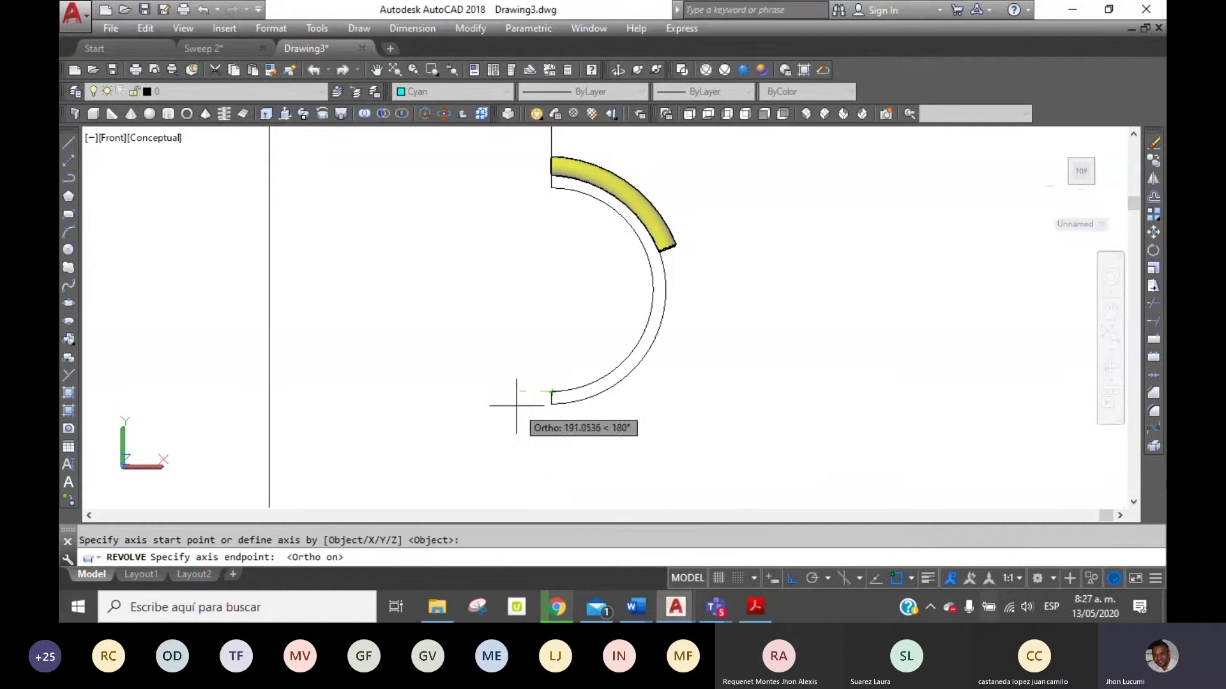
pyautogui.click(547, 450)
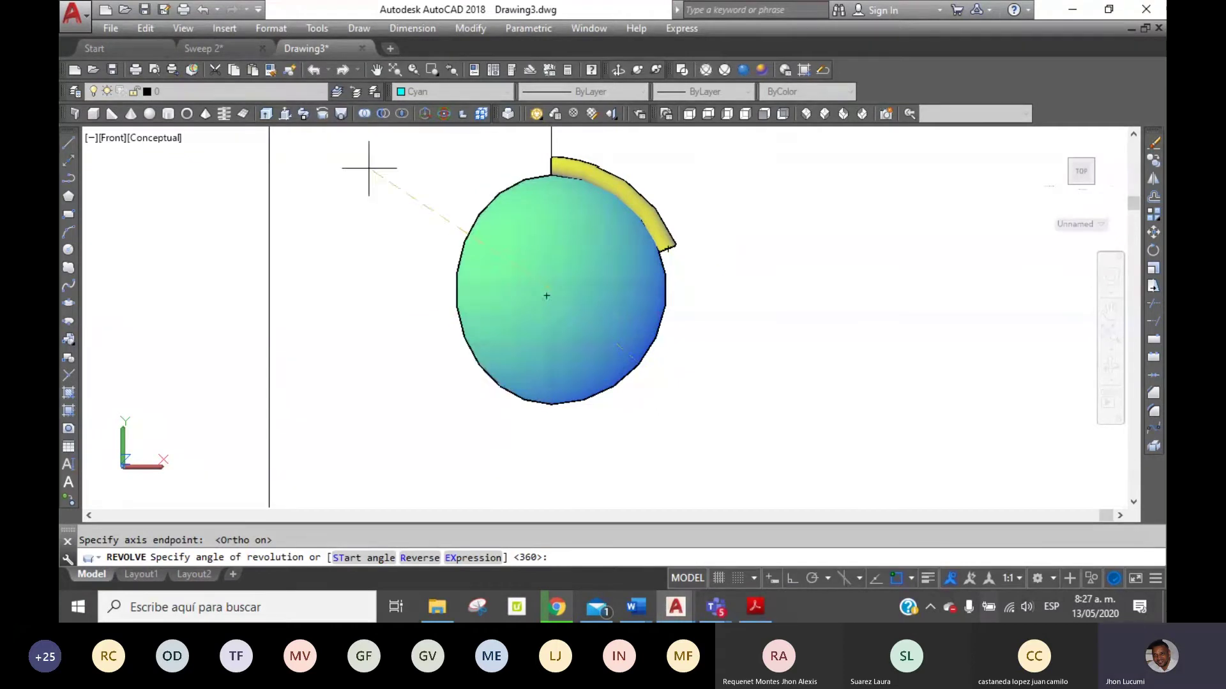
pyautogui.press('Return')
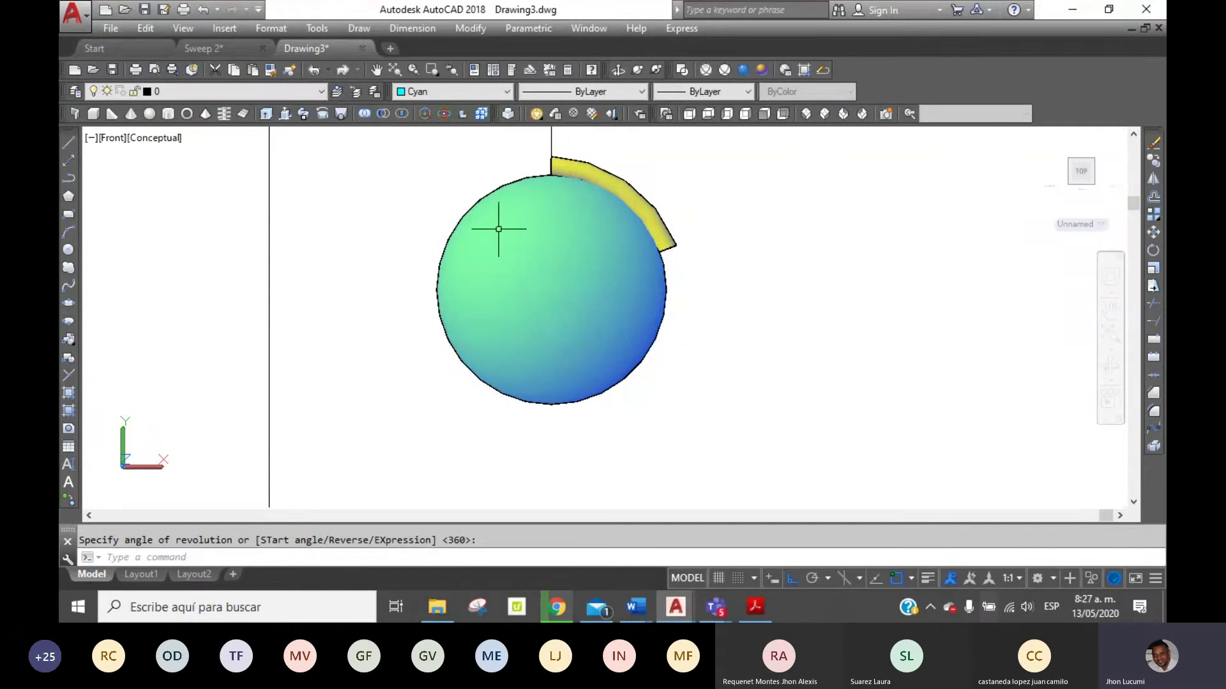
pyautogui.click(806, 115)
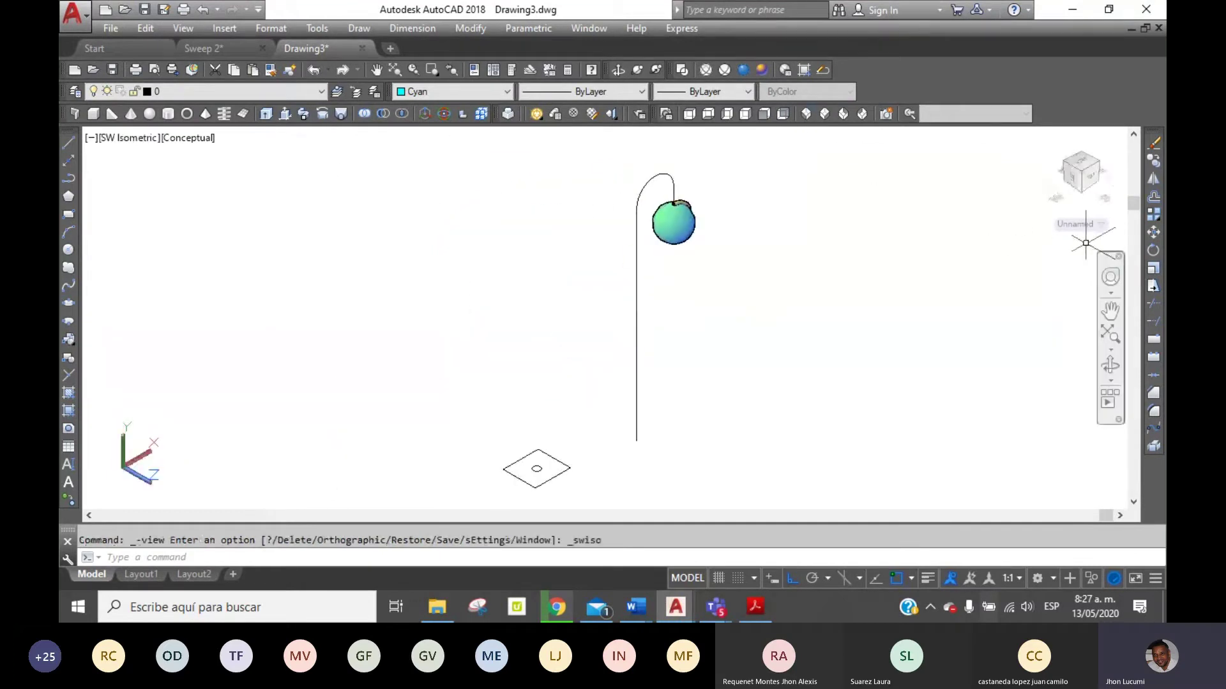
# Move the lamp post and globe from the pole bottom onto the base square's centre.
pyautogui.click(1153, 232)
pyautogui.click(750, 284)
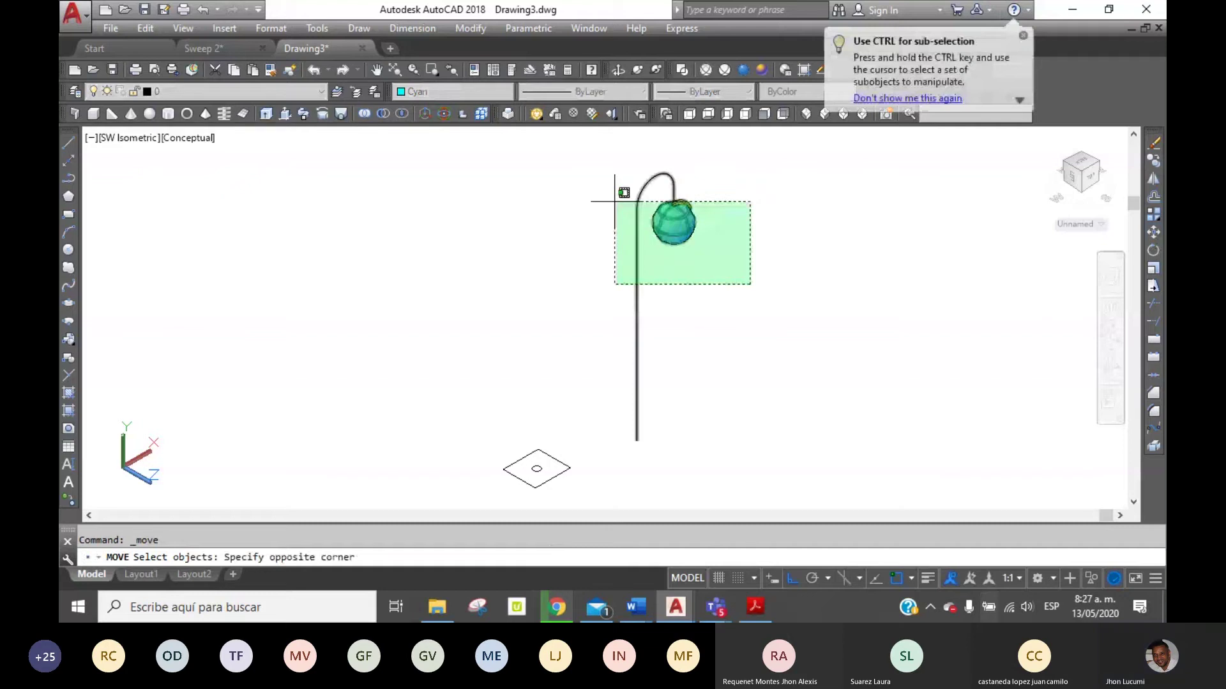
pyautogui.click(614, 201)
pyautogui.press('Return')
pyautogui.click(636, 439)
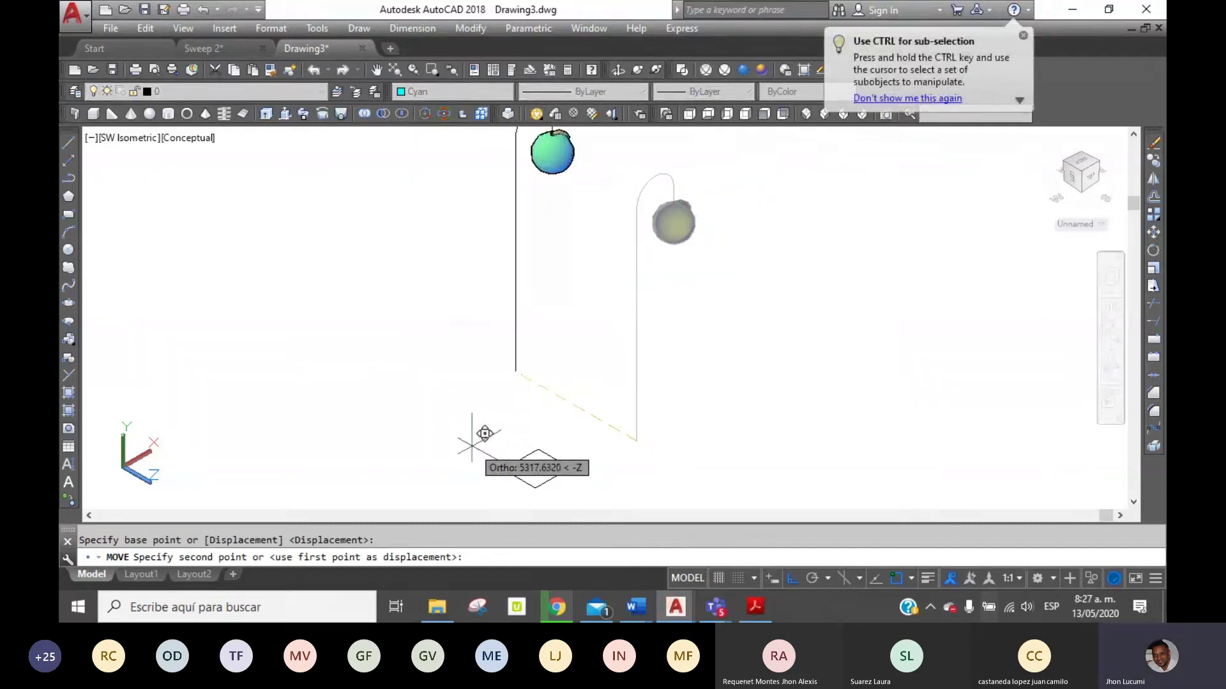
pyautogui.click(540, 454)
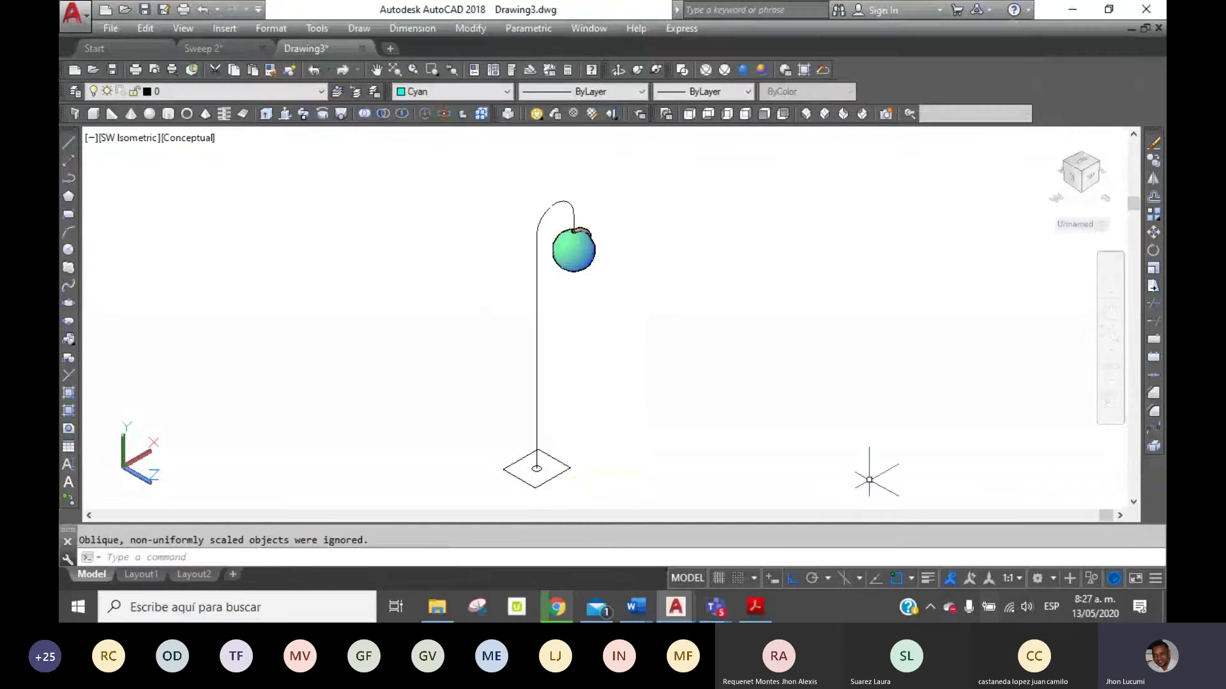
# Zoom in on a window framing the whole lamp.
pyautogui.click(429, 70)
pyautogui.click(433, 153)
pyautogui.click(706, 466)
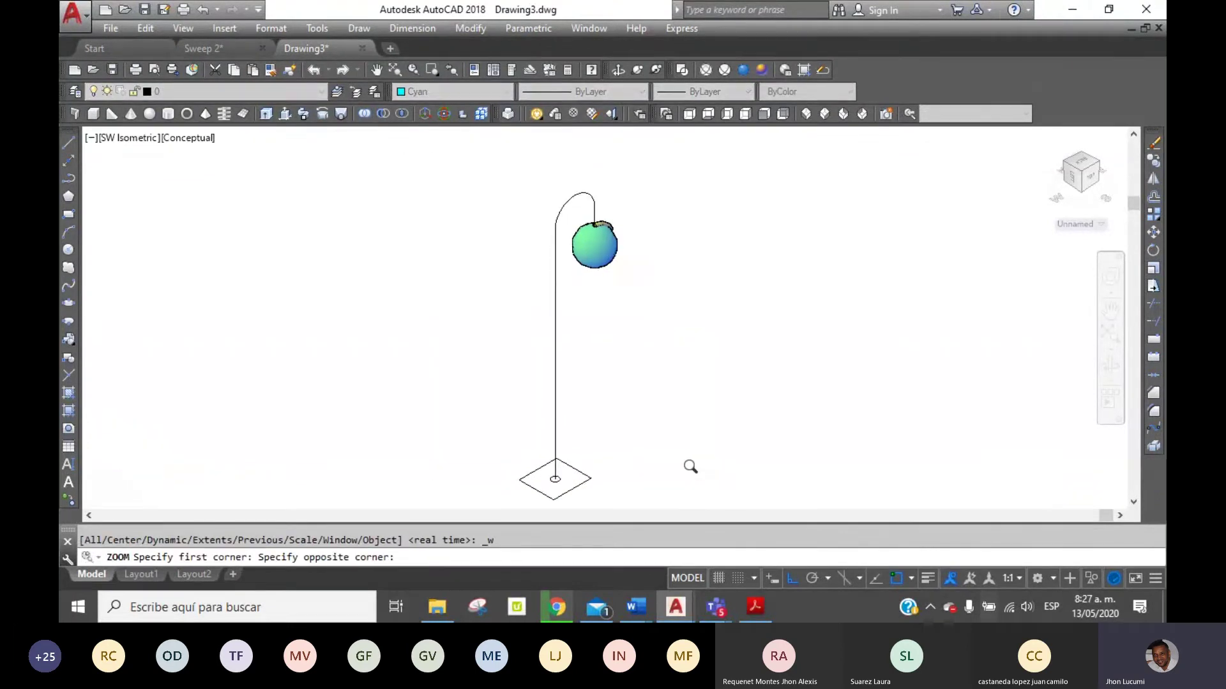
pyautogui.click(453, 92)
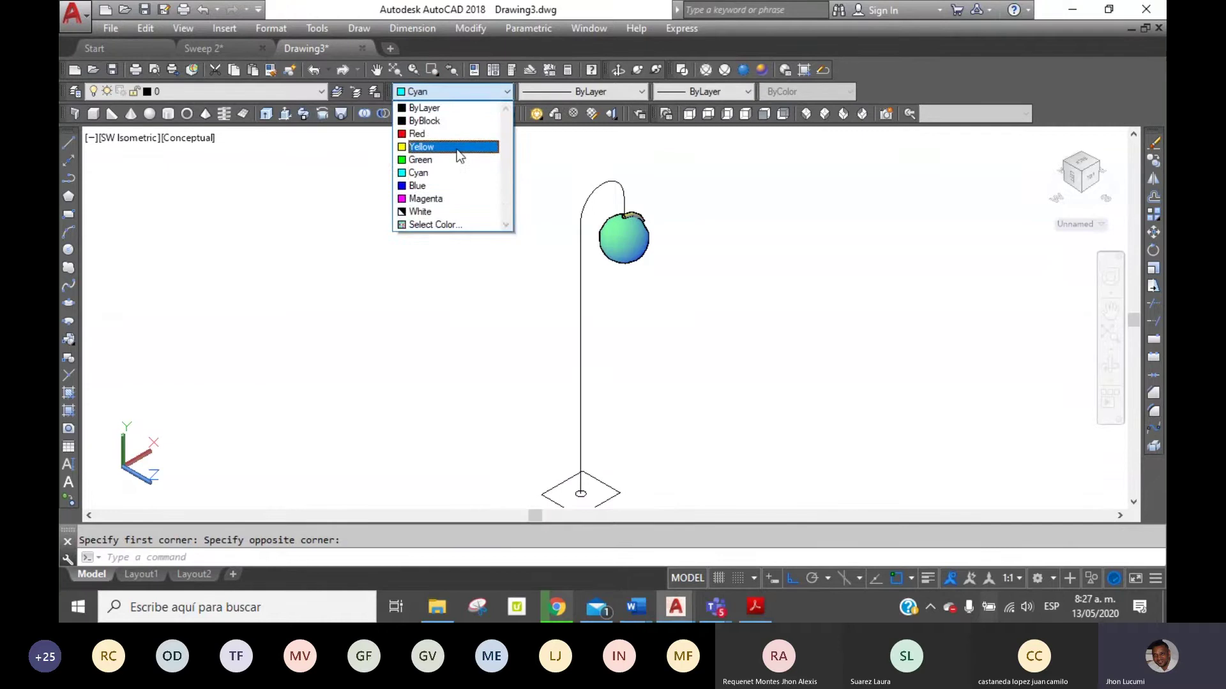
# With Yellow as current colour, sweep the small base circle along the pole's curved path.
pyautogui.click(457, 146)
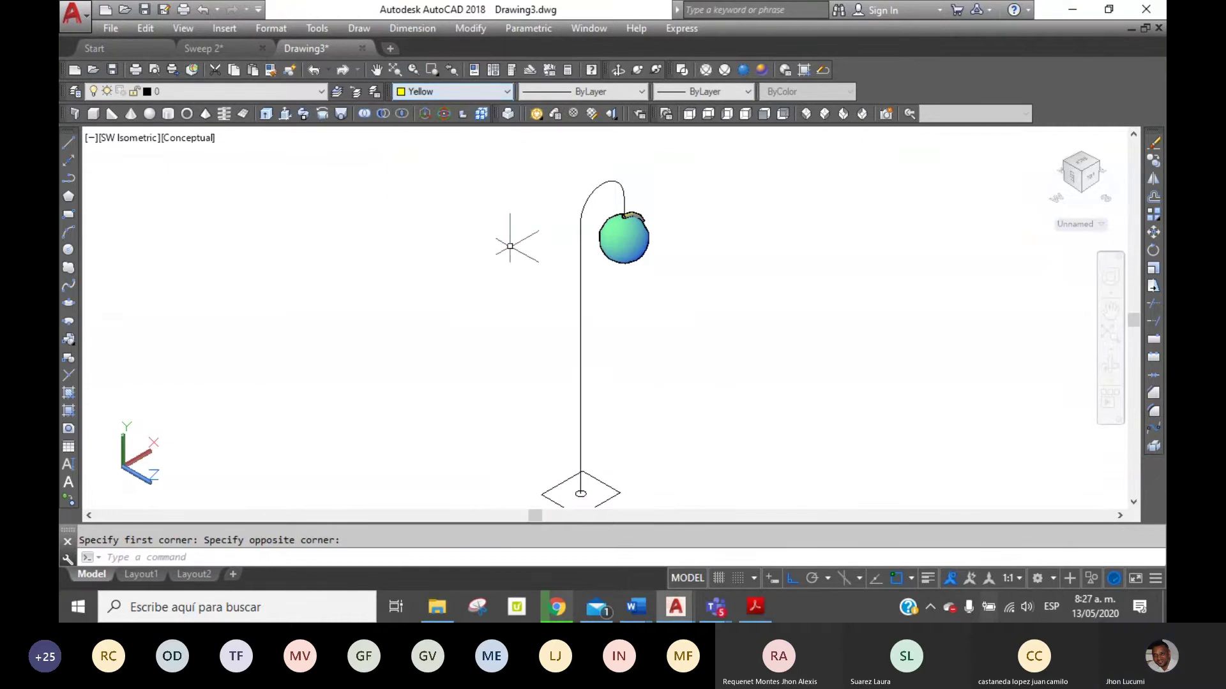
pyautogui.click(304, 114)
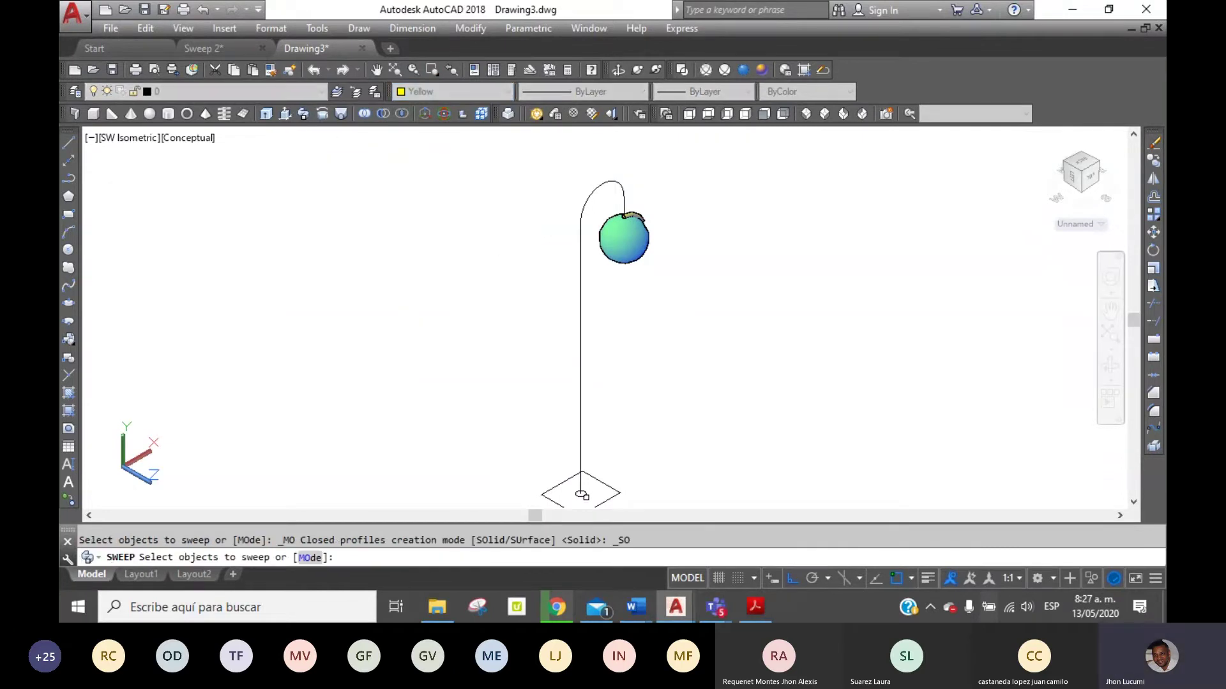
pyautogui.click(580, 492)
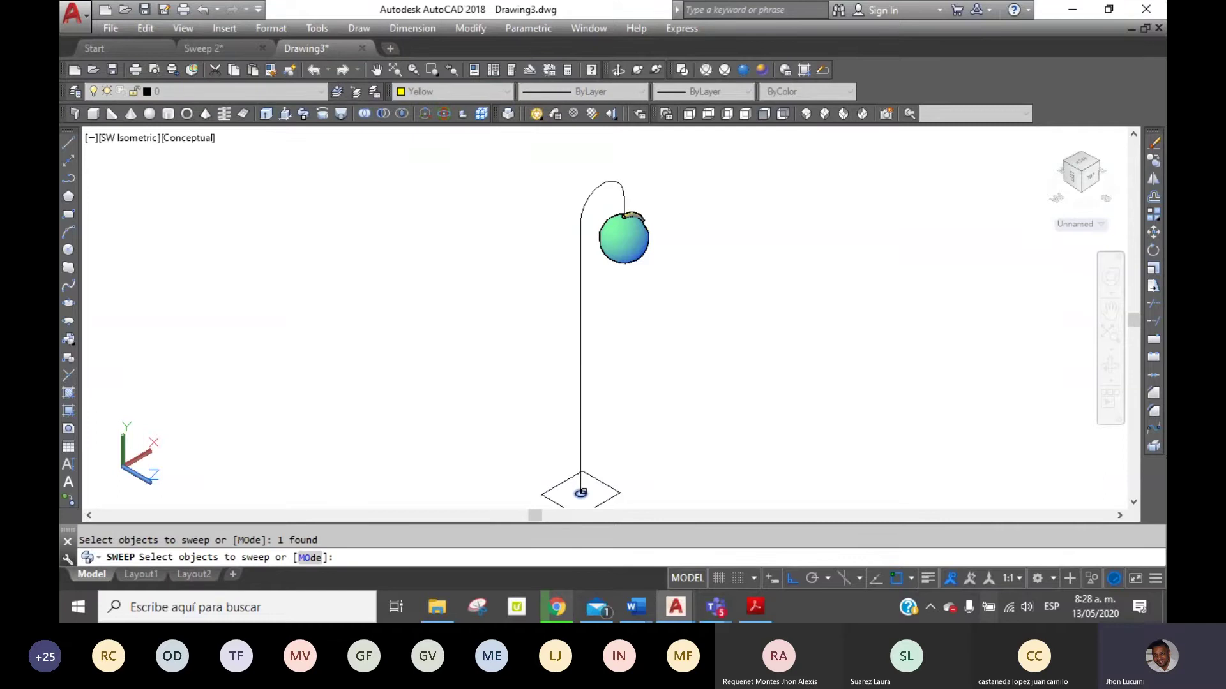
pyautogui.press('Return')
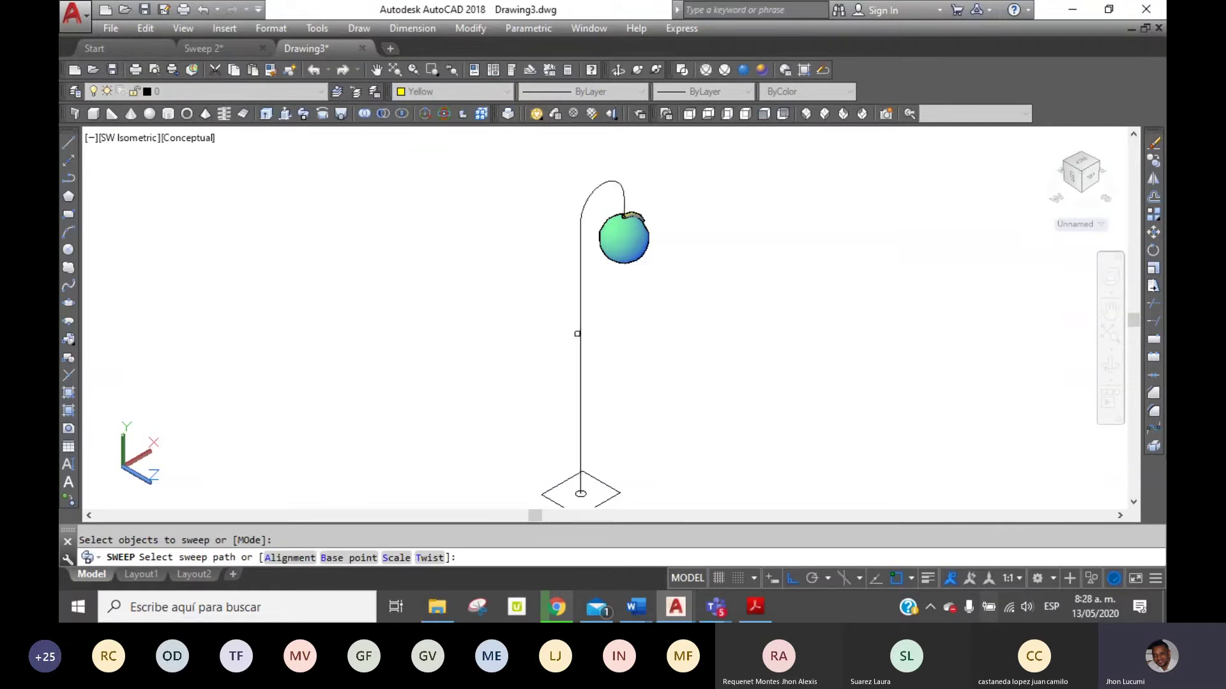
pyautogui.click(582, 340)
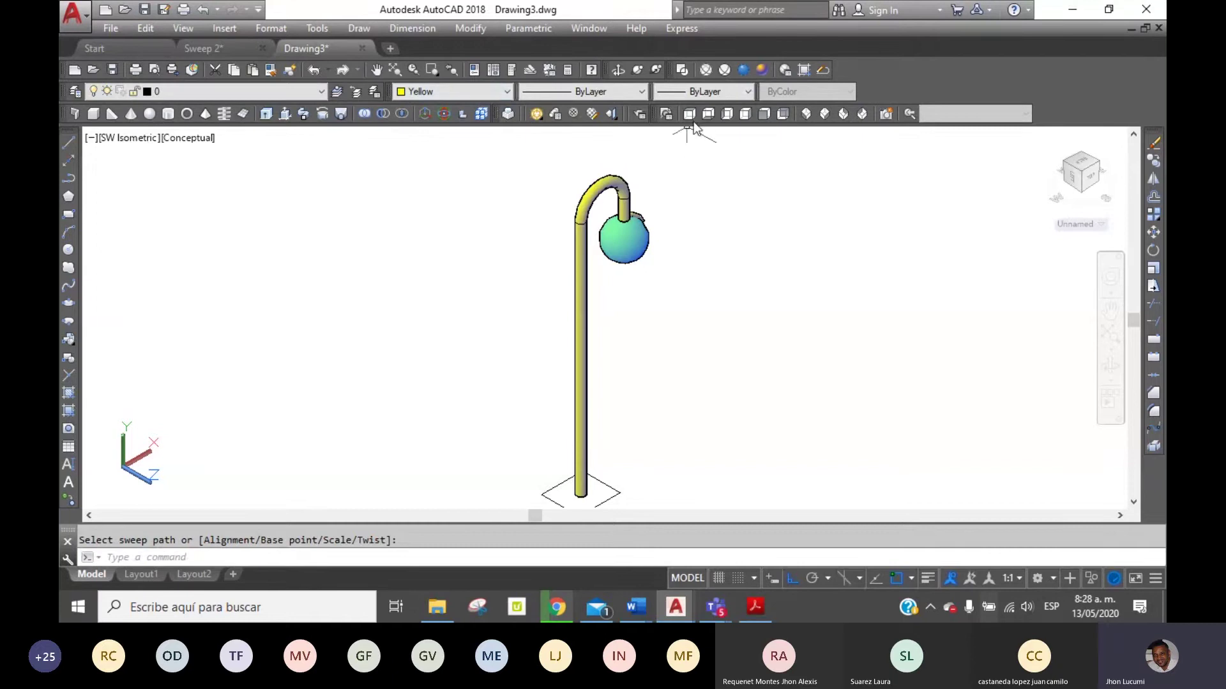
pyautogui.click(694, 118)
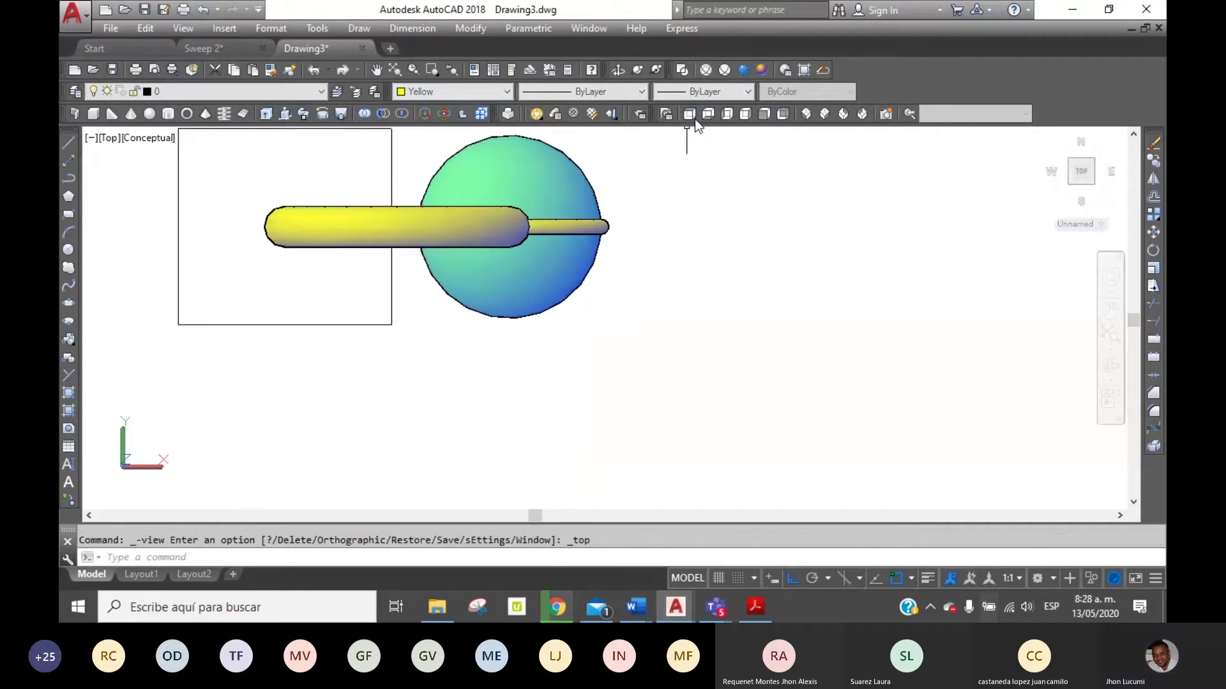
# Polar-array the small yellow rod six times around the globe centre, then return to SW Isometric.
pyautogui.moveTo(1080, 172)
pyautogui.click(1159, 215)
pyautogui.click(577, 229)
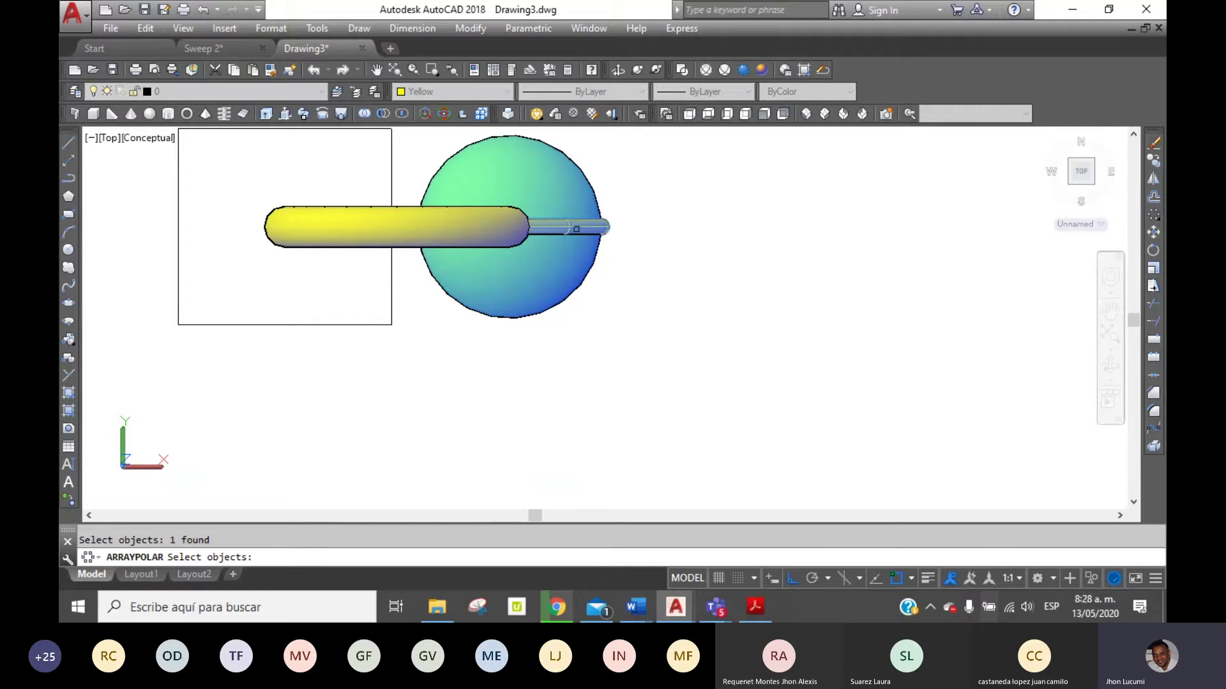
pyautogui.press('Return')
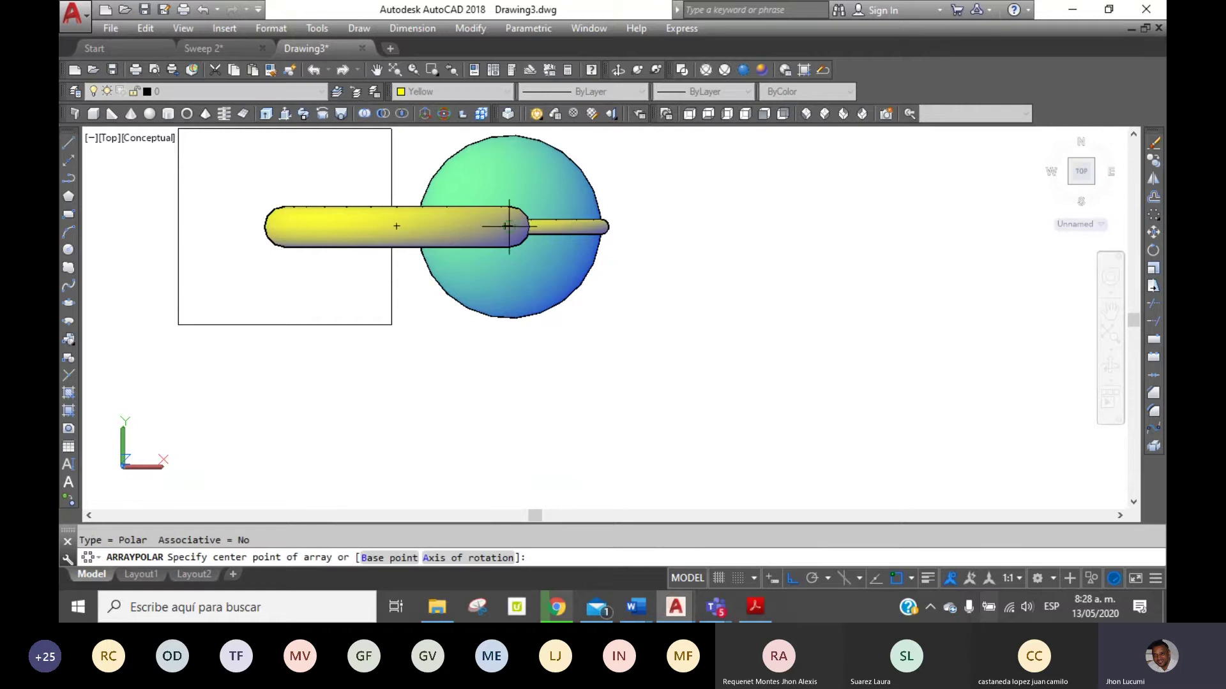
pyautogui.click(507, 226)
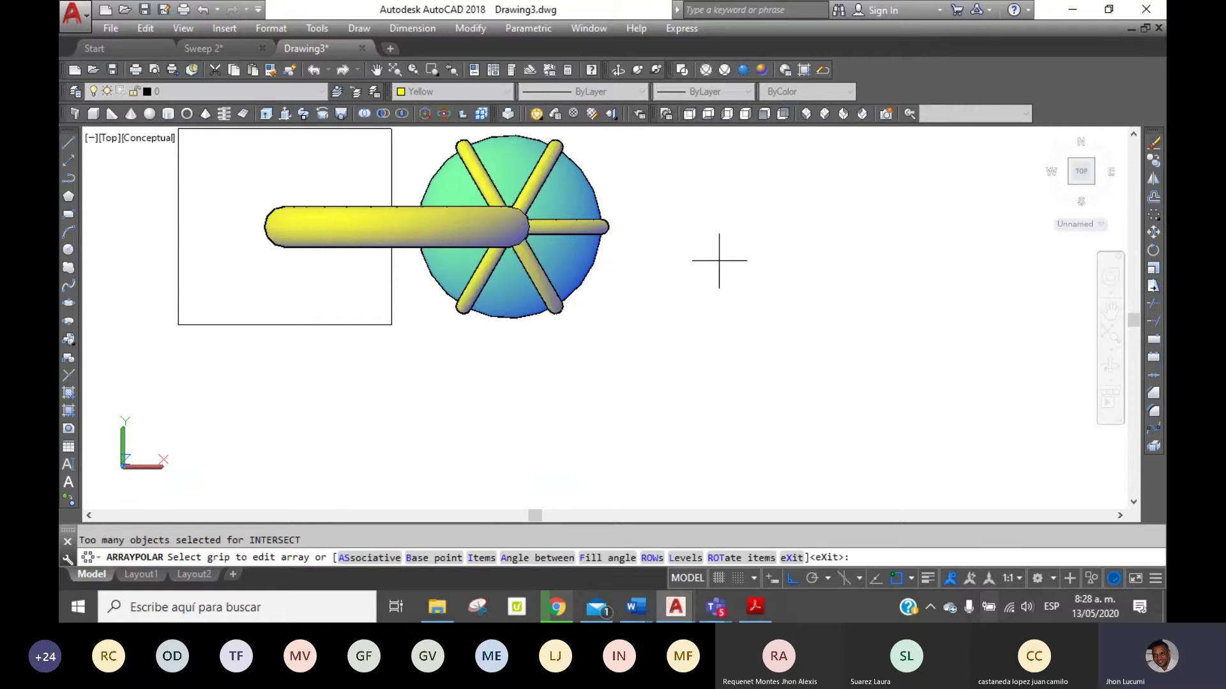
pyautogui.press('Return')
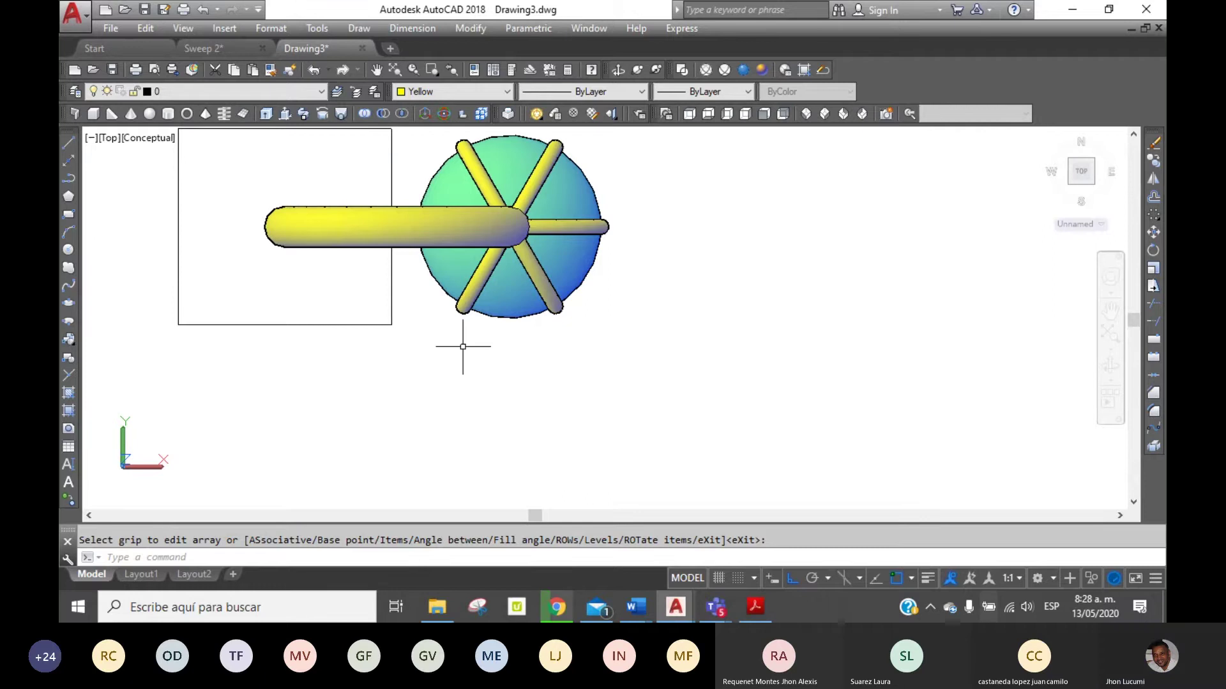
pyautogui.click(806, 113)
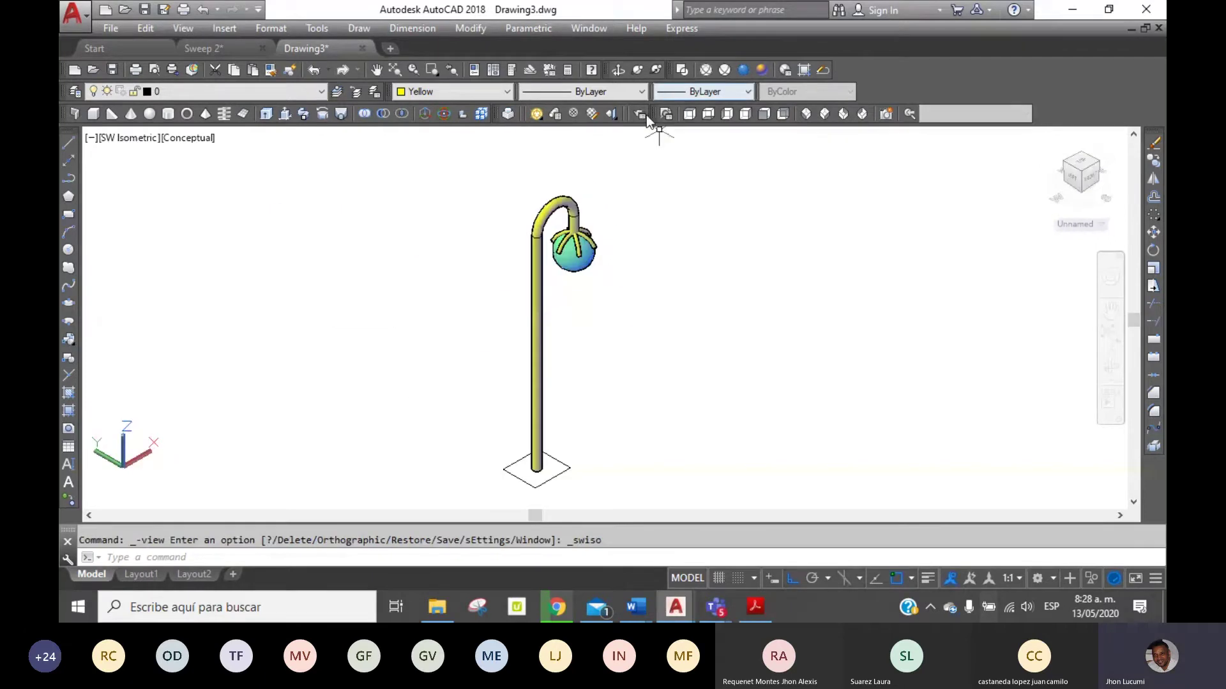
# Choose Red as the current colour for new objects, abandoning a started zoom window.
pyautogui.click(469, 91)
pyautogui.click(441, 131)
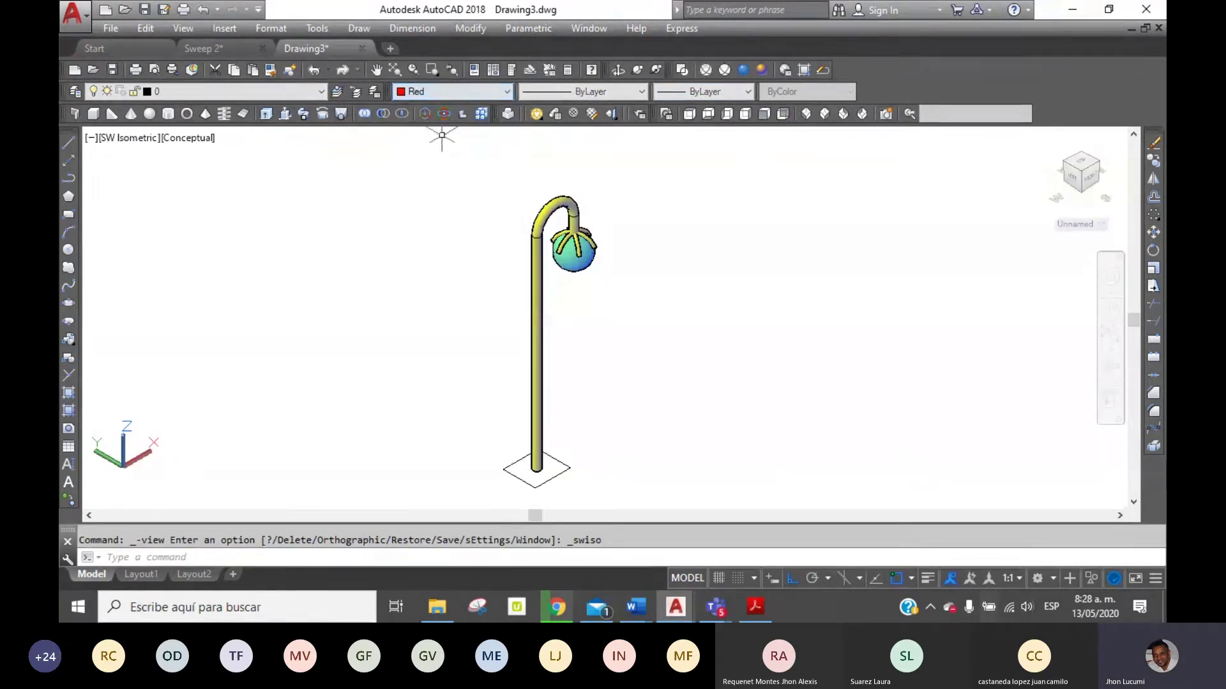
pyautogui.click(432, 70)
pyautogui.click(606, 416)
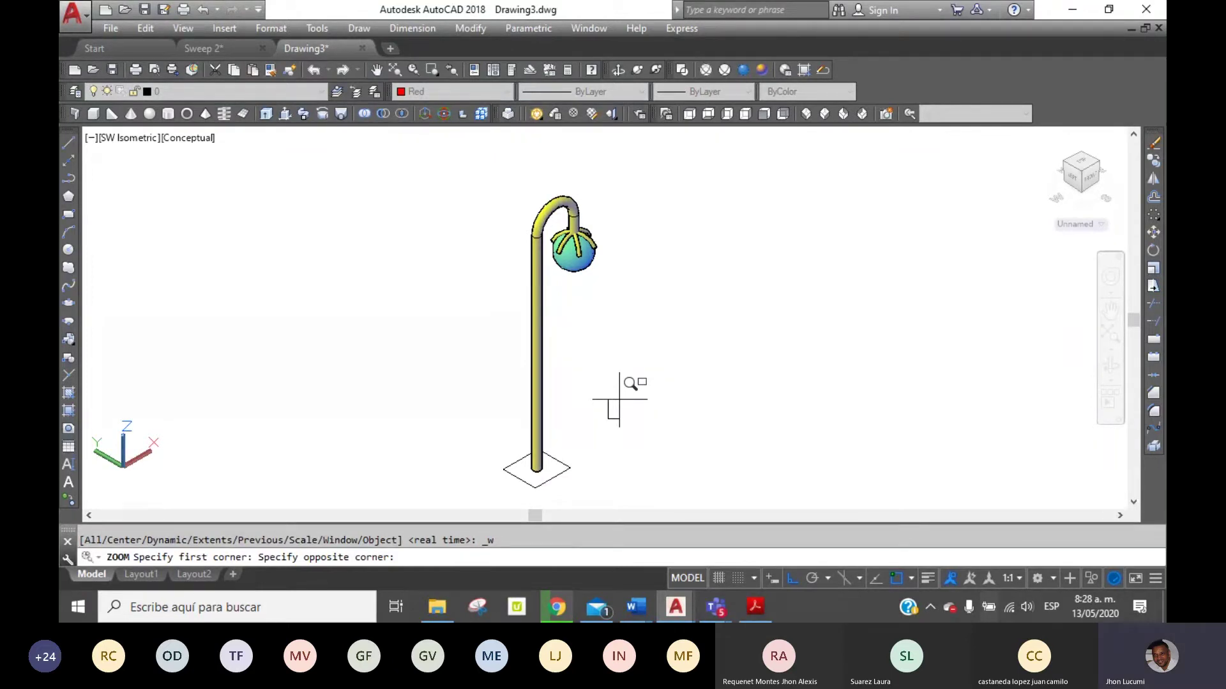
pyautogui.press('Escape')
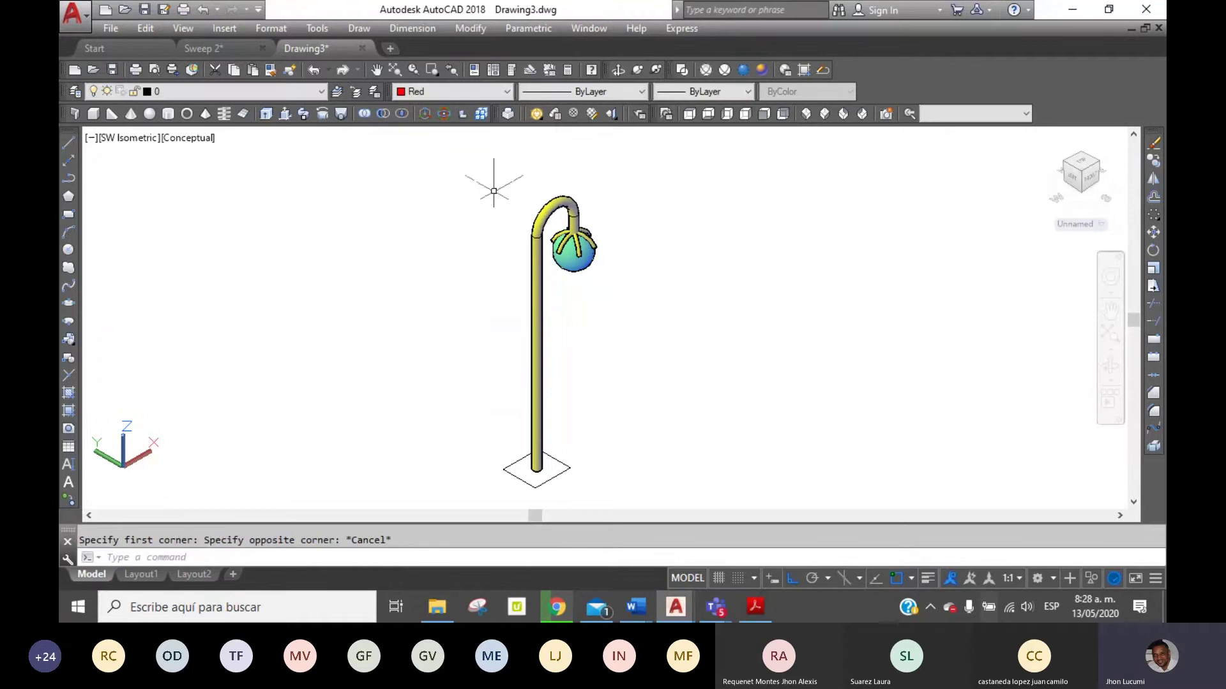
pyautogui.click(268, 113)
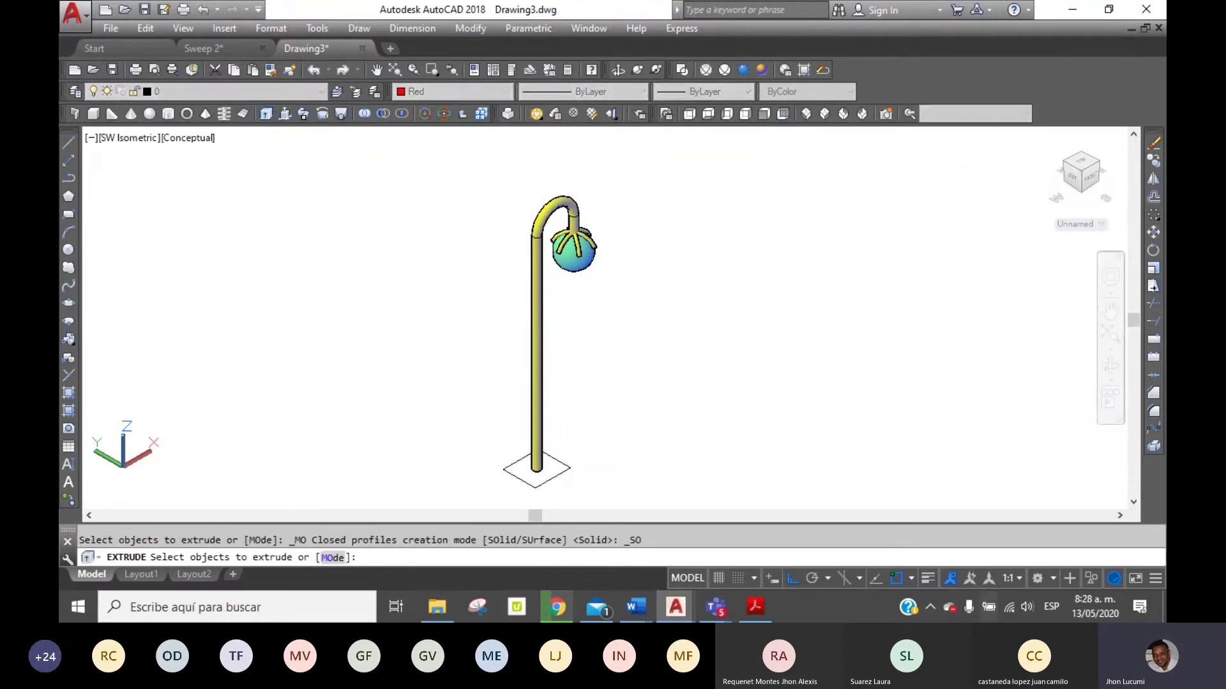
# Extrude the base square with a 10° taper, after trying 20° and 5°, to a short height.
pyautogui.click(565, 472)
pyautogui.press('Return')
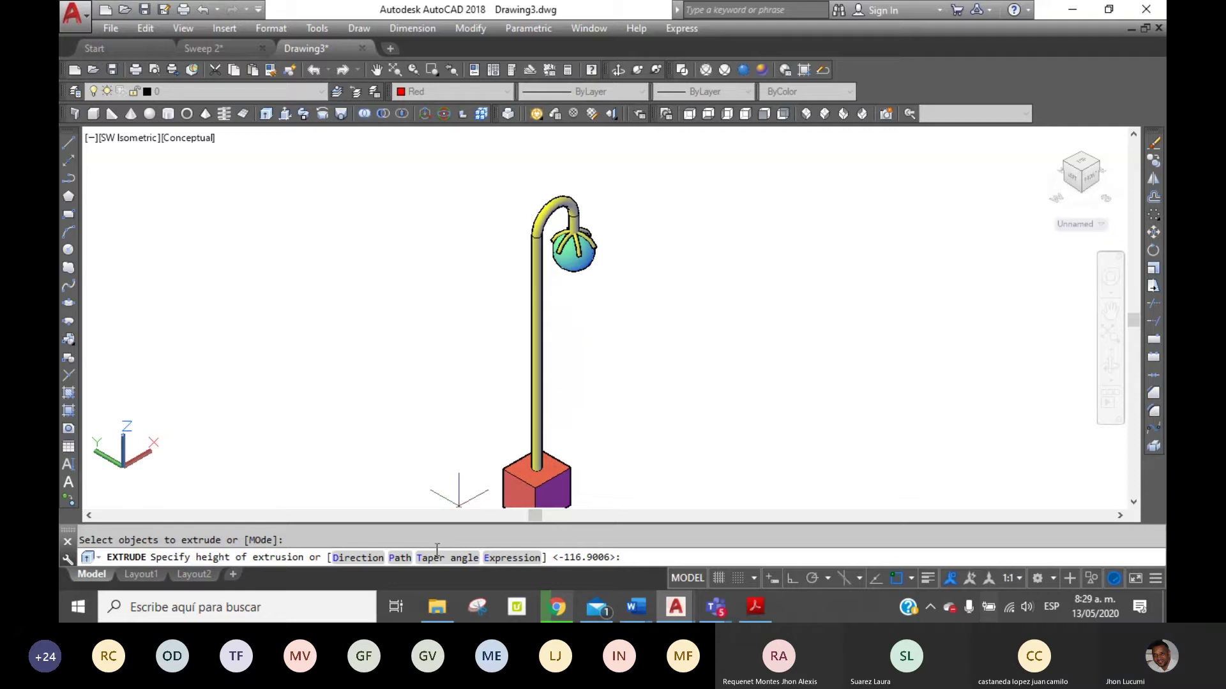
pyautogui.click(437, 552)
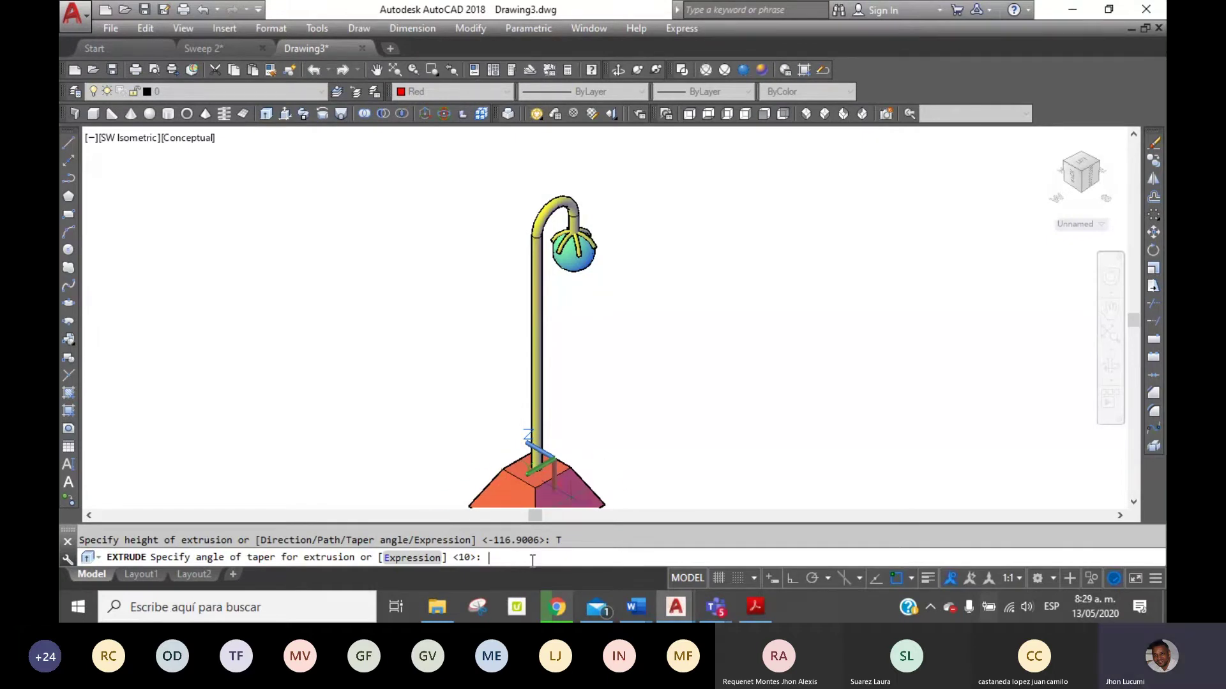
pyautogui.write('20')
pyautogui.press('Return')
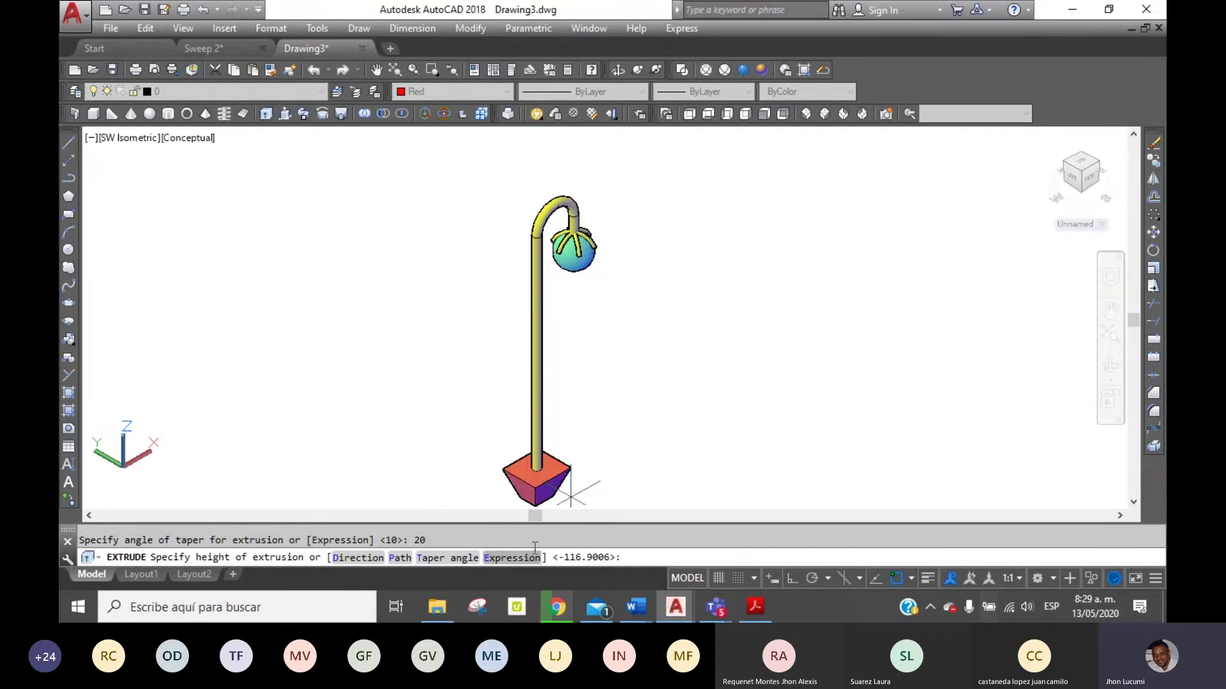
pyautogui.click(462, 558)
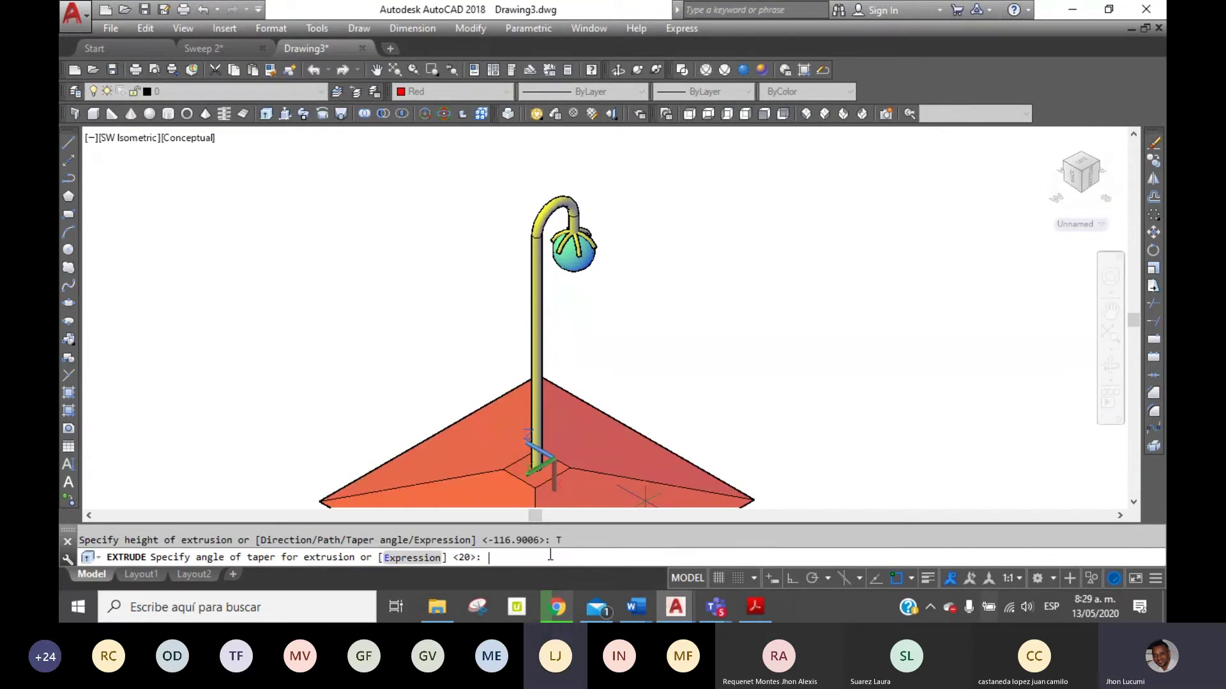
pyautogui.write('5')
pyautogui.press('Return')
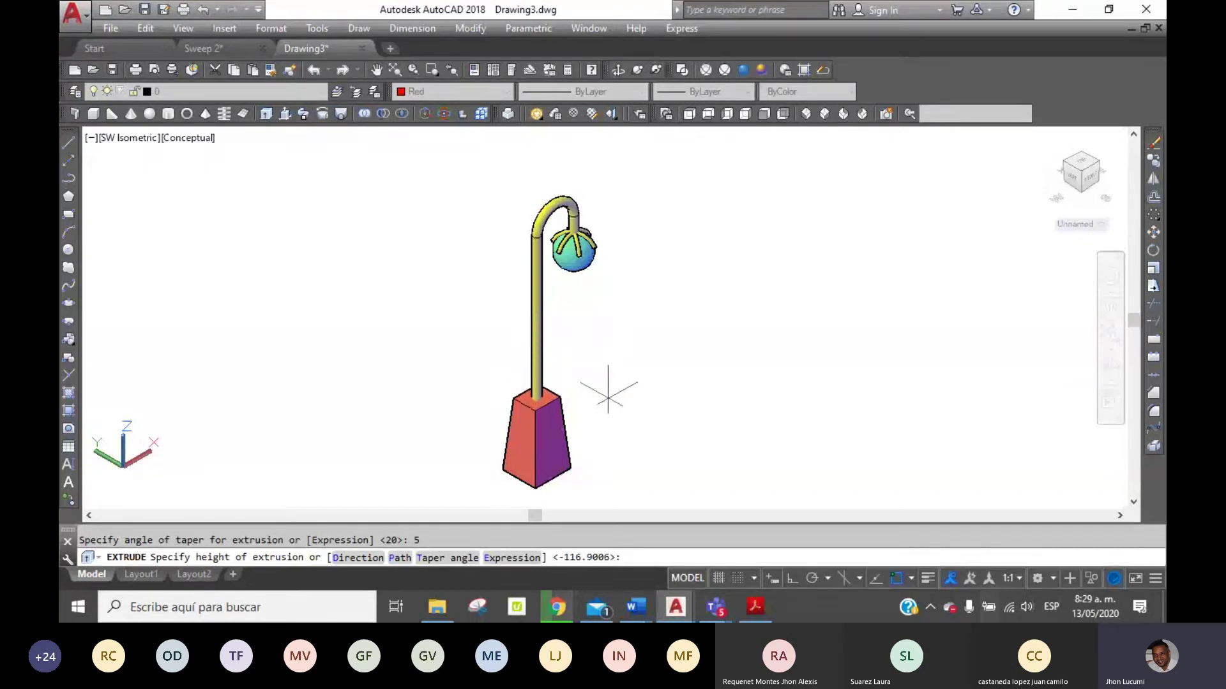
pyautogui.click(451, 557)
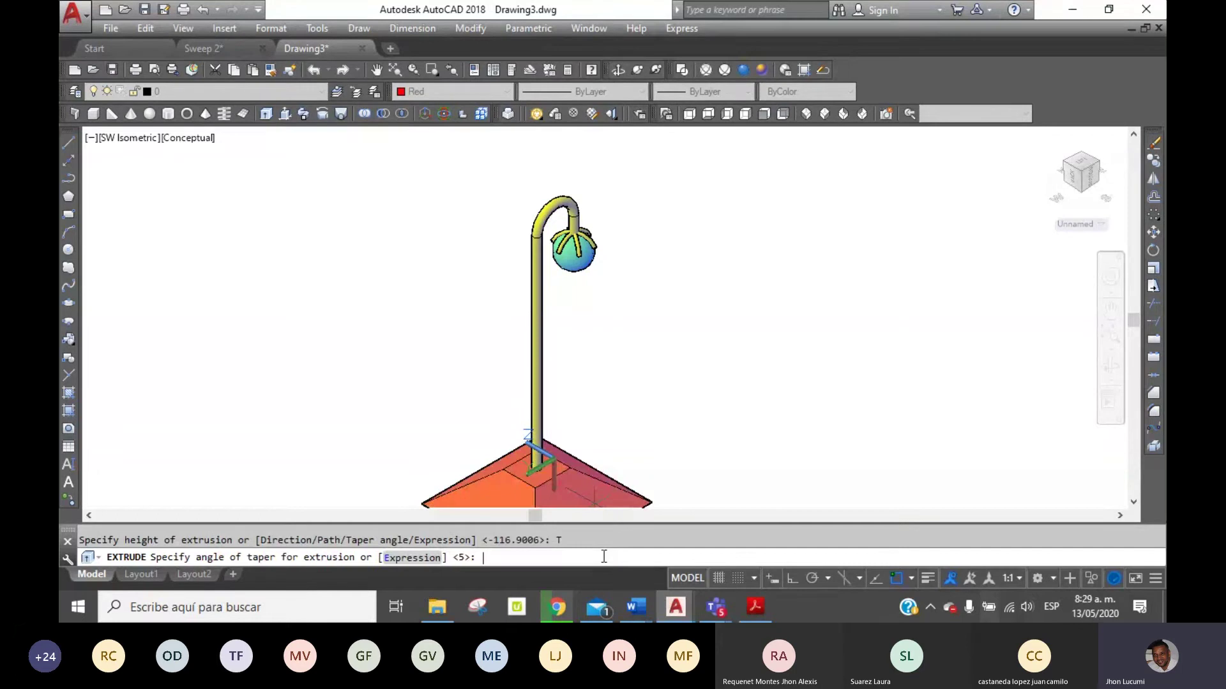
pyautogui.write('10')
pyautogui.press('Return')
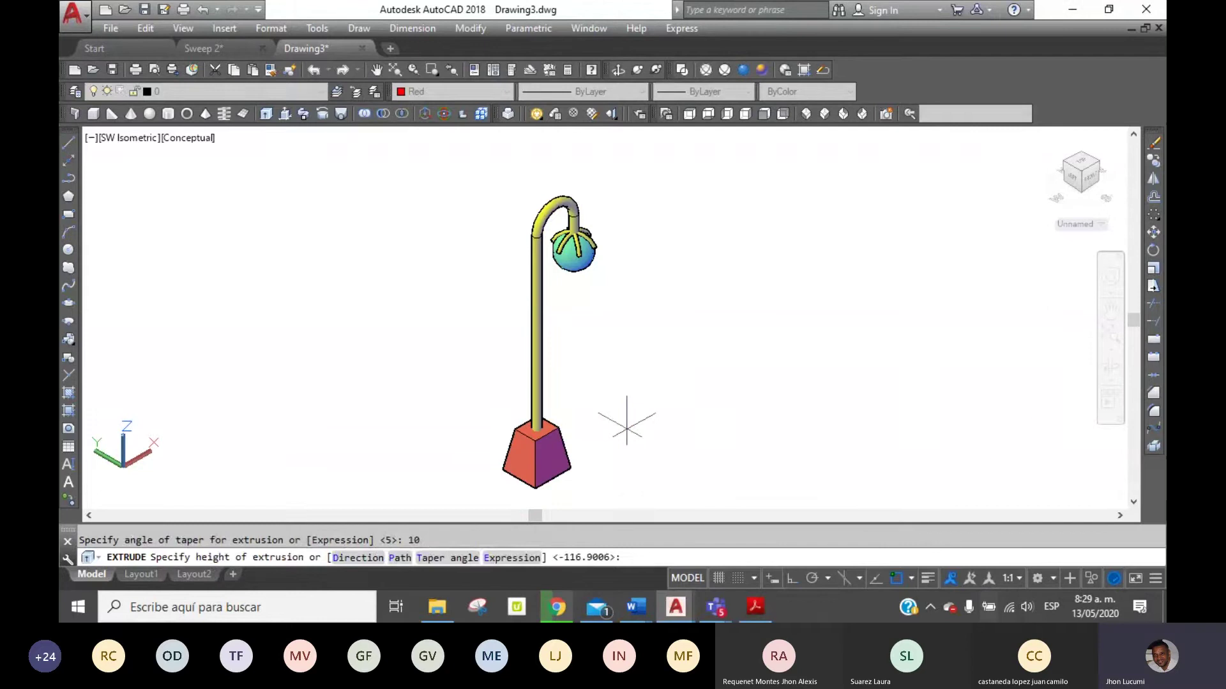
pyautogui.click(627, 426)
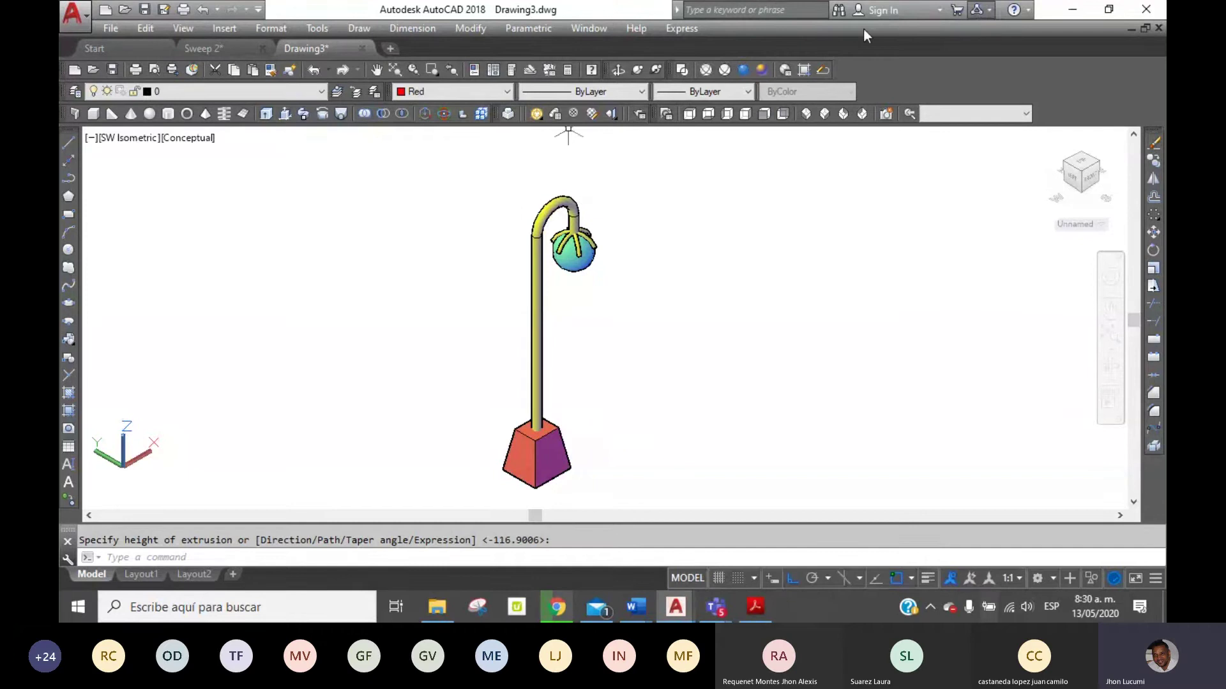
# Switch to the Top view and zoom out.
pyautogui.click(688, 115)
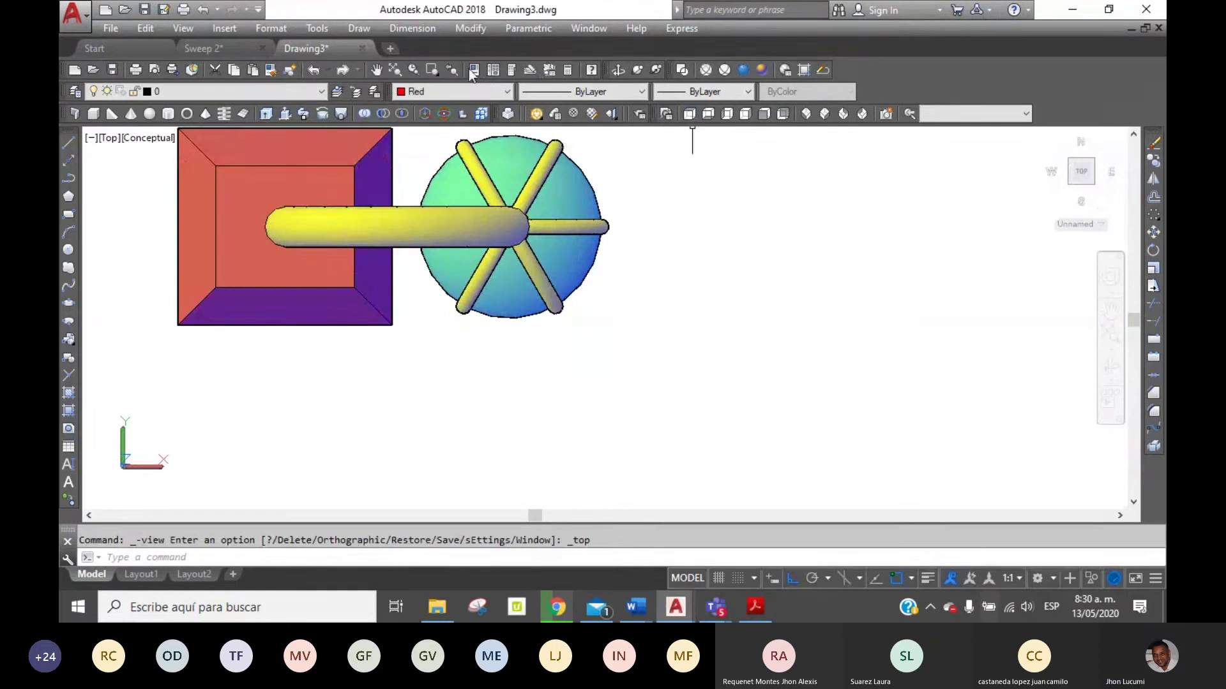
pyautogui.scroll(-5, 603, 316)
pyautogui.rightClick(806, 308)
pyautogui.click(887, 29)
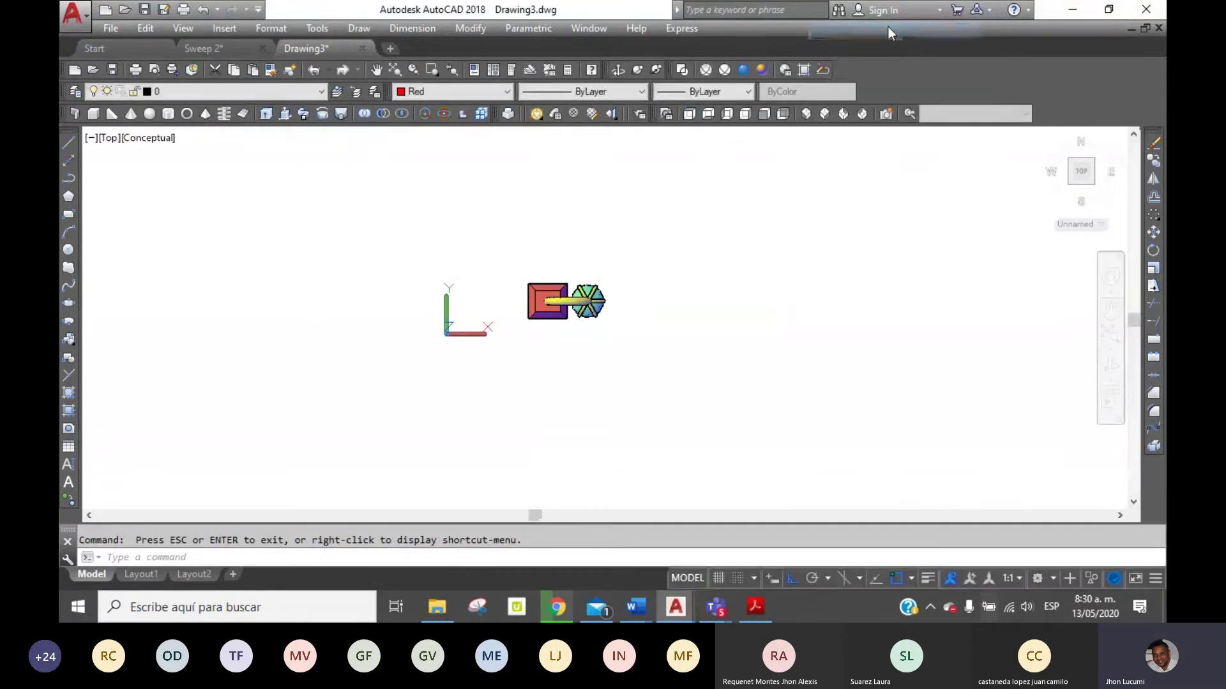
# Mirror the whole lamp across a vertical line, keeping the original, and recentre both lamps.
pyautogui.click(1153, 178)
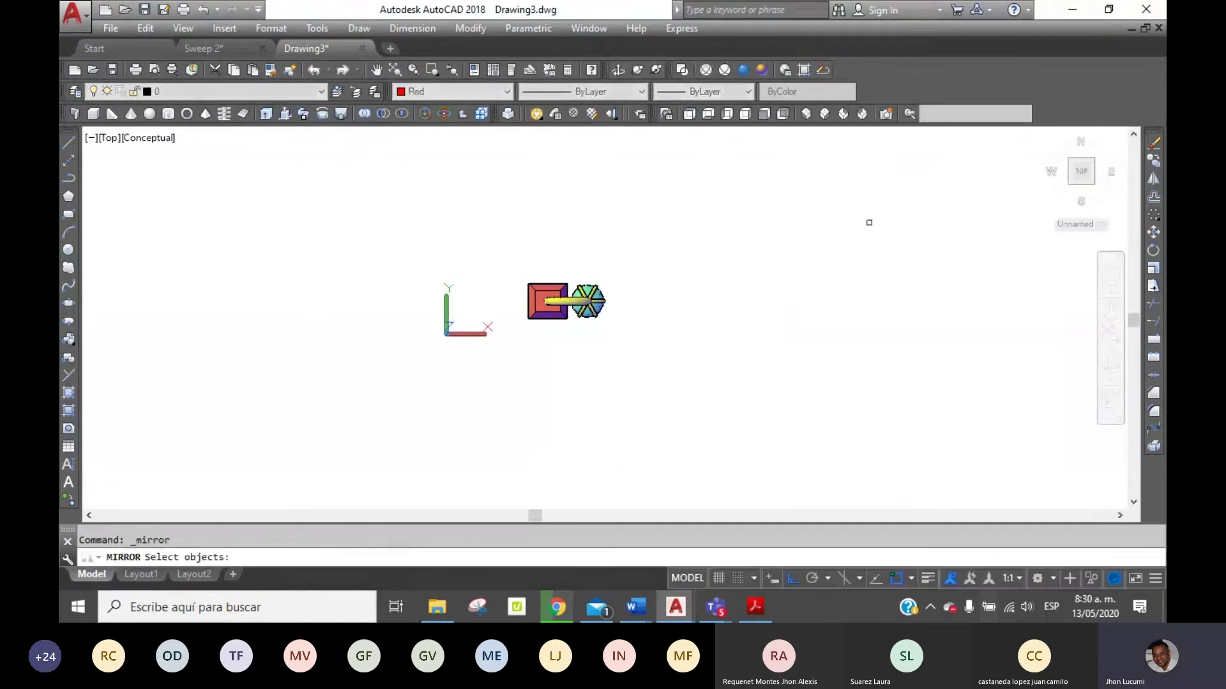
pyautogui.click(670, 343)
pyautogui.click(518, 218)
pyautogui.press('Return')
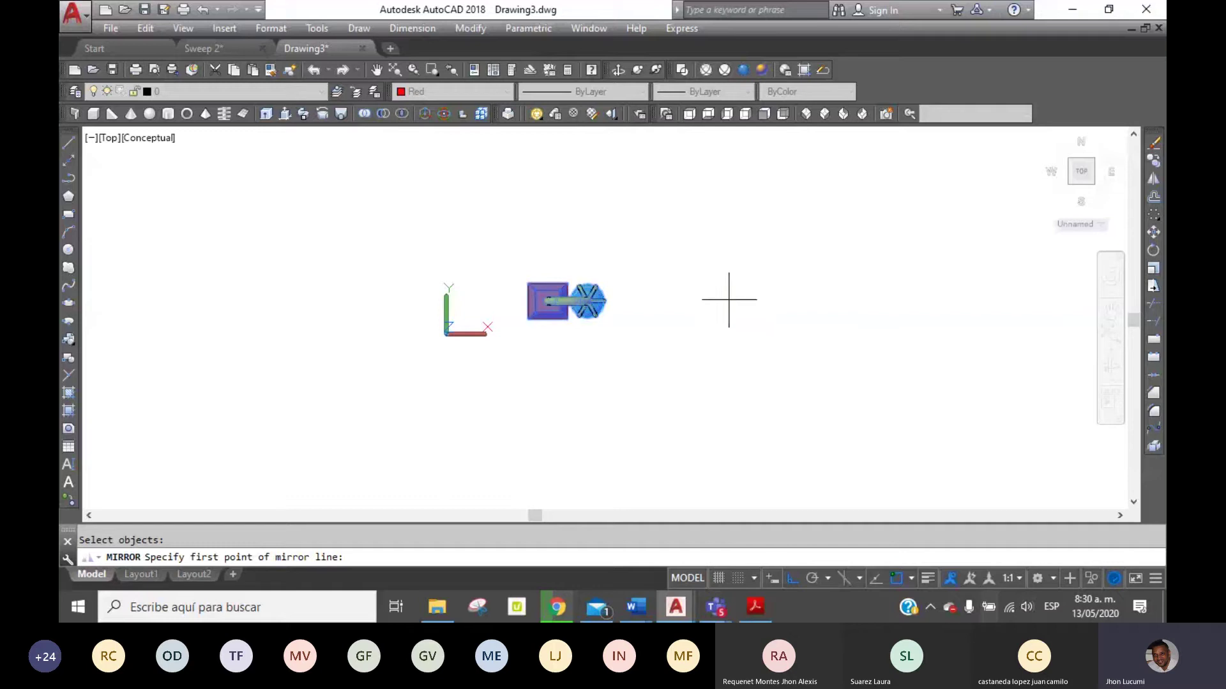
pyautogui.click(731, 295)
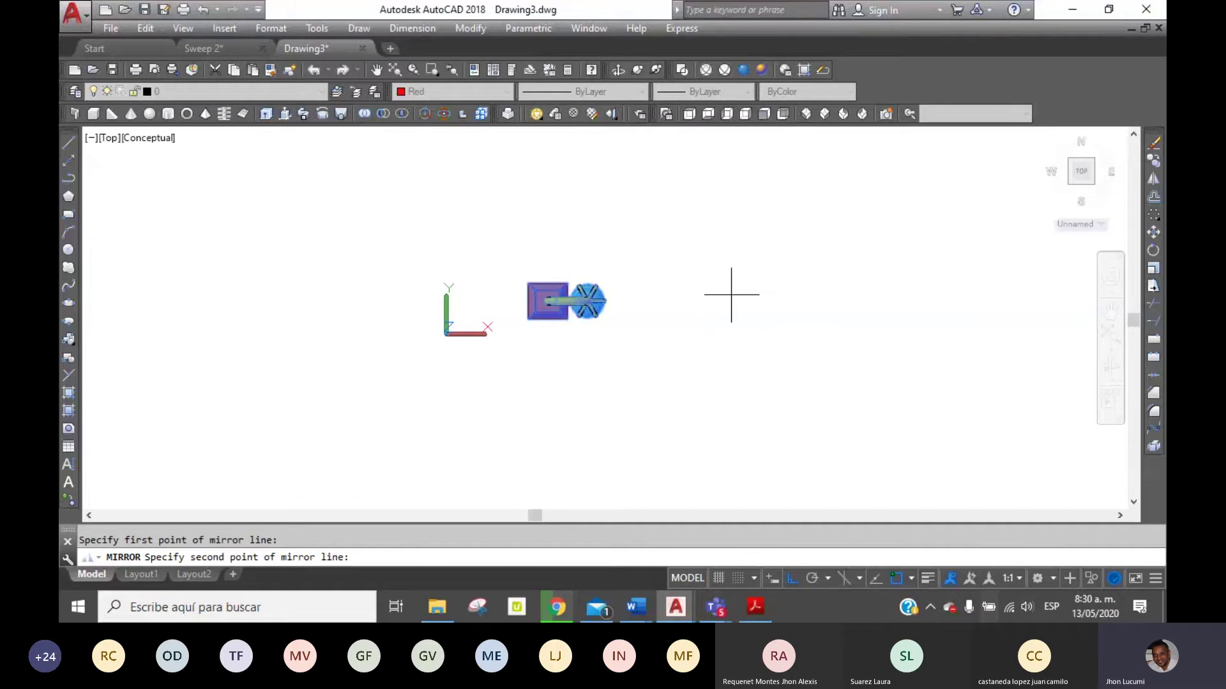
pyautogui.click(743, 436)
pyautogui.press('Return')
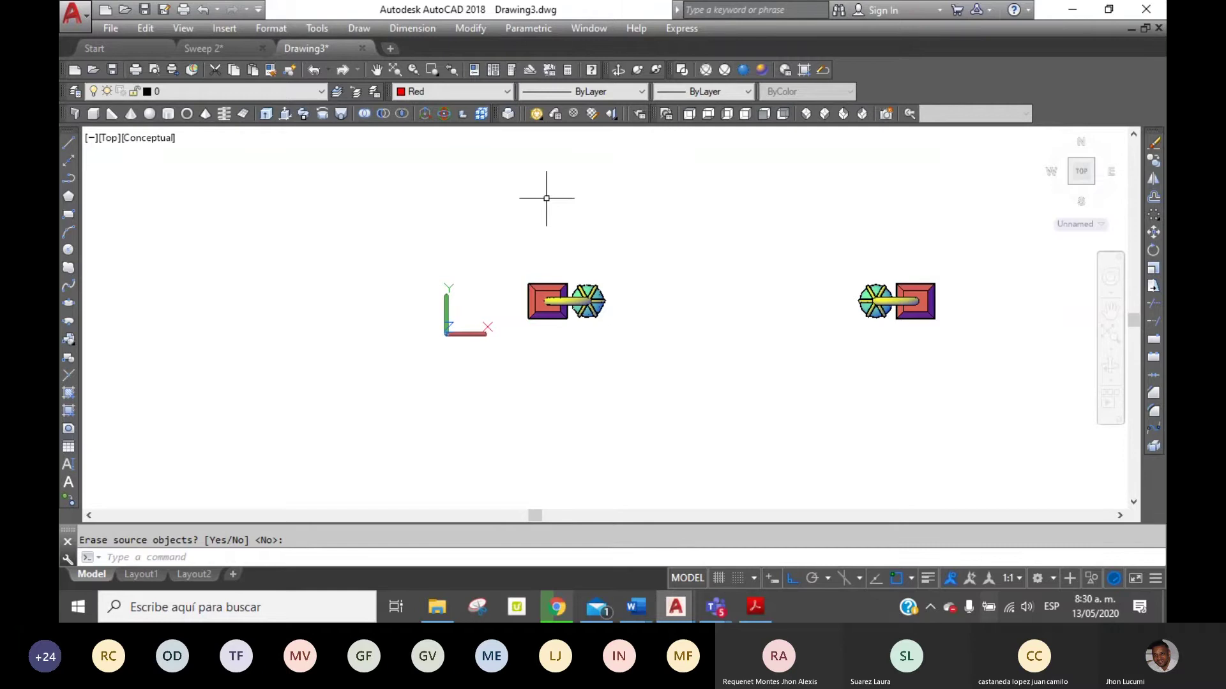
pyautogui.moveTo(760, 266)
pyautogui.mouseDown(button='middle')
pyautogui.moveTo(695, 351)
pyautogui.moveTo(559, 365)
pyautogui.mouseUp(button='middle')
# Copy the facing lamp pair once, directly above the originals.
pyautogui.click(1153, 160)
pyautogui.click(800, 465)
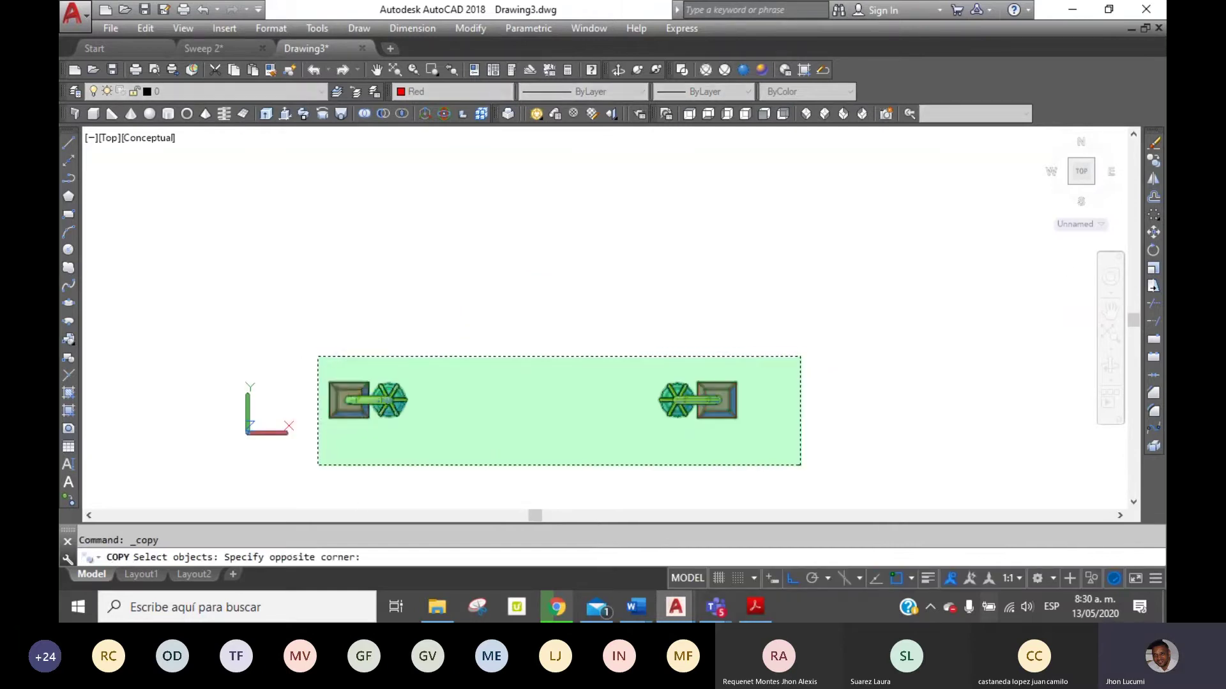
pyautogui.click(318, 356)
pyautogui.press('Return')
pyautogui.click(869, 408)
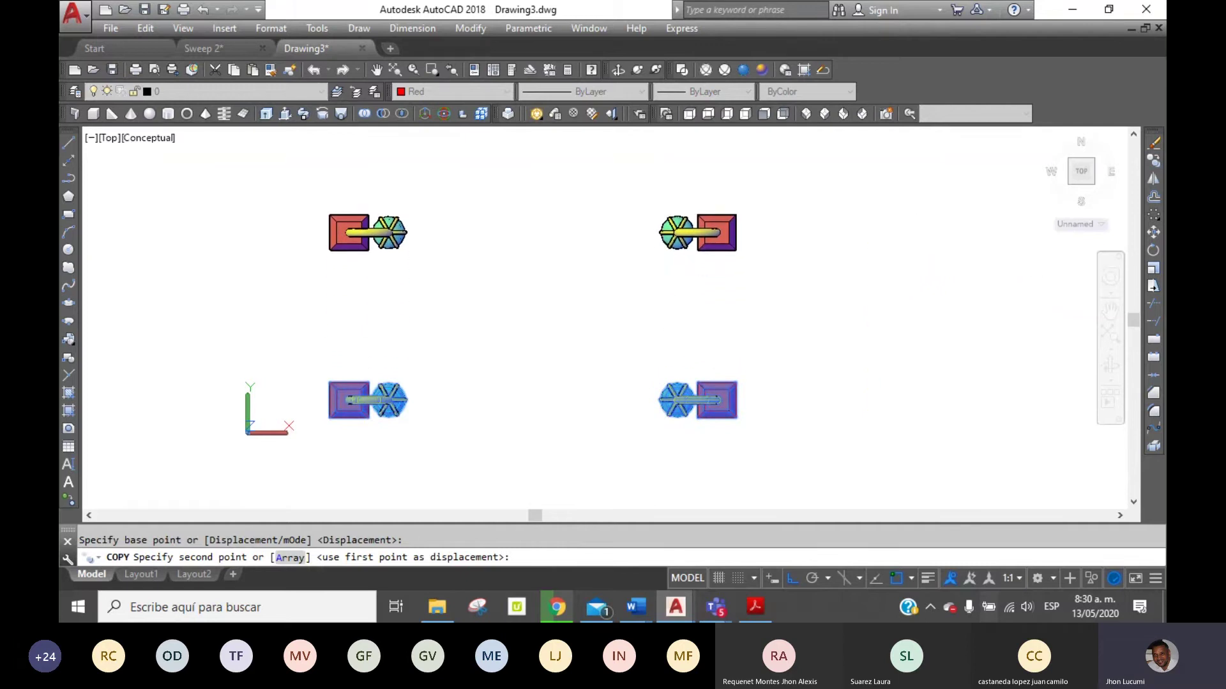
pyautogui.click(869, 408)
pyautogui.press('Escape')
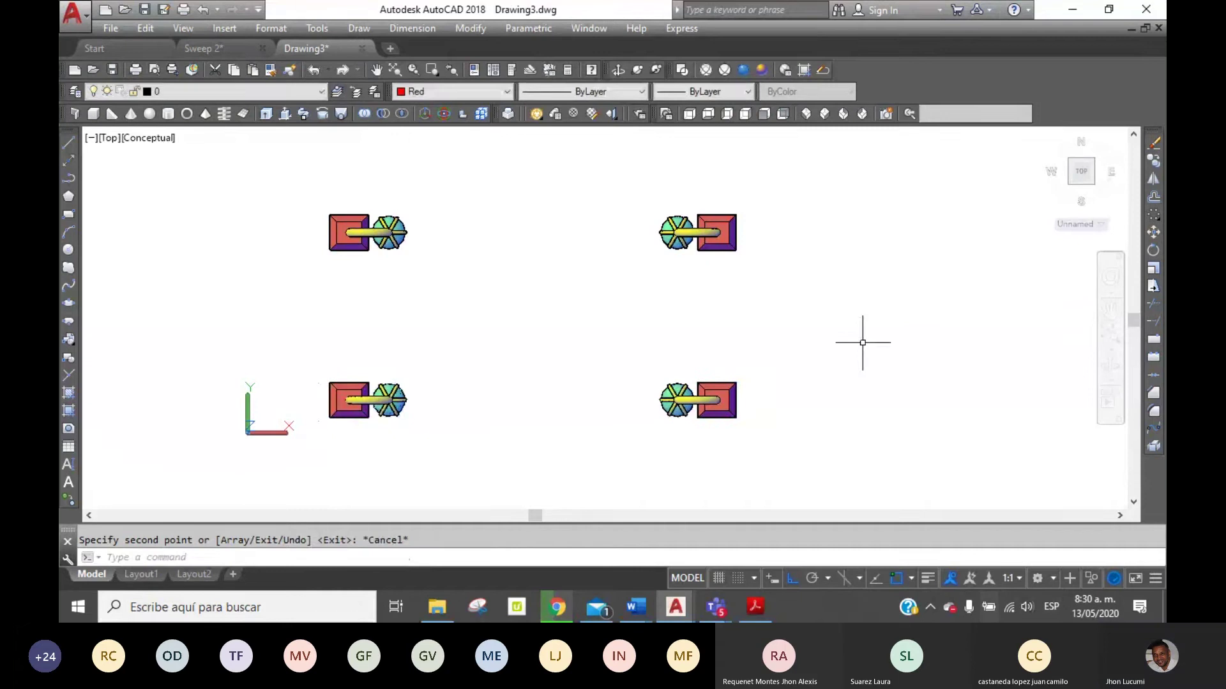
pyautogui.moveTo(1080, 171)
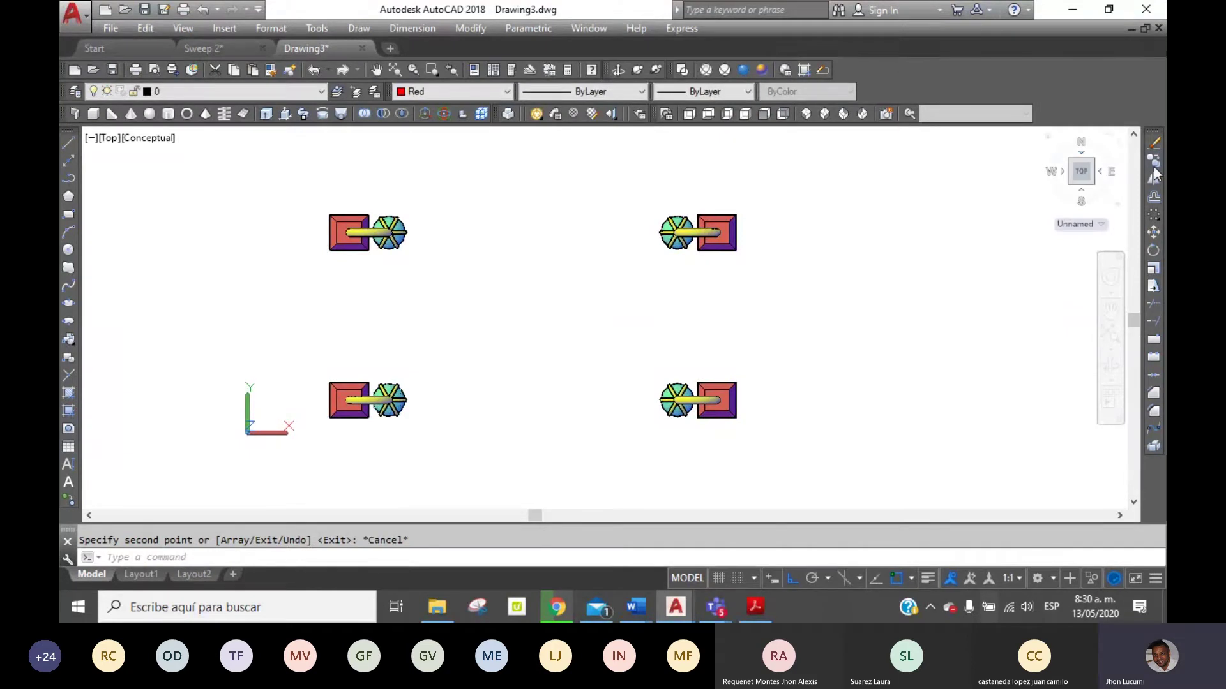
# Copy the upper lamp pair from its base corner, placing two more pairs further up.
pyautogui.click(1154, 163)
pyautogui.click(837, 304)
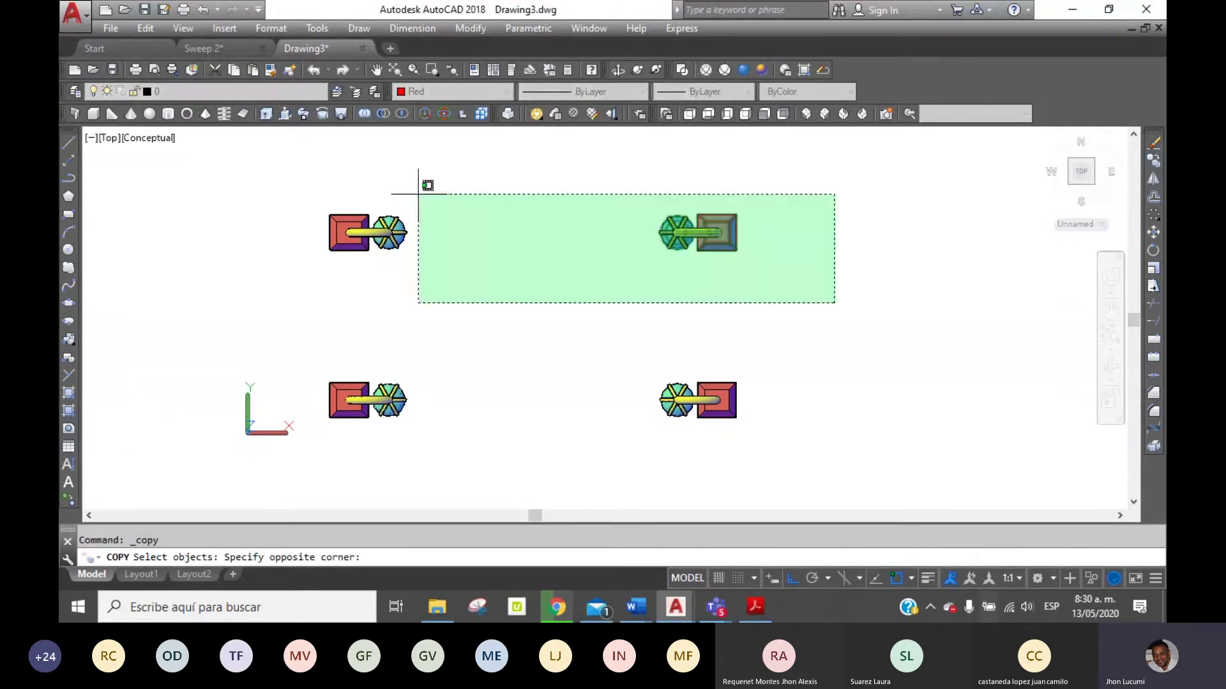
pyautogui.click(267, 173)
pyautogui.press('Return')
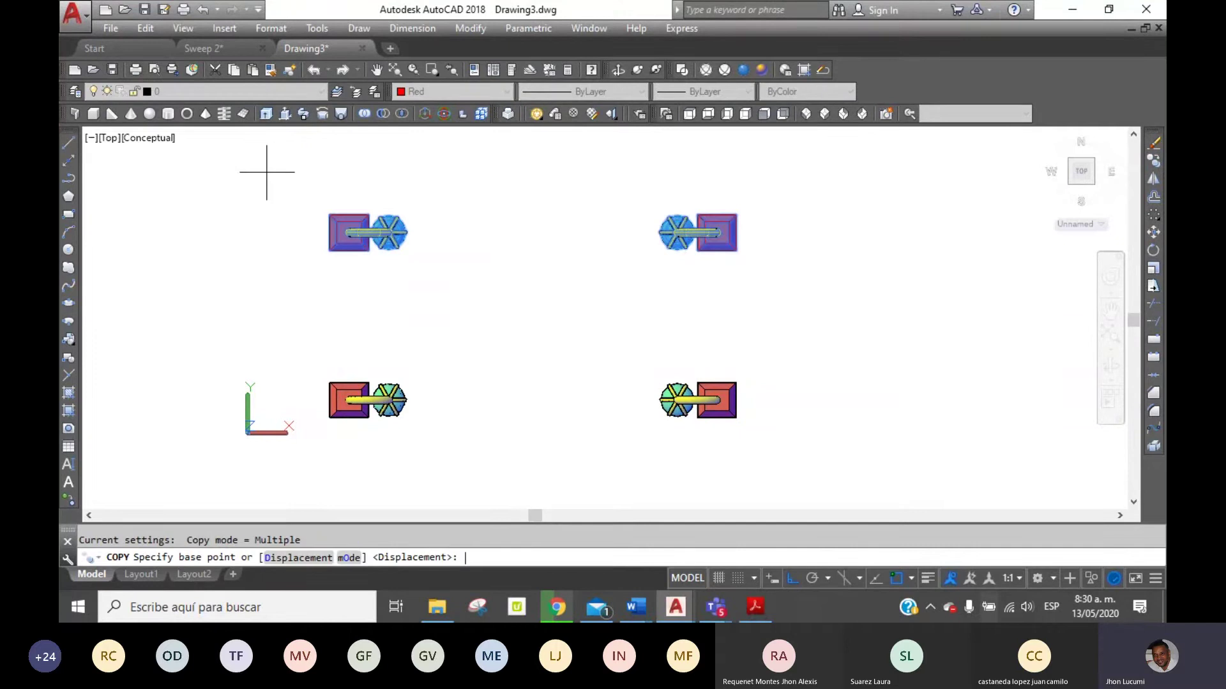
pyautogui.click(735, 383)
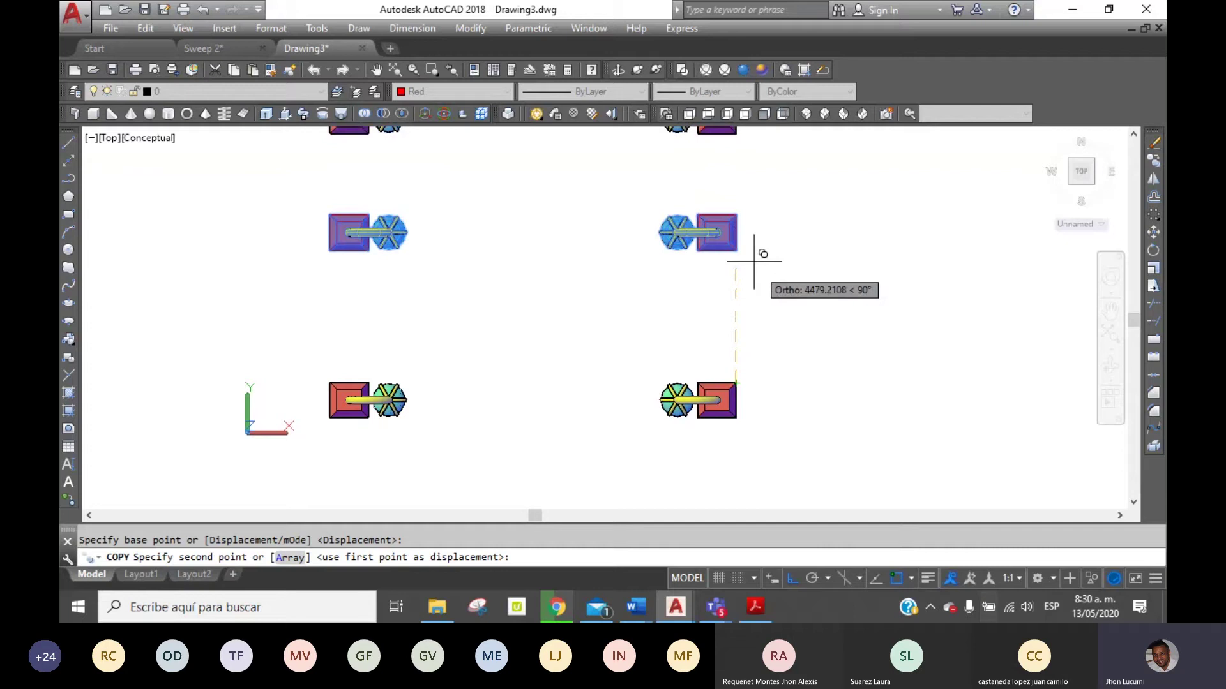
pyautogui.click(734, 206)
pyautogui.moveTo(734, 270)
pyautogui.mouseDown()
pyautogui.moveTo(805, 366)
pyautogui.moveTo(776, 339)
pyautogui.moveTo(769, 432)
pyautogui.mouseUp()
pyautogui.rightClick(689, 323)
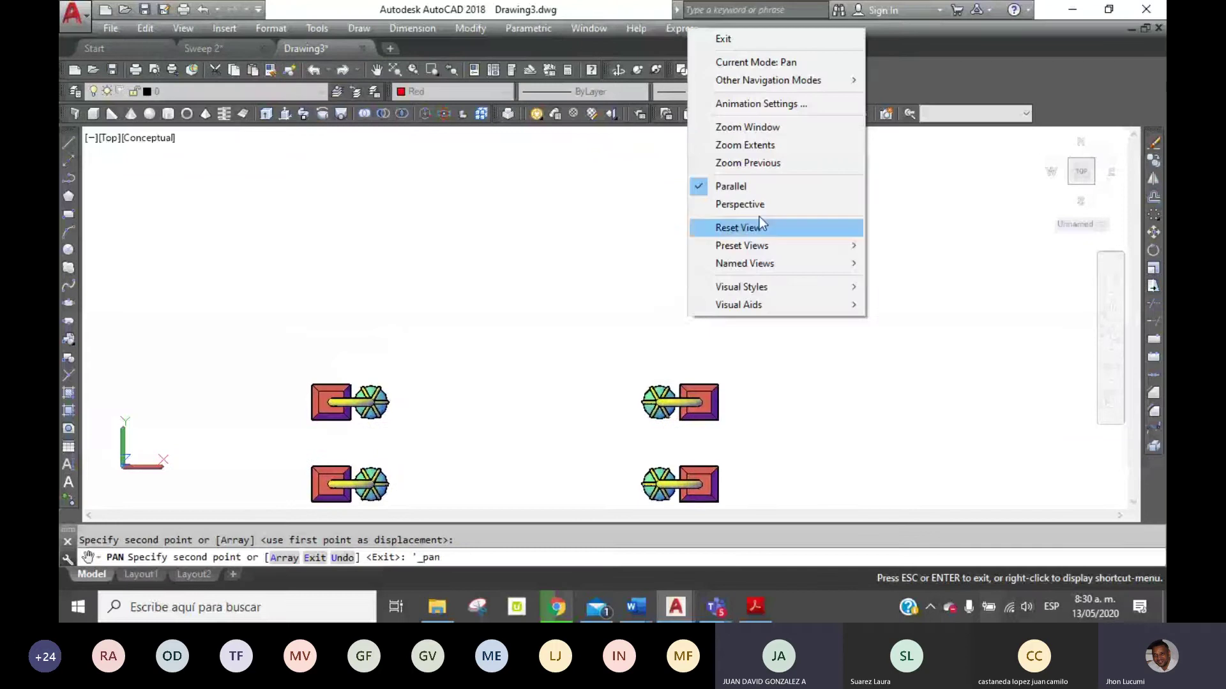
pyautogui.click(723, 39)
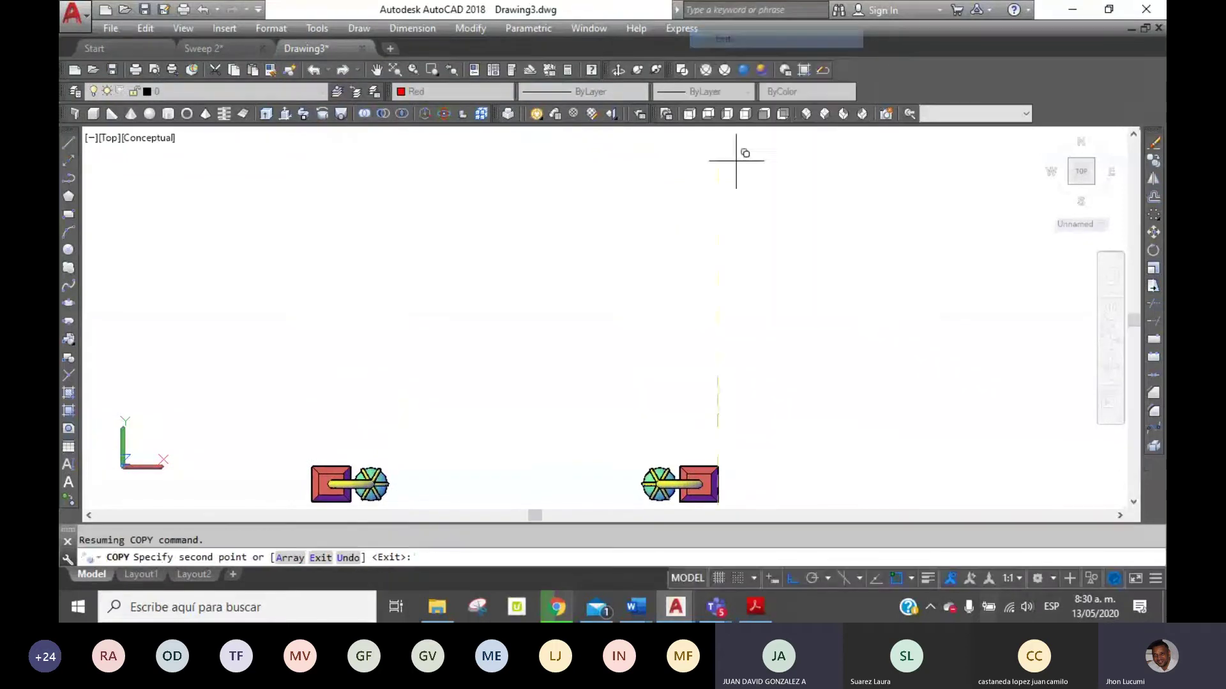
pyautogui.click(720, 464)
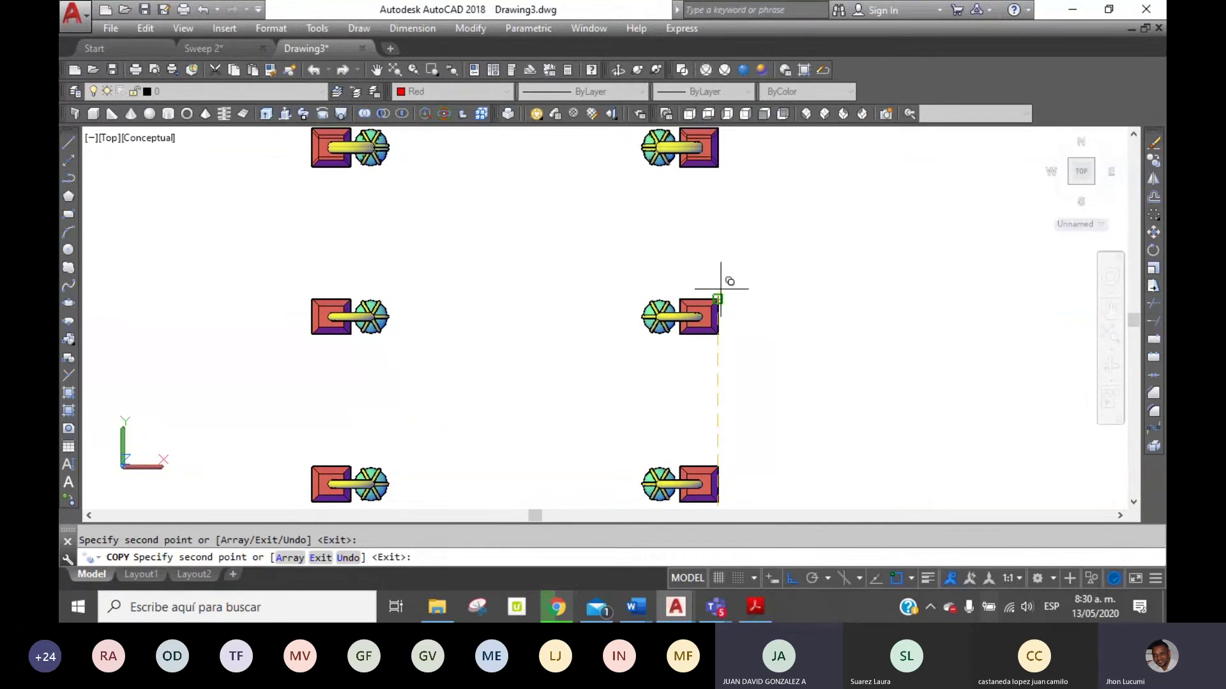
# Add two more lamp pairs higher in the rows, then zoom out to see both full rows.
pyautogui.click(377, 70)
pyautogui.moveTo(638, 287); pyautogui.dragTo(662, 332)
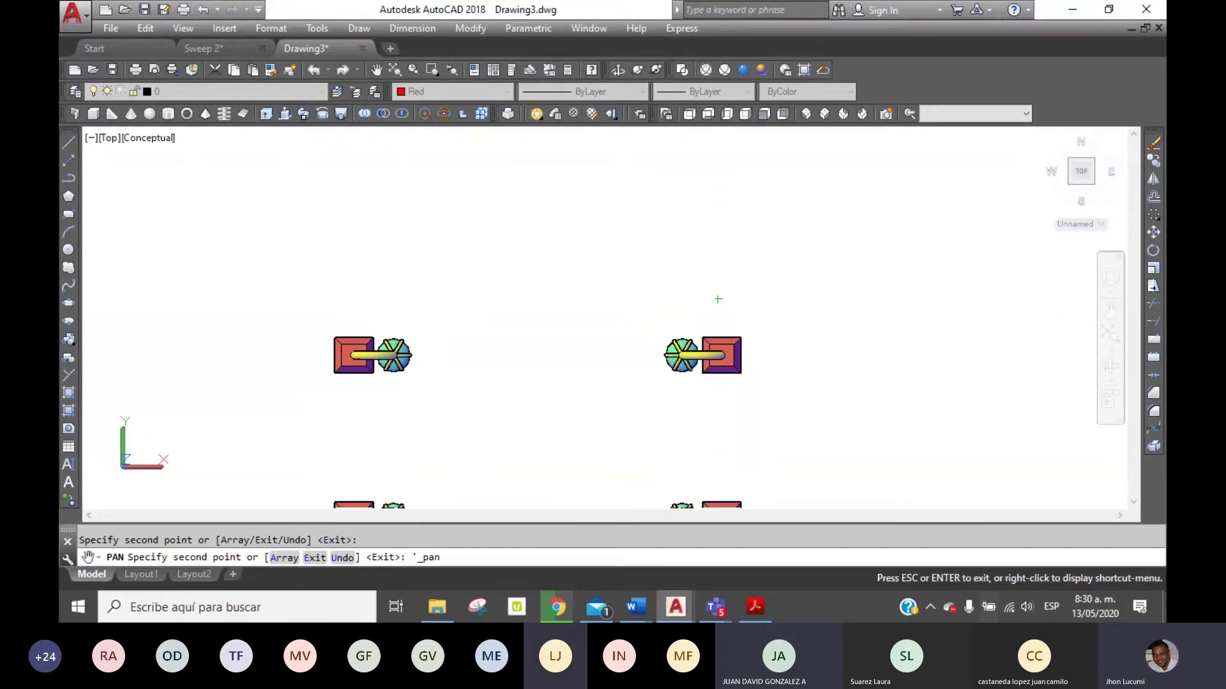
pyautogui.moveTo(817, 221); pyautogui.dragTo(795, 327)
pyautogui.rightClick(795, 328)
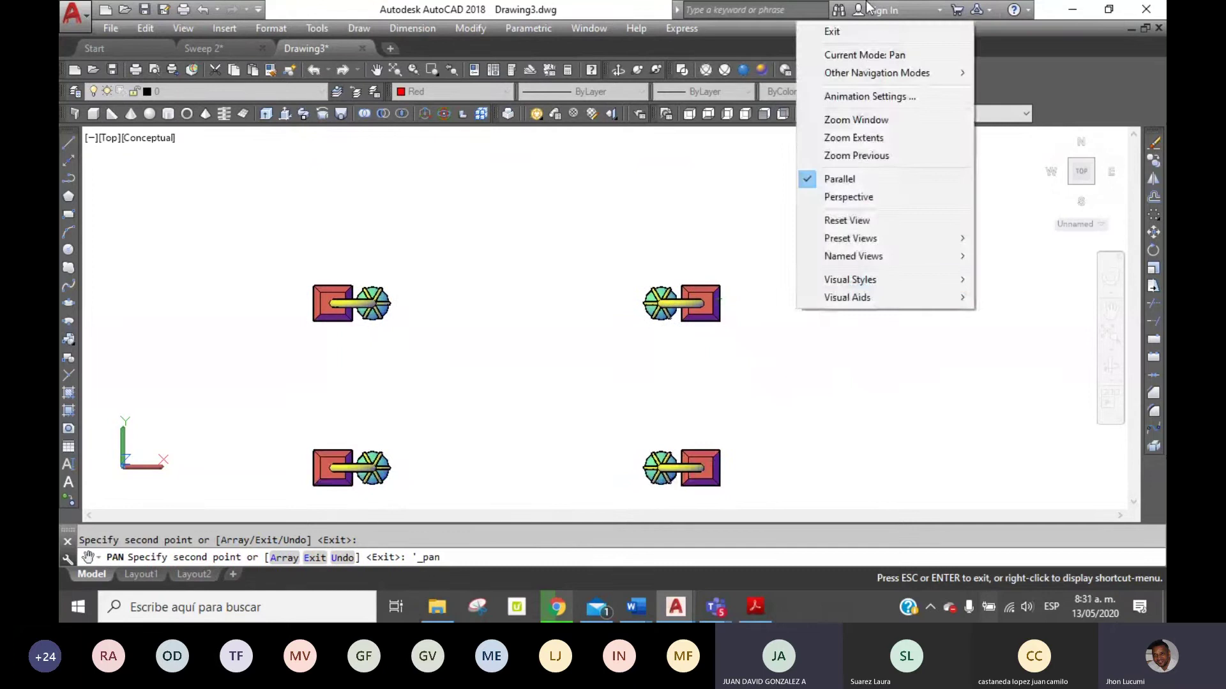
pyautogui.click(830, 30)
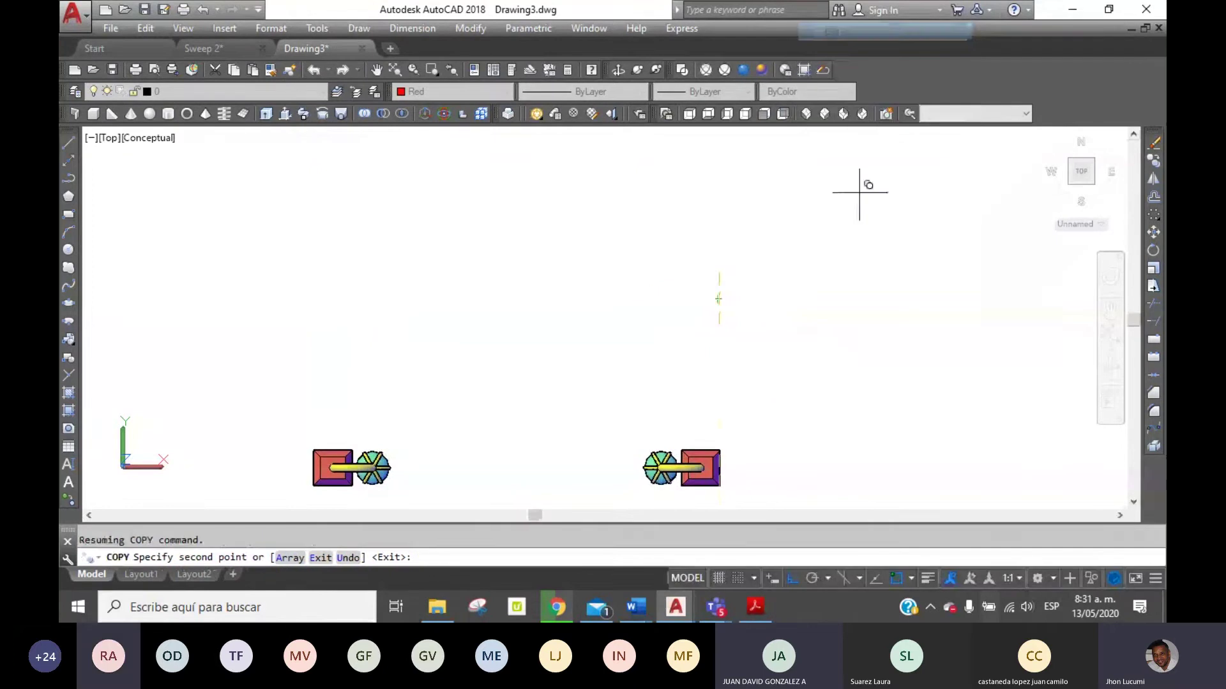
pyautogui.click(715, 444)
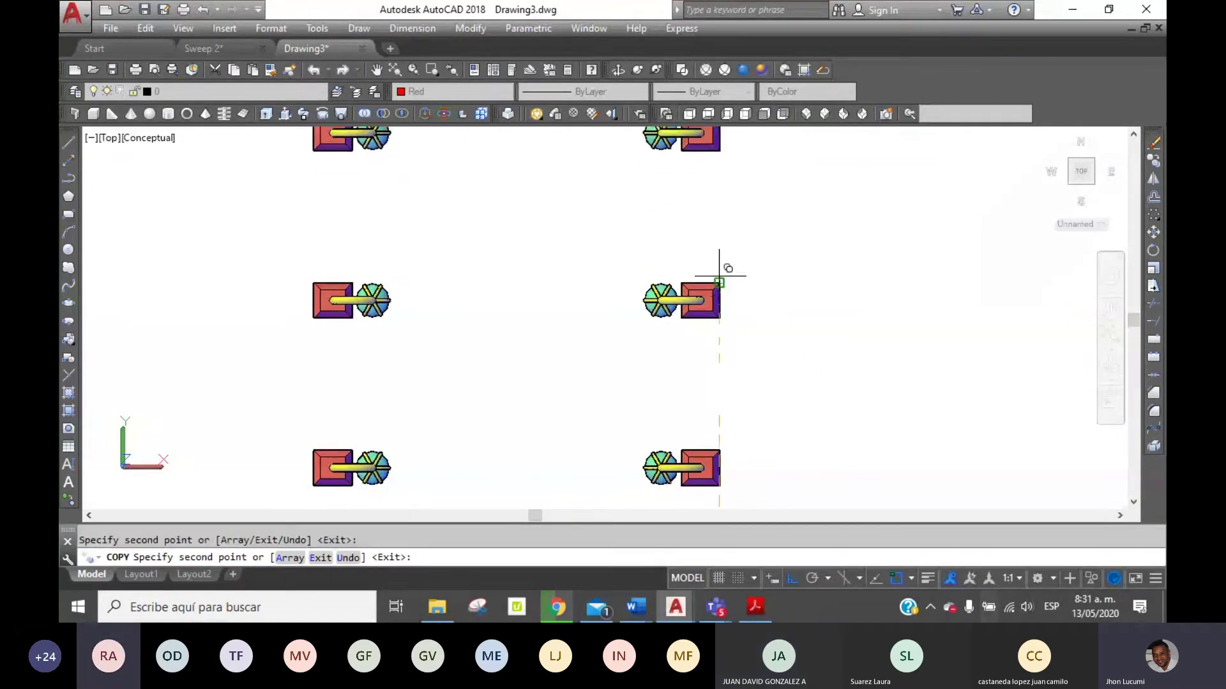
pyautogui.click(723, 272)
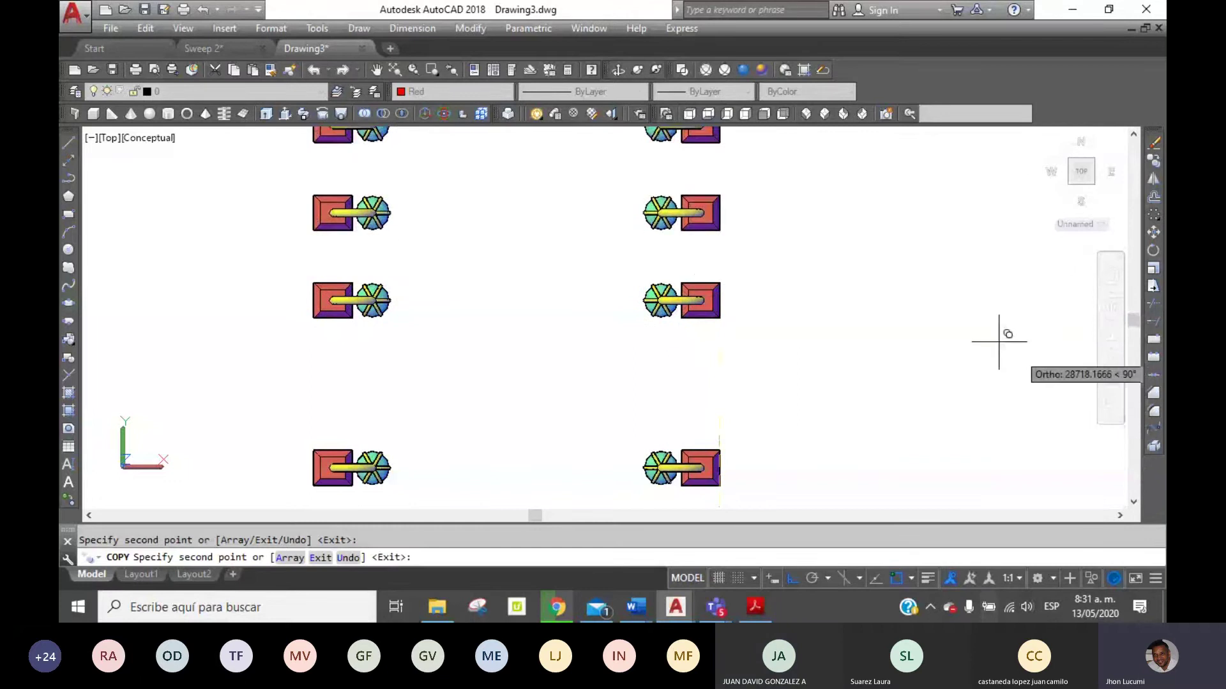
pyautogui.press('Escape')
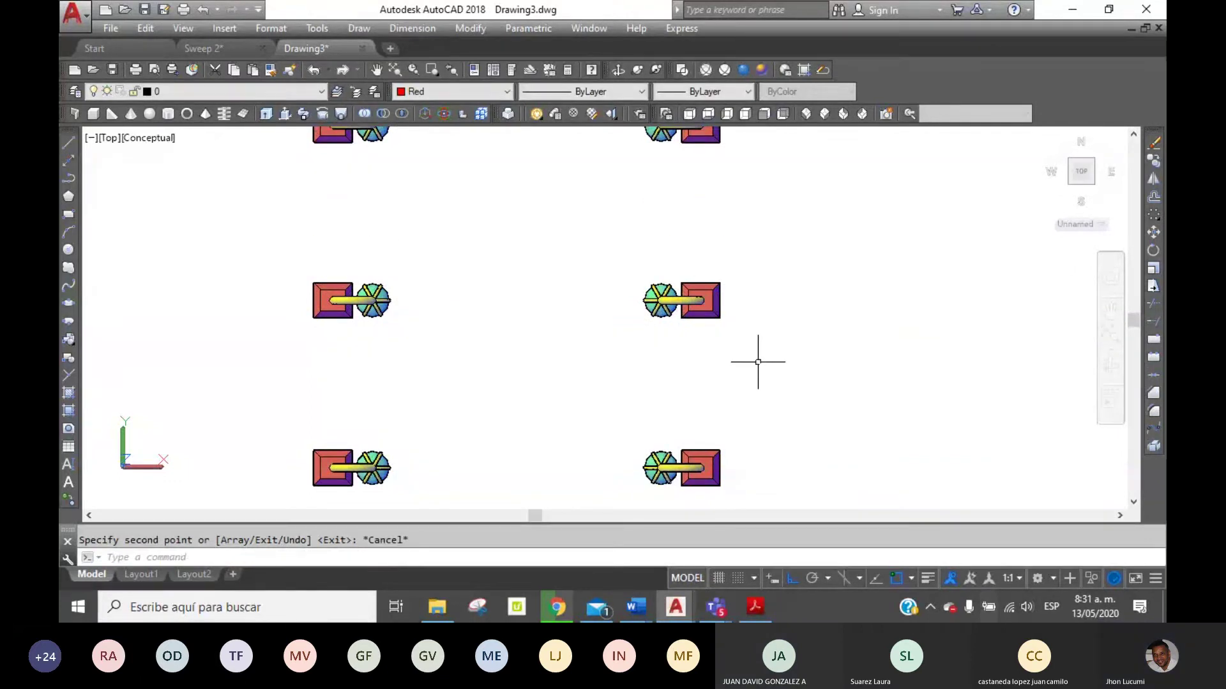
pyautogui.write('z')
pyautogui.press('Return')
pyautogui.press('Return')
pyautogui.moveTo(758, 362); pyautogui.dragTo(729, 457)
# With object snap off, draw a rectangle around both lamp rows, then switch to SW isometric.
pyautogui.scroll(-2, 729, 457)
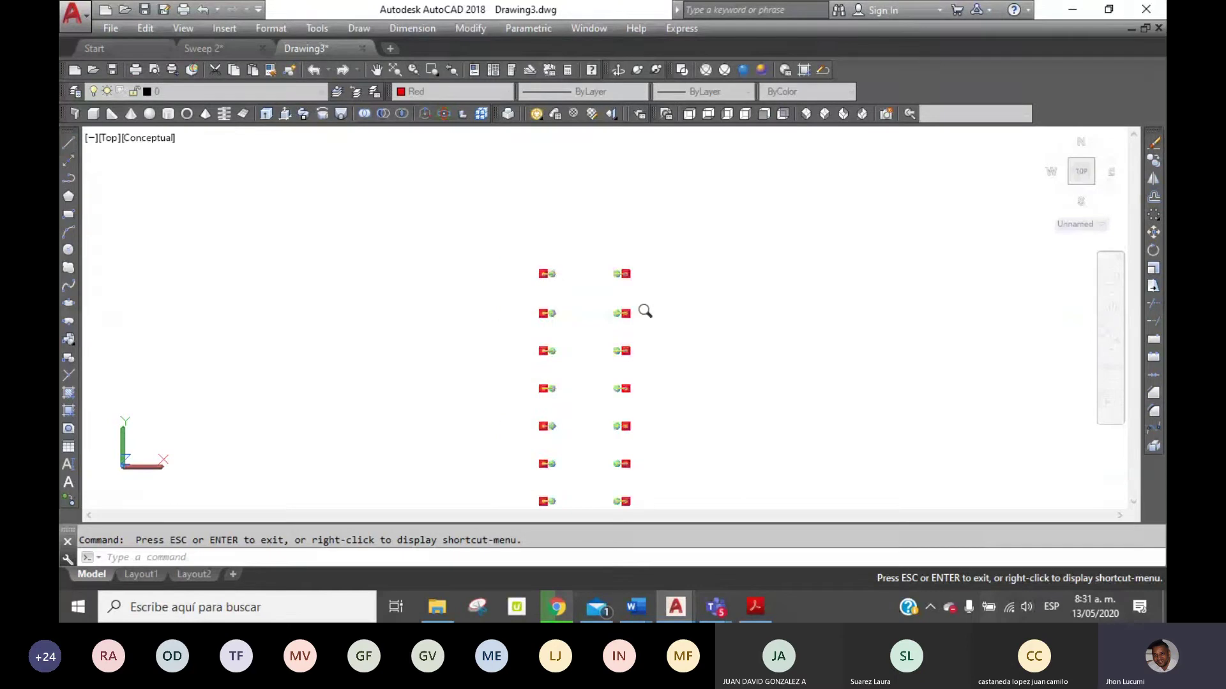
pyautogui.scroll(-2, 645, 313)
pyautogui.rightClick(611, 288)
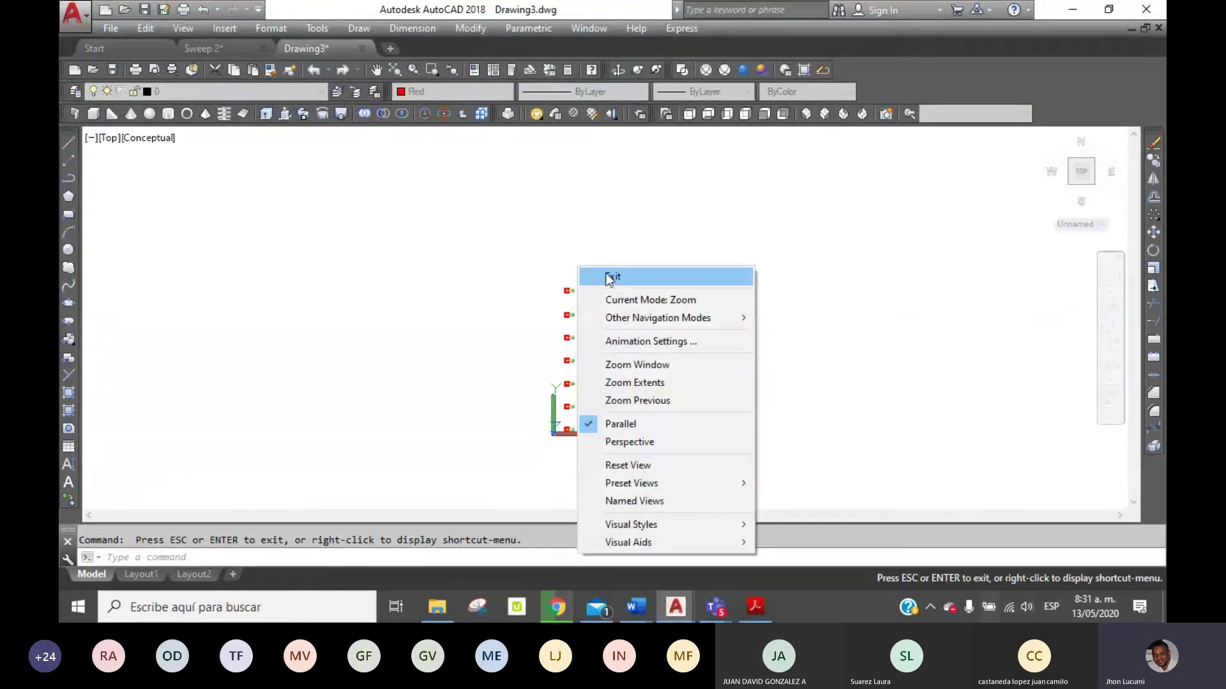
pyautogui.click(610, 278)
pyautogui.click(69, 215)
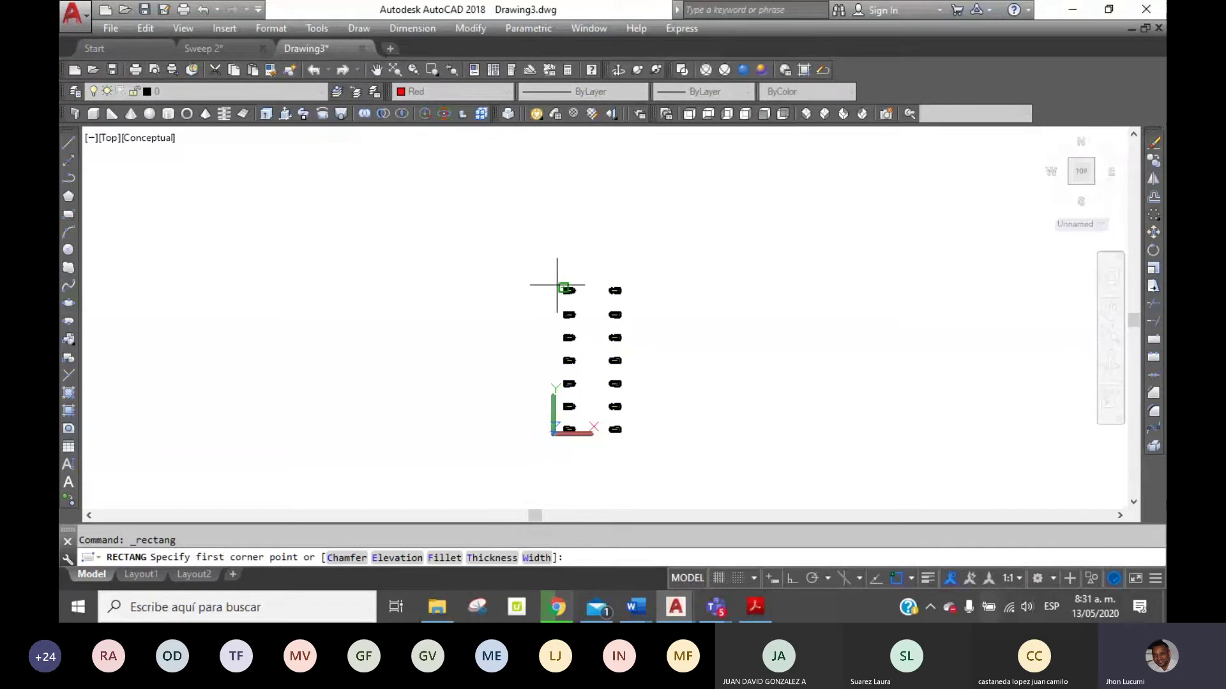
pyautogui.click(897, 578)
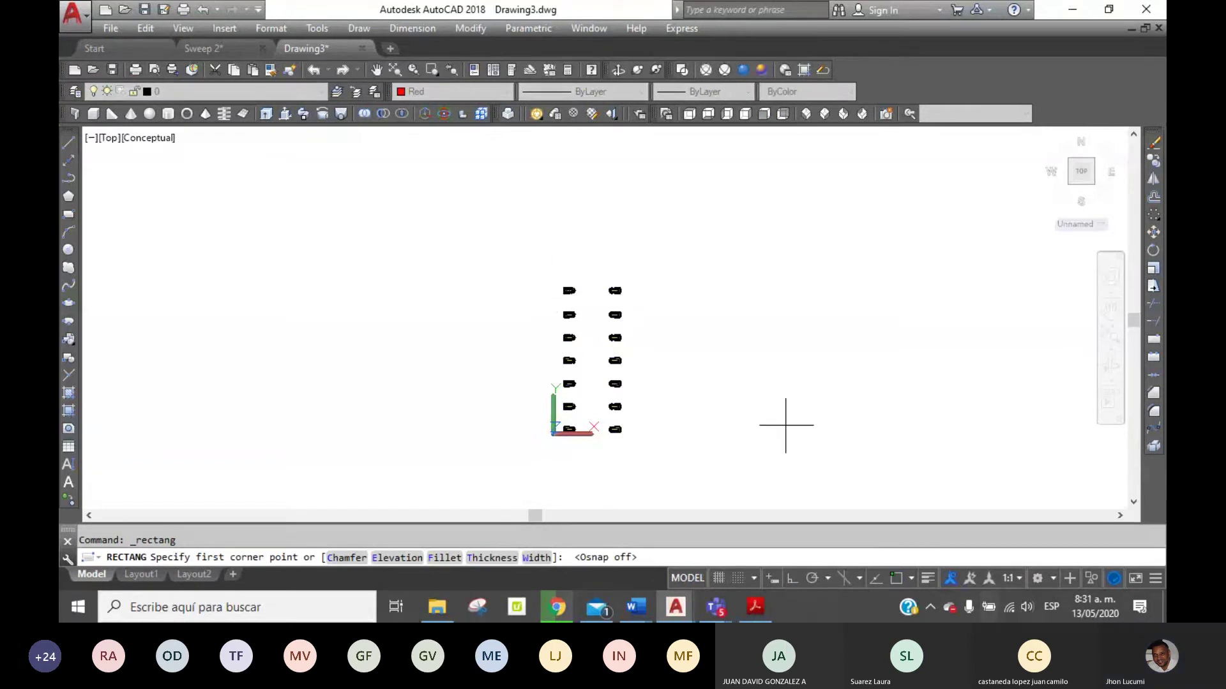
pyautogui.click(559, 282)
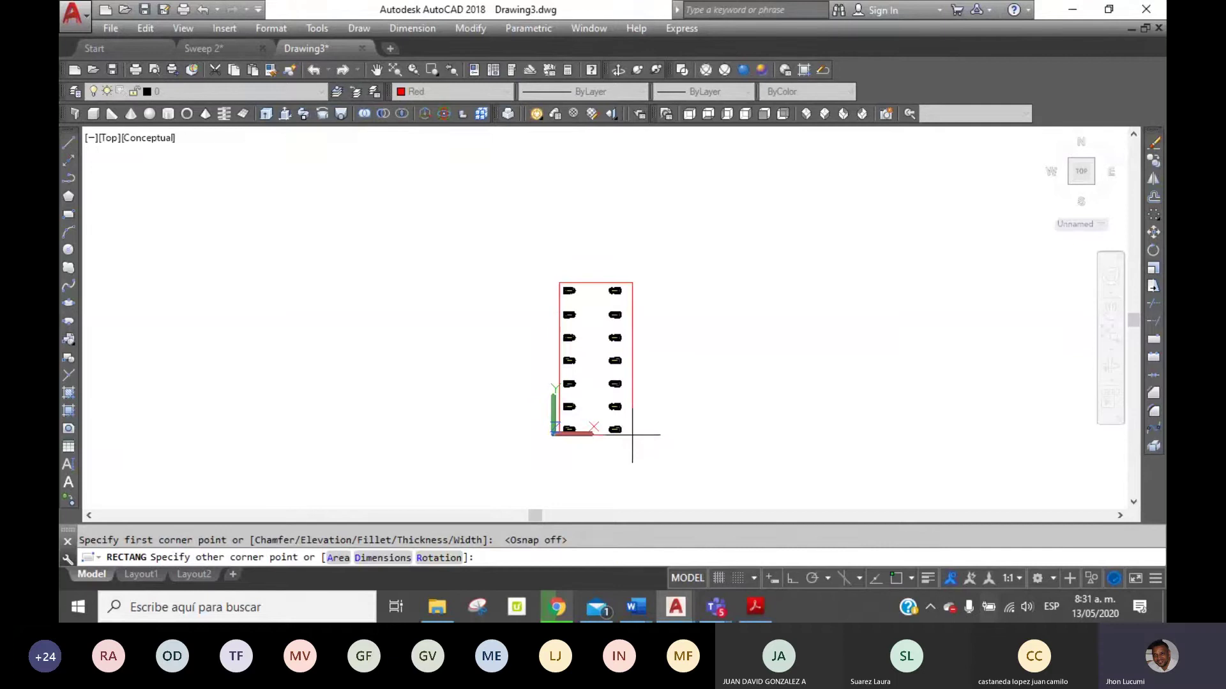
pyautogui.click(627, 439)
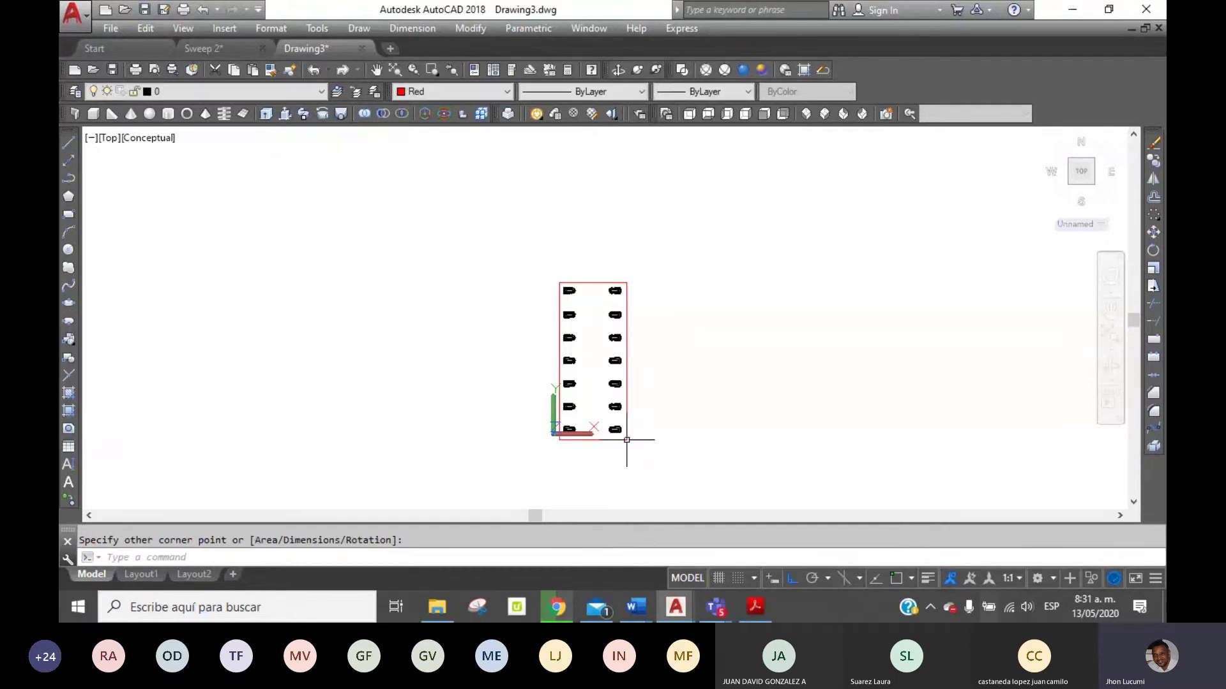
pyautogui.click(806, 117)
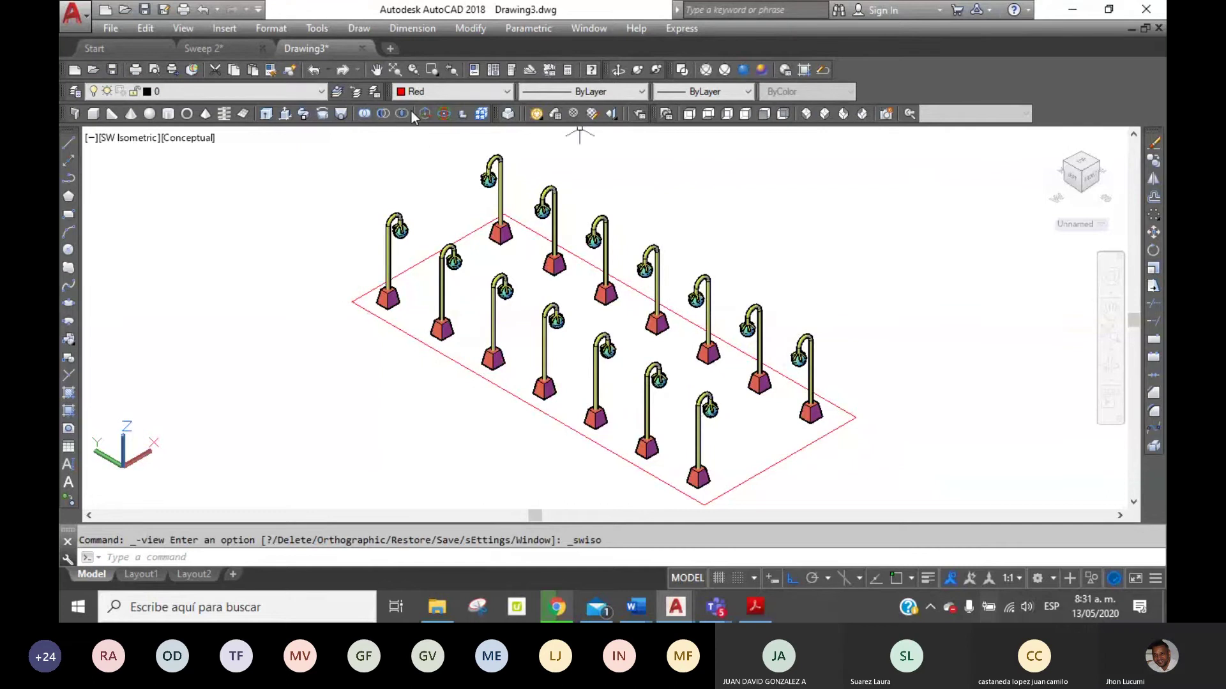
# Make Blue the current colour and extrude the red rectangle into a thin slab.
pyautogui.click(340, 112)
pyautogui.press('Escape')
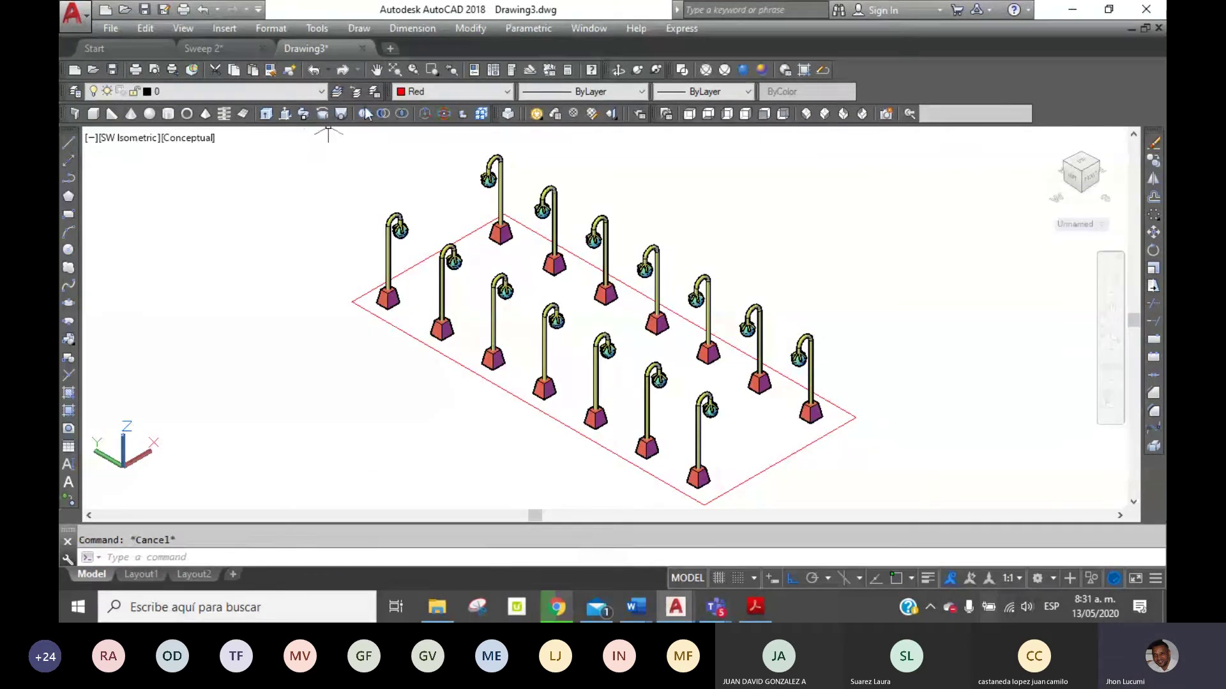
pyautogui.click(423, 91)
pyautogui.click(434, 180)
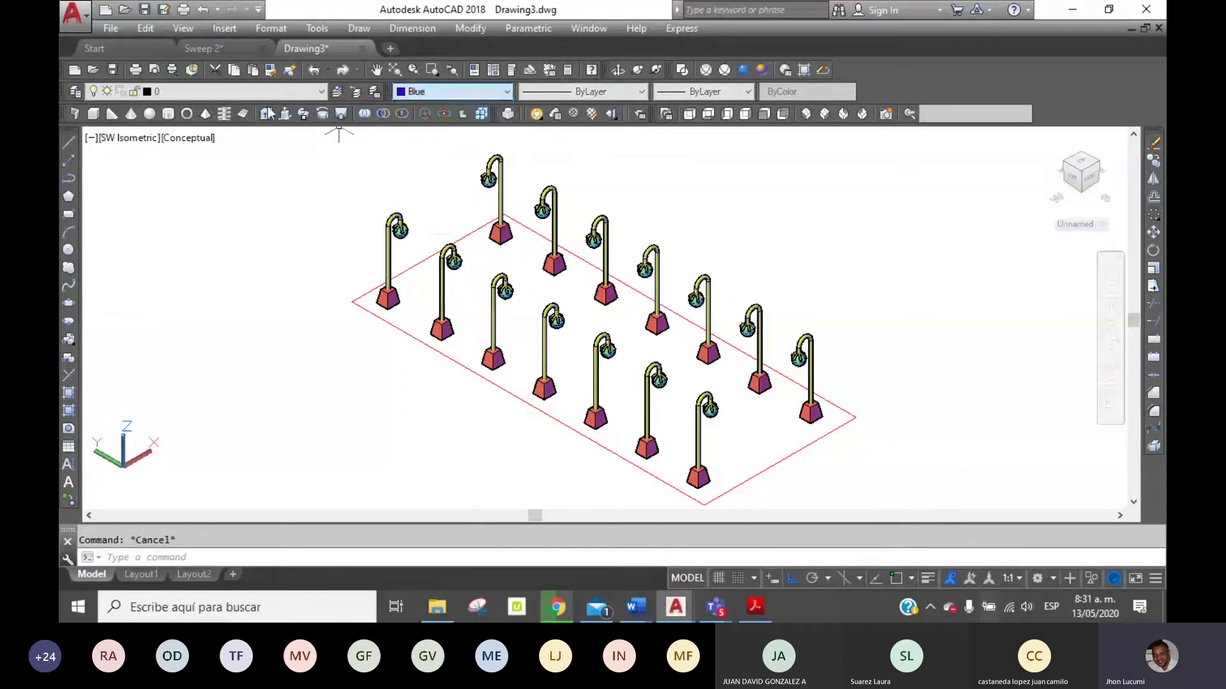
pyautogui.click(265, 114)
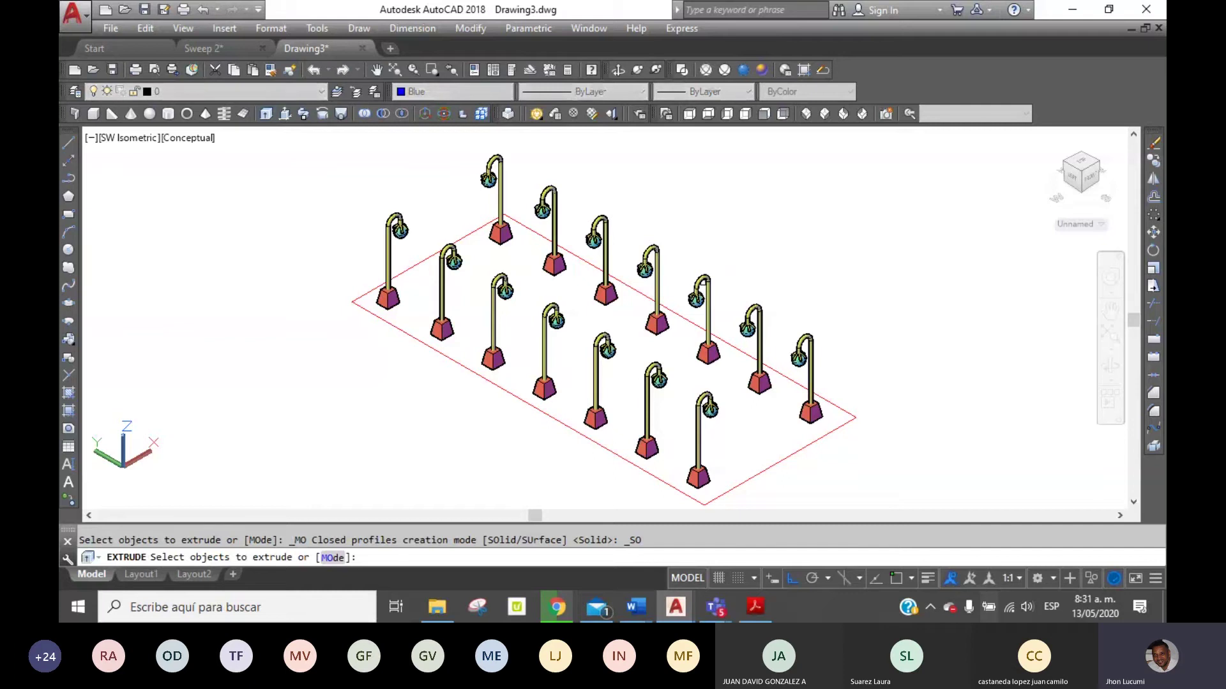
pyautogui.click(773, 467)
pyautogui.rightClick(861, 391)
pyautogui.click(894, 399)
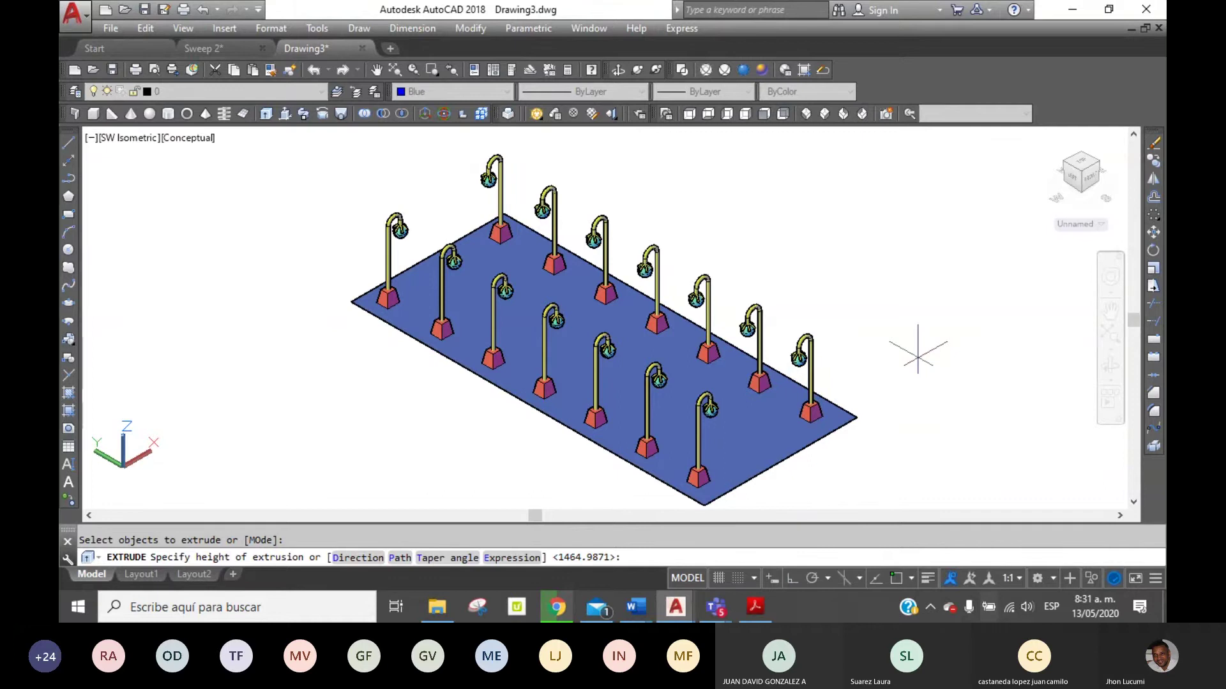
pyautogui.click(918, 353)
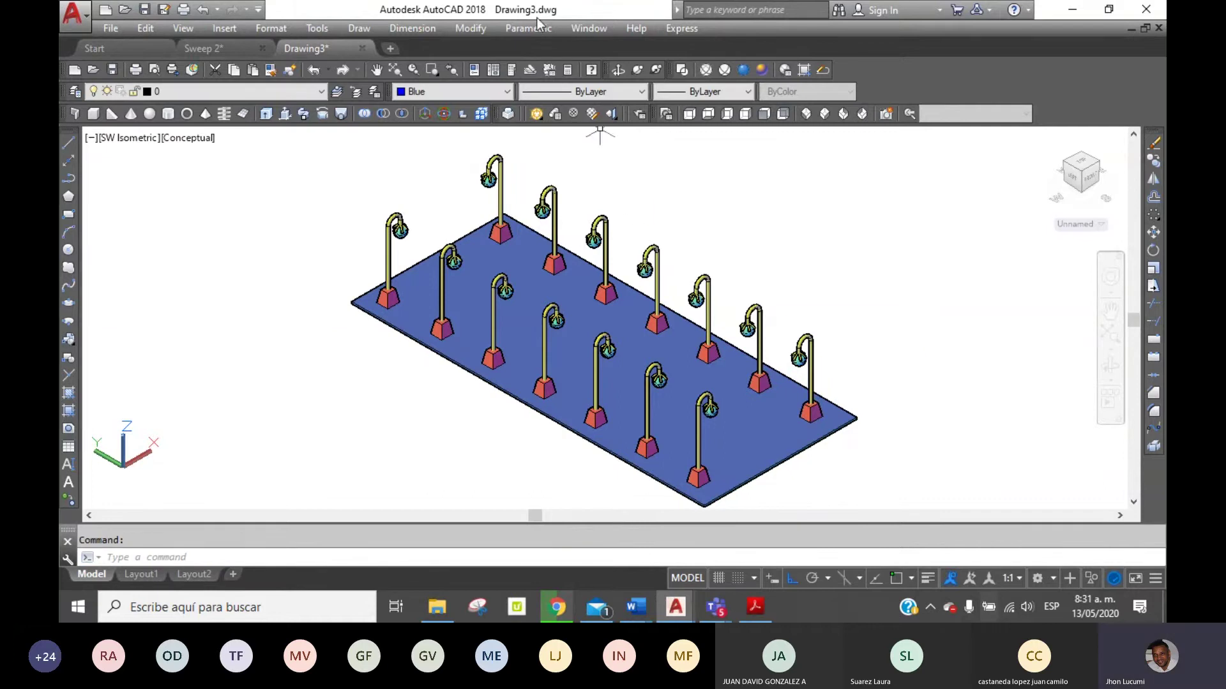
pyautogui.click(764, 113)
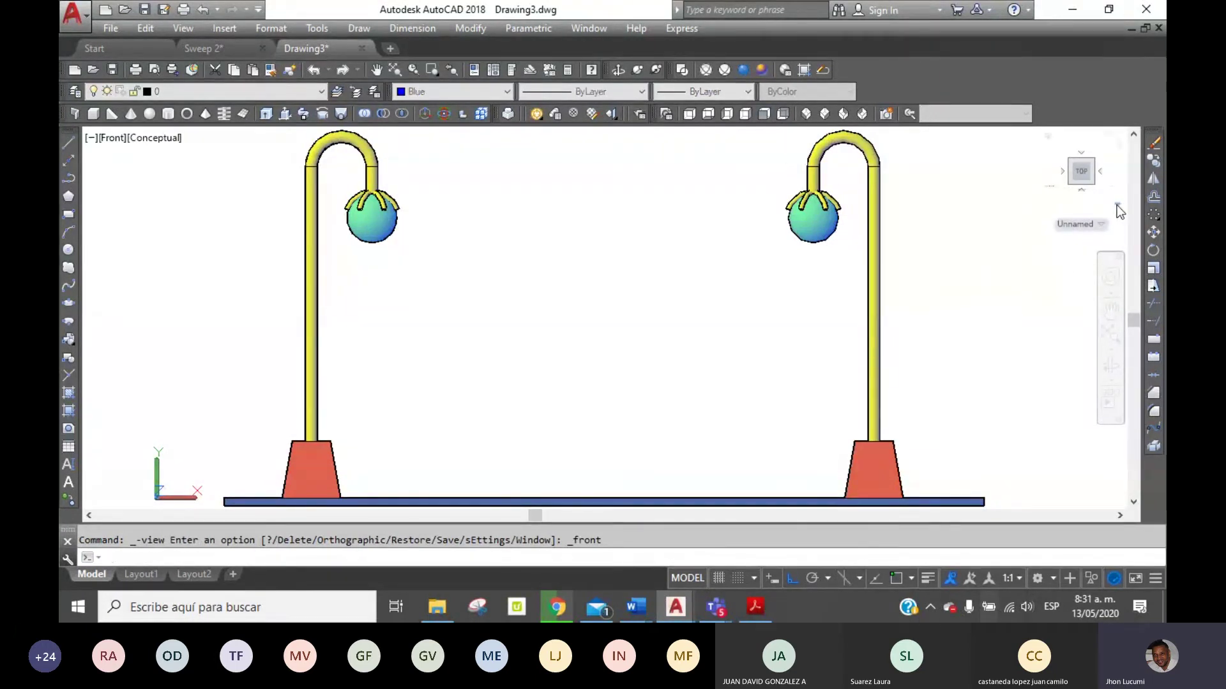
pyautogui.click(1116, 205)
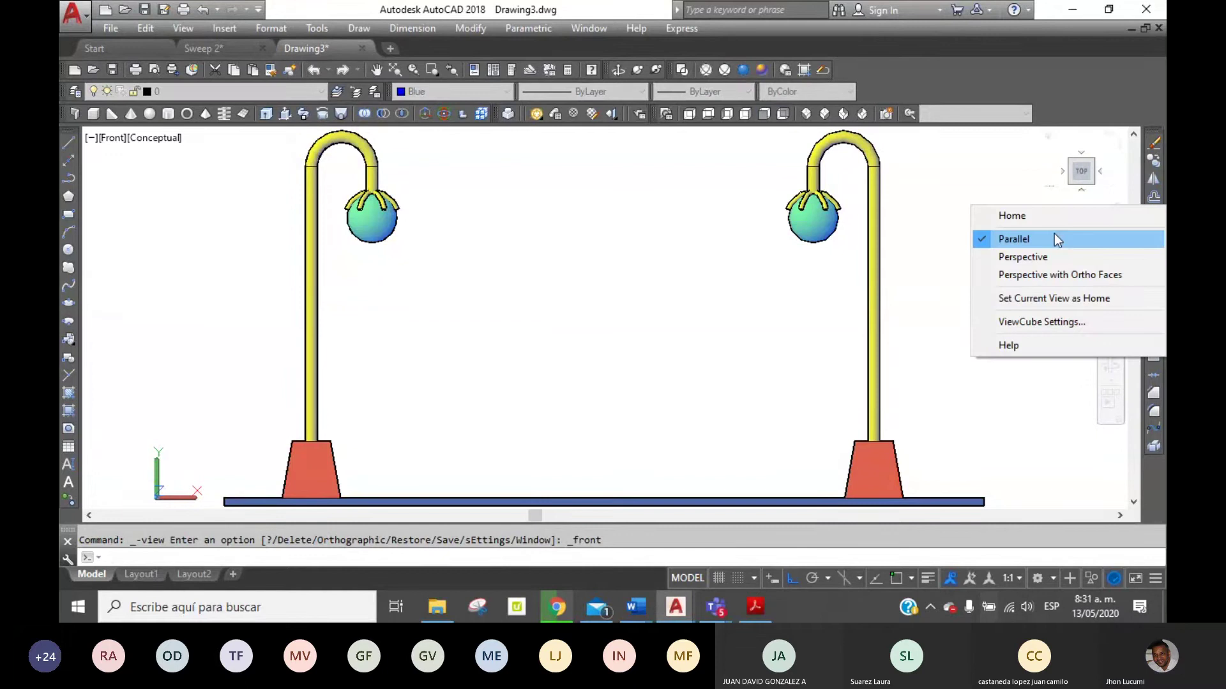
pyautogui.click(1036, 255)
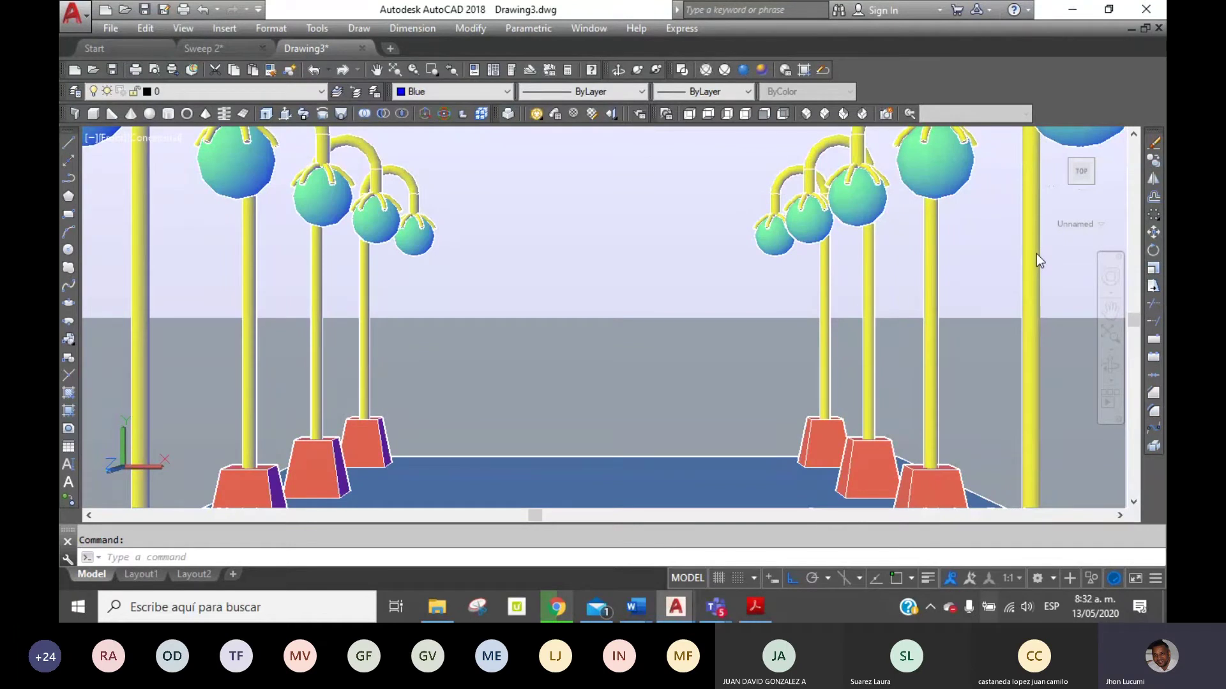
pyautogui.hotkey('ctrl', 'z')
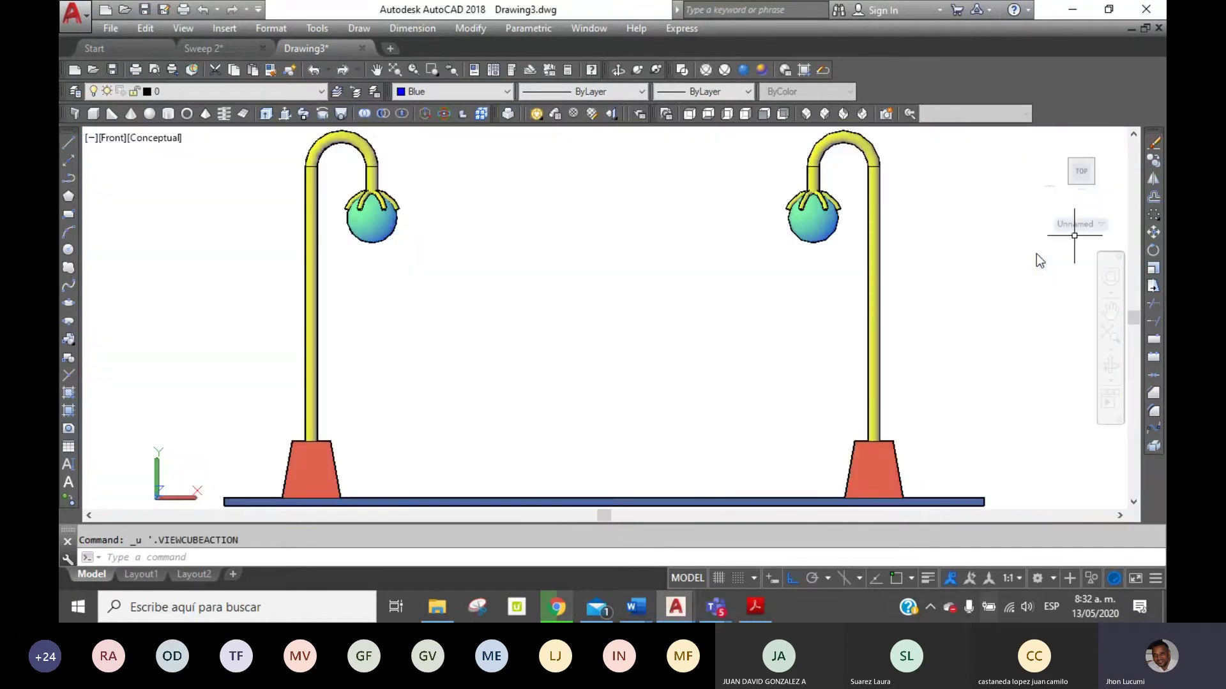
pyautogui.hotkey('ctrl', 'z')
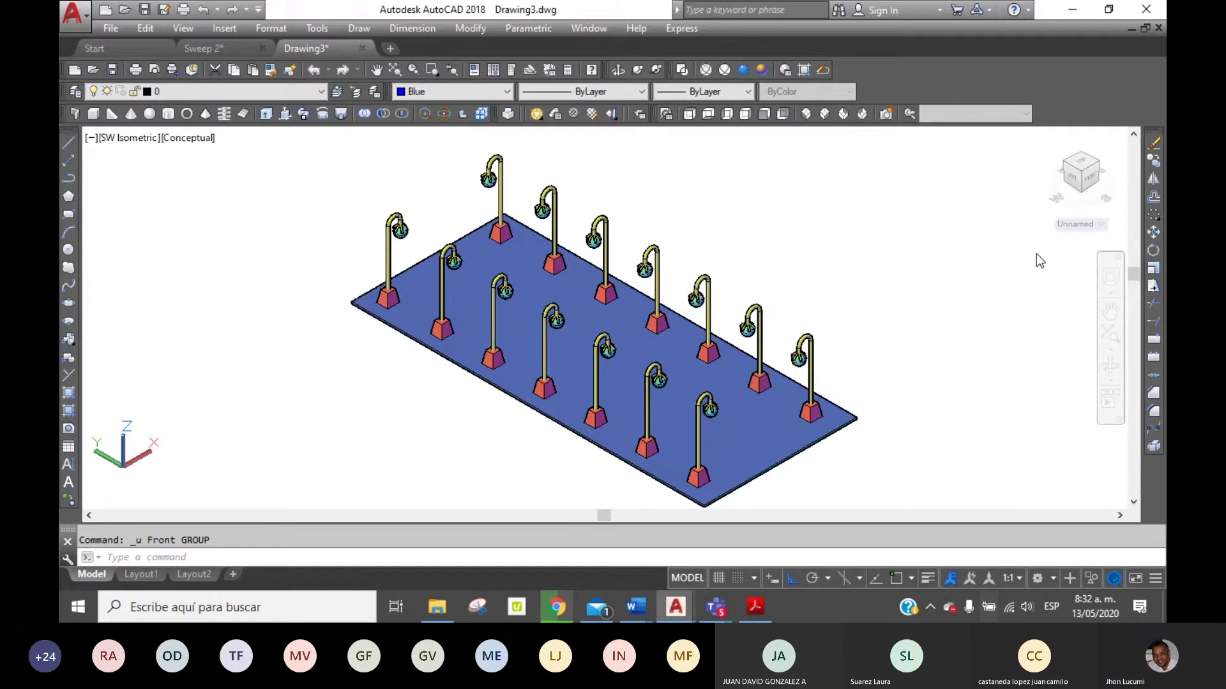
# Undo the slab, view changes and lamp copies with Ctrl+Z.
pyautogui.hotkey('ctrl', 'z')
pyautogui.hotkey('ctrl', 'z')
pyautogui.hotkey('ctrl', 'z')
pyautogui.hotkey('ctrl', 'z')
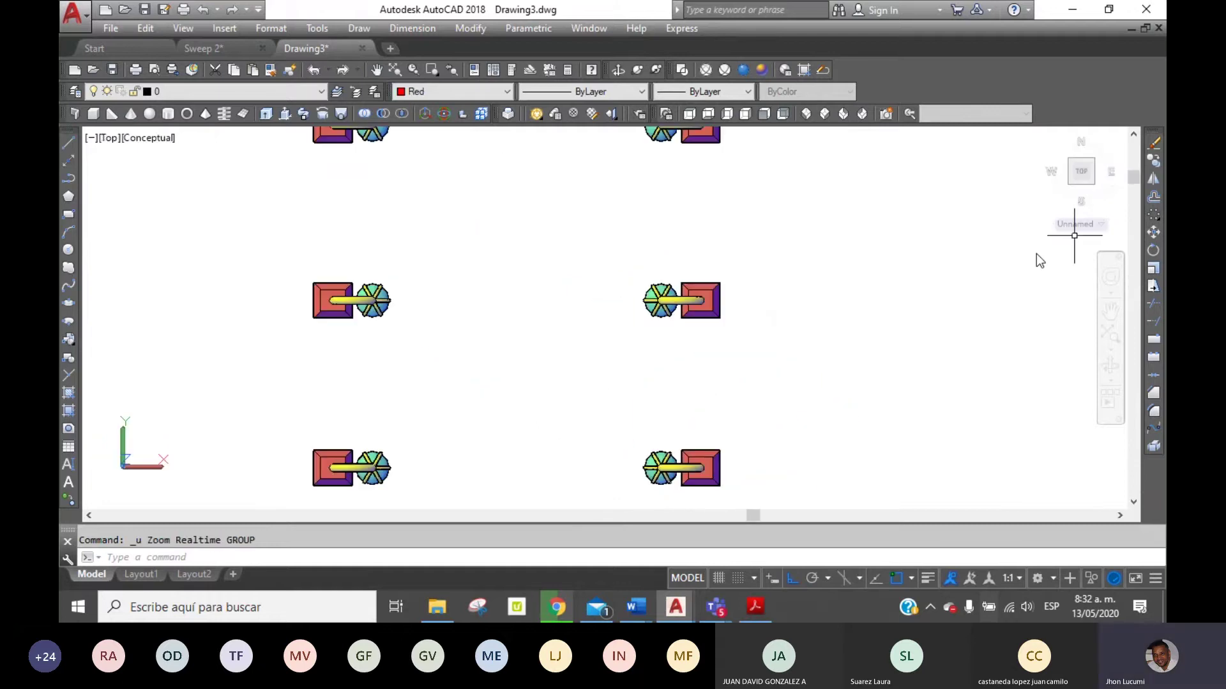
pyautogui.hotkey('ctrl', 'z')
pyautogui.hotkey('ctrl', 'z')
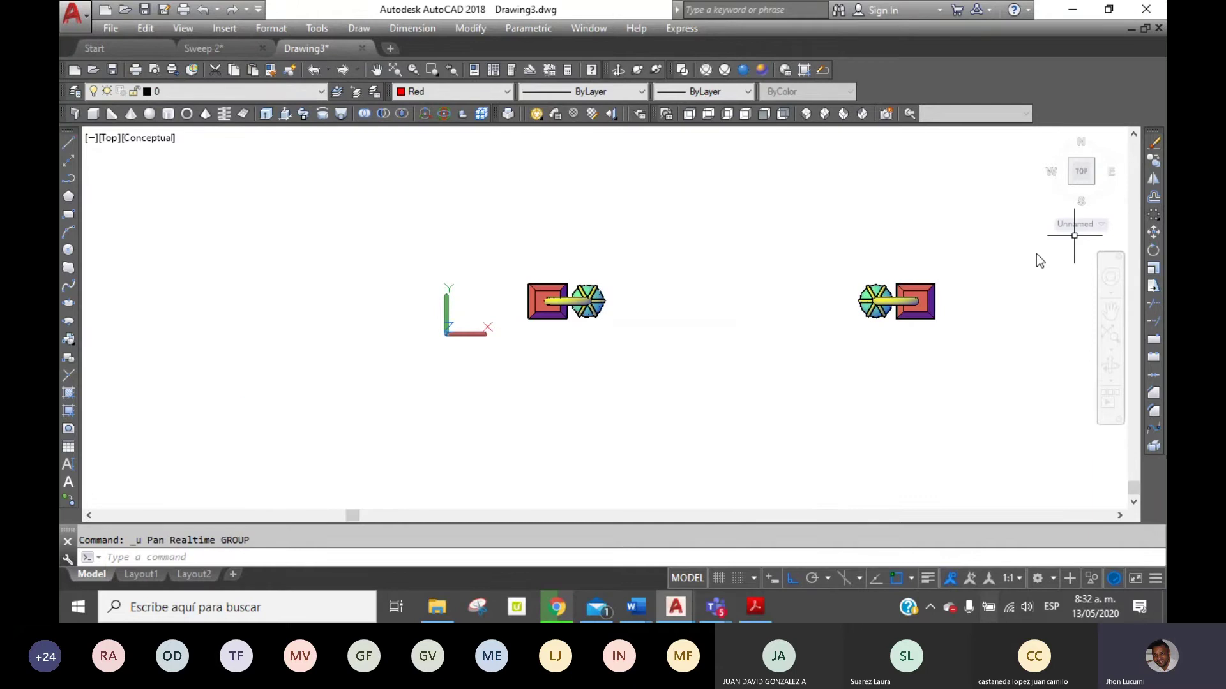
pyautogui.hotkey('ctrl', 'z')
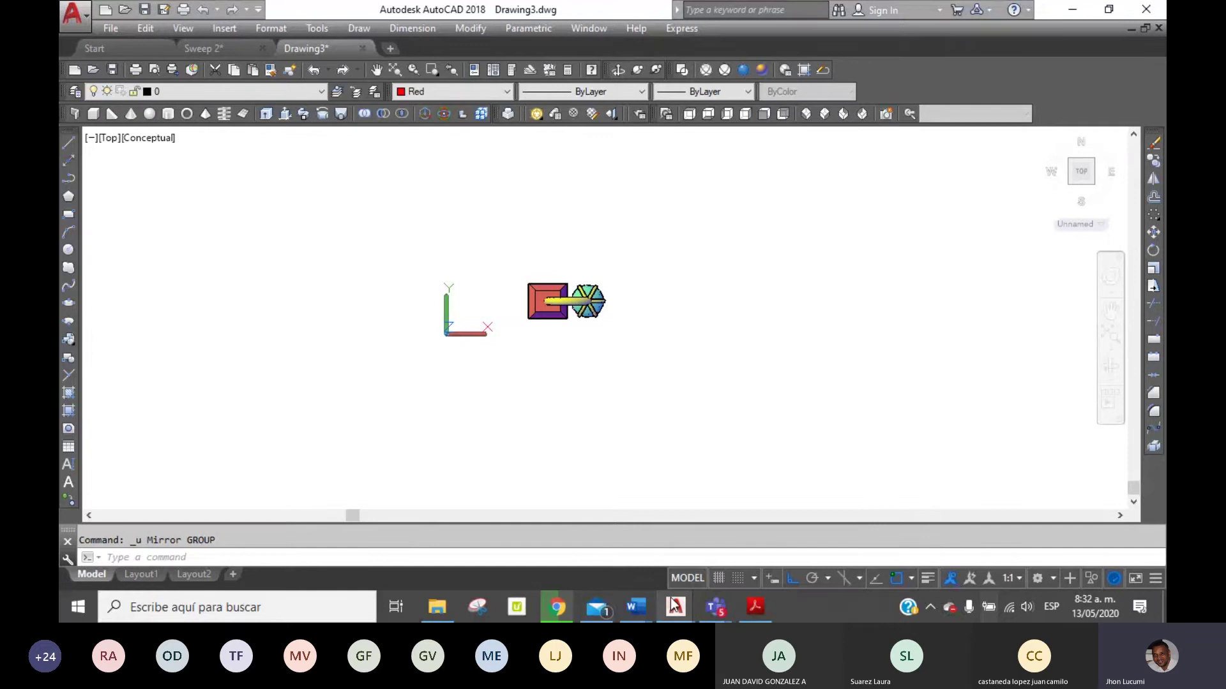
# Switch to the Sweep 2 drawing and stop sharing the screen in Teams.
pyautogui.hotkey('ctrl', 'Tab')
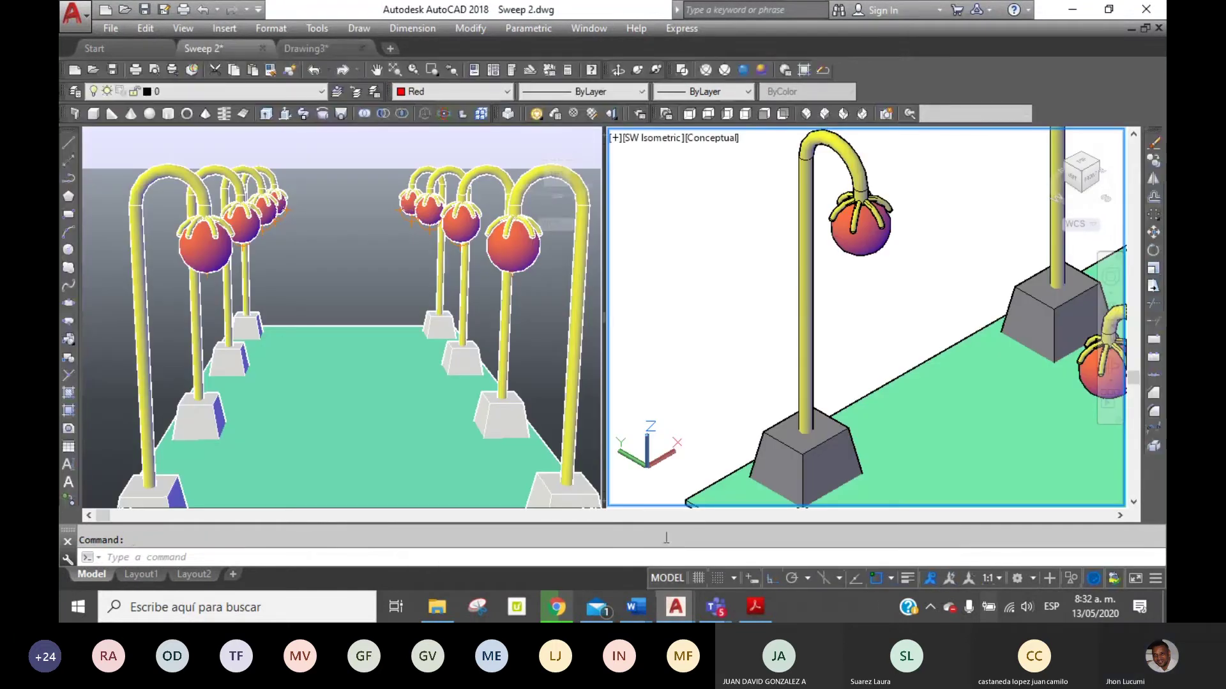
pyautogui.moveTo(715, 607)
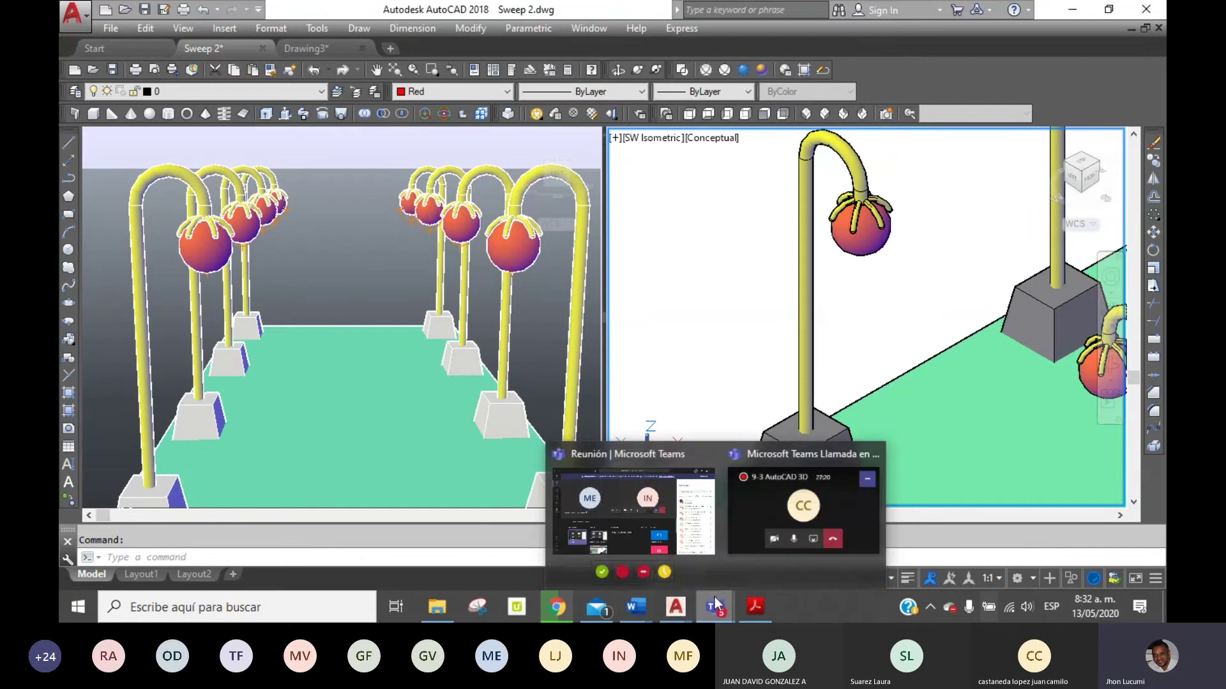
pyautogui.click(696, 507)
pyautogui.click(695, 507)
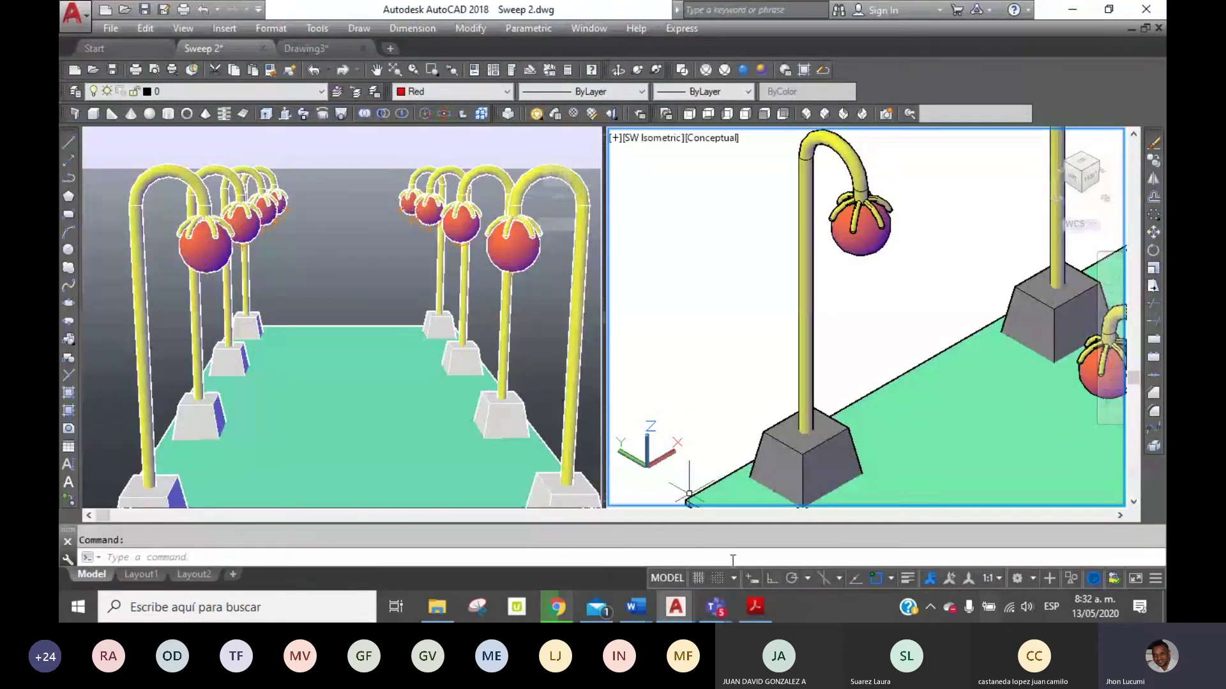
pyautogui.moveTo(715, 607)
pyautogui.click(672, 512)
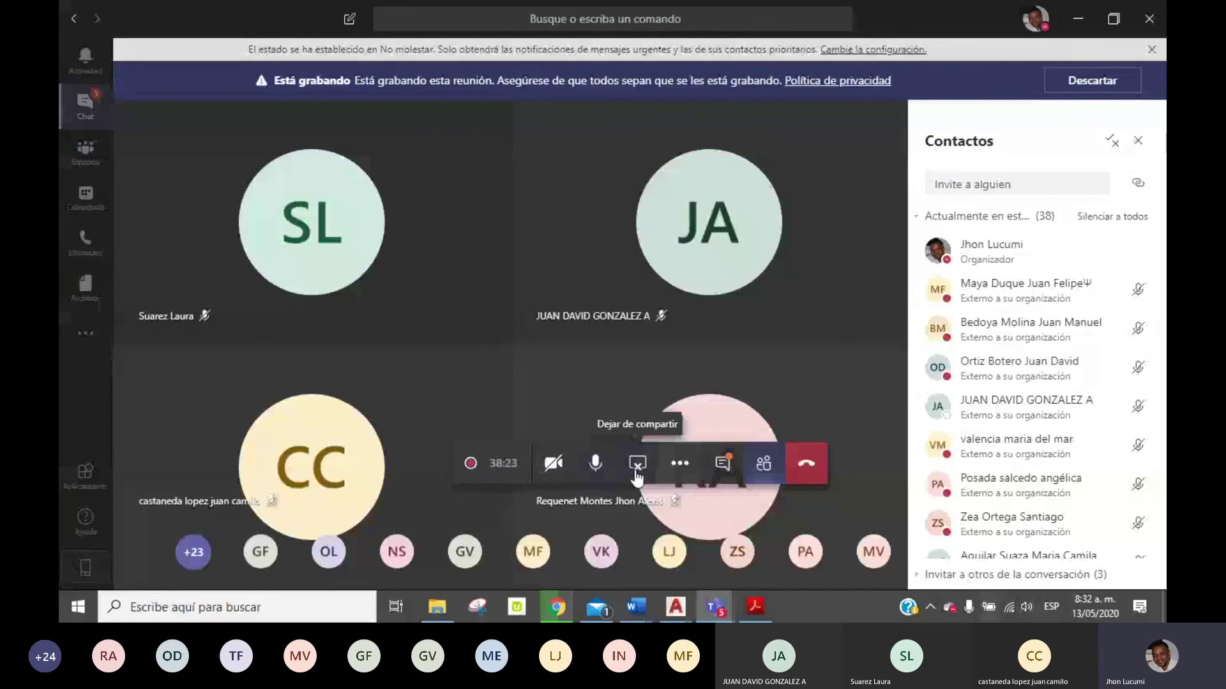
pyautogui.click(635, 472)
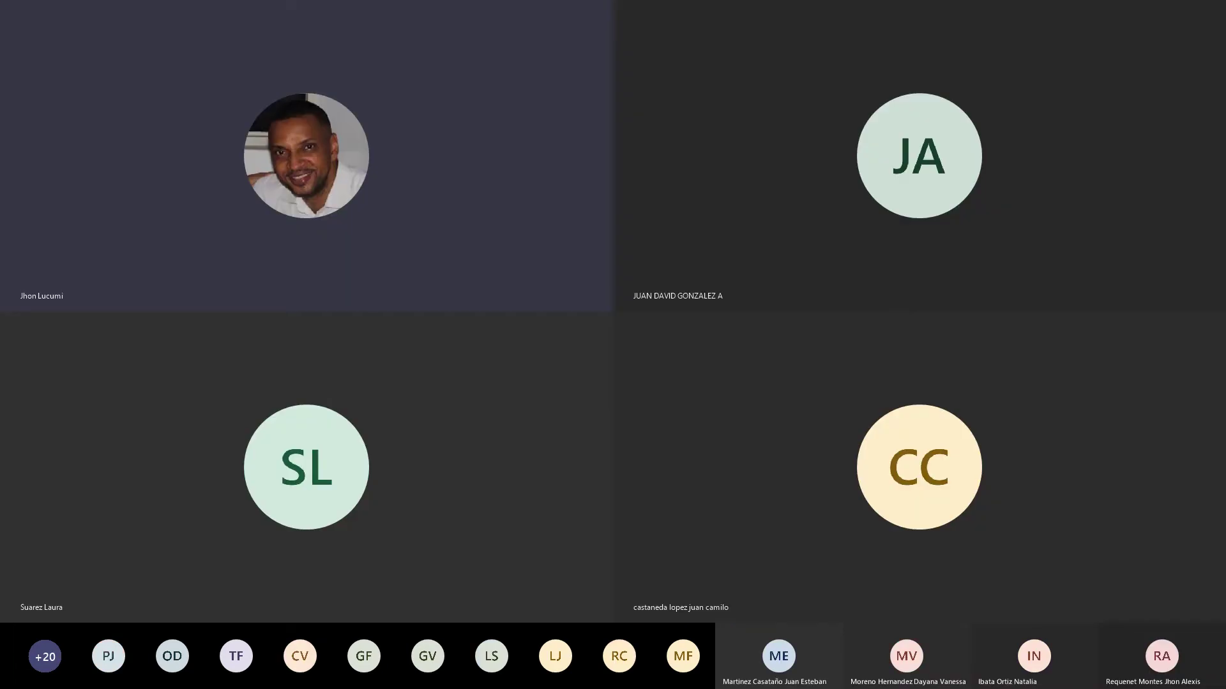
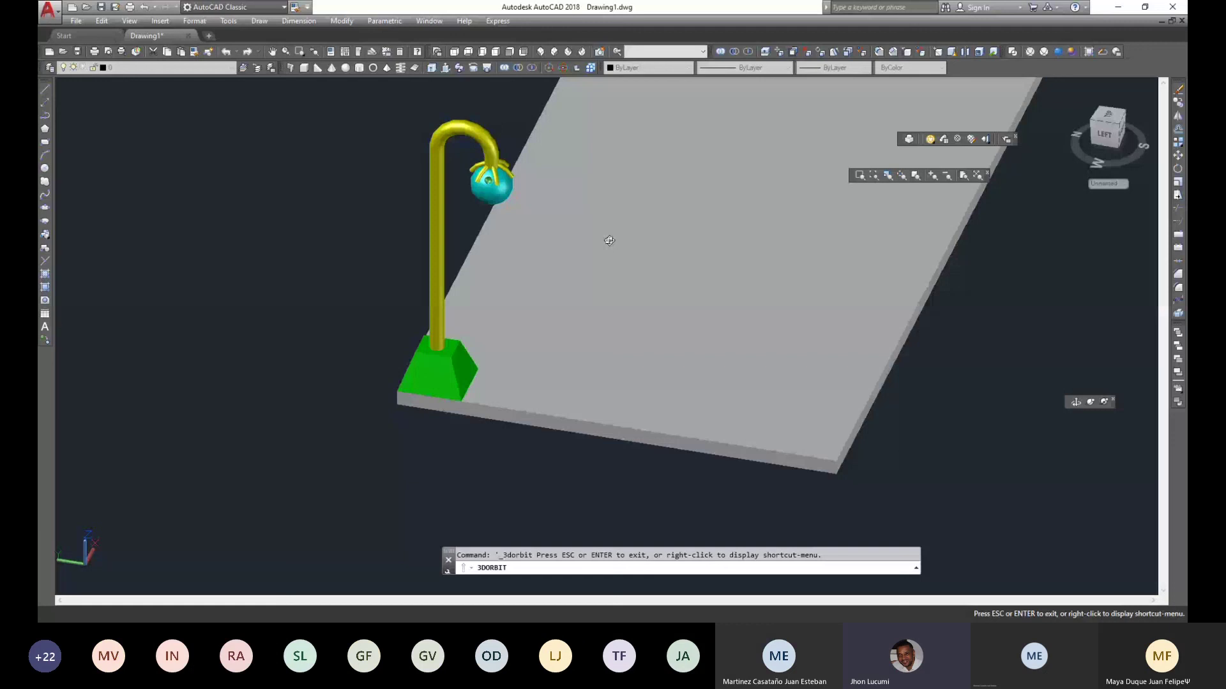
# Orbit the view until the street lamp stands upright on the slab's near corner, then end 3DORBIT.
pyautogui.moveTo(609, 240)
pyautogui.mouseDown()
pyautogui.moveTo(523, 243)
pyautogui.moveTo(557, 257)
pyautogui.moveTo(516, 271)
pyautogui.mouseUp()
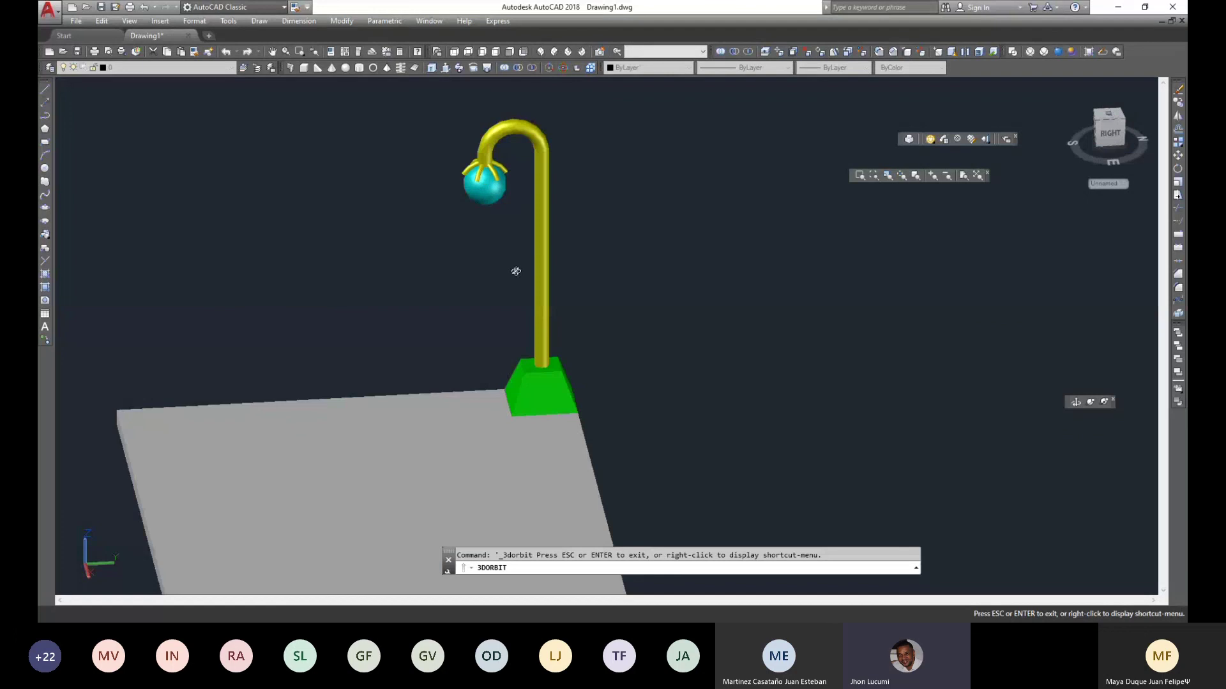
pyautogui.moveTo(516, 272); pyautogui.dragTo(574, 268)
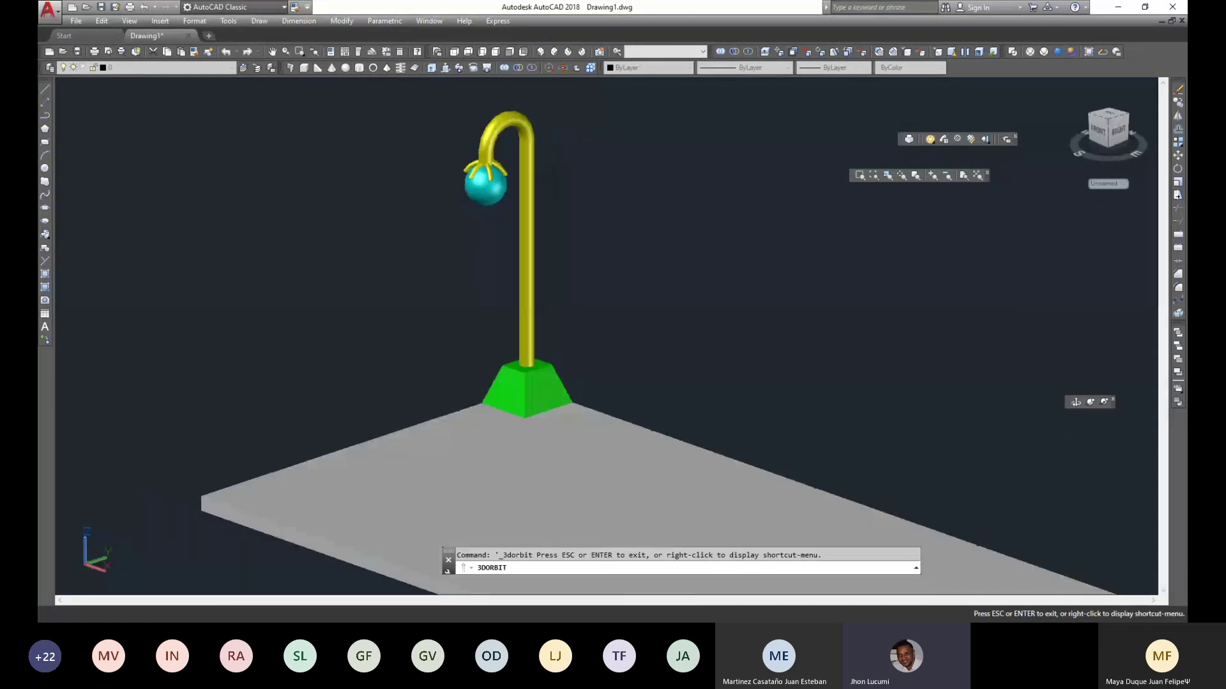
pyautogui.press('Escape')
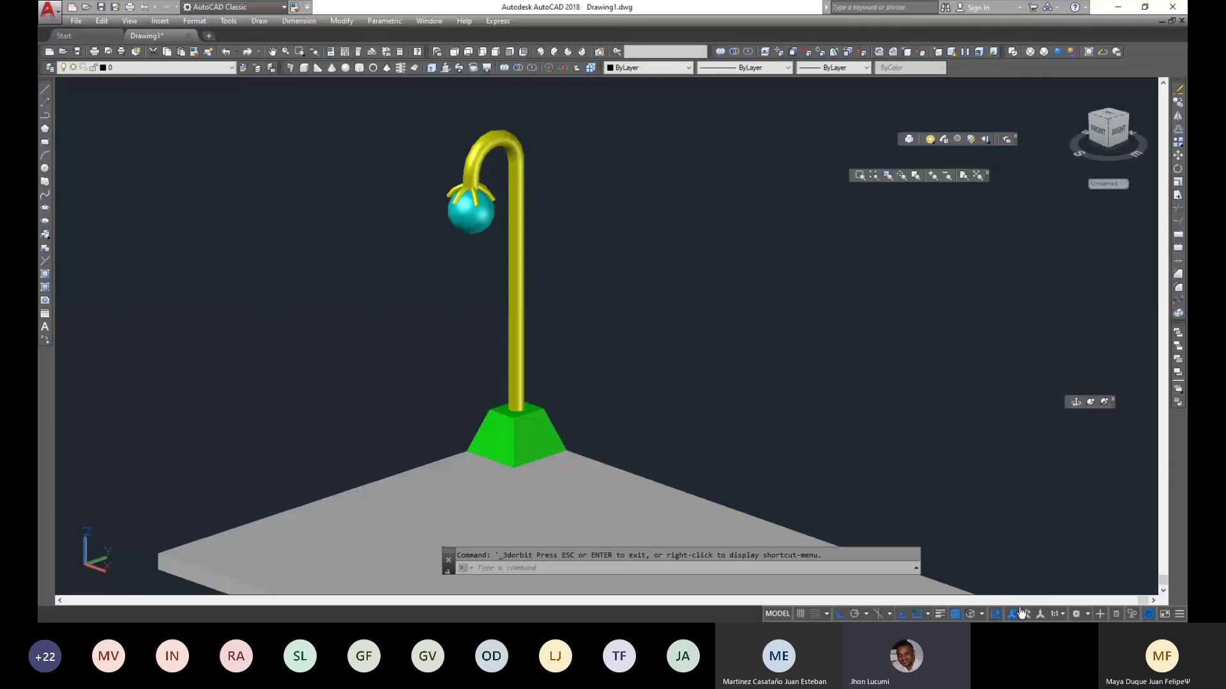